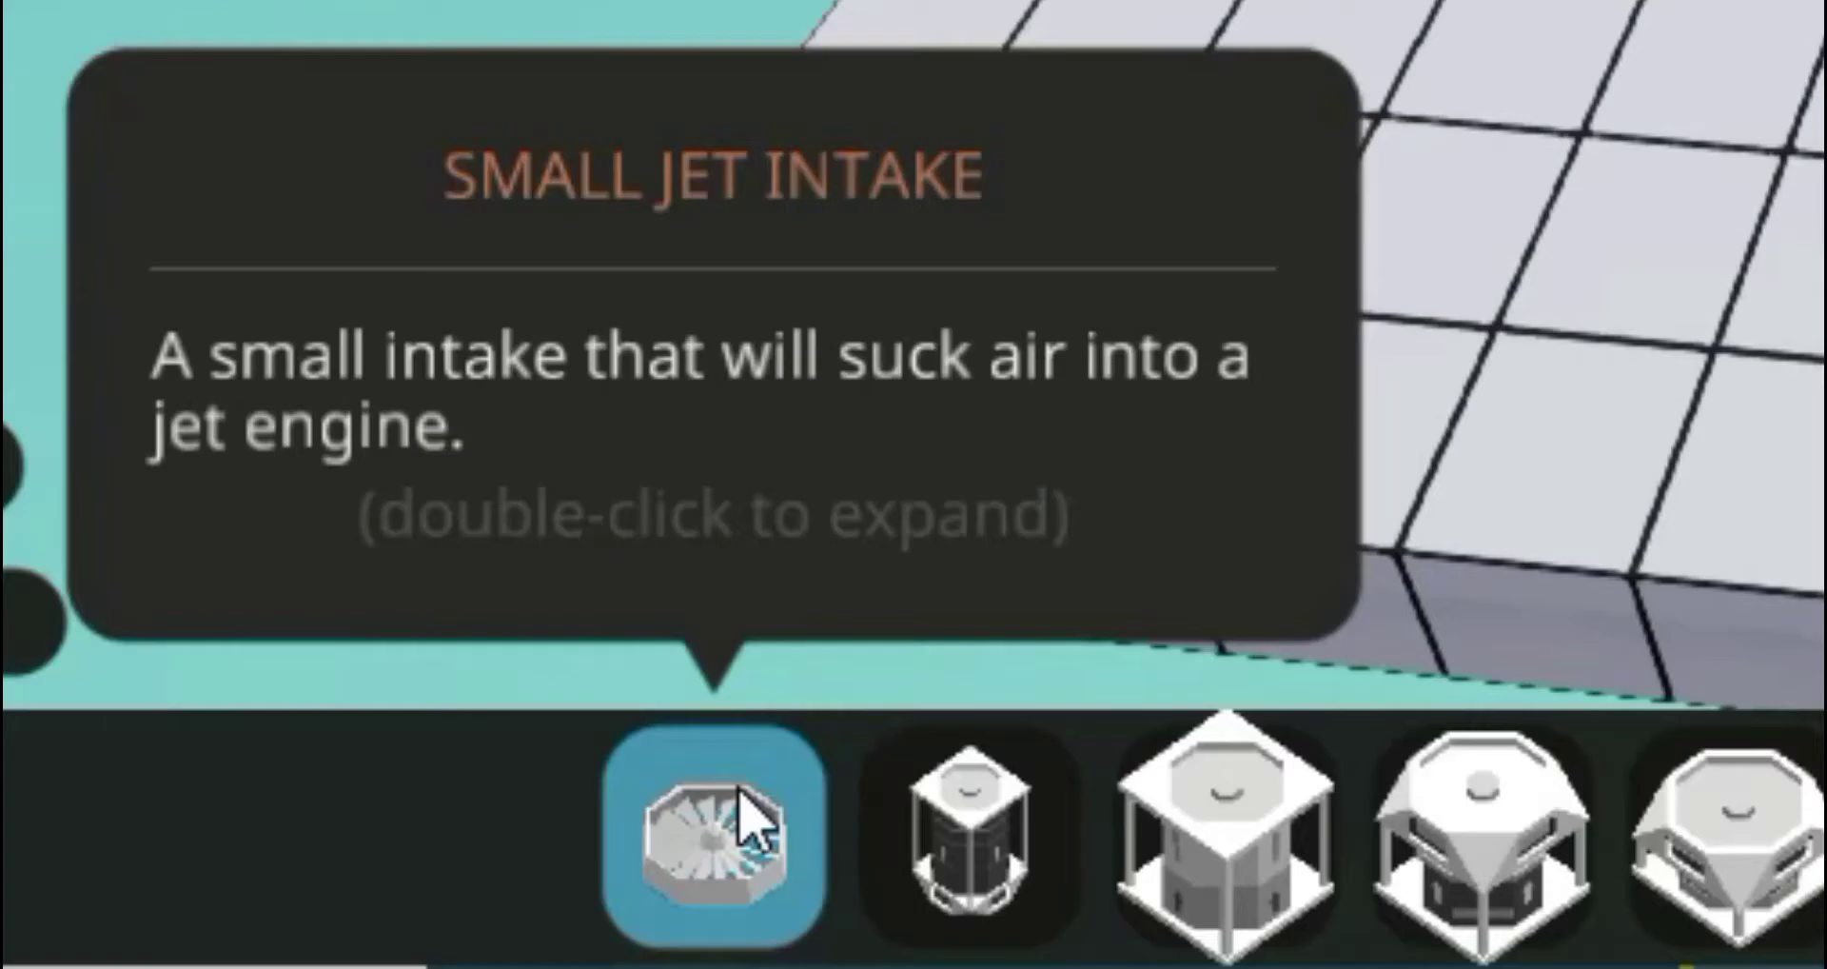
Review the jet engine parts one by one: intake, compressor, combustion chamber, turbines, exhaust, battery, throttle lever, push button and toggle button.
left_click(456, 931)
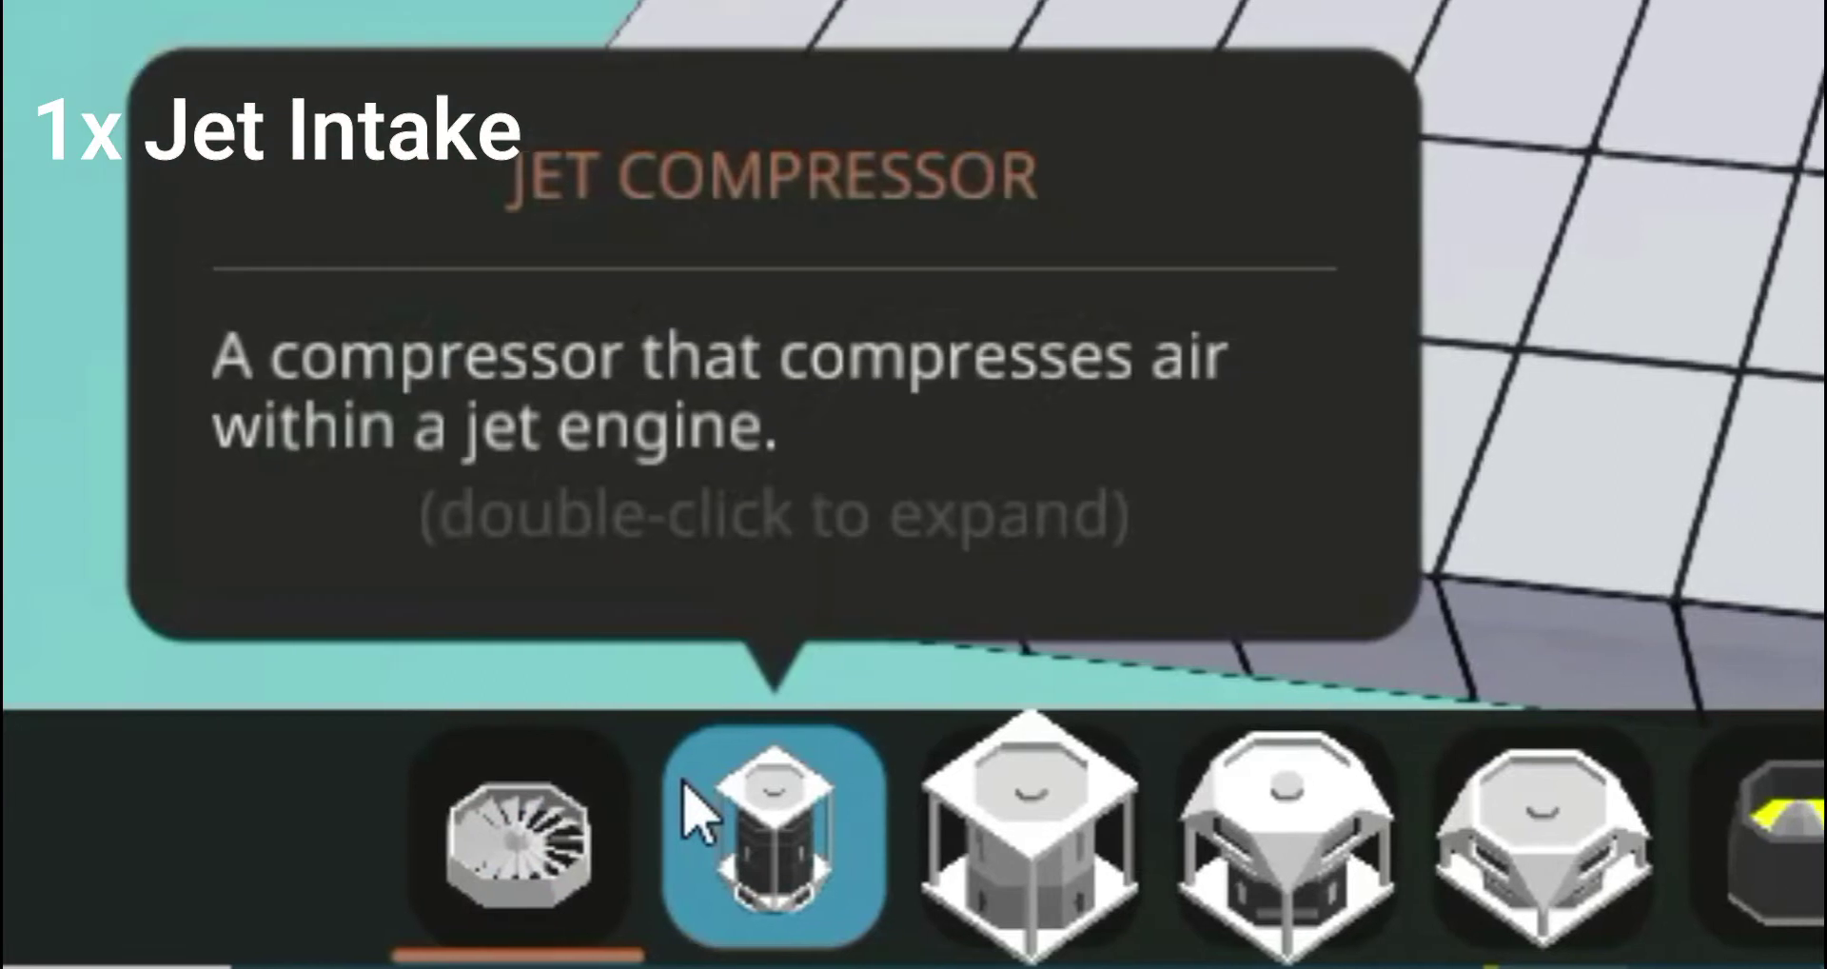
left_click(769, 798)
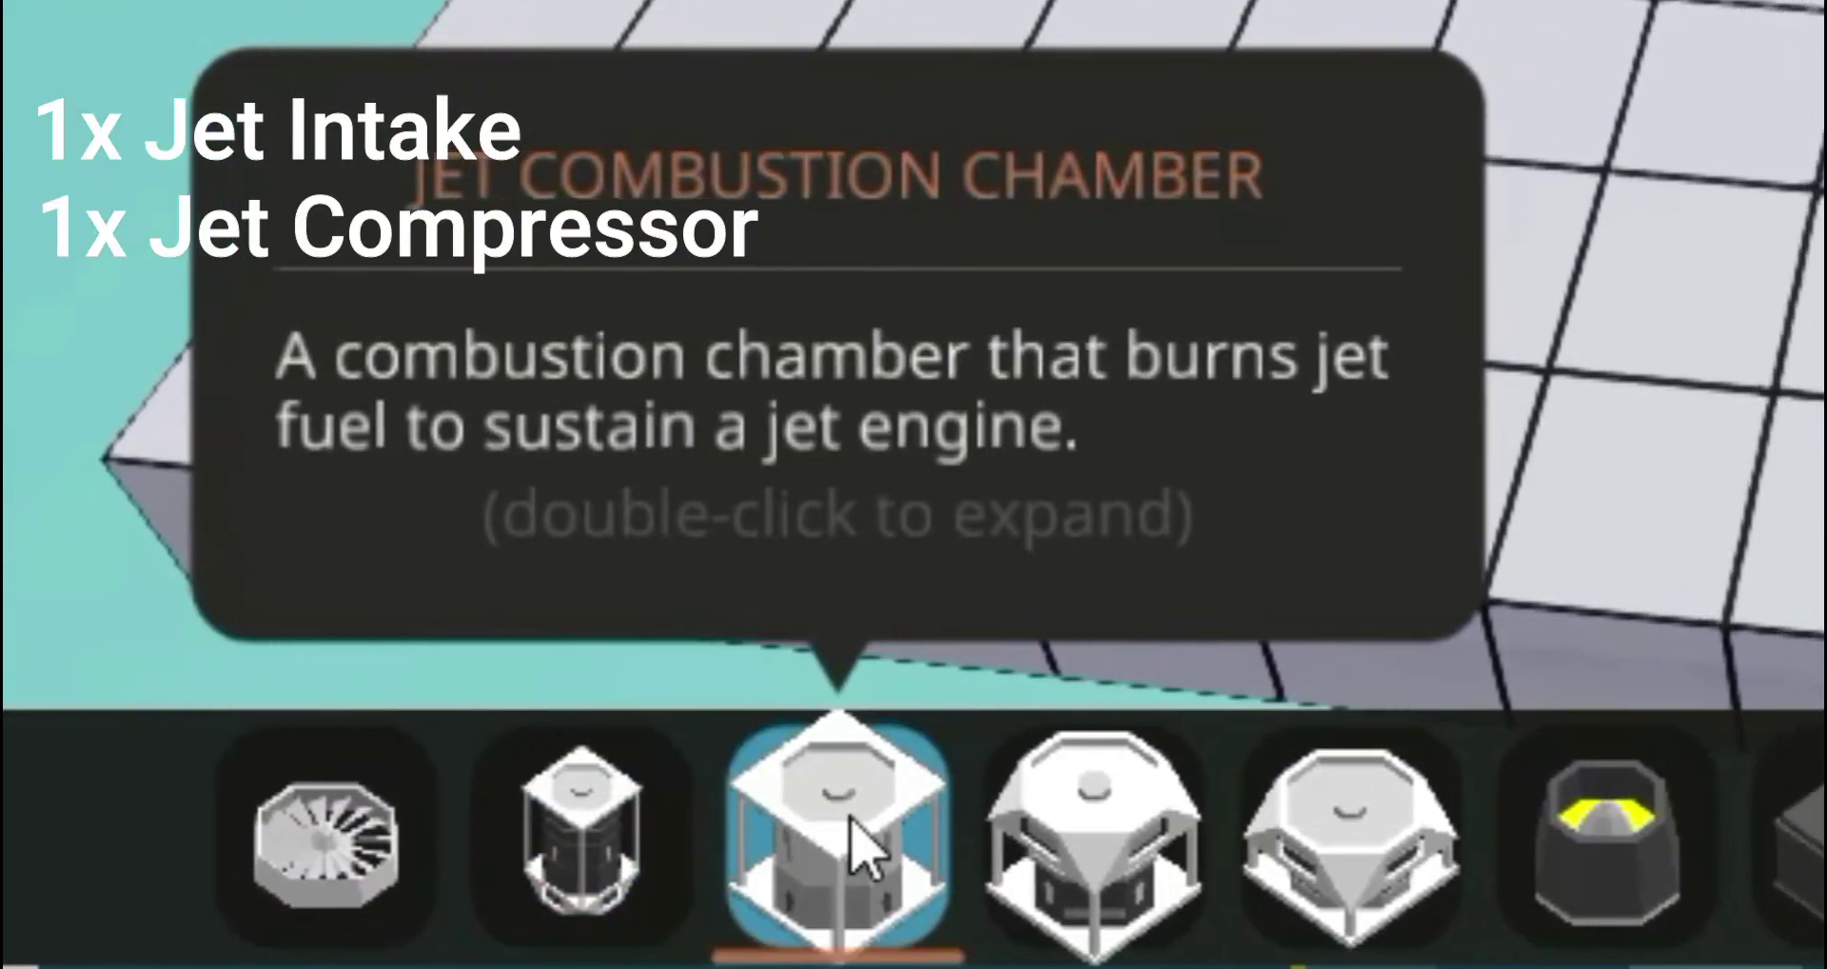
left_click(981, 847)
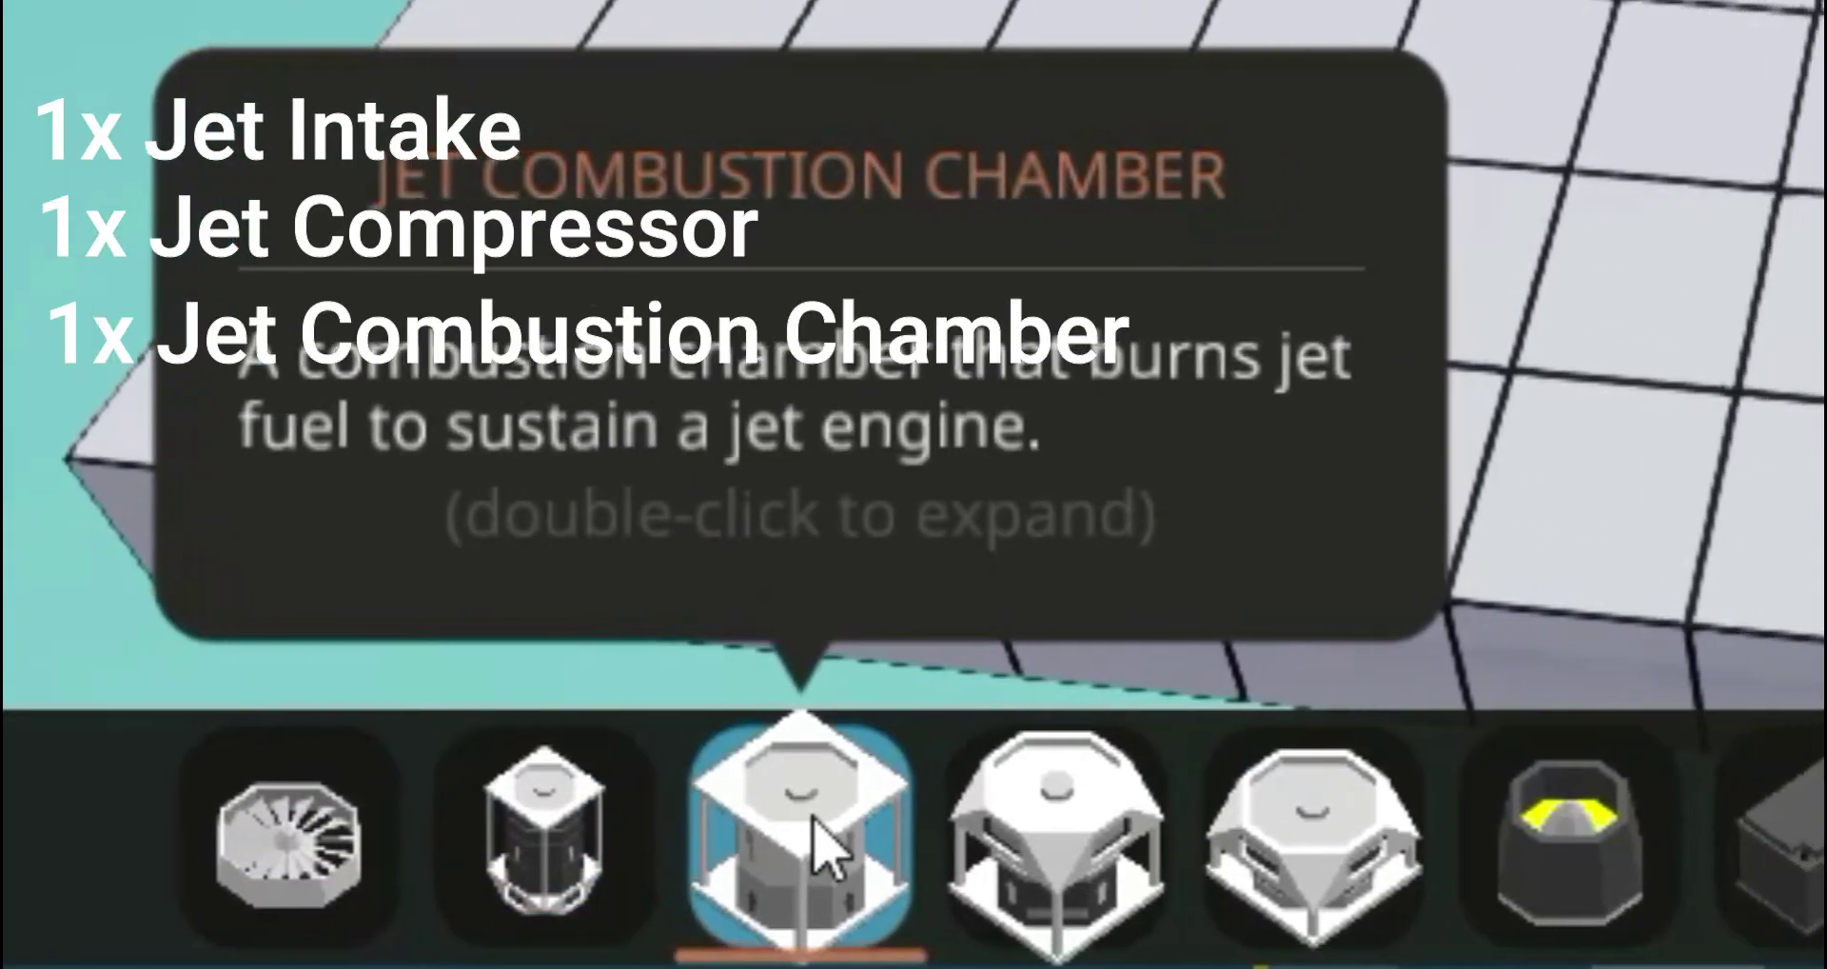
left_click(1030, 857)
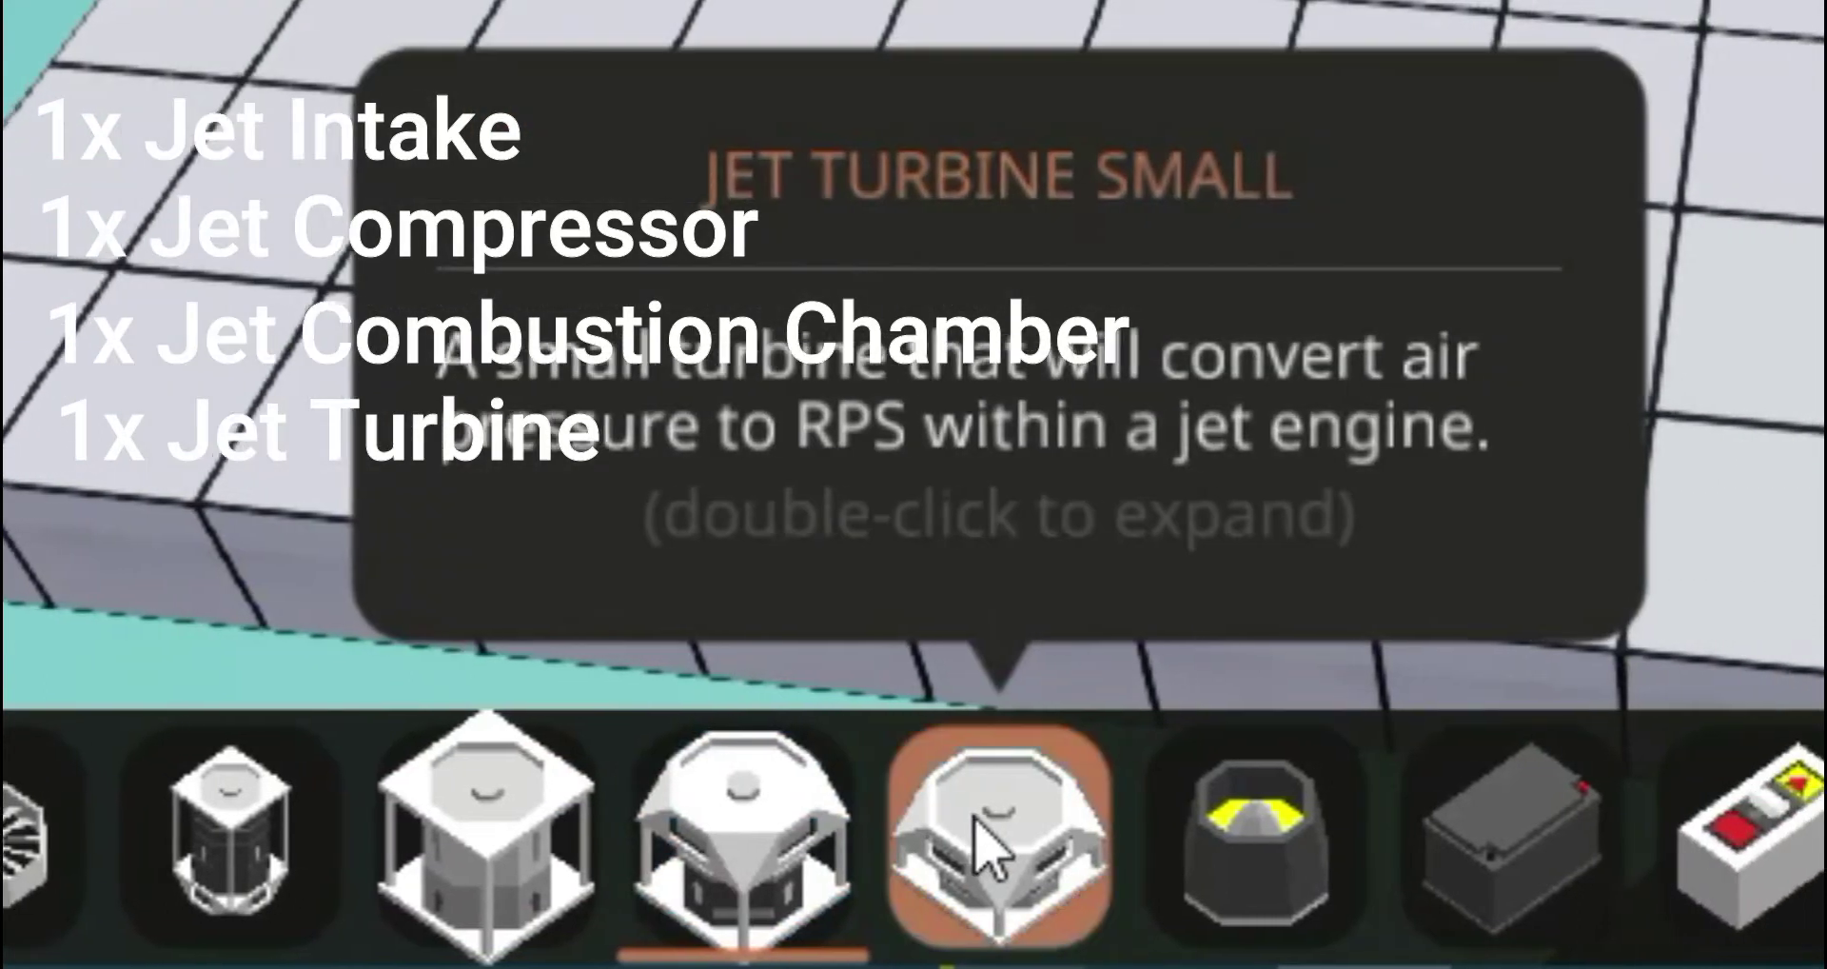
left_click(981, 849)
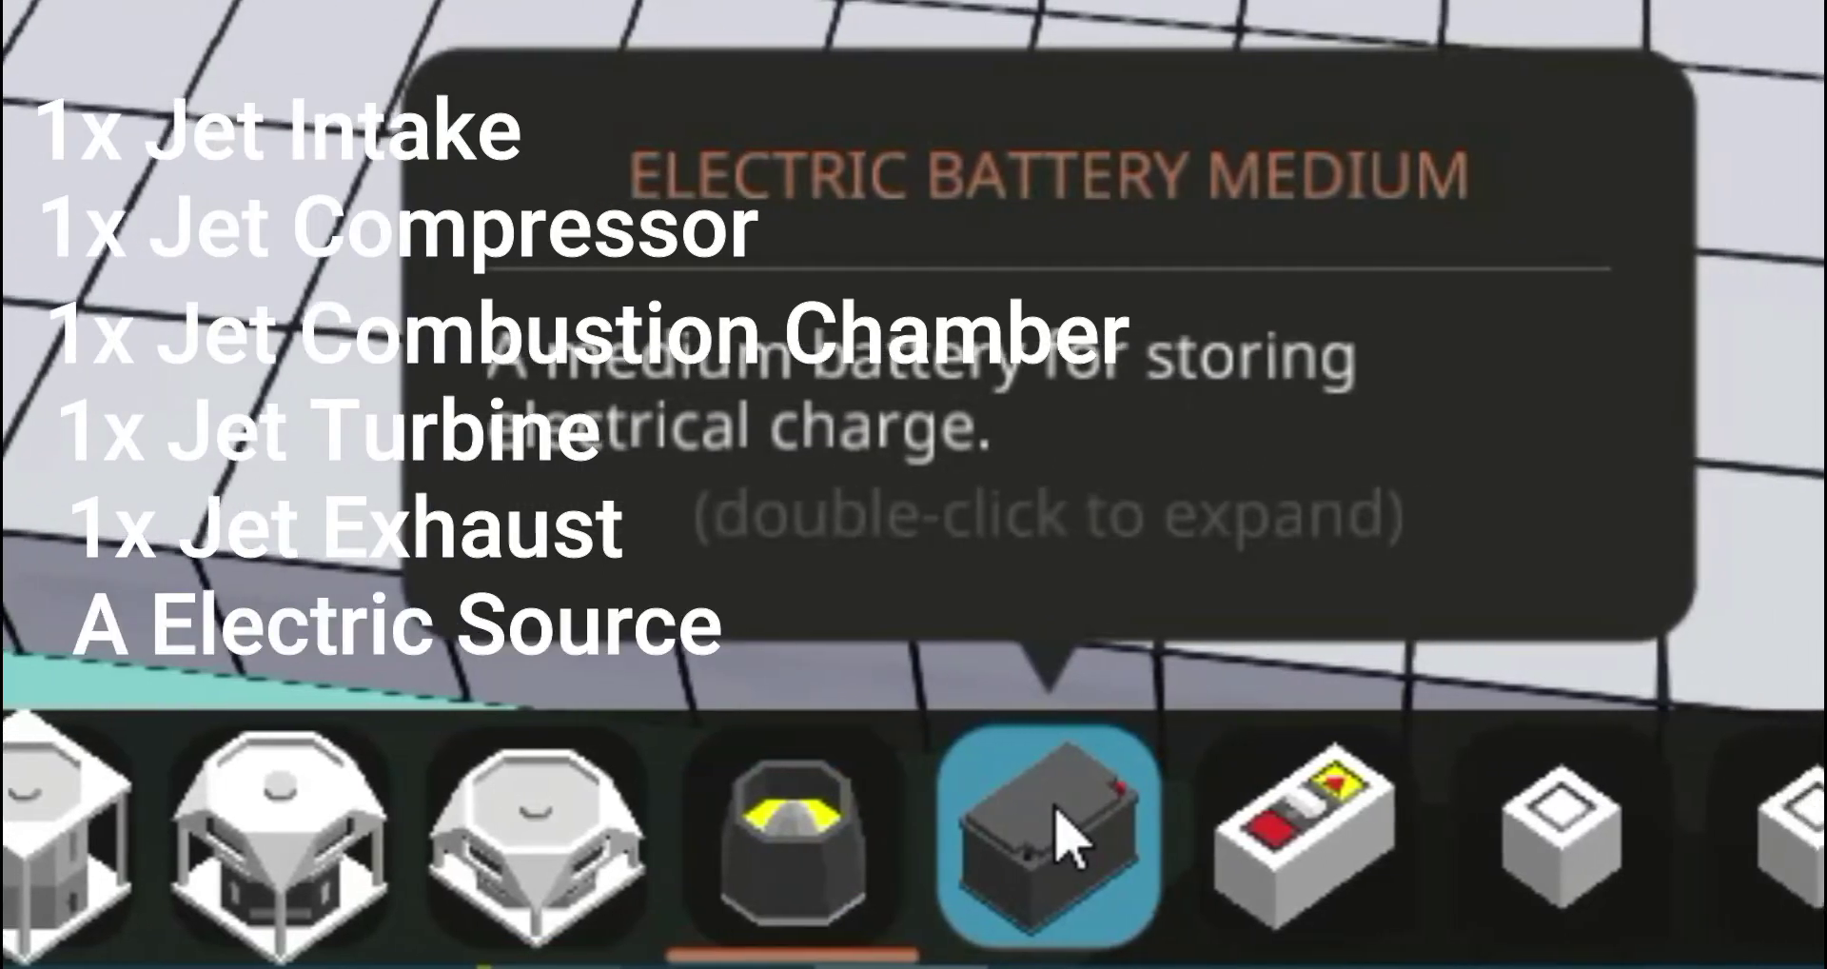
left_click(1056, 838)
left_click(1304, 842)
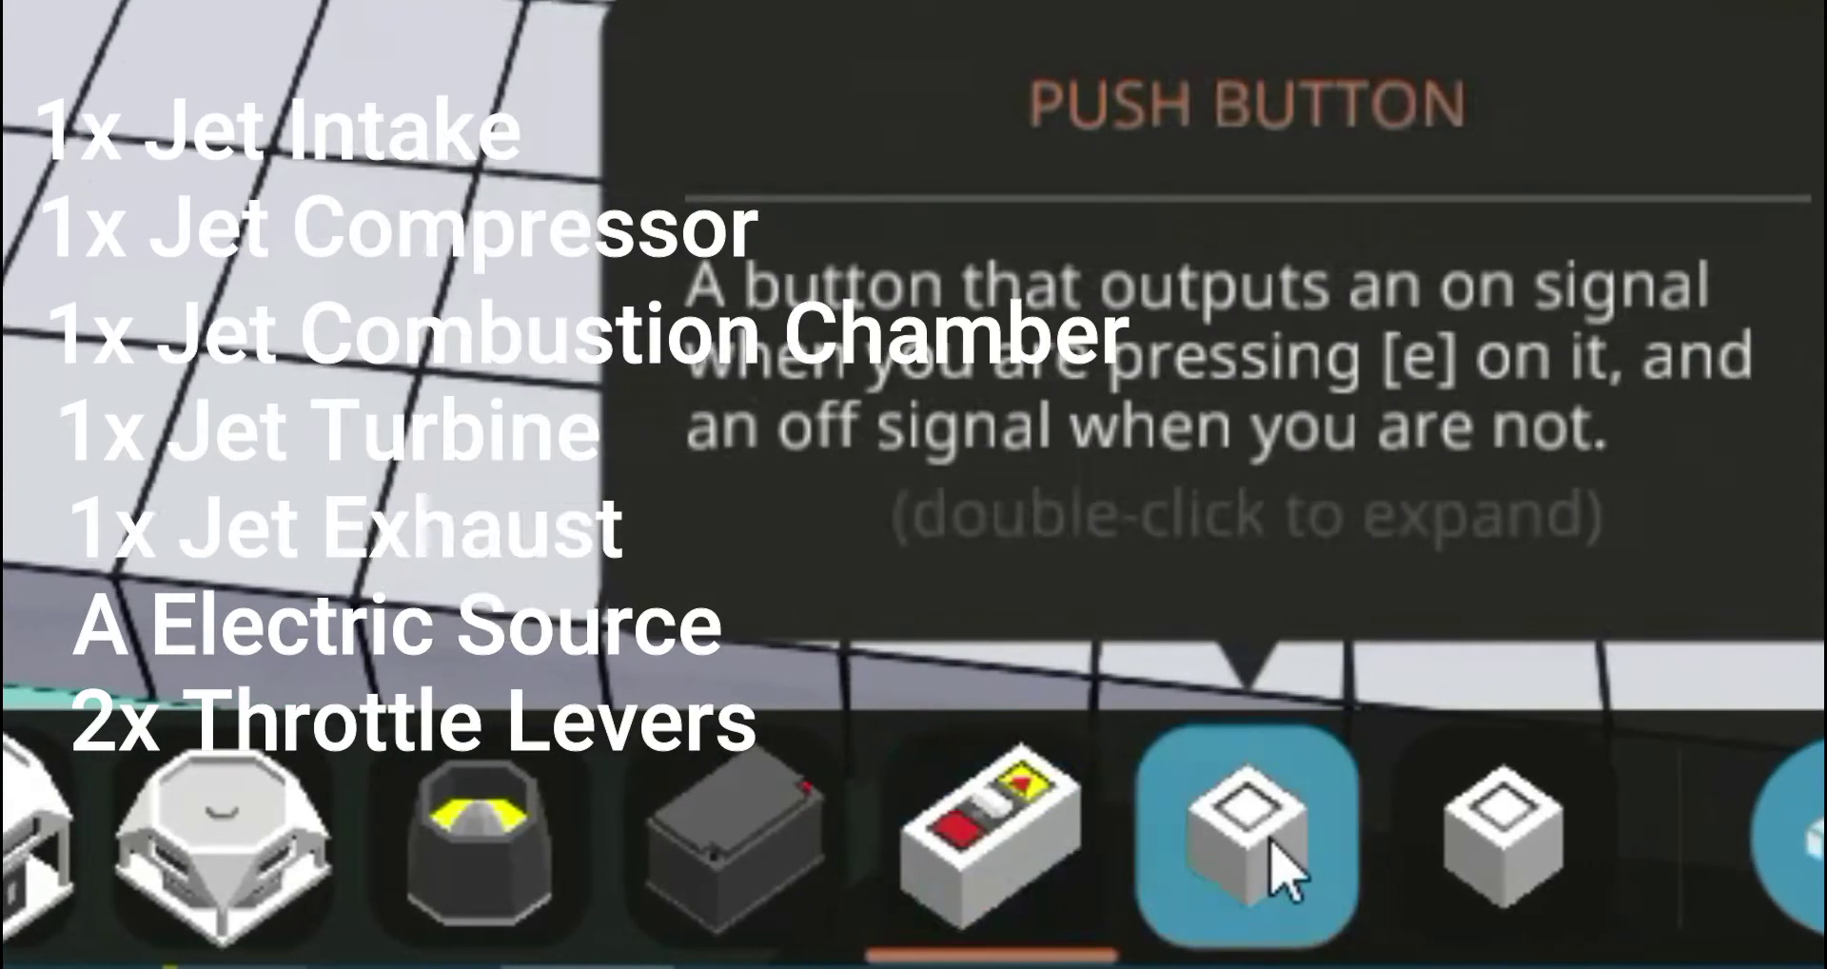
left_click(1280, 866)
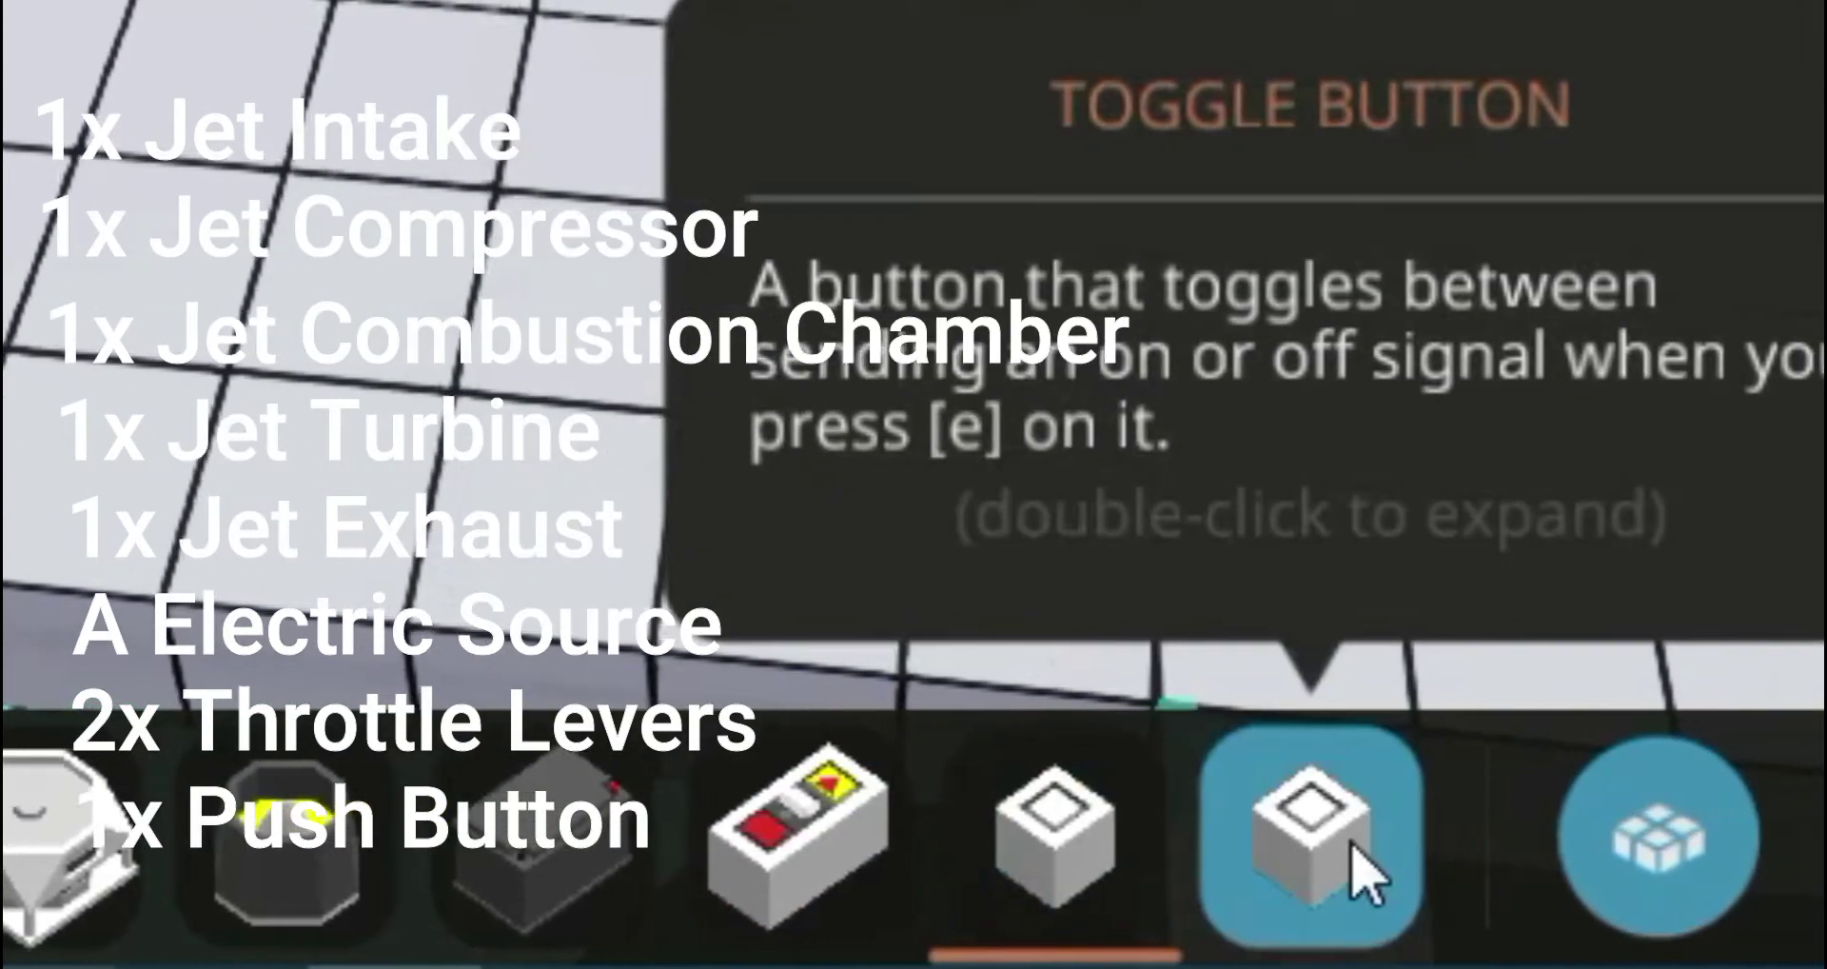
left_click(1347, 837)
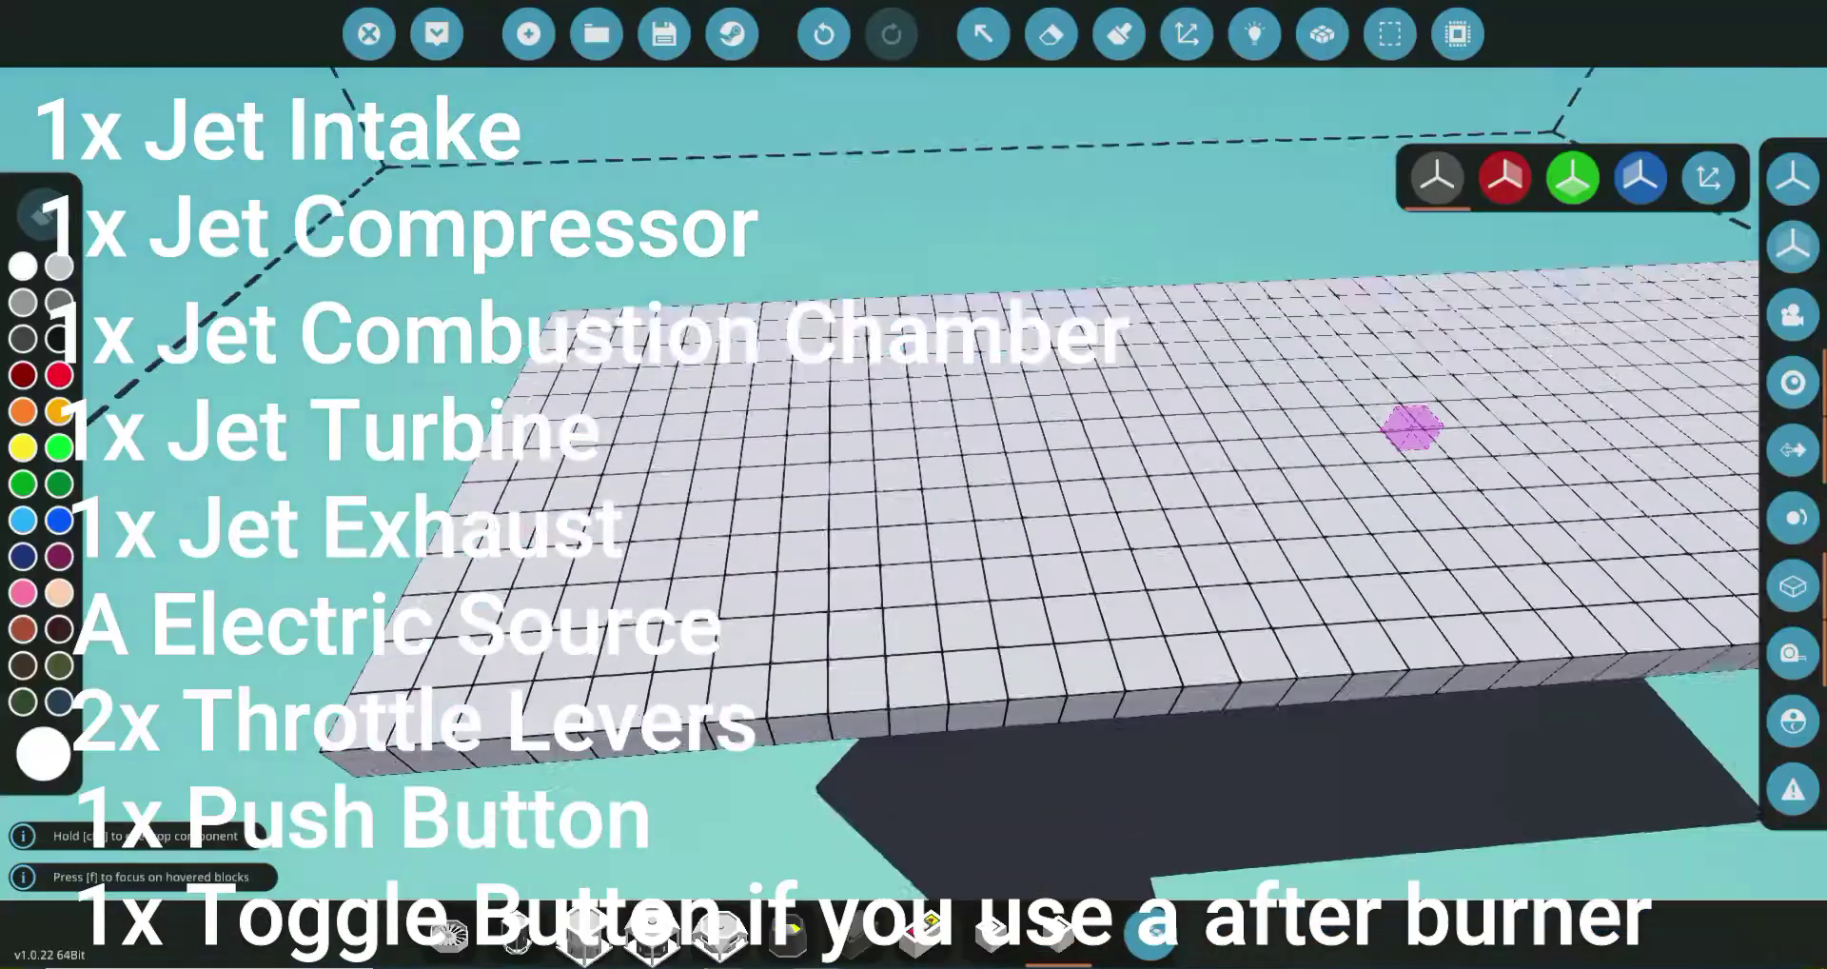
Select the small jet intake as the component to place on the platform.
scroll(974, 861, "down", 5)
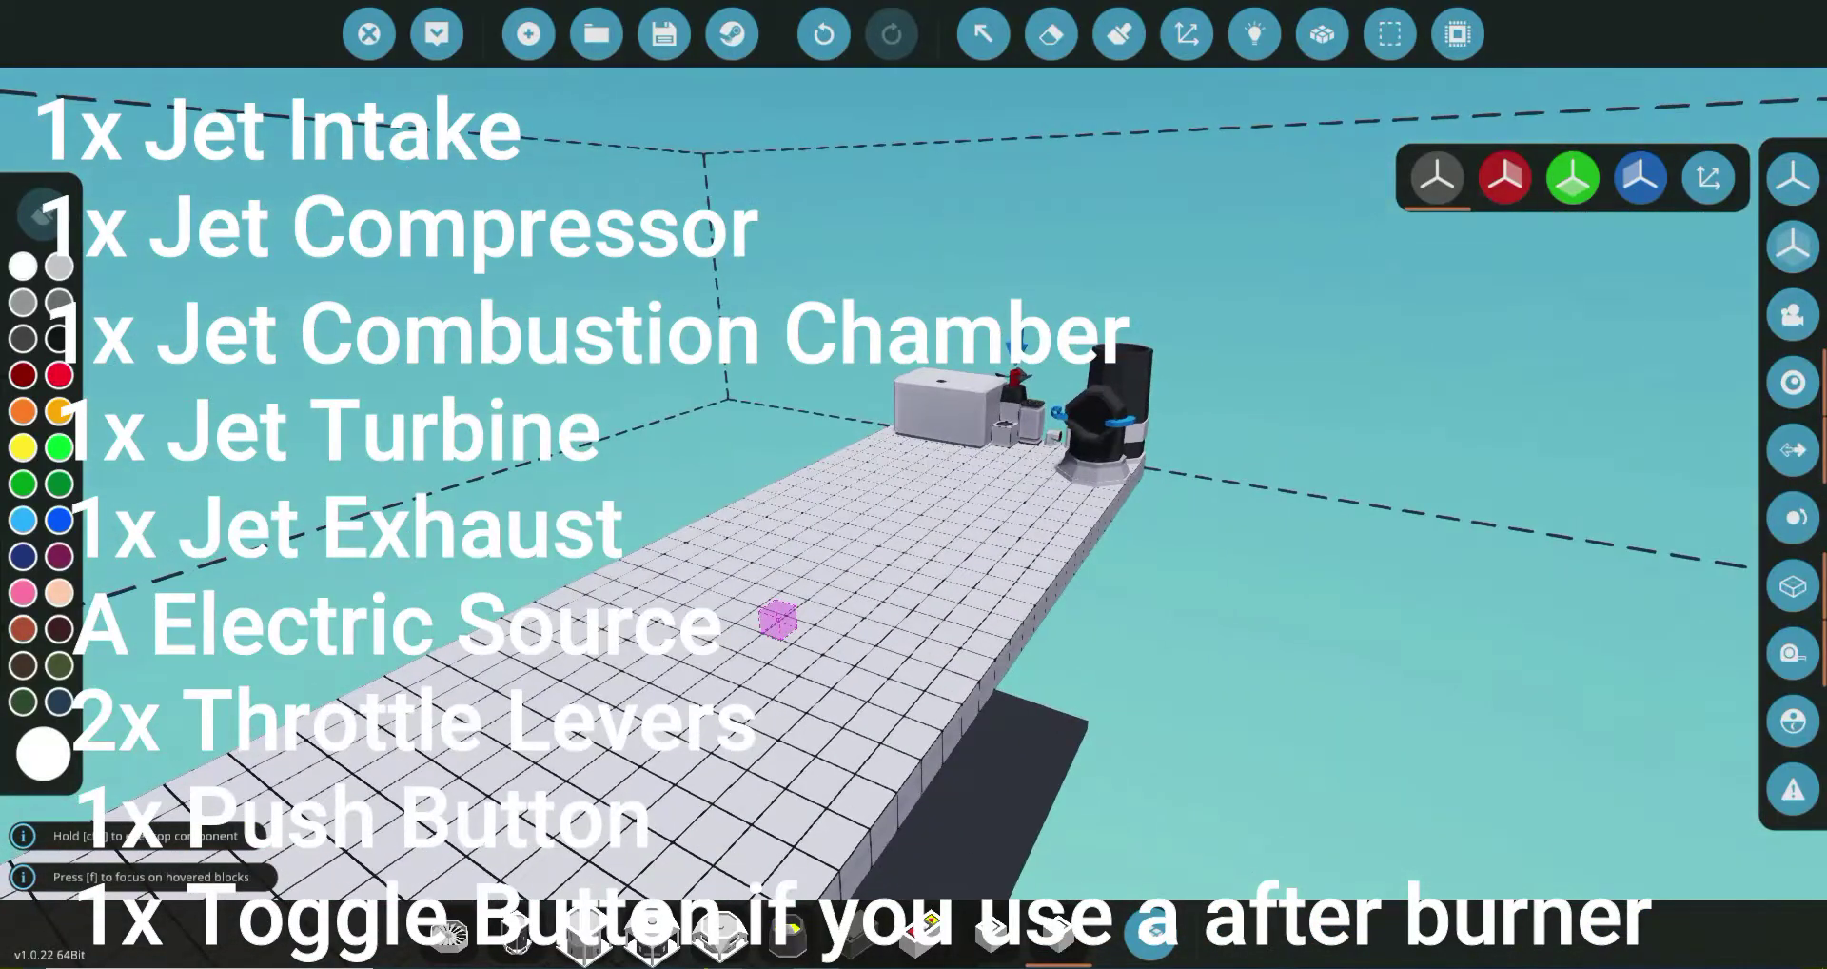
key("f")
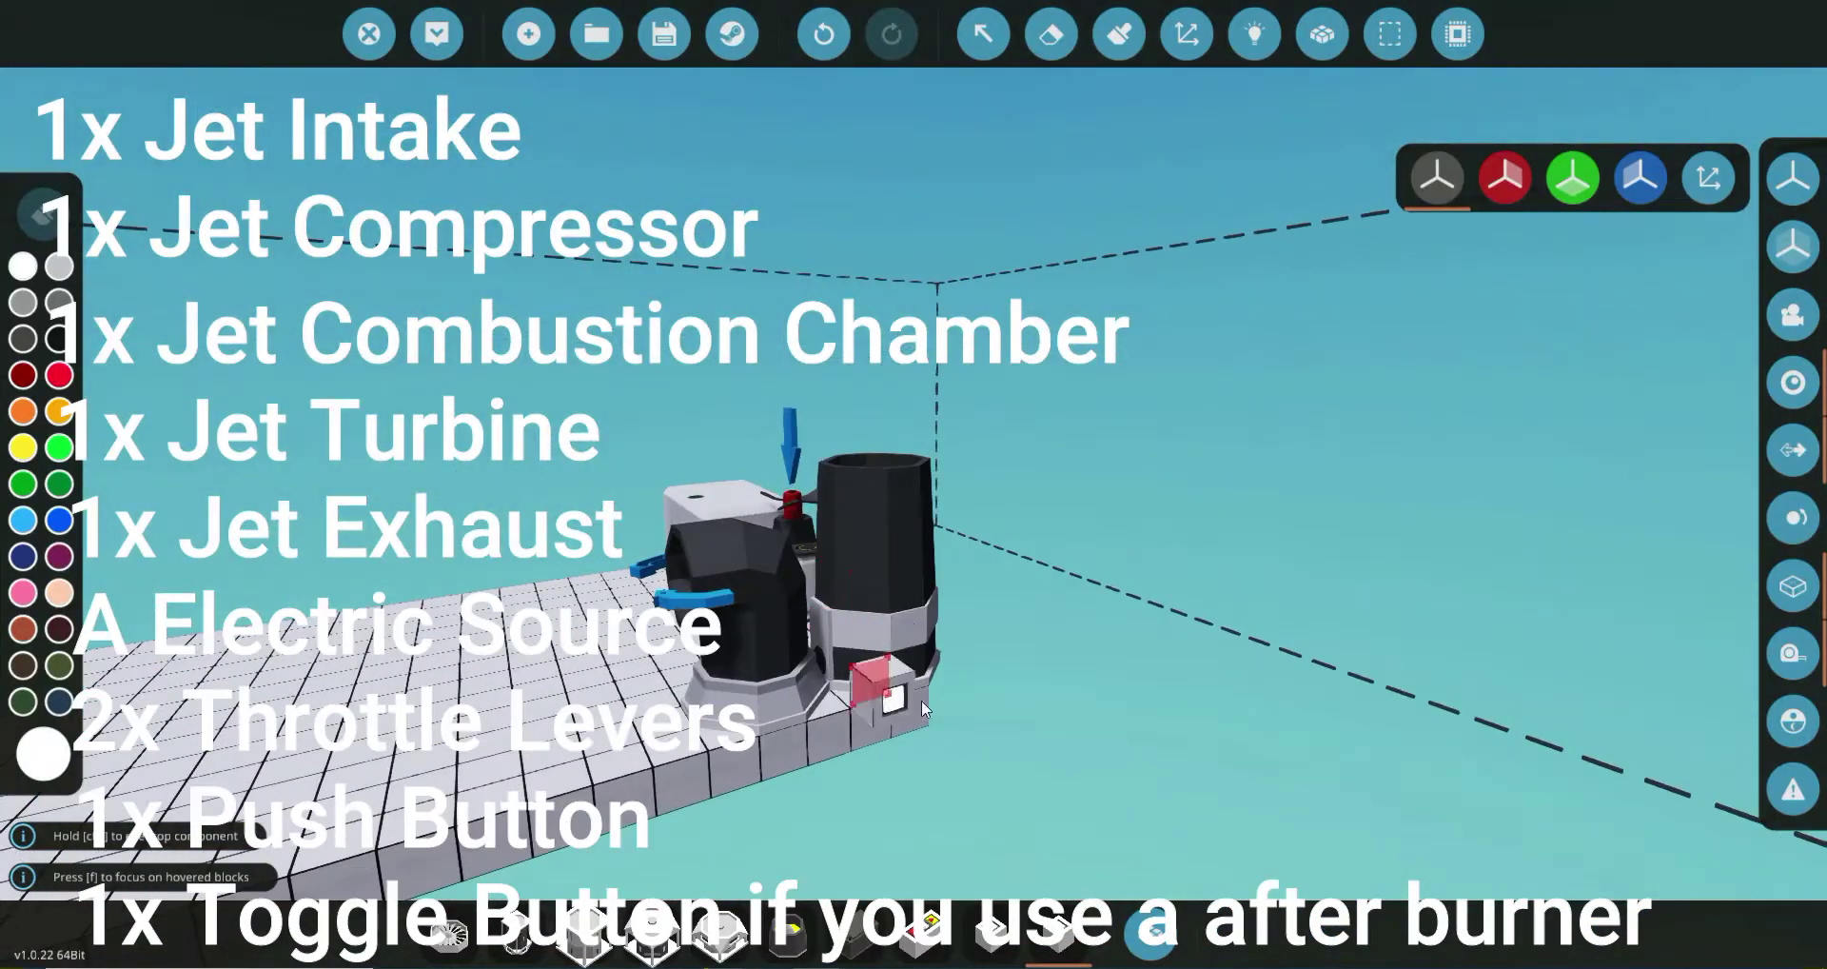
scroll(939, 660, "down", 5)
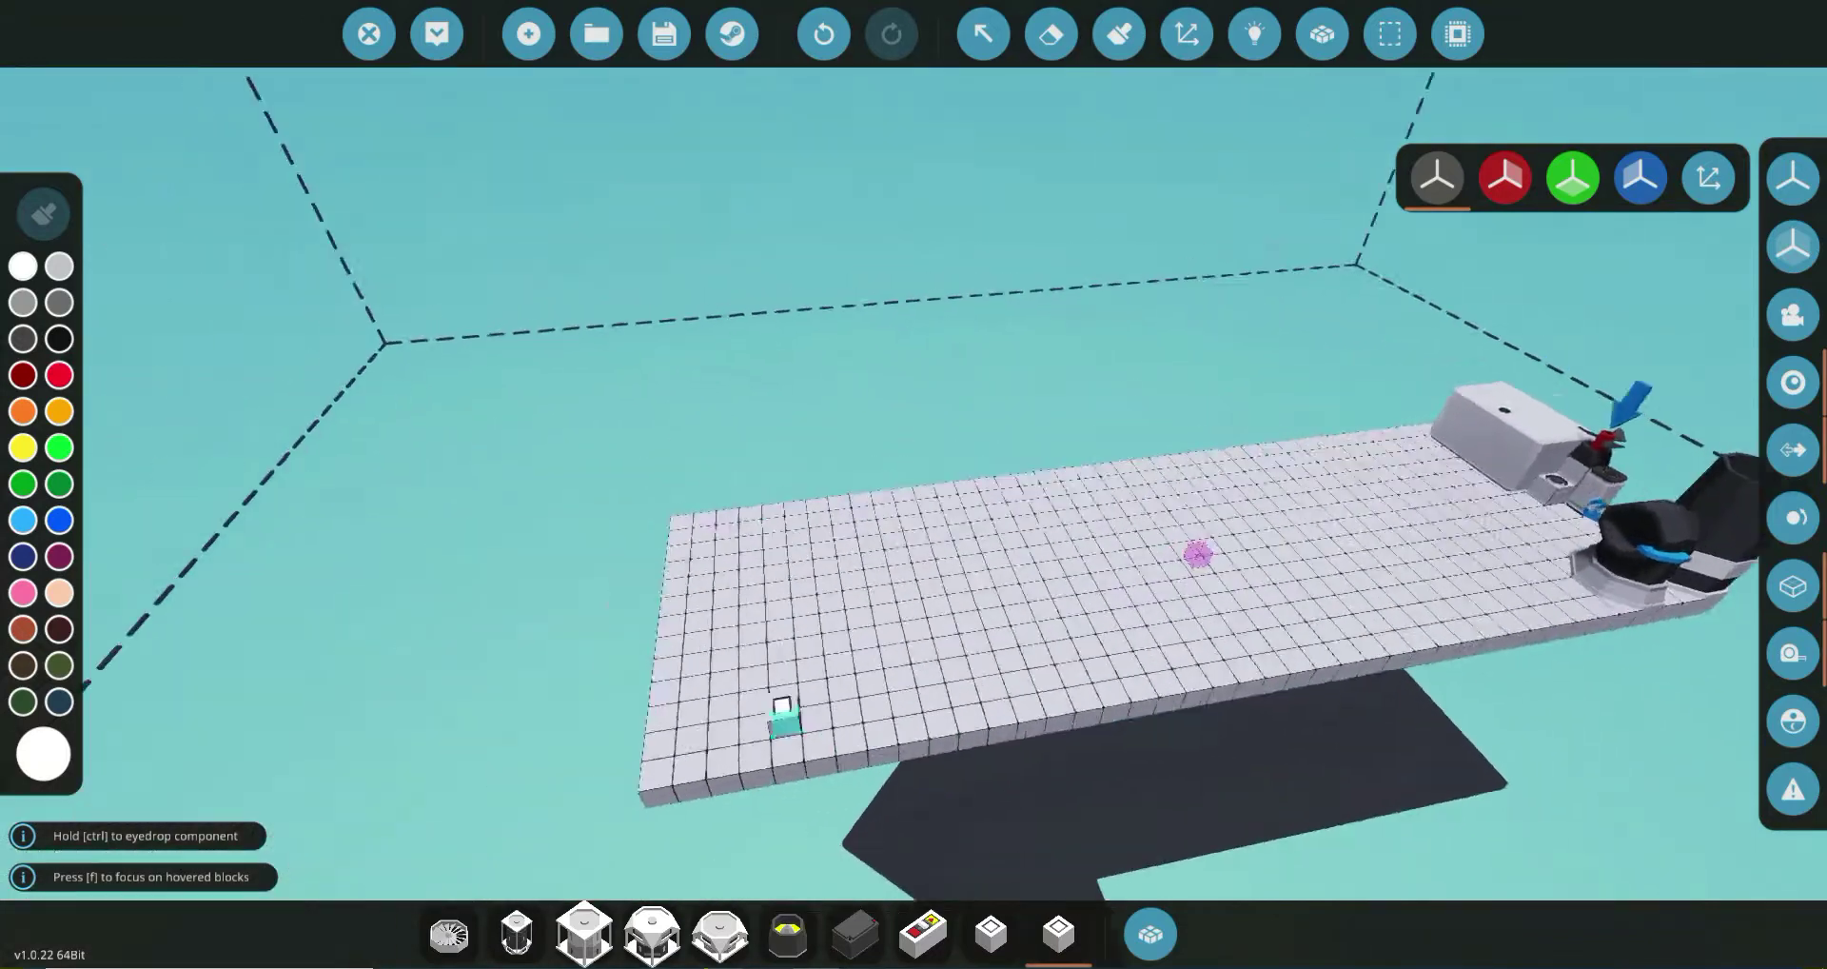
scroll(774, 710, "up", 5)
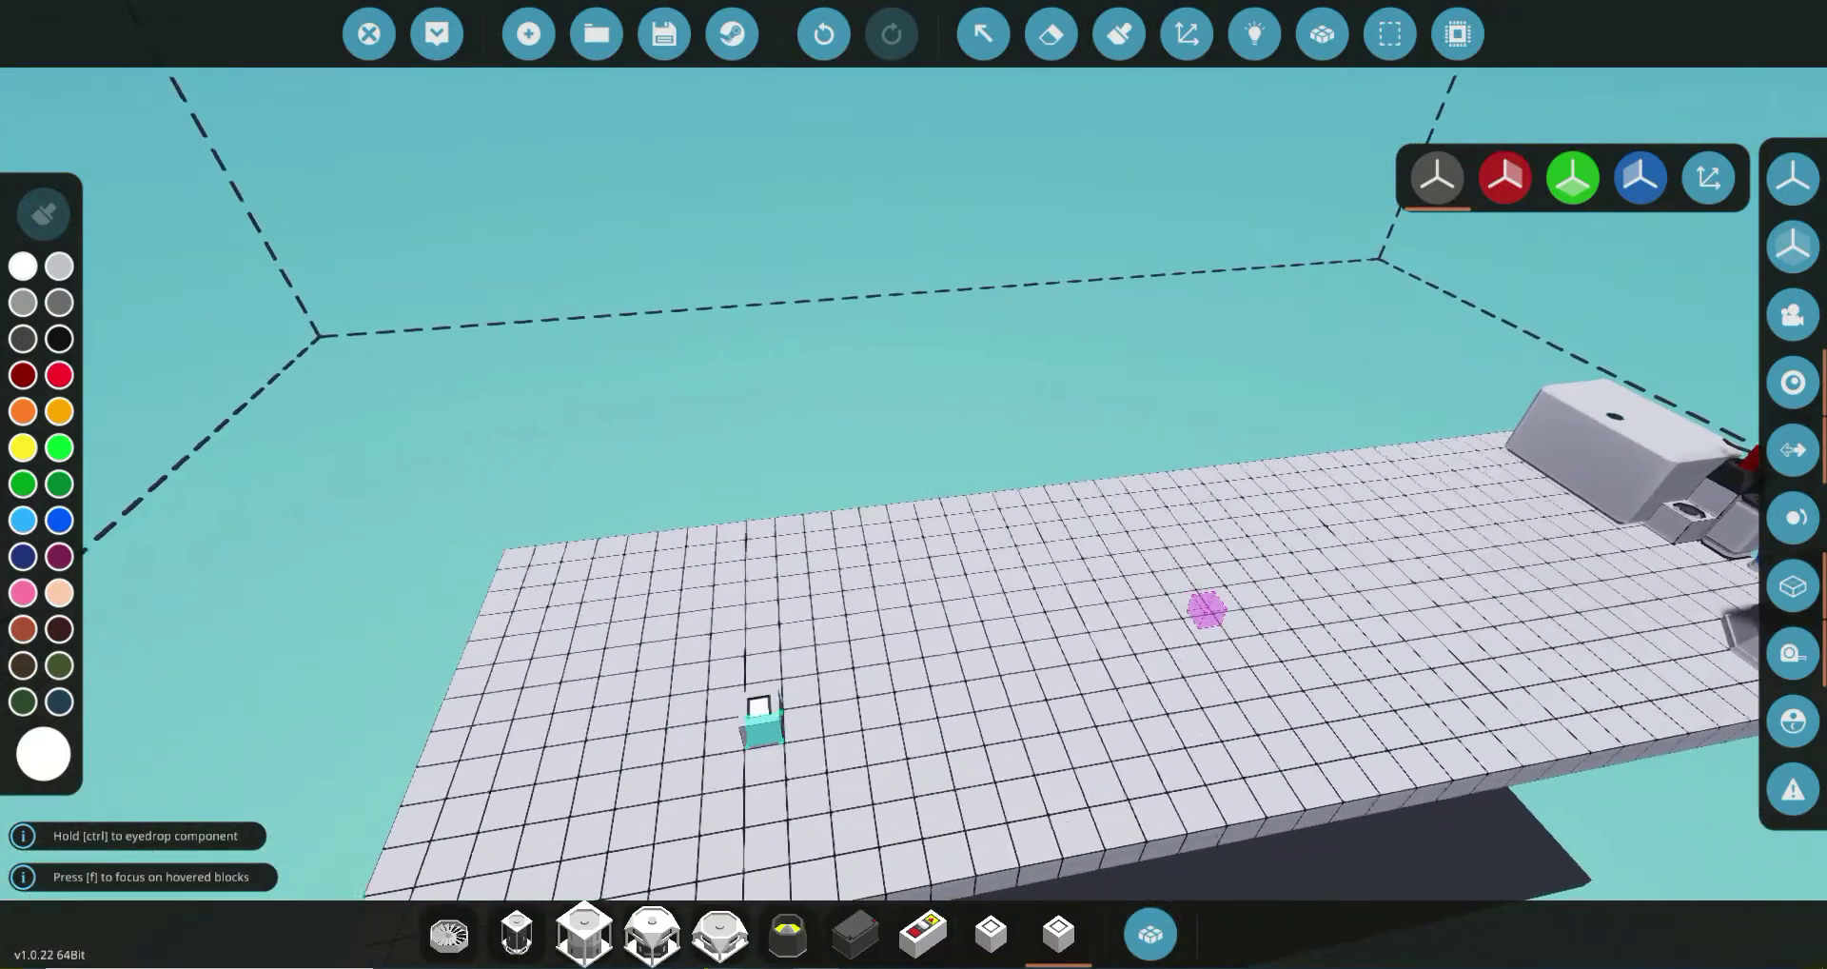
scroll(761, 709, "down", 3)
scroll(869, 714, "up", 3)
left_click(449, 933)
scroll(530, 822, "up", 3)
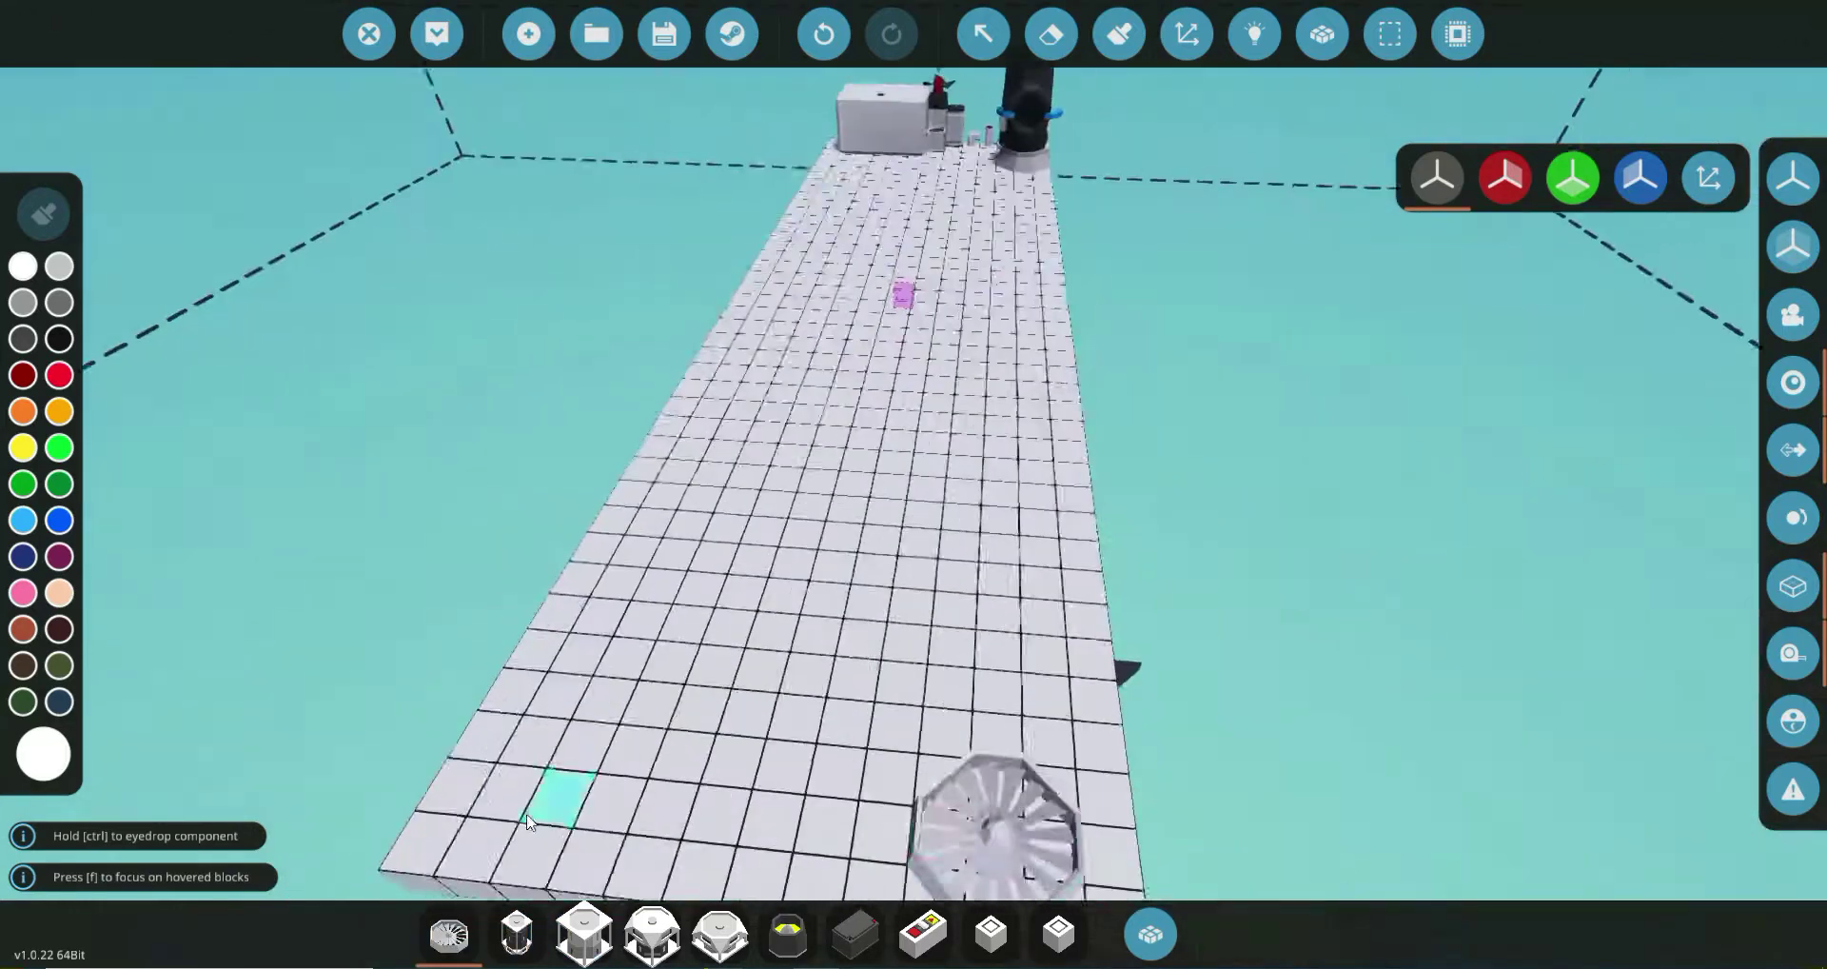
scroll(530, 821, "down", 3)
scroll(647, 790, "up", 3)
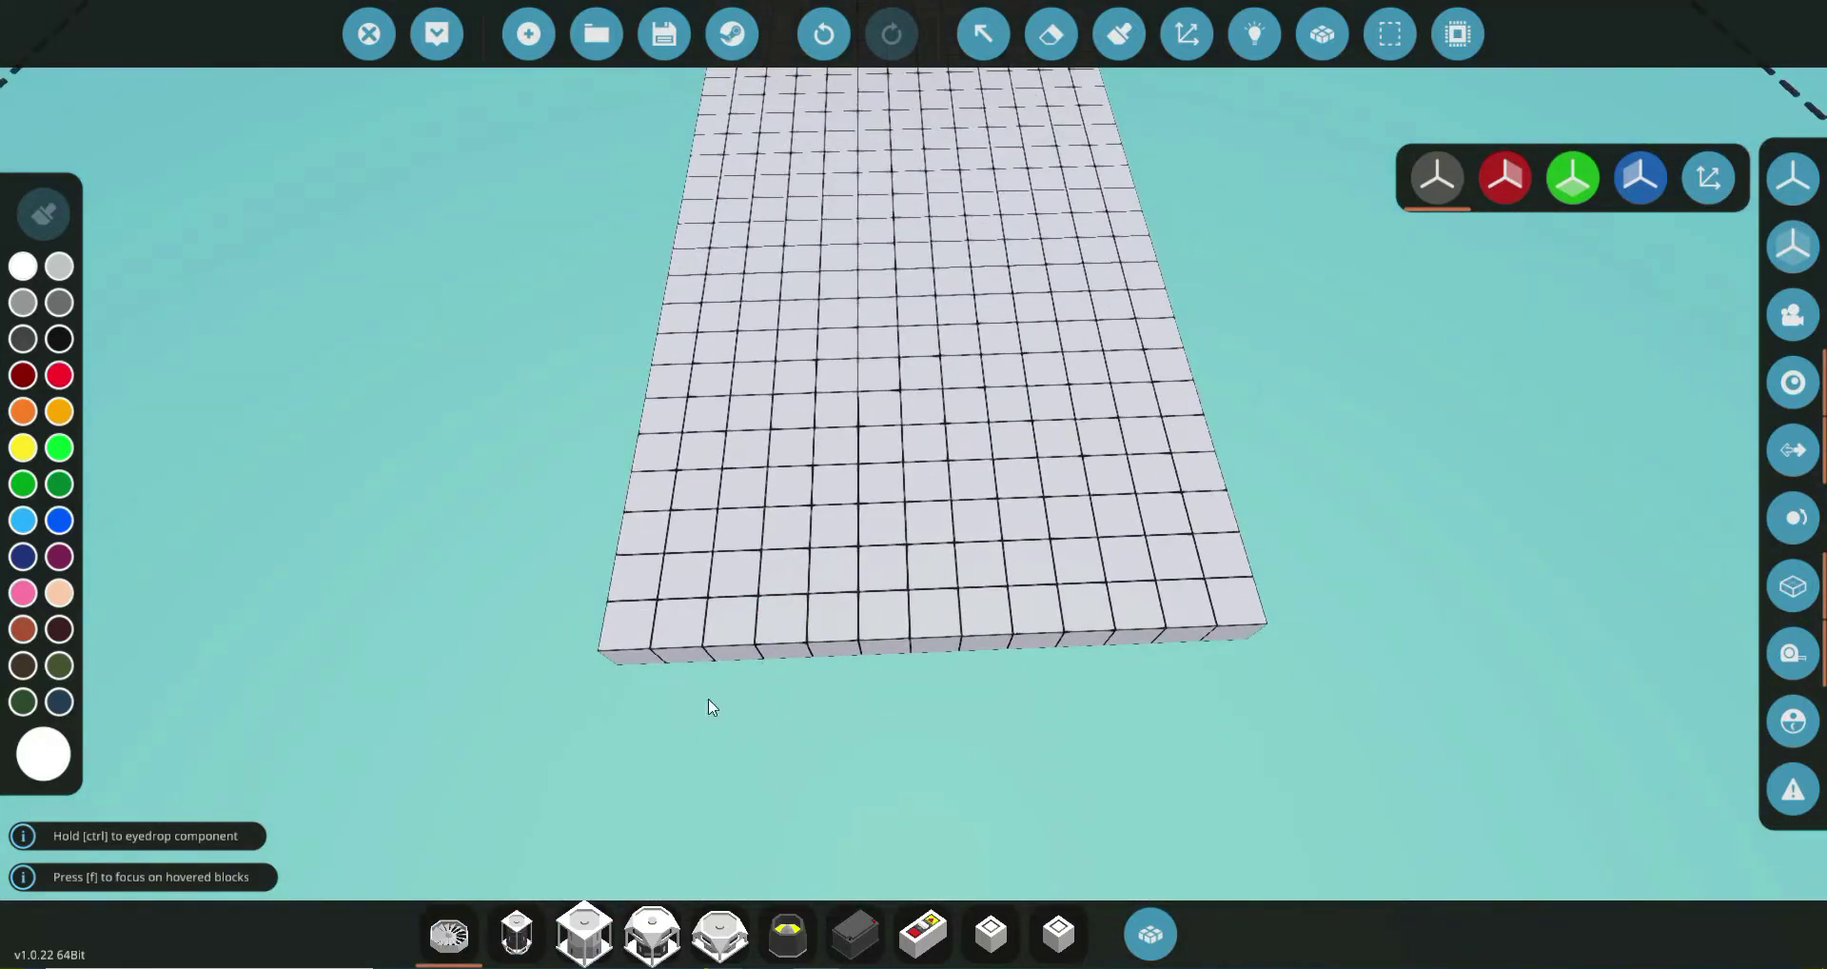
Search the component inventory for "Jet" and examine the large jet intake.
left_click(1151, 933)
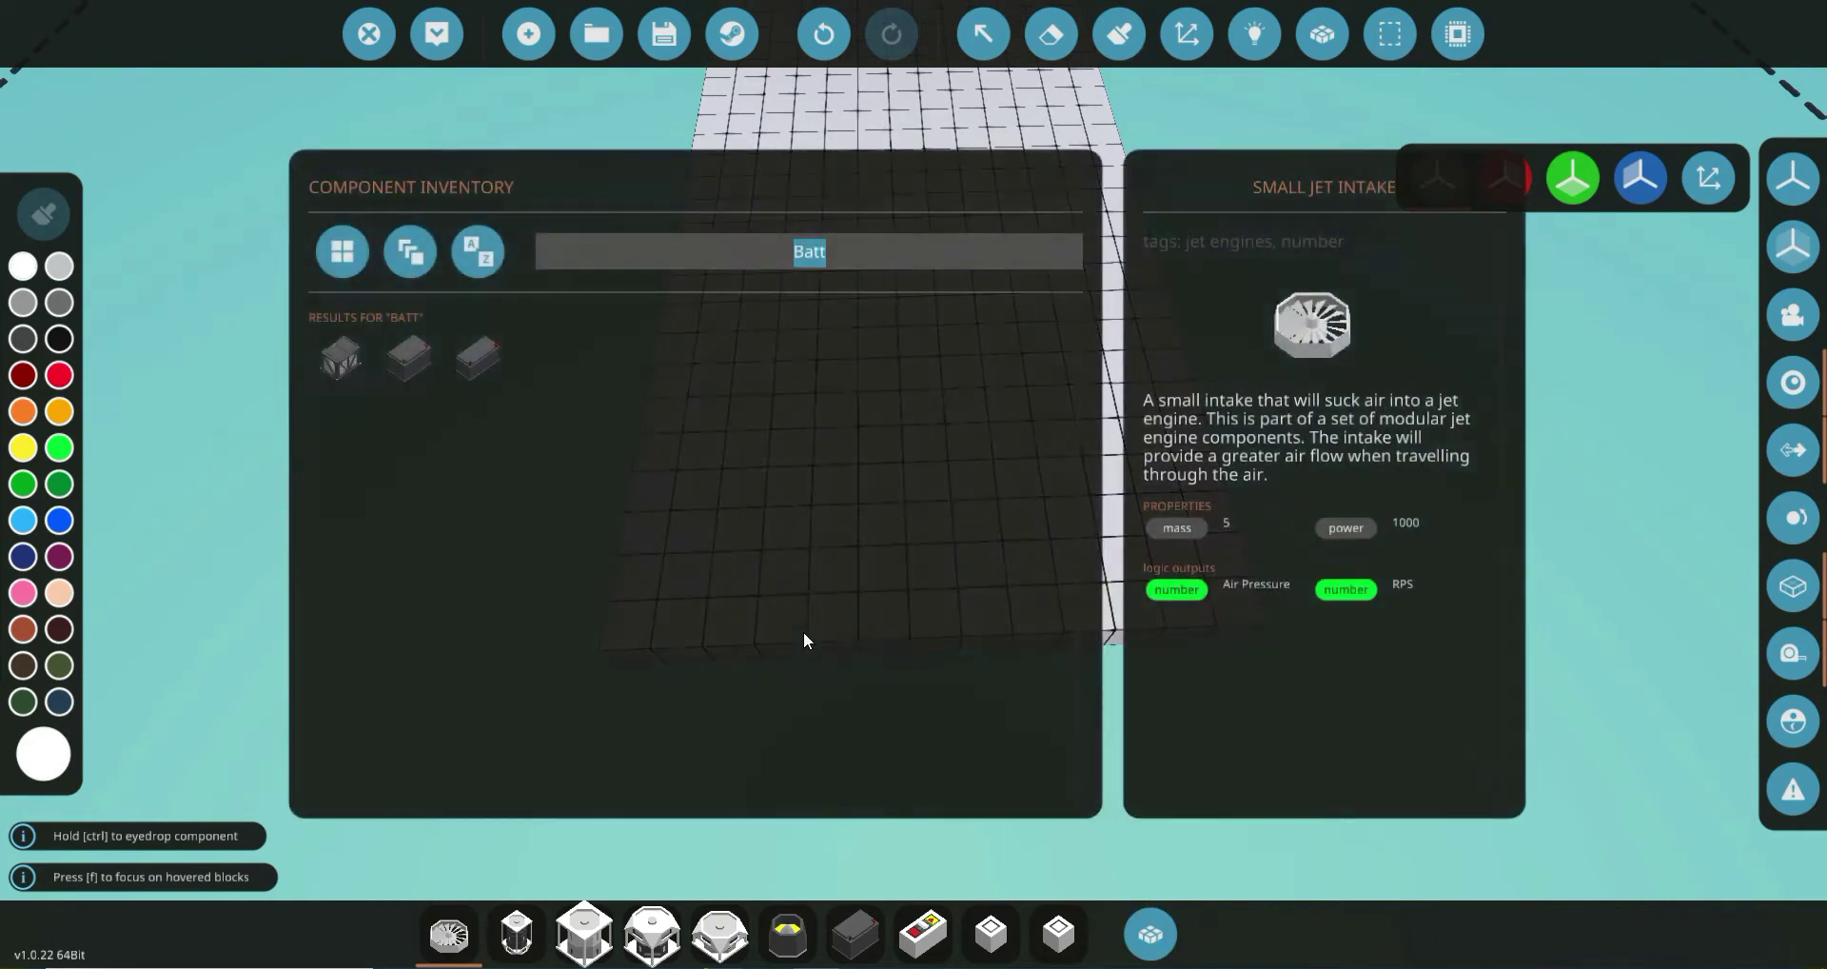
key("BackSpace")
type("Air")
key("BackSpace")
key("BackSpace")
key("BackSpace")
type("Jet")
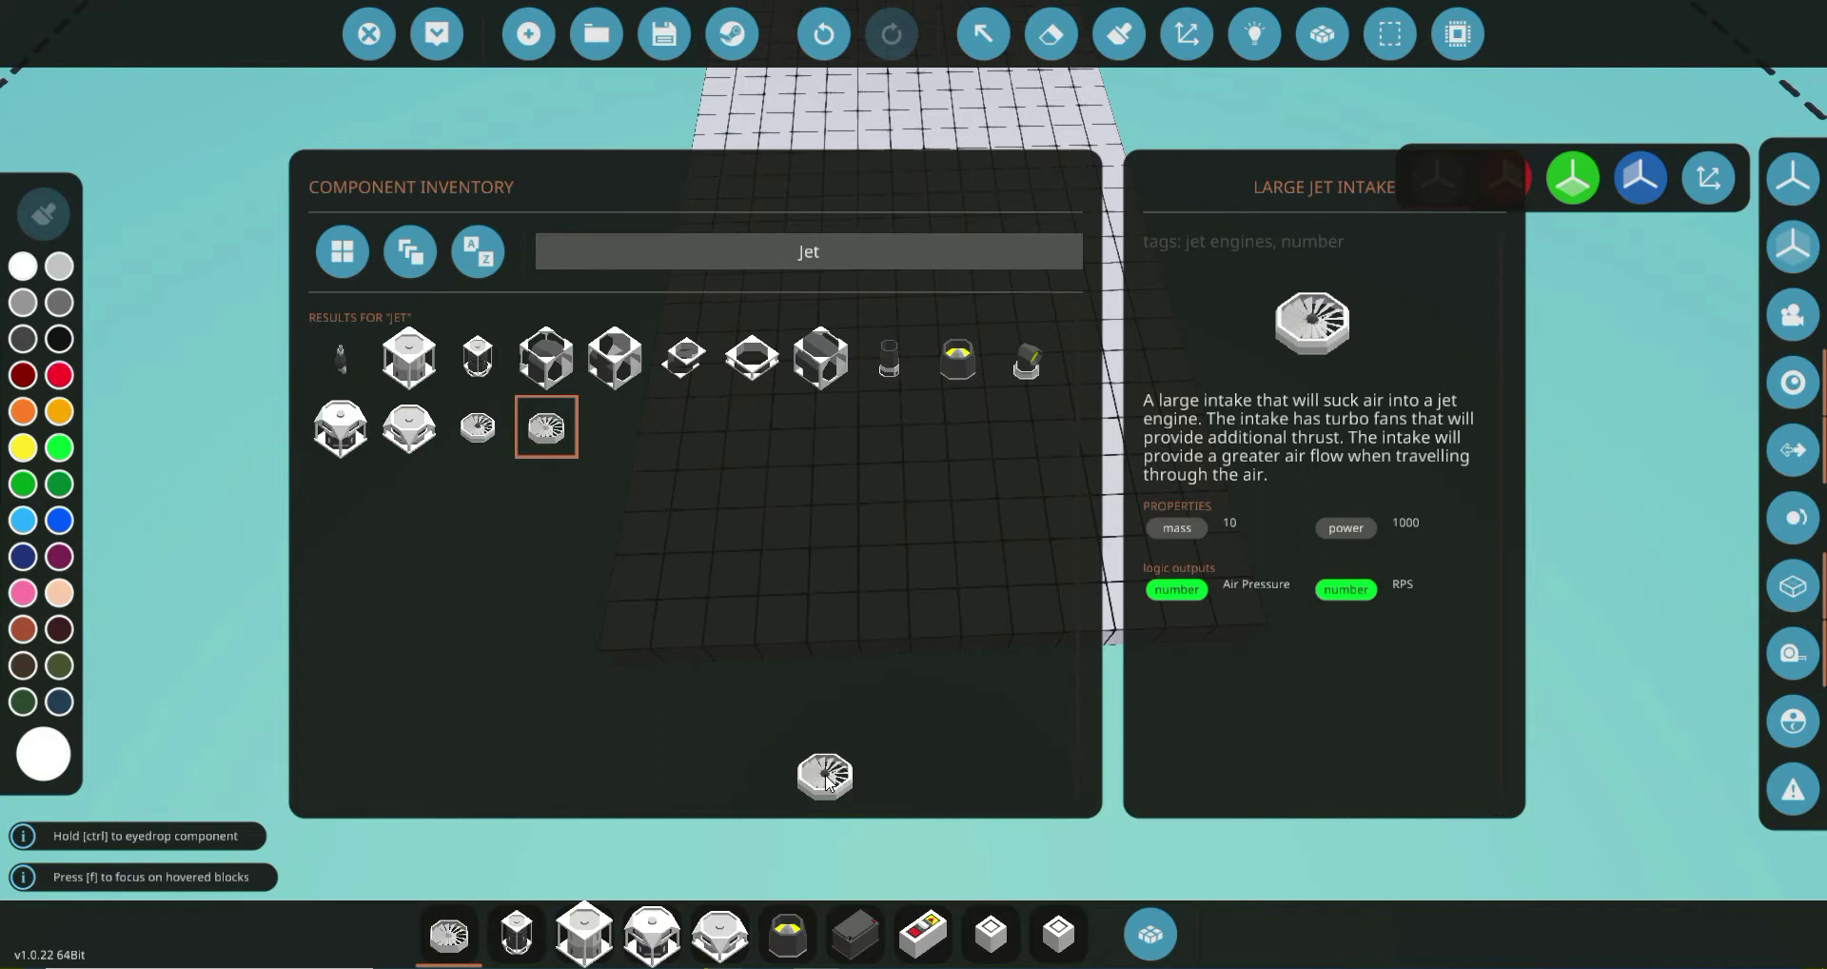
Place a pair of upright jet intakes at the platform's end, mirrored across the red X plane.
left_click(1175, 936)
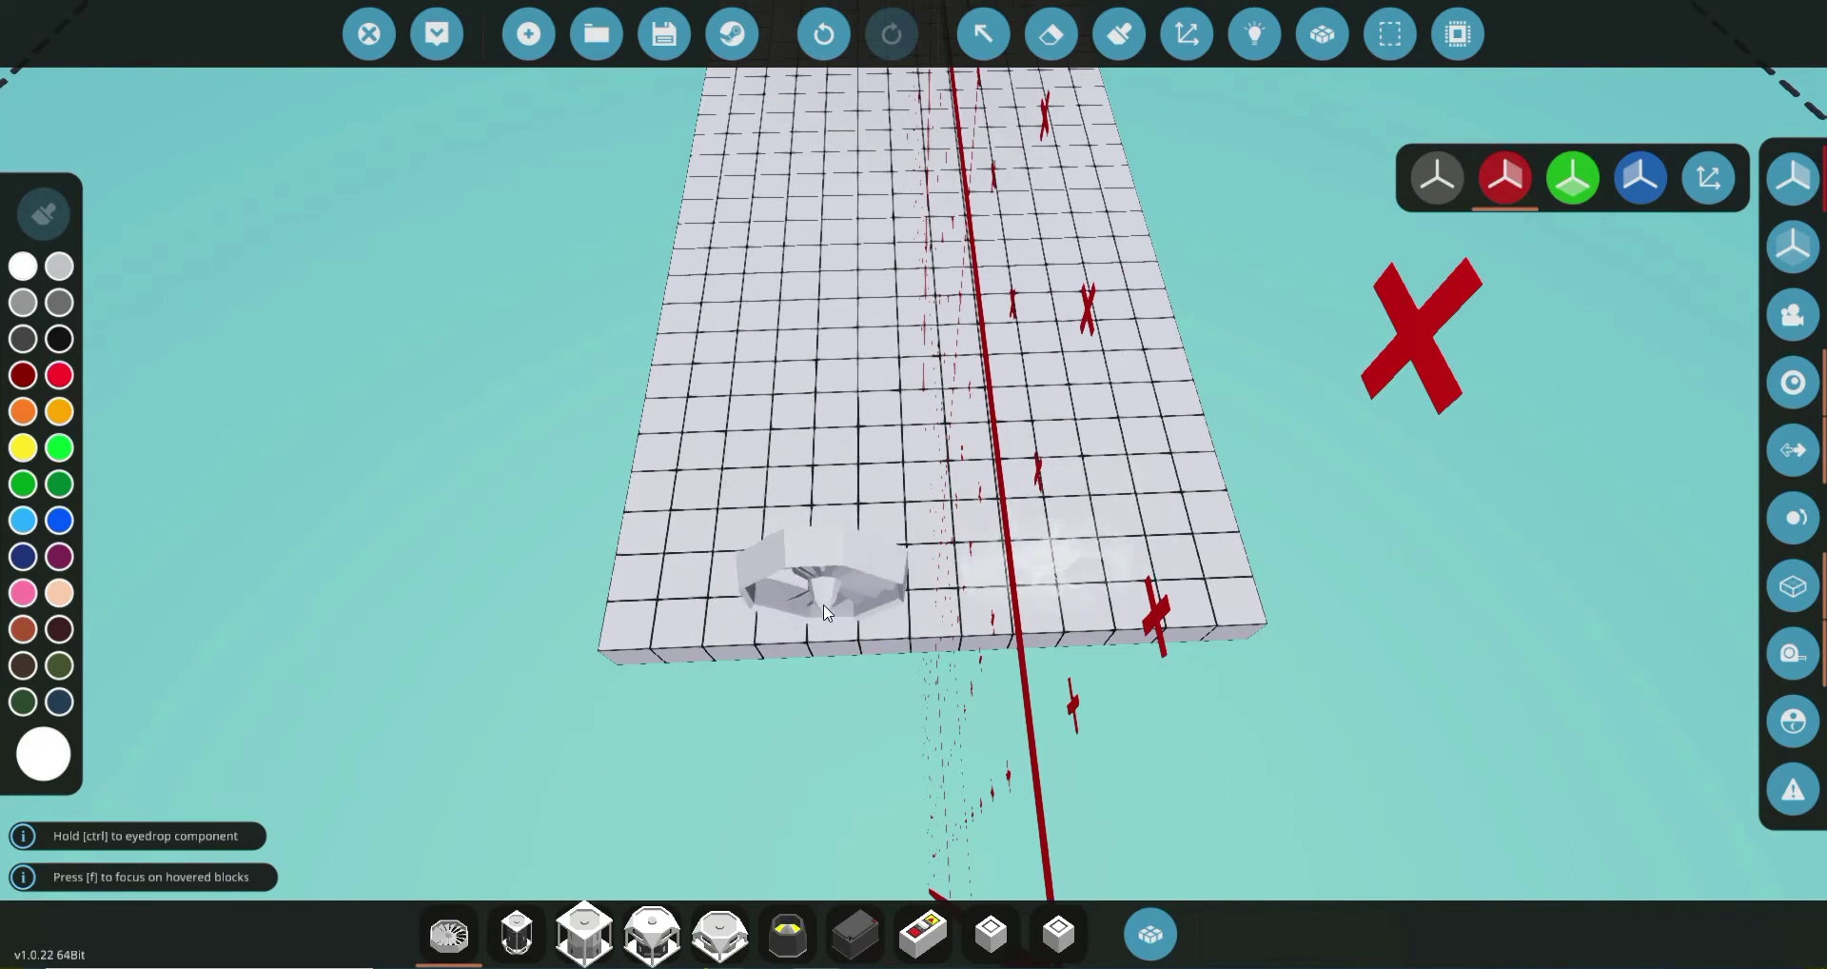
key("f")
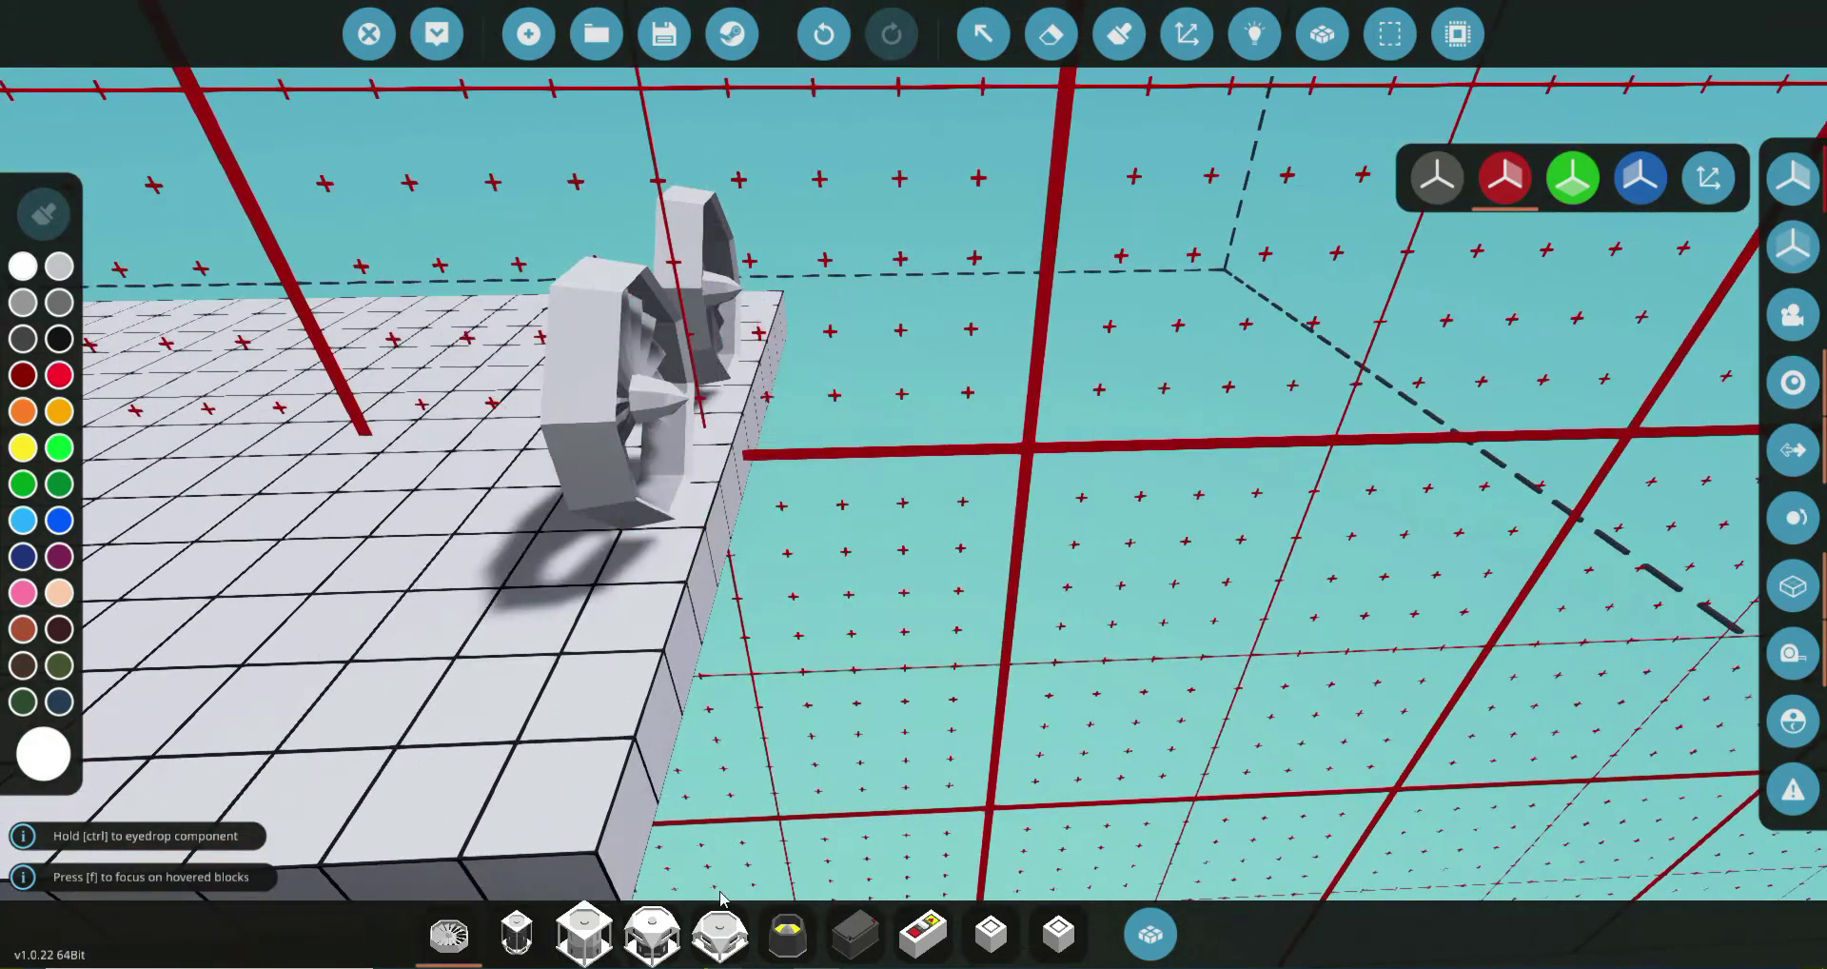
Attach a mirrored pair of jet compressors behind the intakes, rotated so their flow arrows point away from the intakes.
key("2")
key("r")
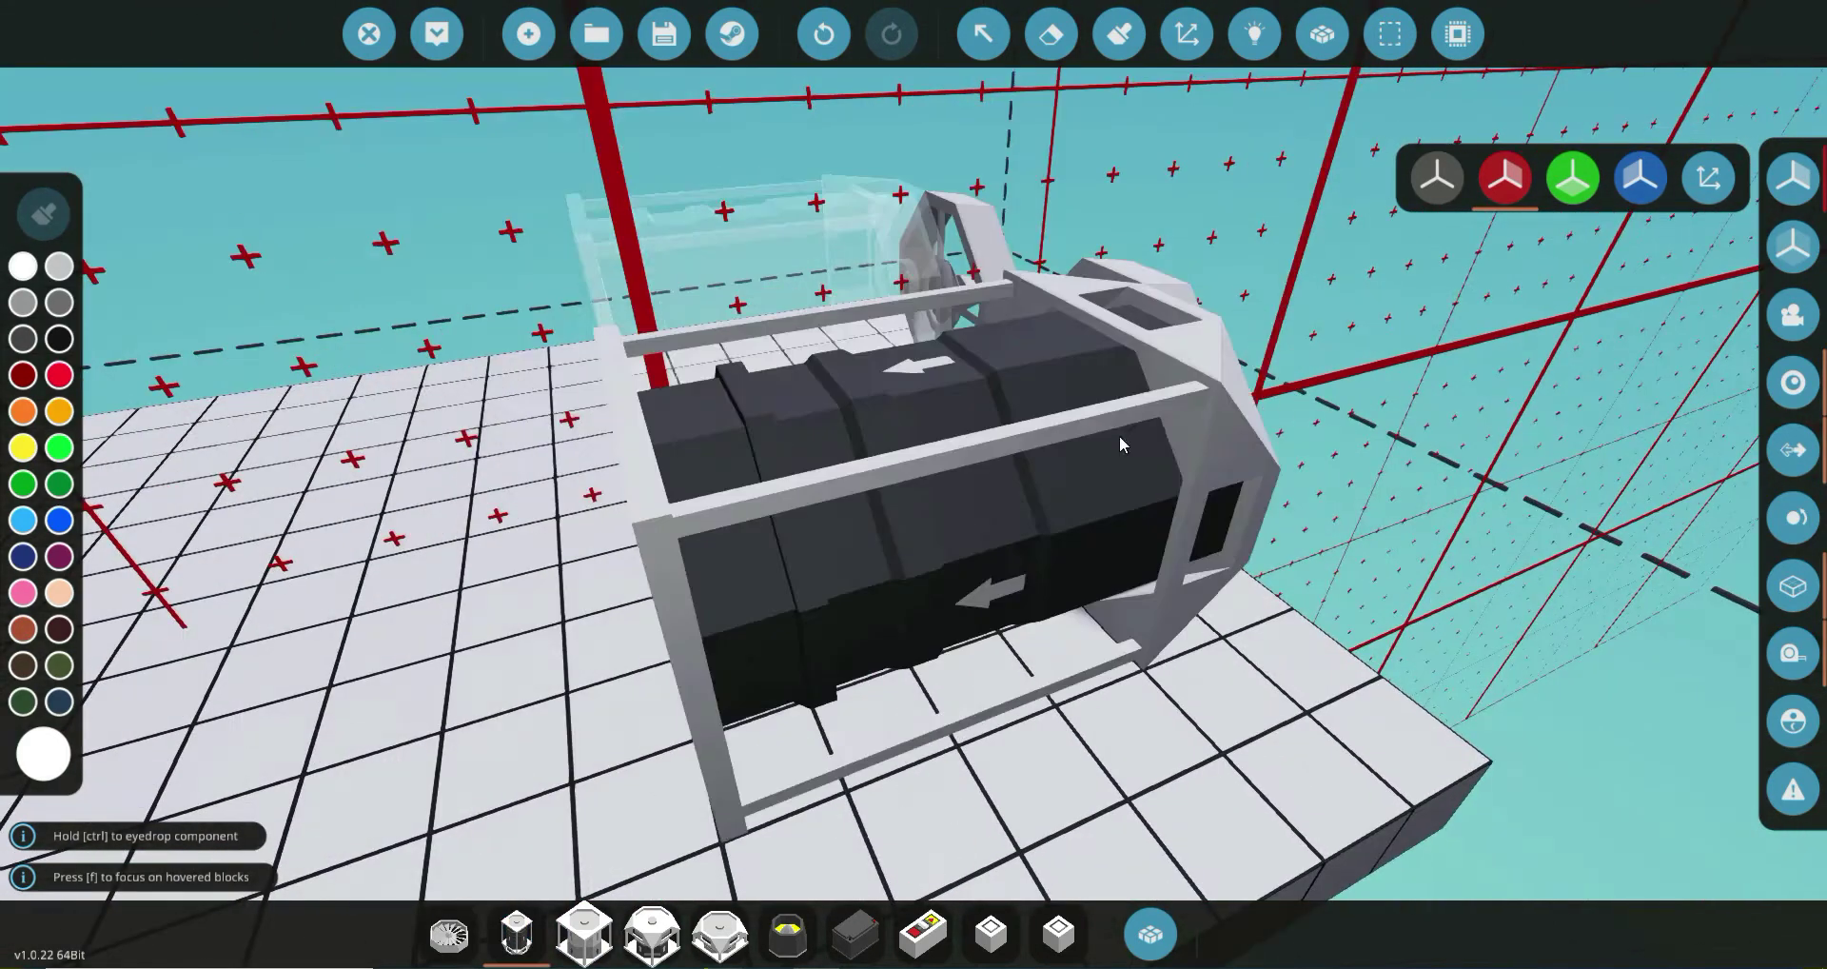
left_click(1095, 411)
key("s")
key("r")
key("r")
key("d")
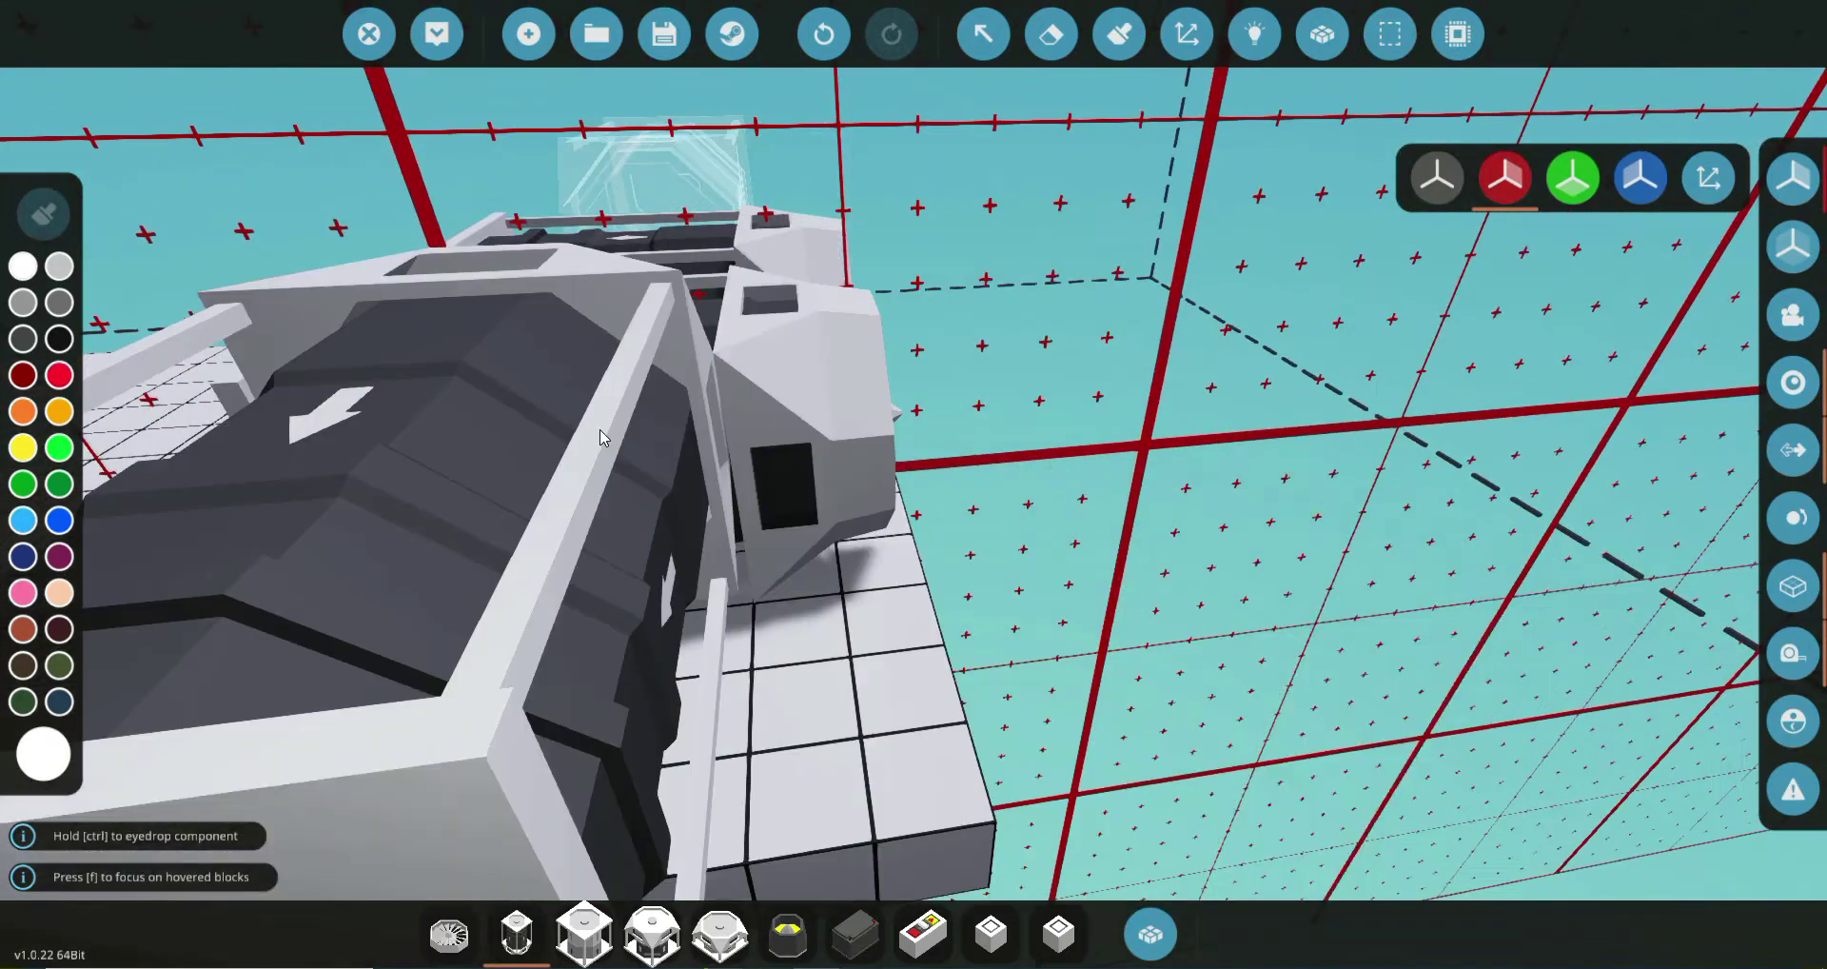
key("s")
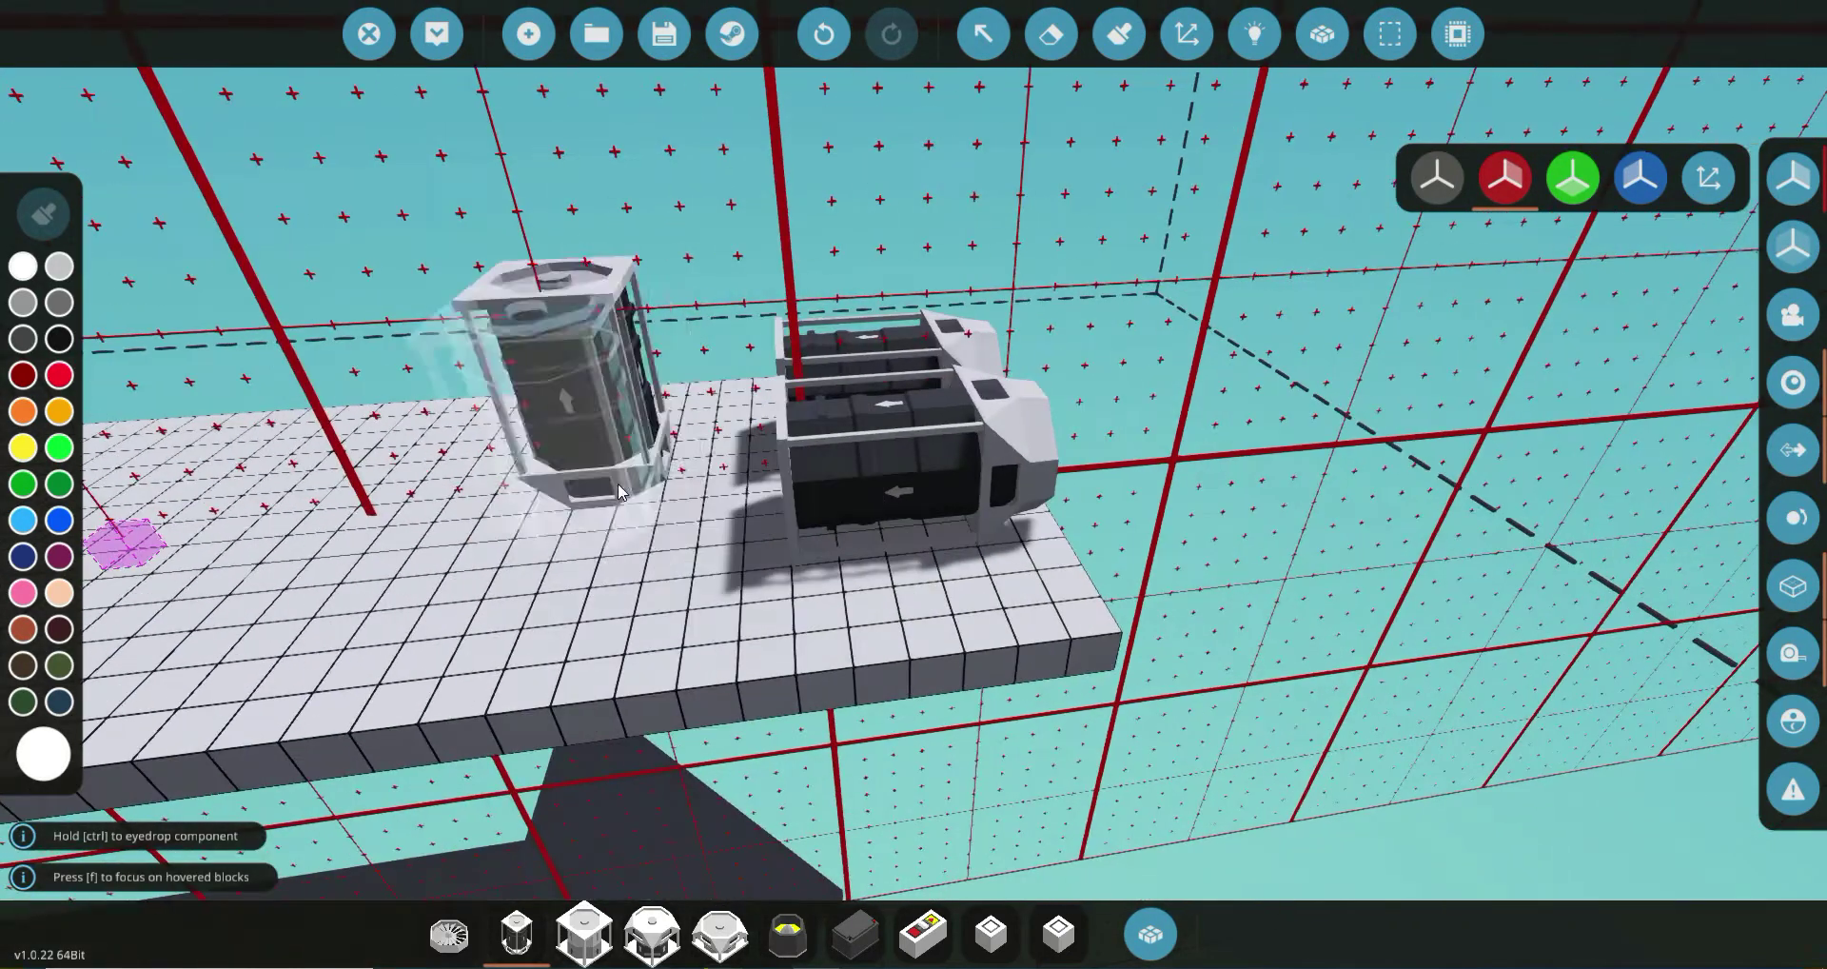
left_click(671, 747)
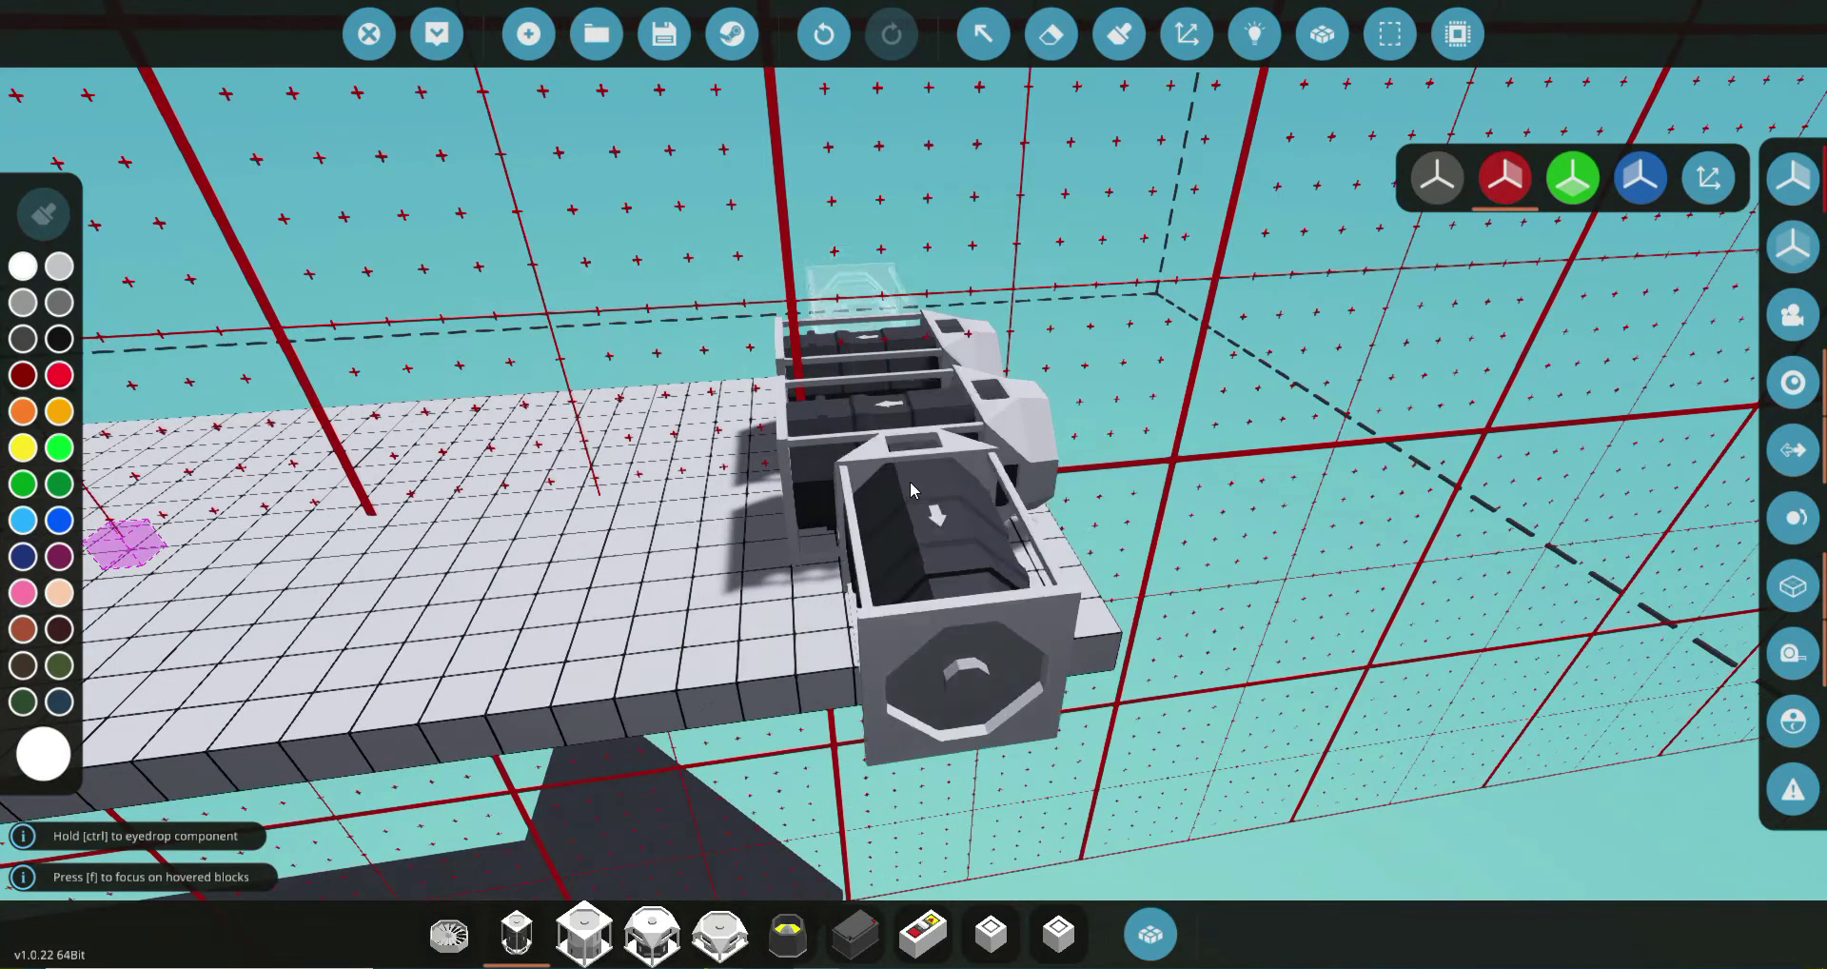
key("q")
key("q")
key("f")
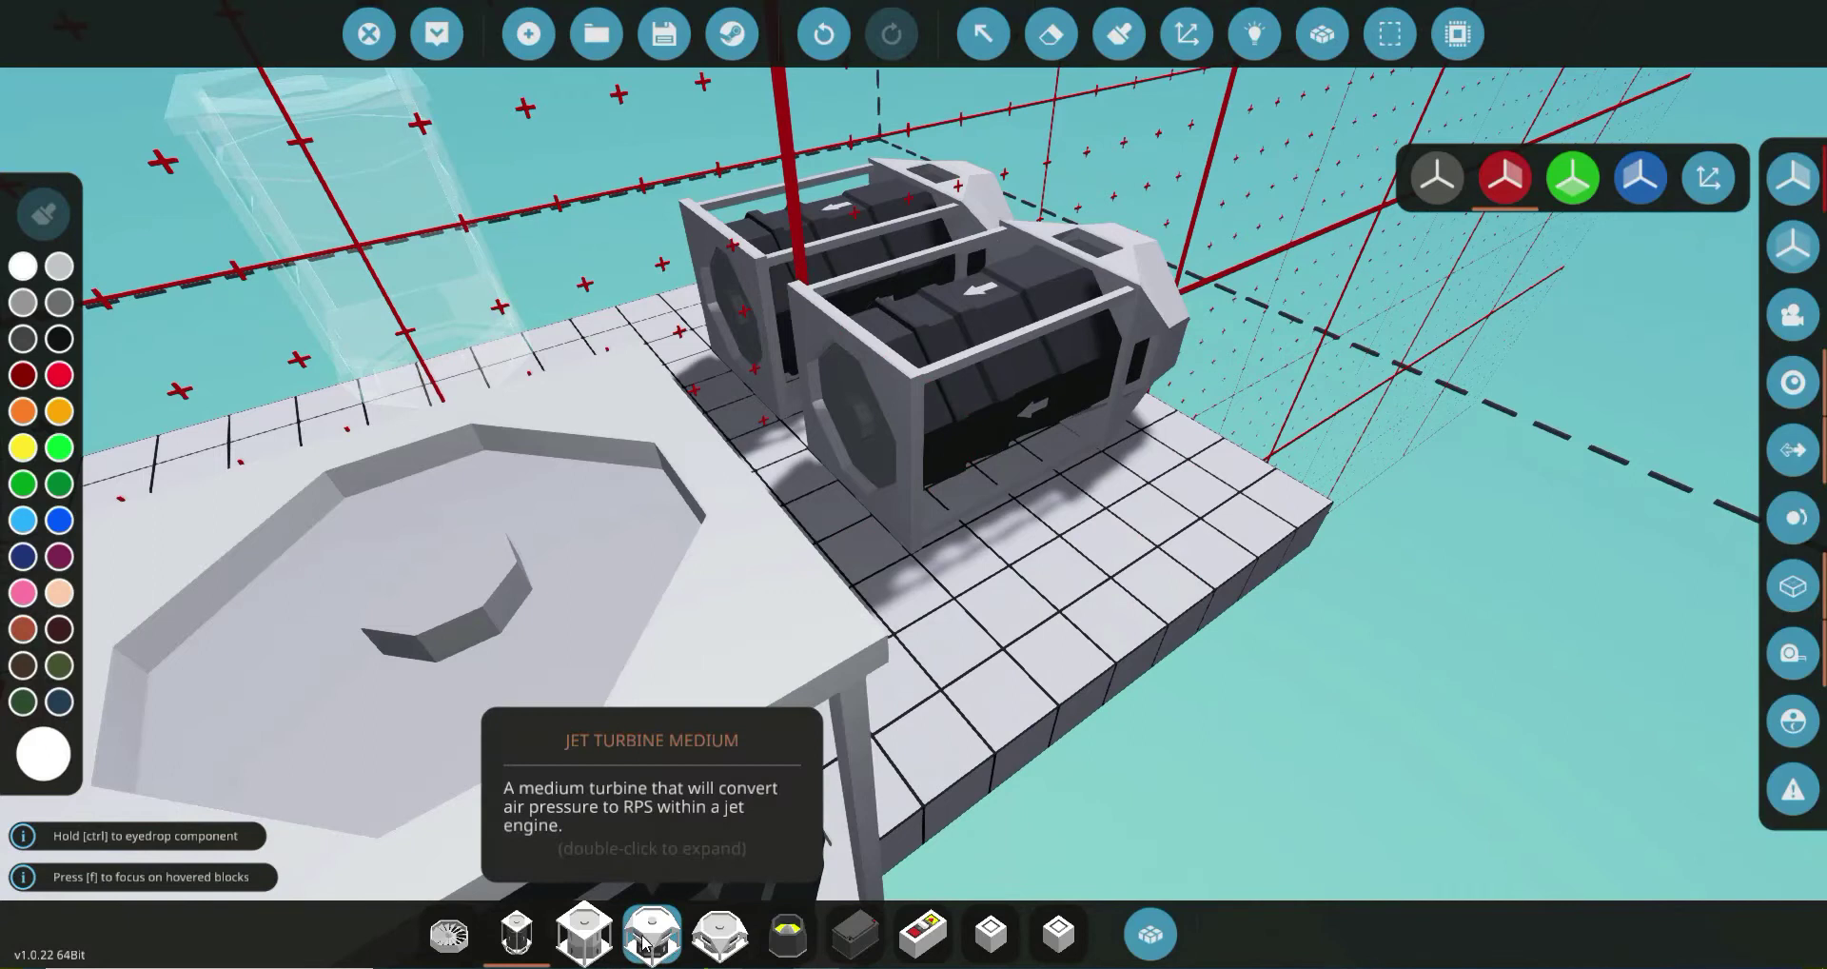
Attach a mirrored pair of jet combustion chambers behind the compressors, rotated so the fuel ports face up.
left_click(584, 931)
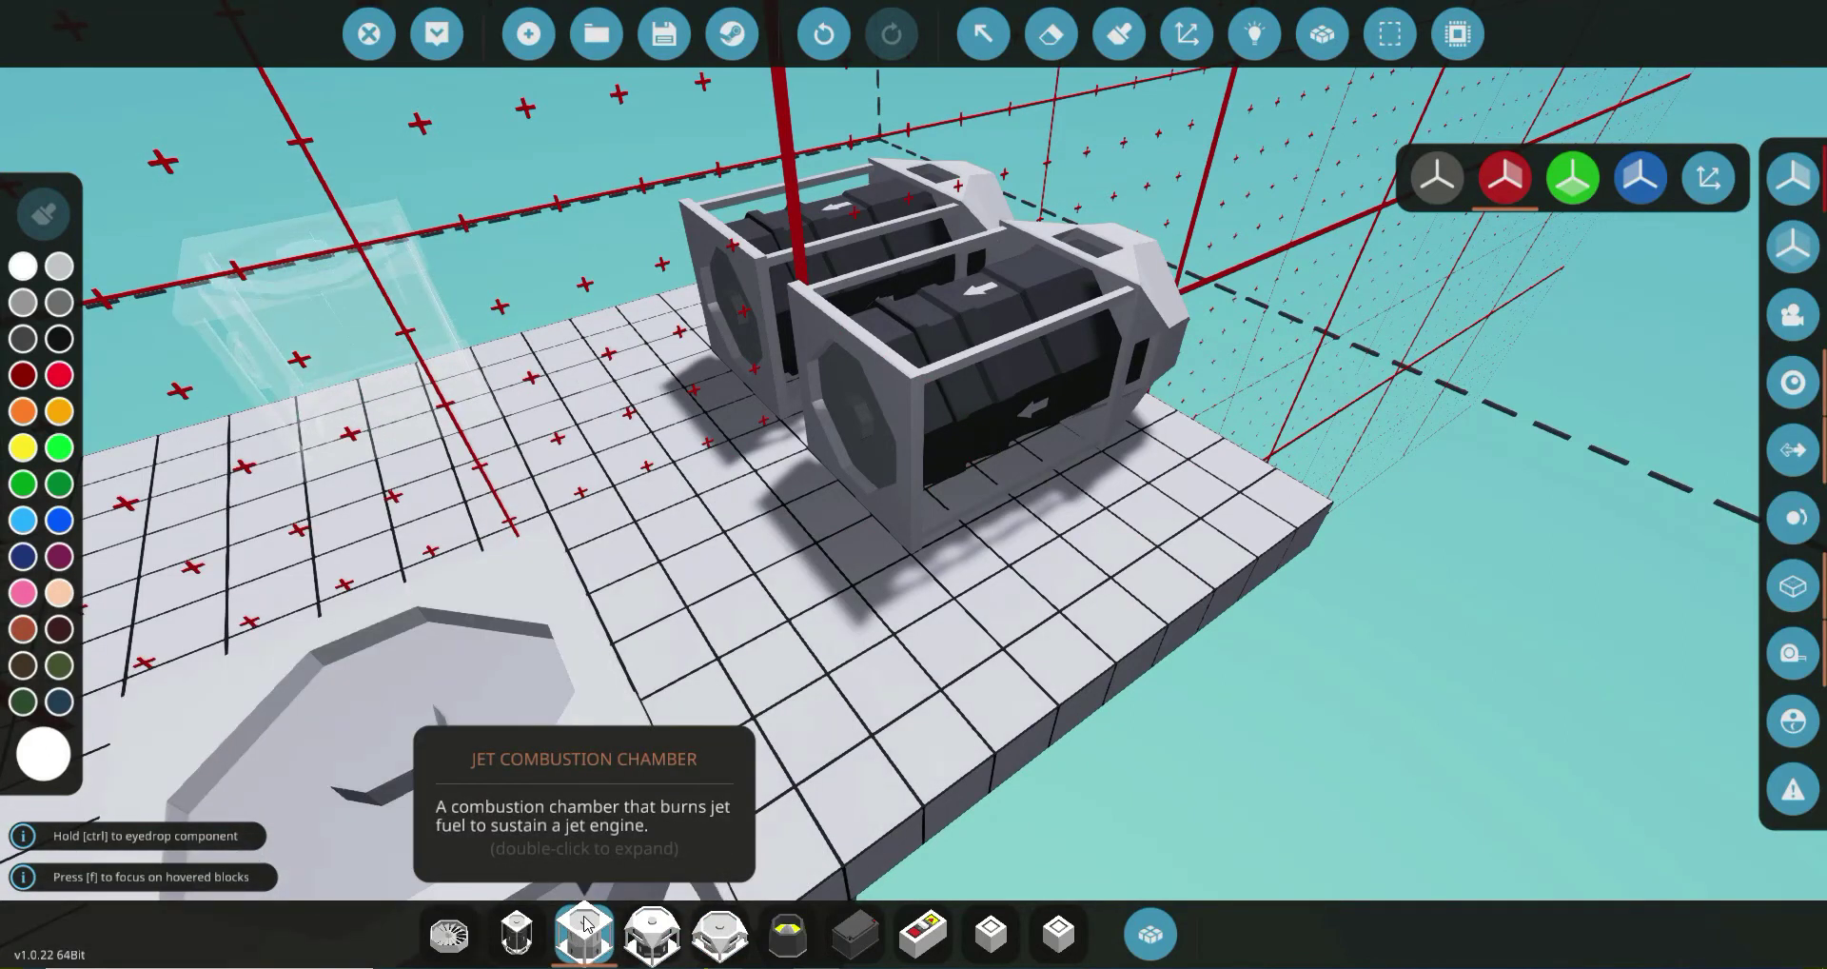
key("f")
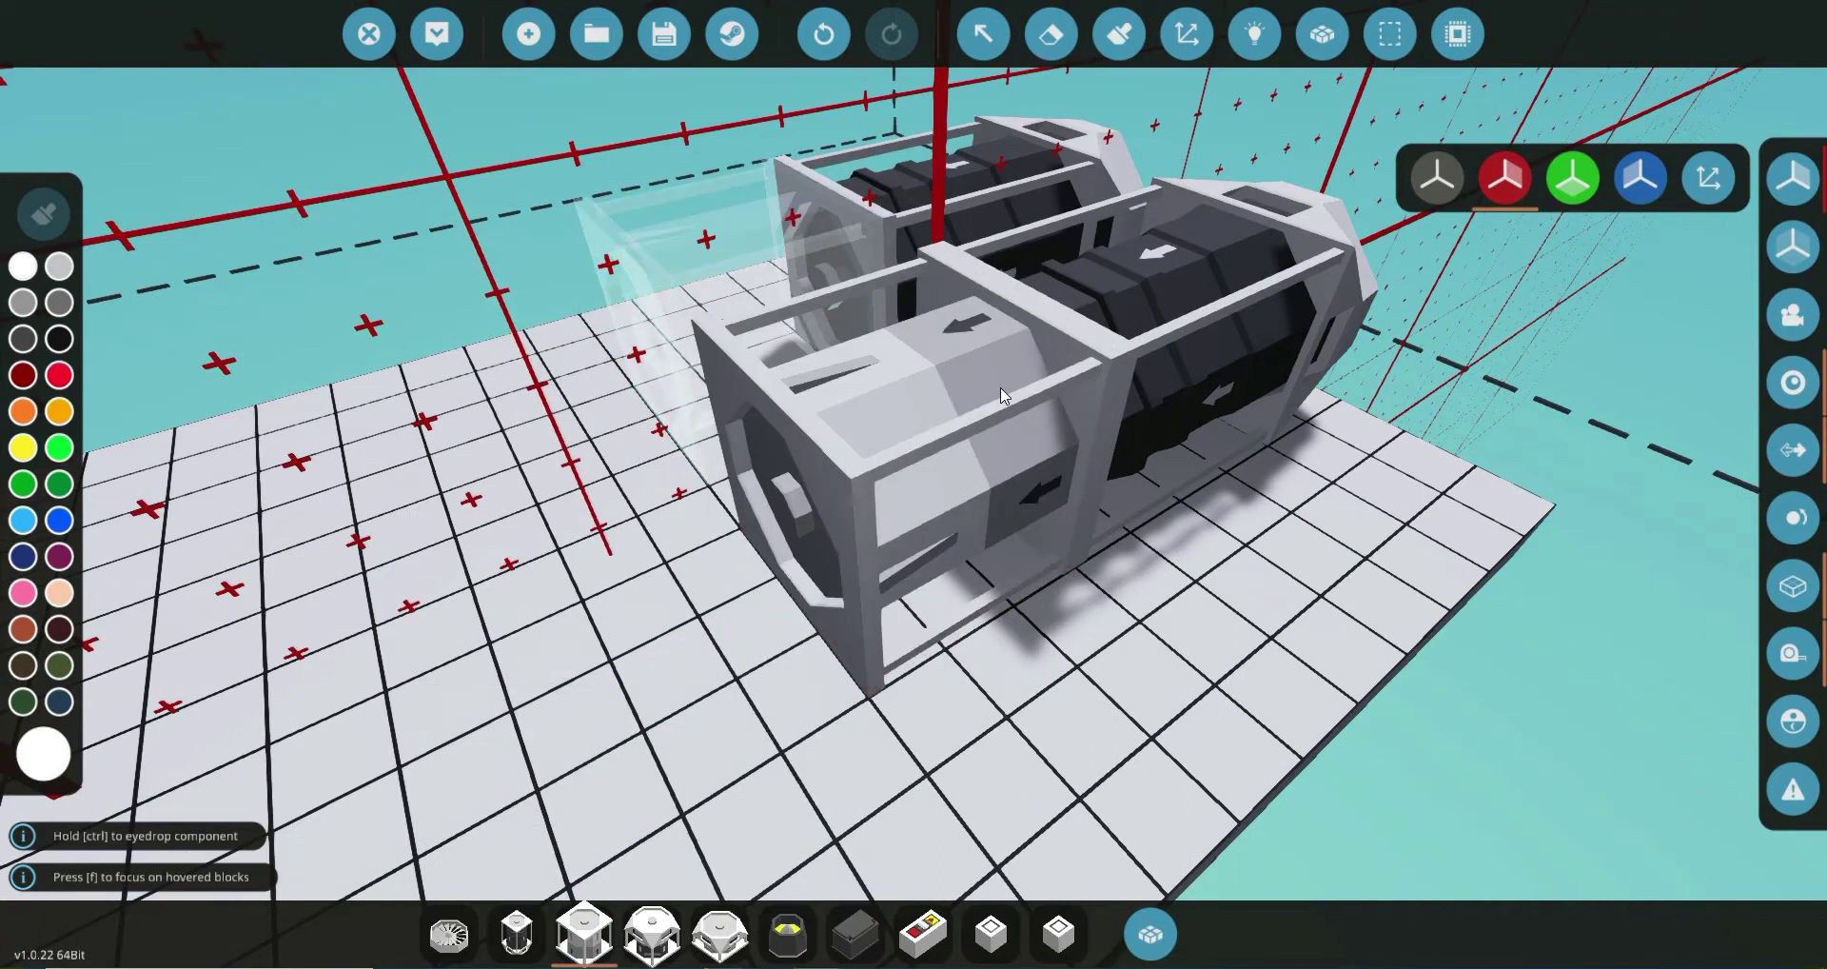
key("e")
key("e")
key("e")
key("e")
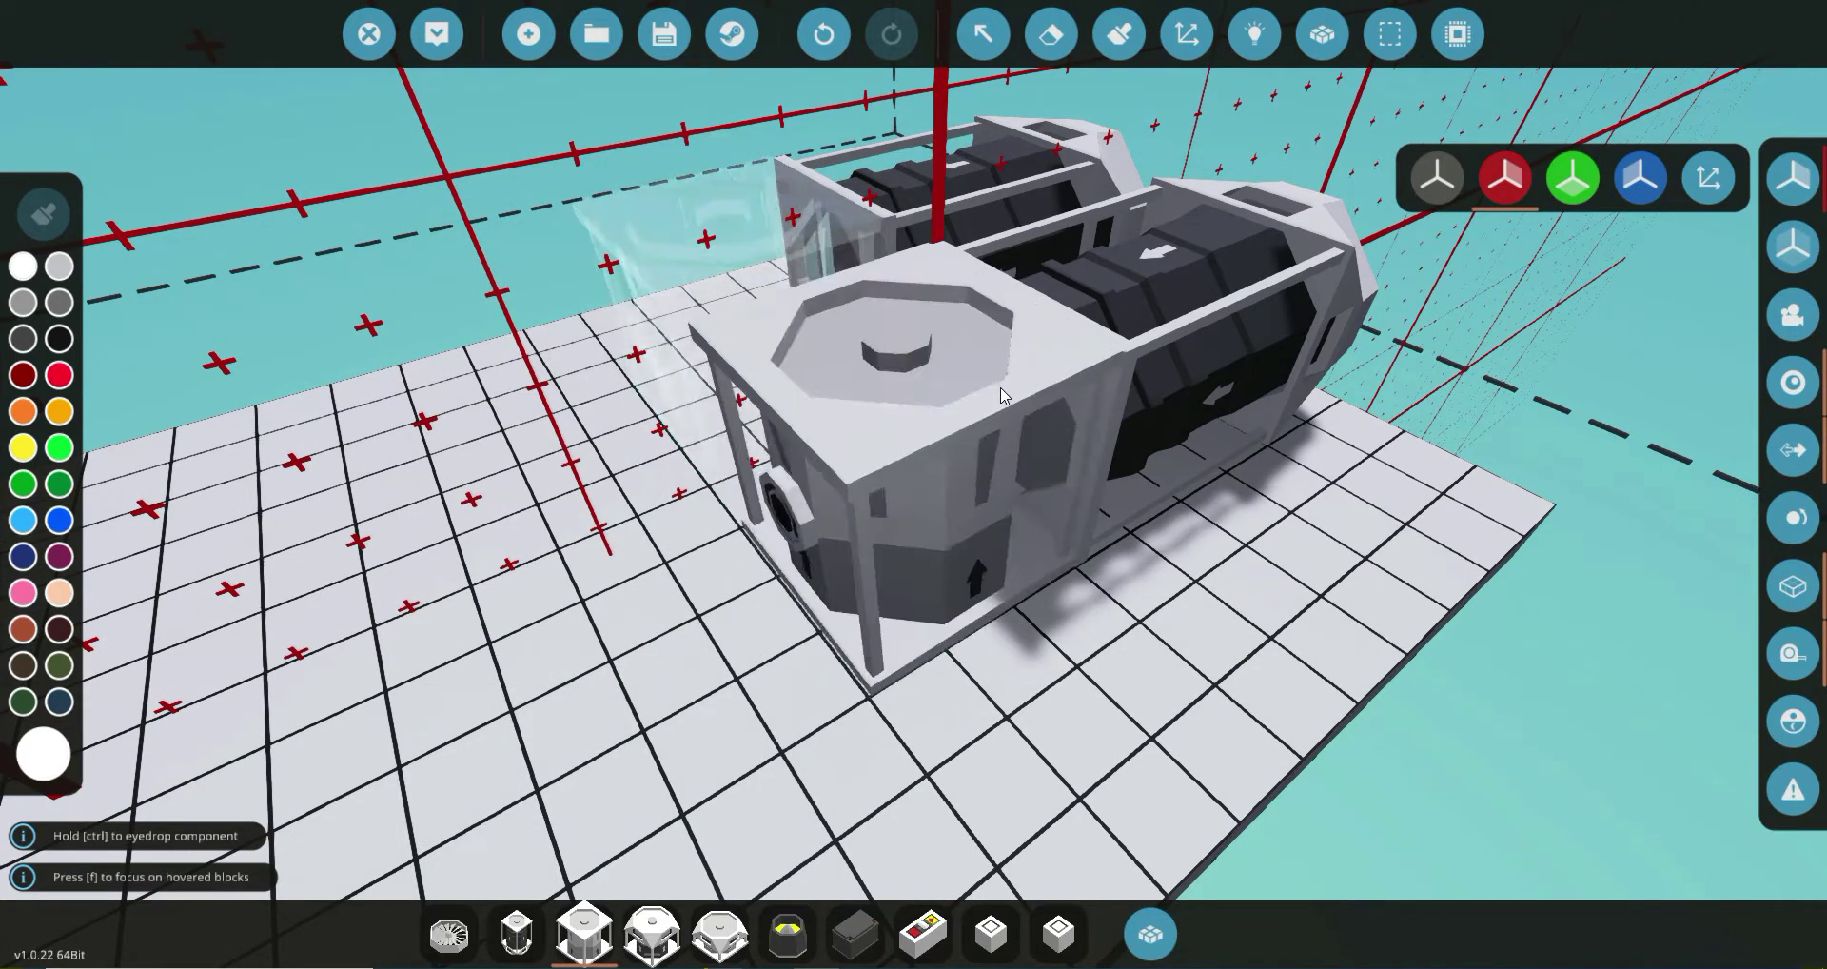
Inspect the fuel connection on top of the combustion chamber with the medium battery as the held component.
key("5")
key("7")
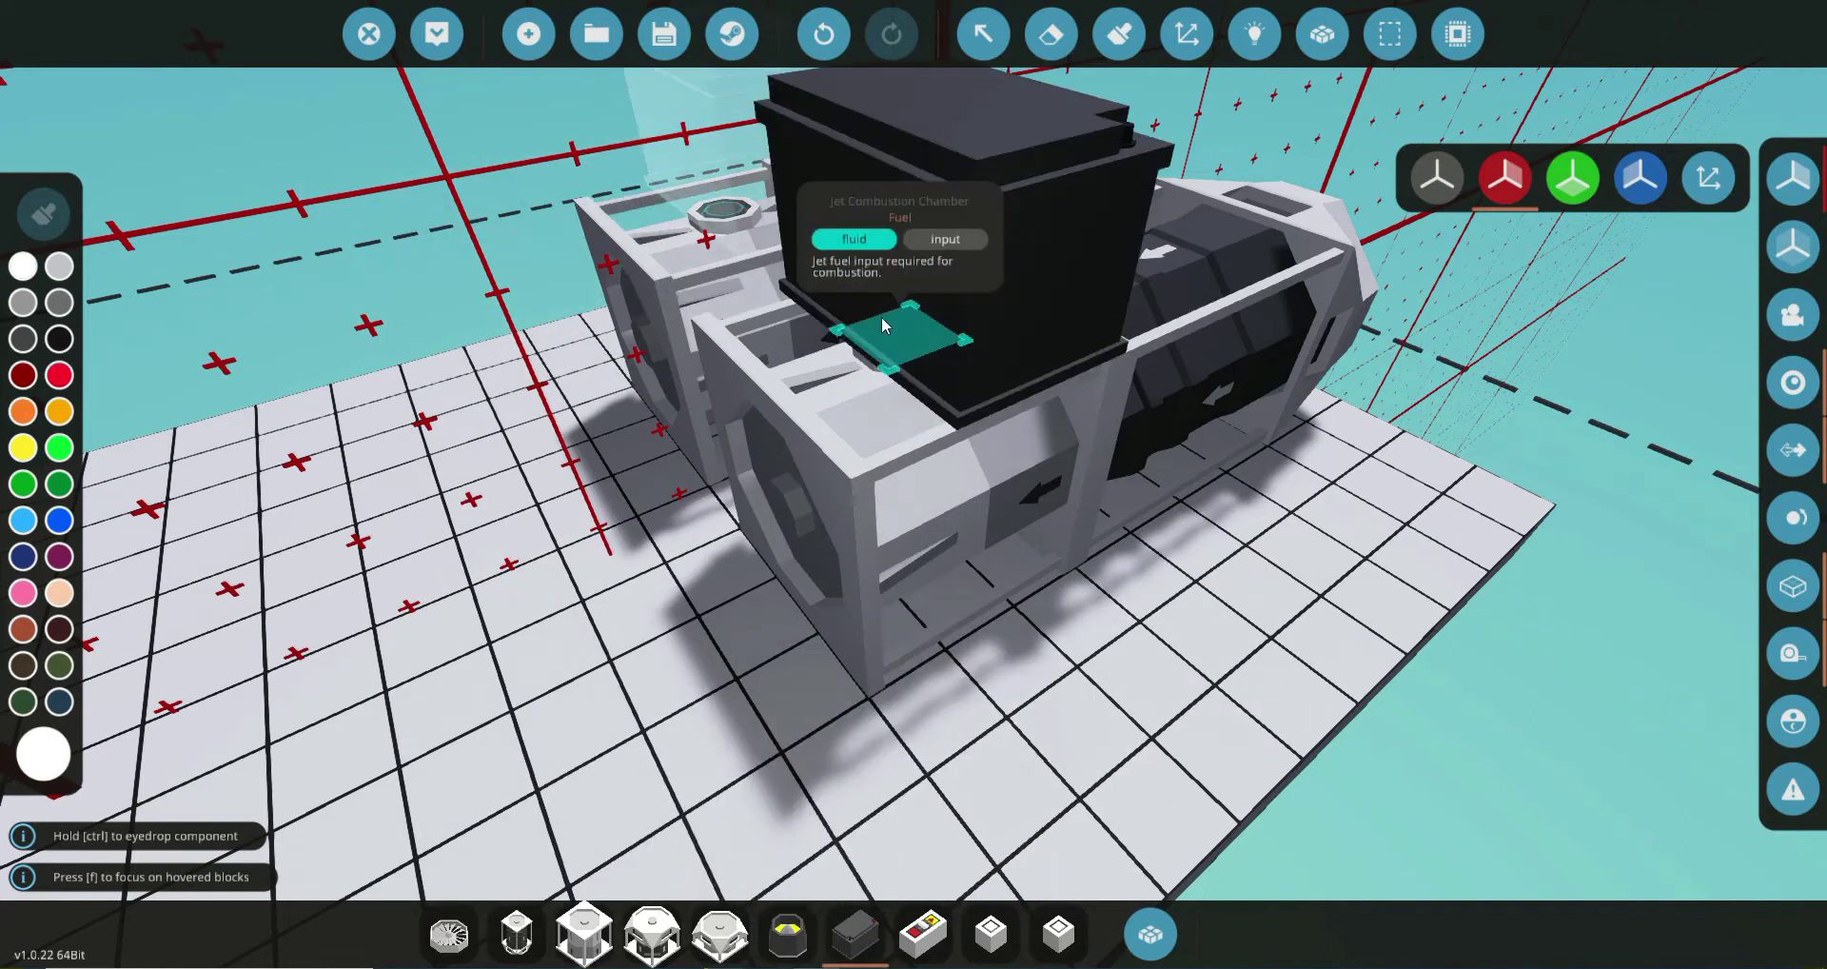
scroll(897, 320, "down", 5)
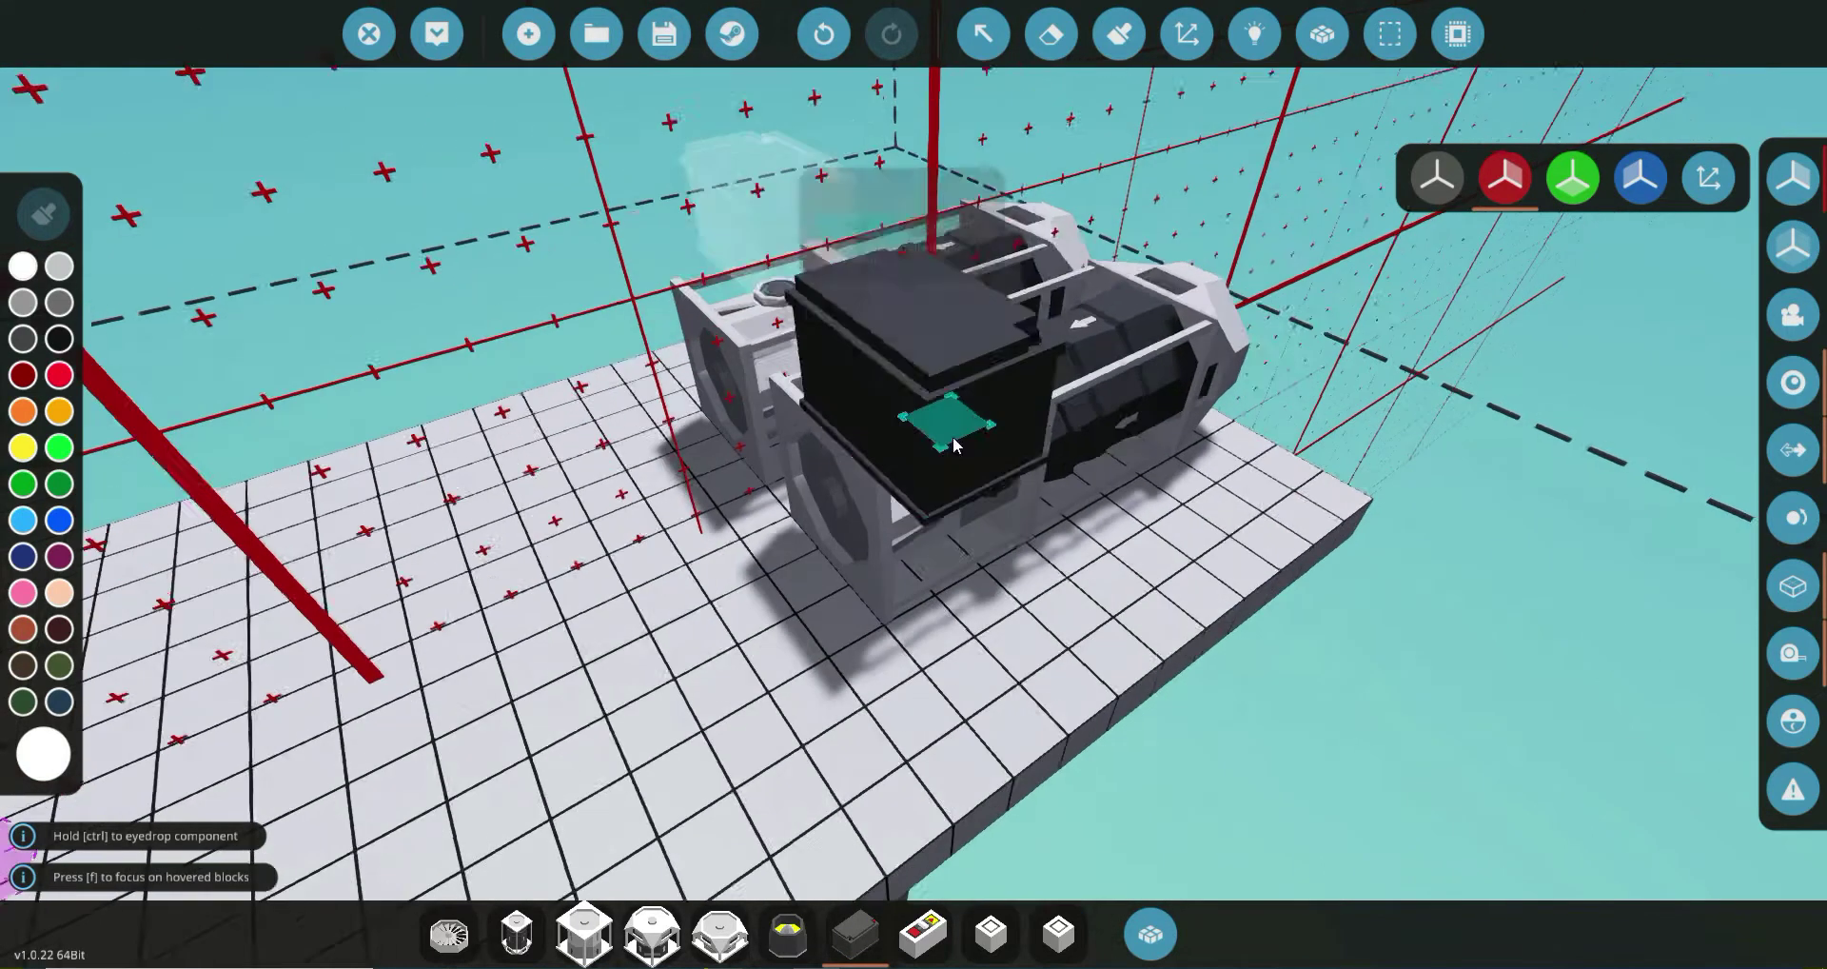
left_click_drag(957, 388, 1082, 710)
scroll(1083, 710, "up", 5)
Turn off mirroring and attach one medium jet turbine behind a combustion chamber, rotated so its power port faces up.
left_click(1148, 933)
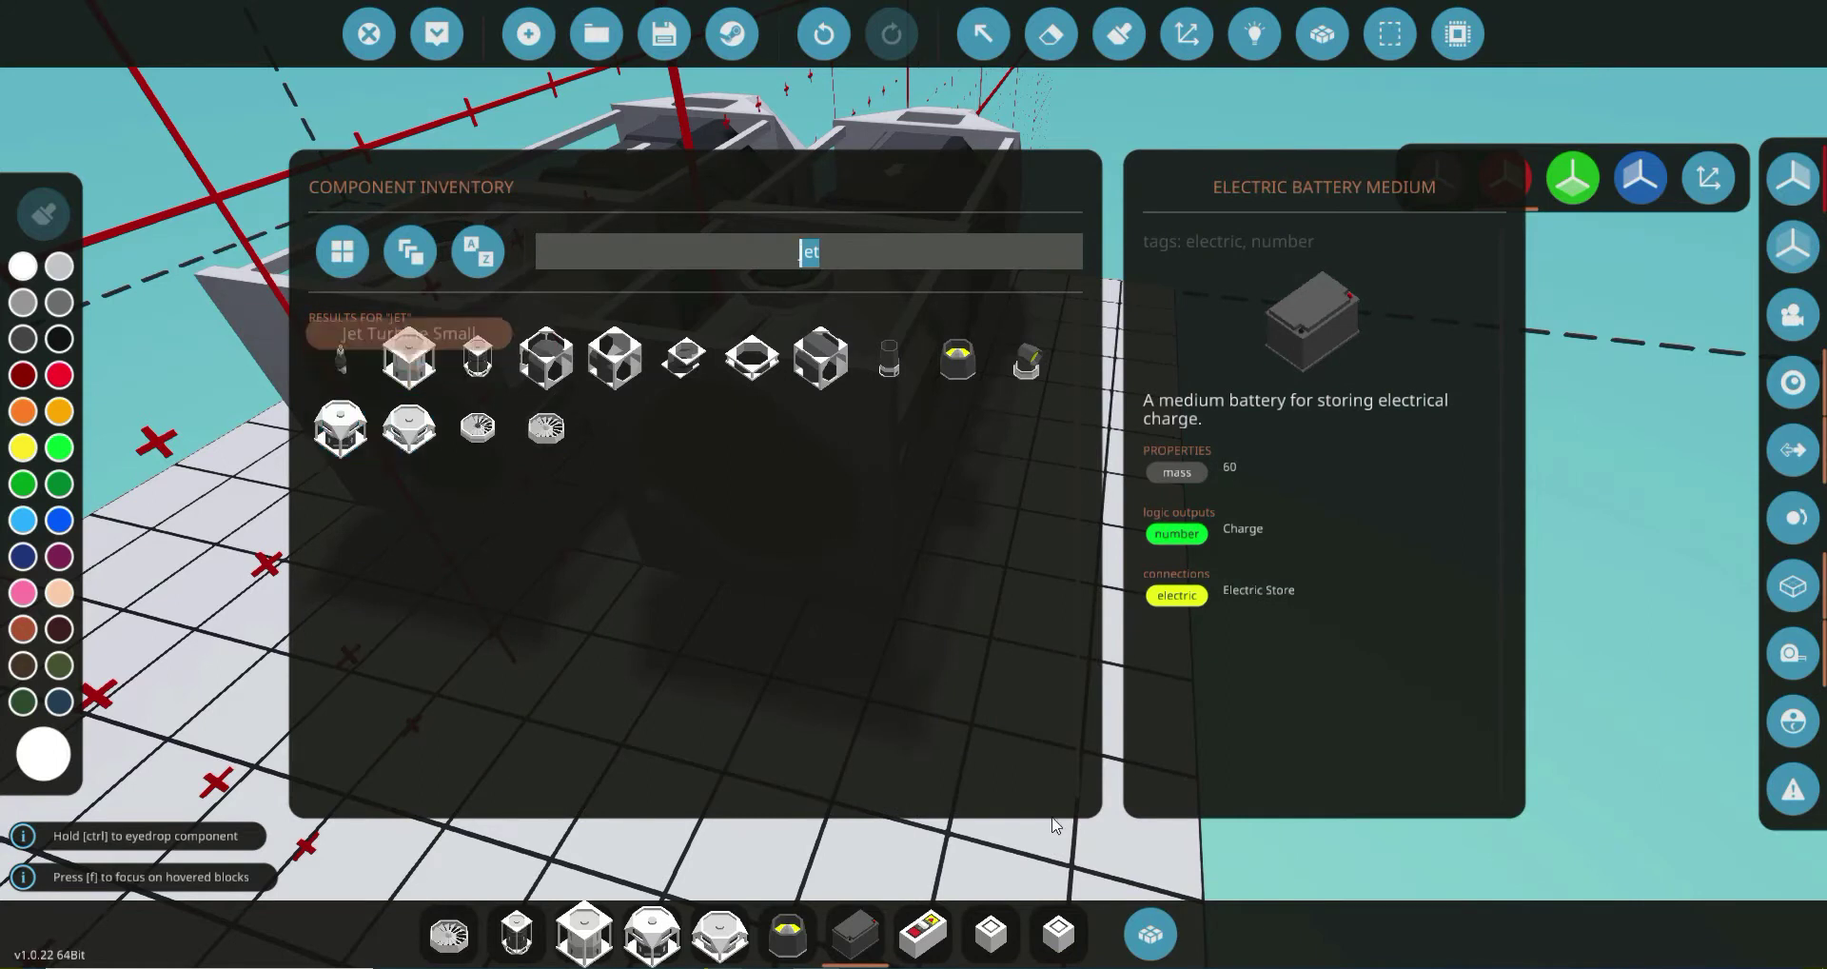
left_click(1147, 928)
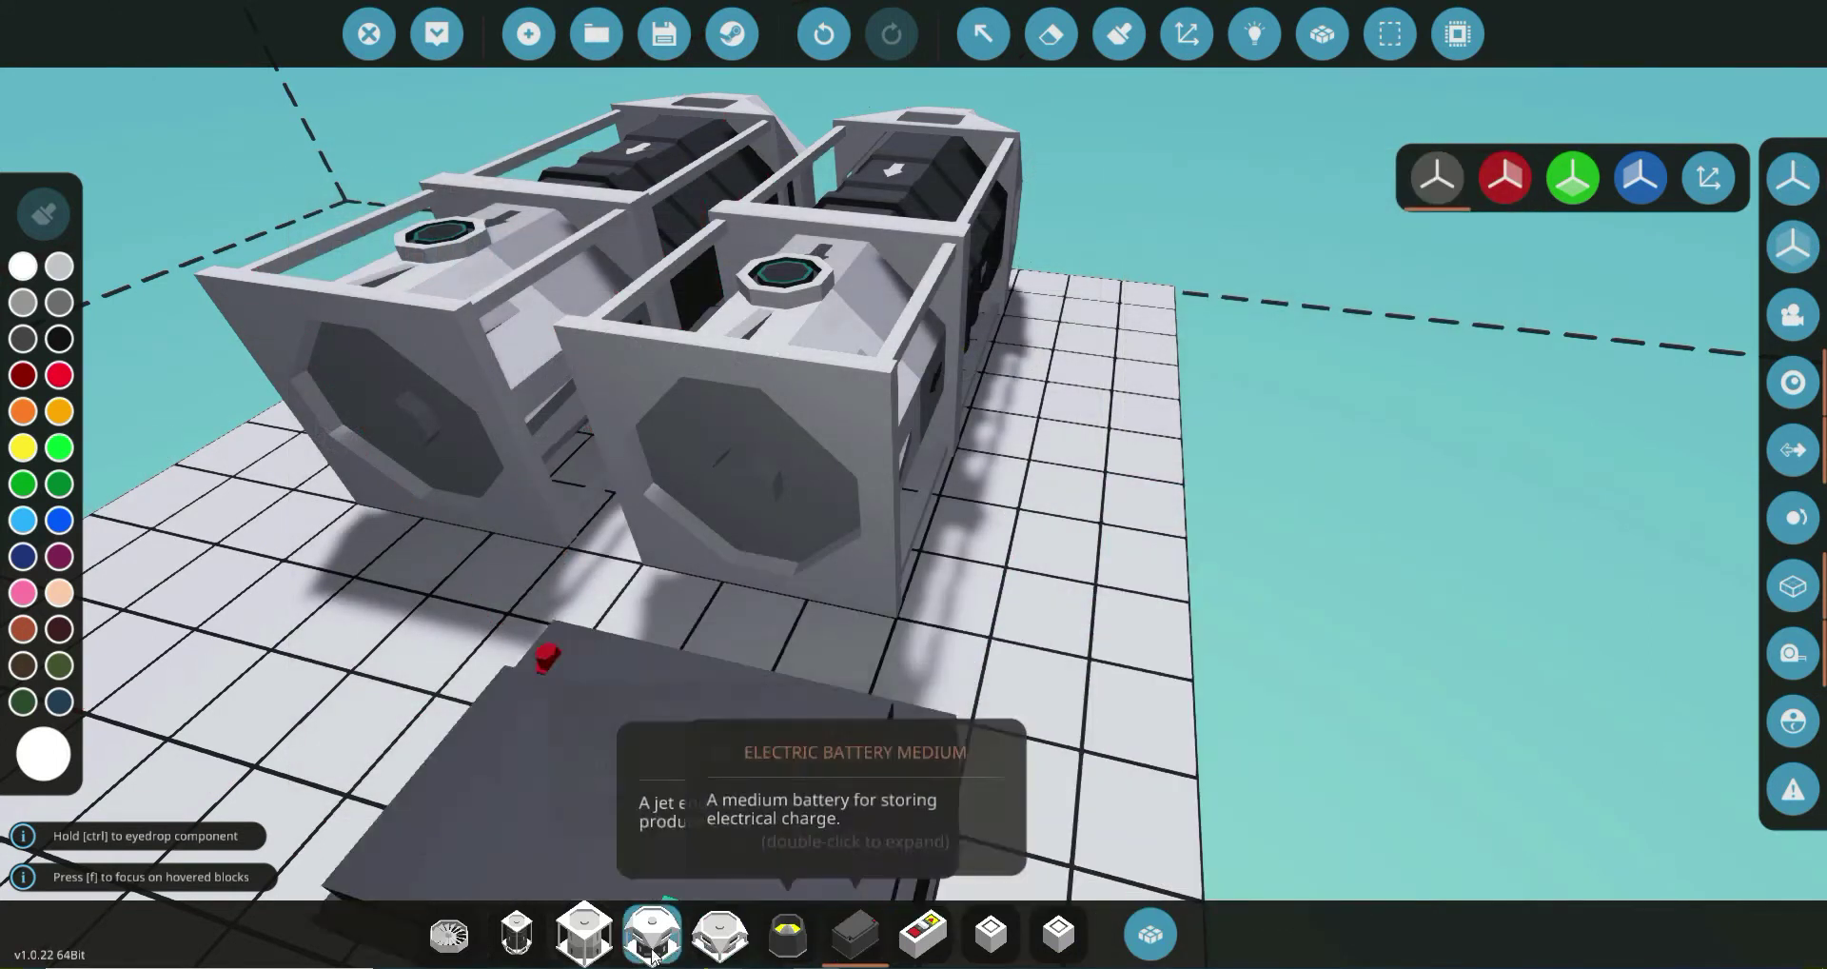
left_click(652, 935)
scroll(652, 837, "down", 2)
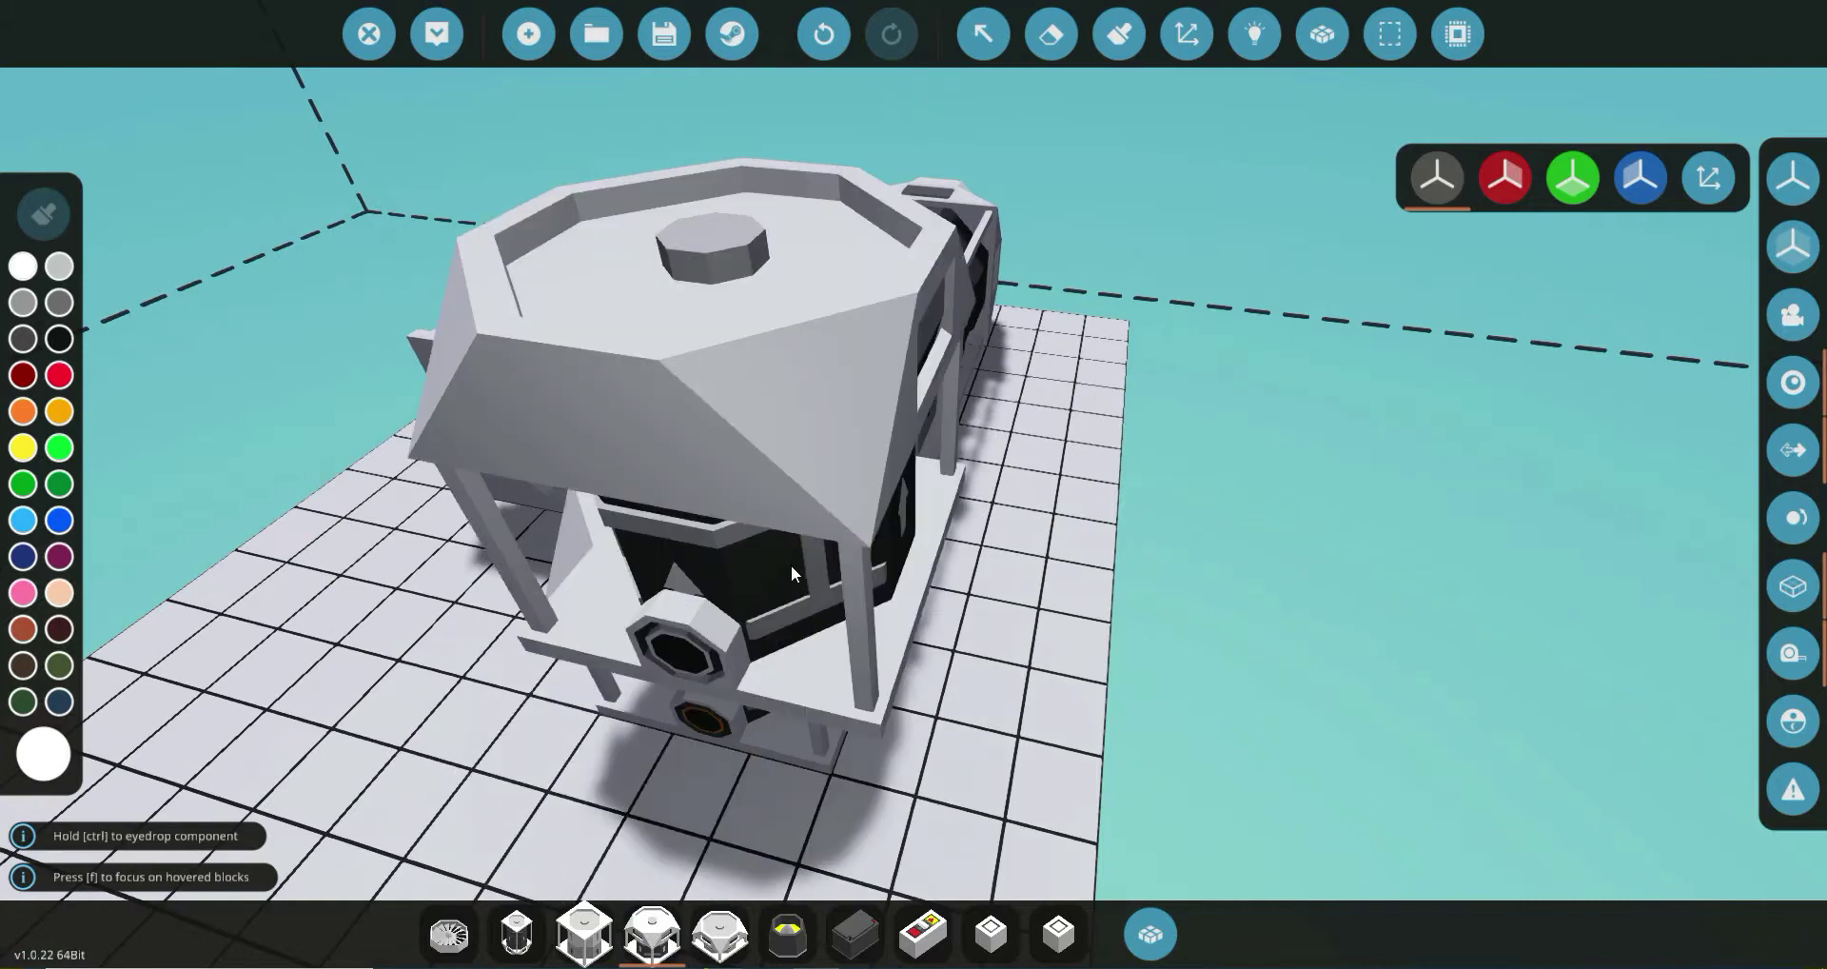
key("ctrl+z")
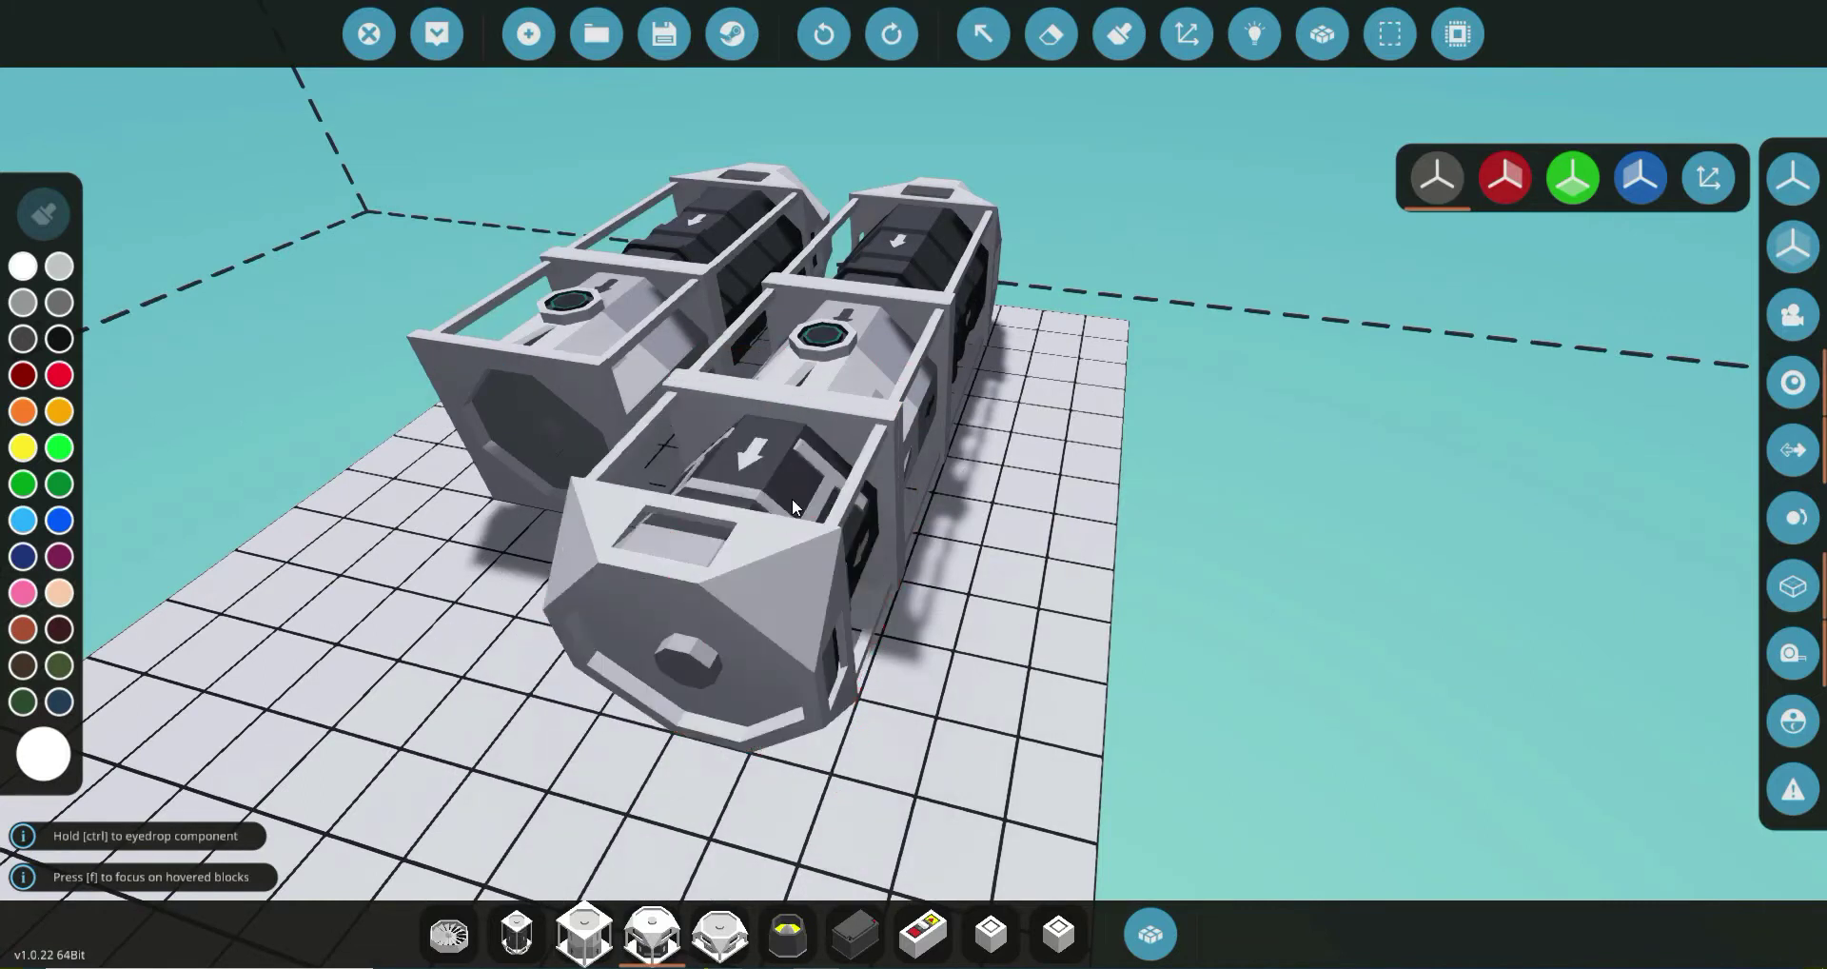
key("e")
key("e")
key("e")
left_click(792, 499)
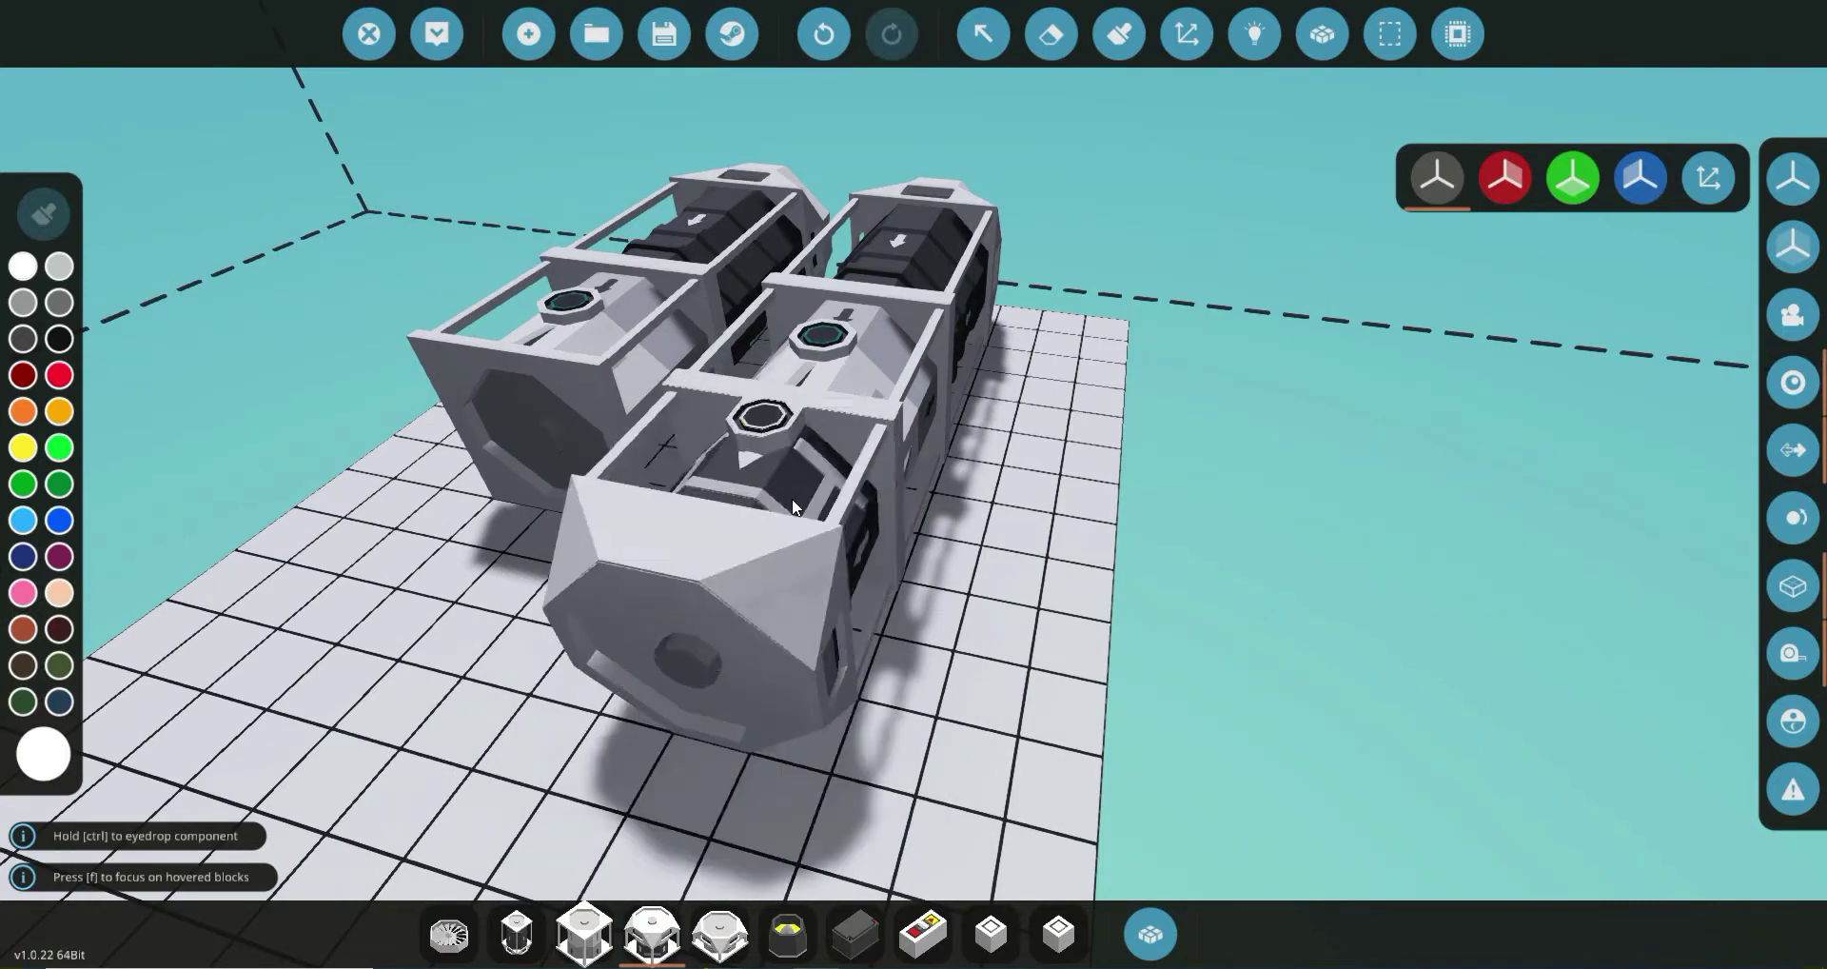
Inspect the power connection on top of the medium turbine with the medium battery as the held component.
left_click(855, 935)
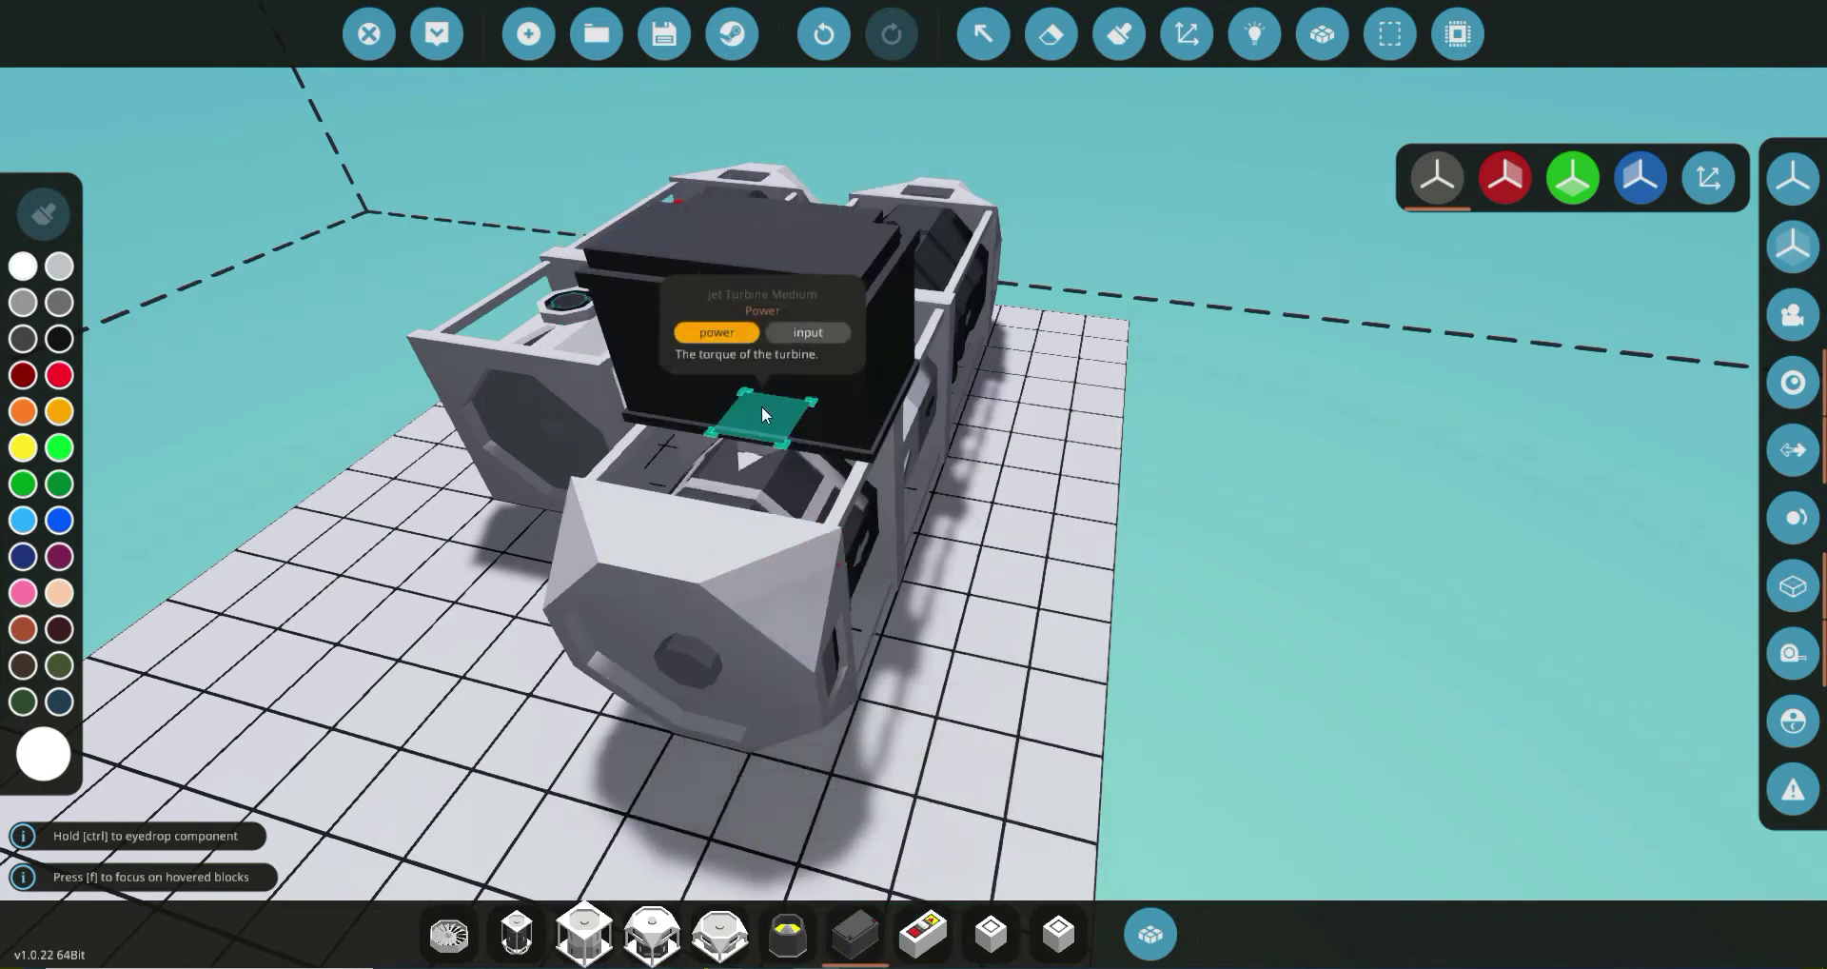
left_click_drag(762, 407, 908, 664)
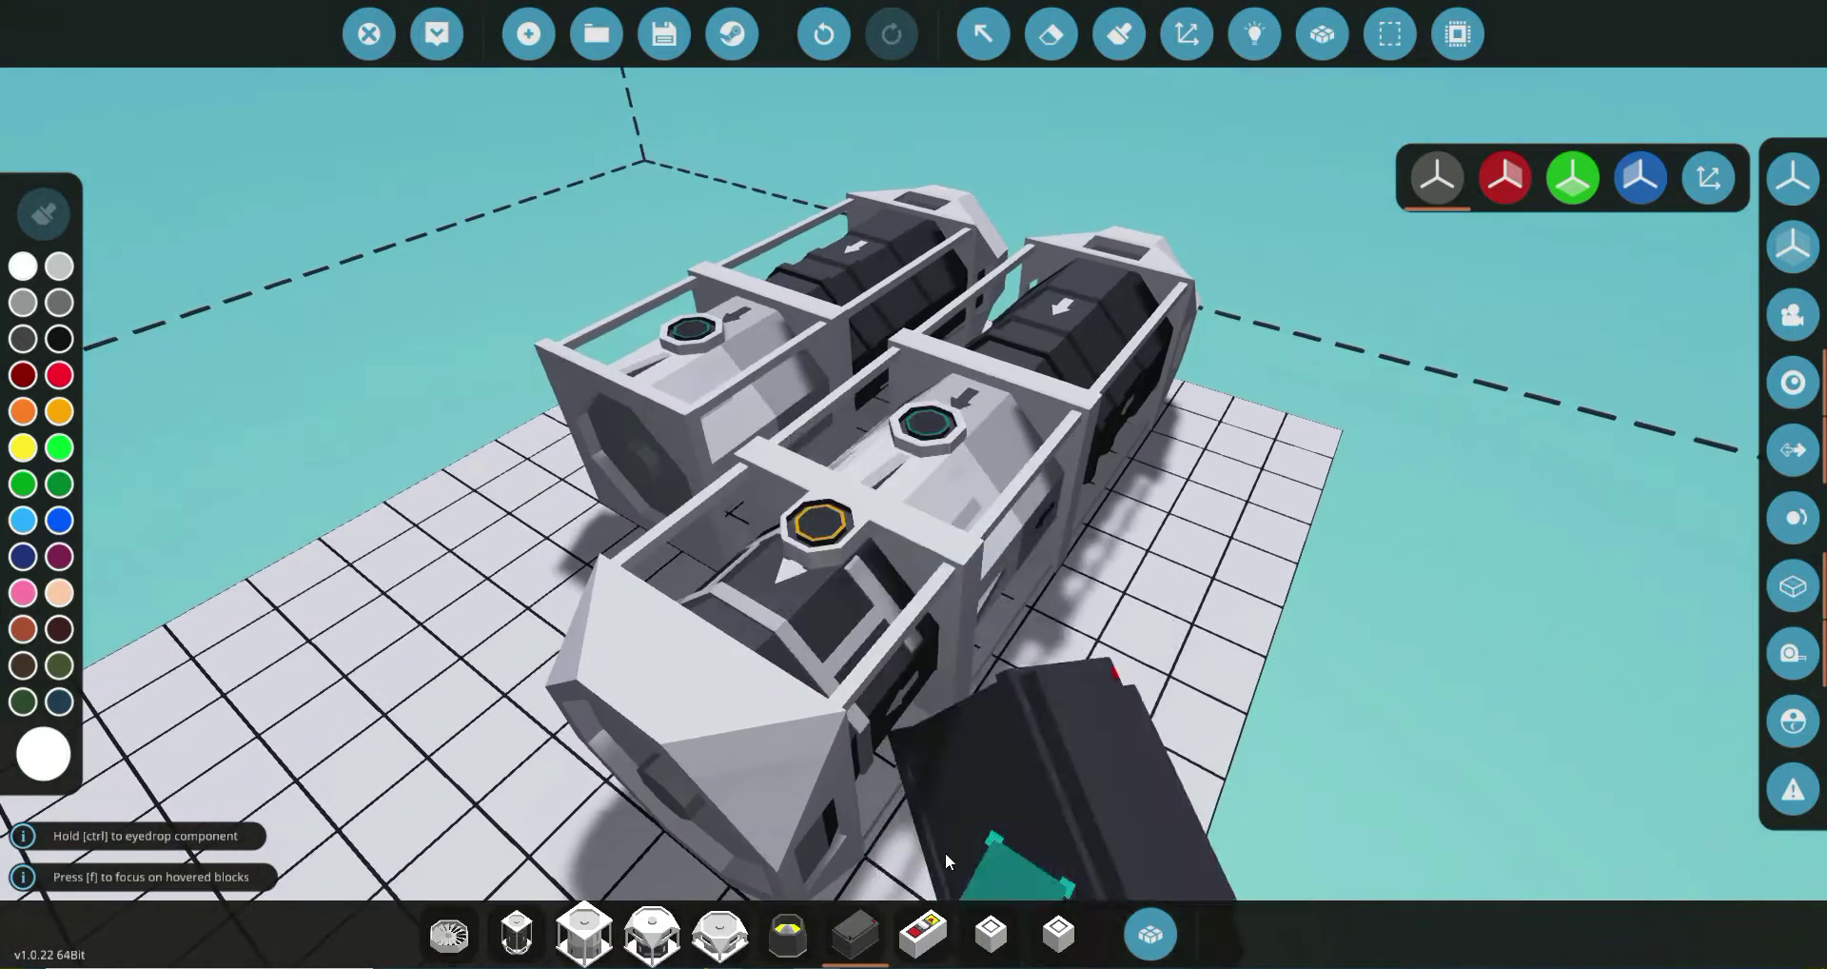
Copy the sample propeller drive stack and attach it to the power port on top of the medium turbine.
left_click(1150, 933)
left_click(1151, 933)
left_click_drag(1014, 655, 1081, 560)
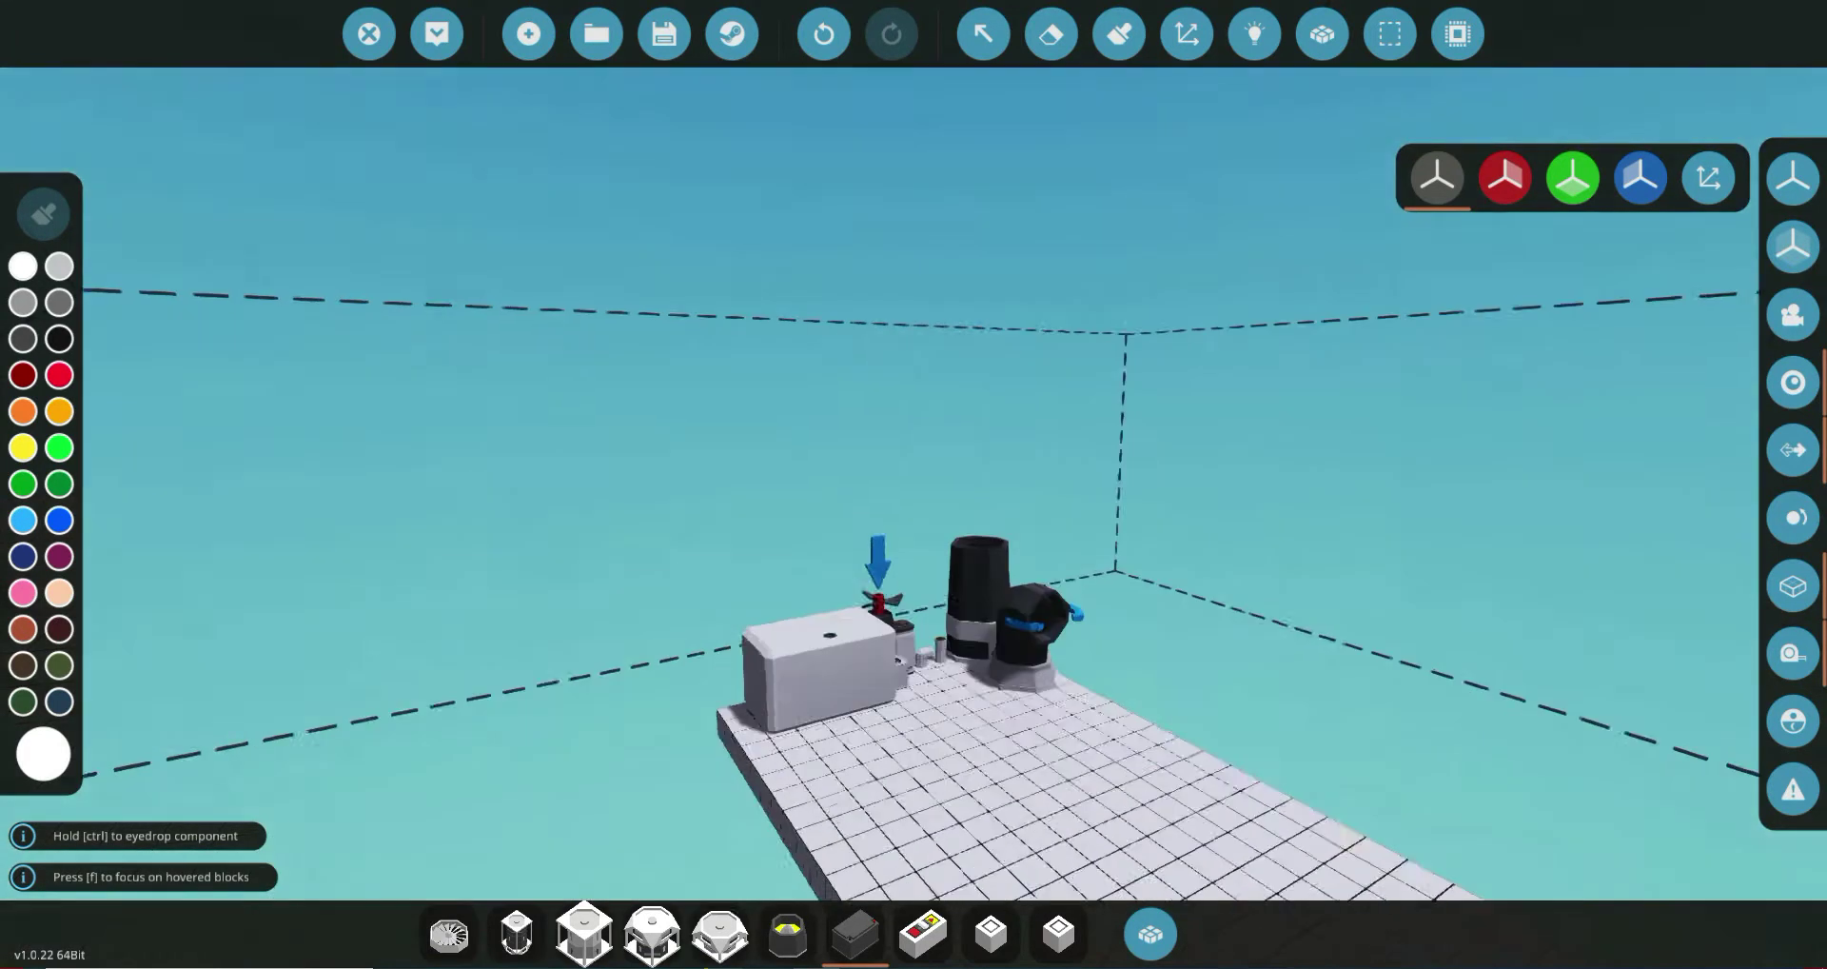
key("f")
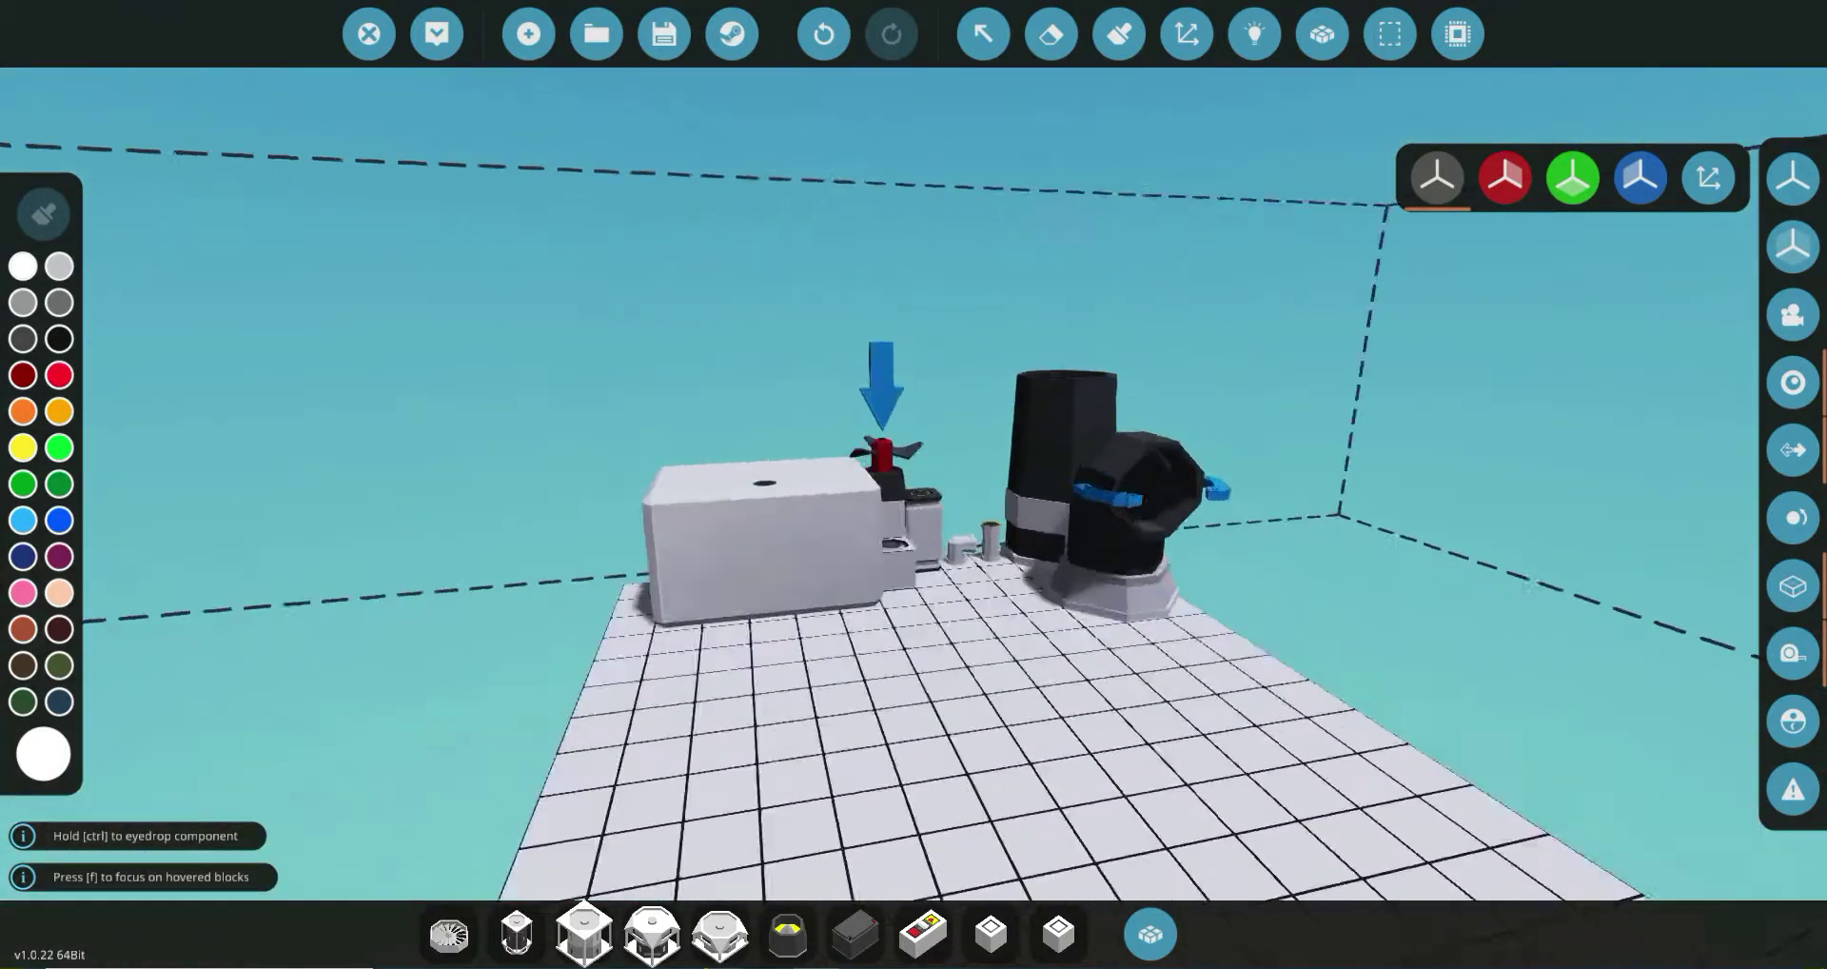
key("f")
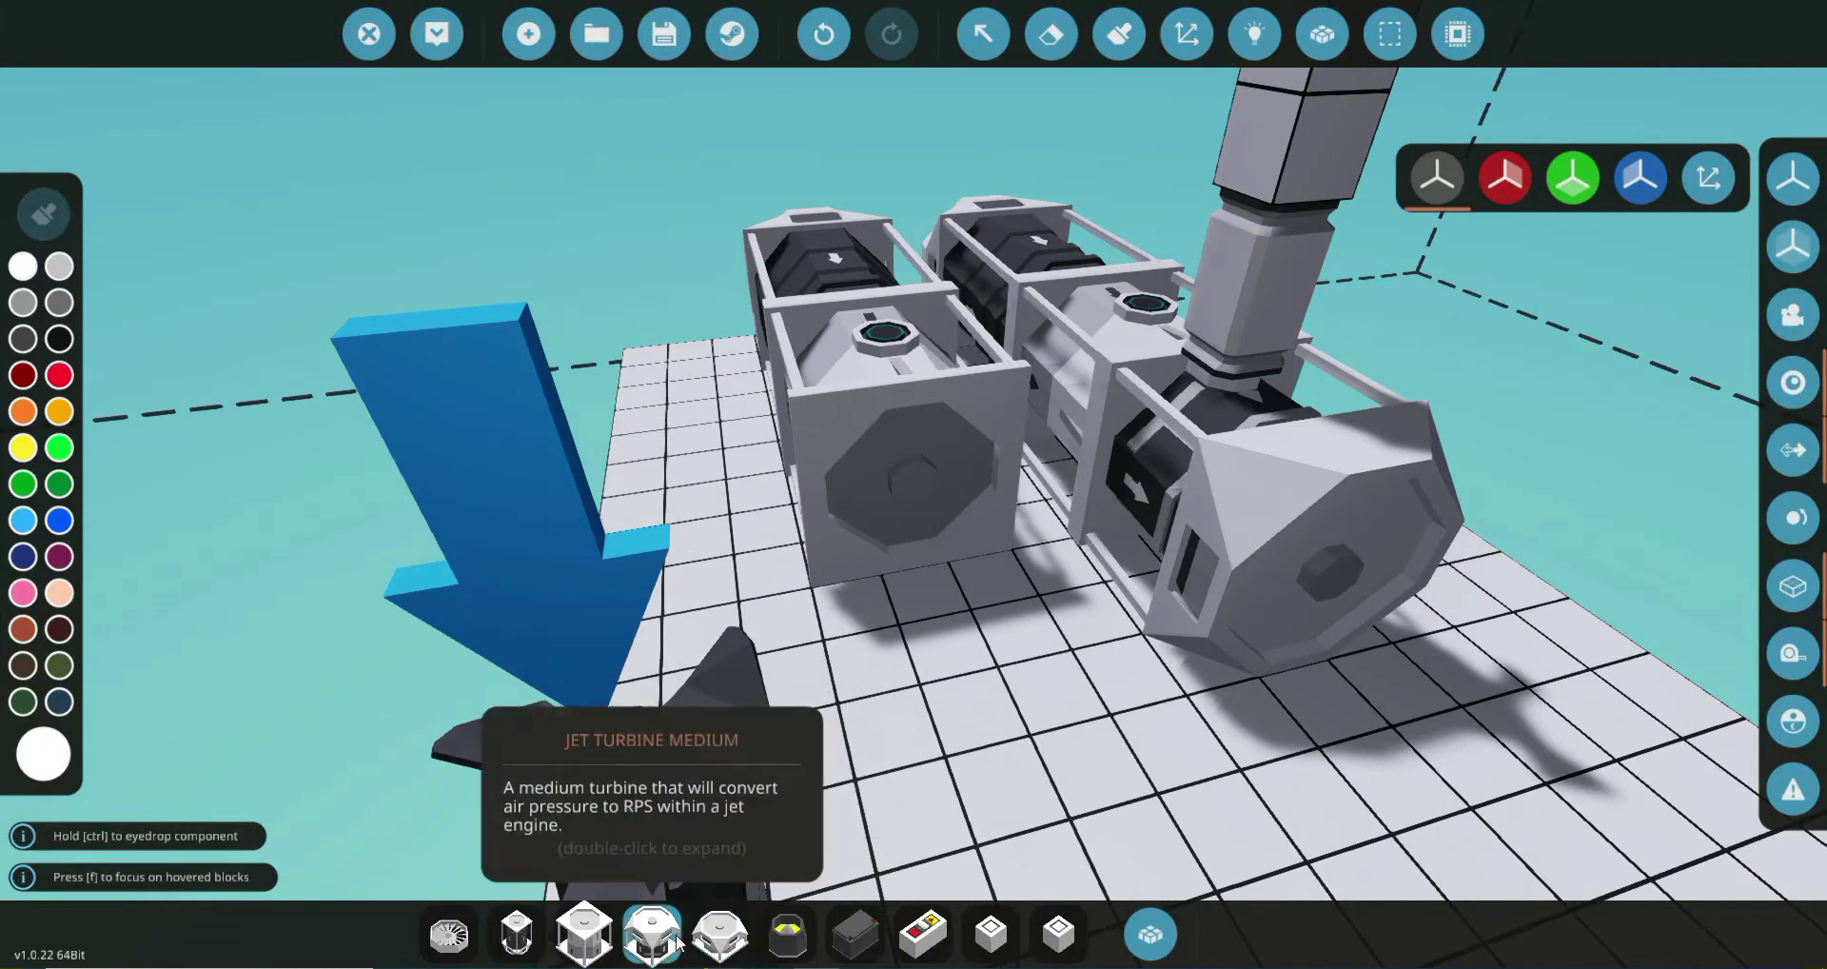
Attach the shorter turbine variant without a power port behind the second engine's combustion chamber.
left_click(653, 935)
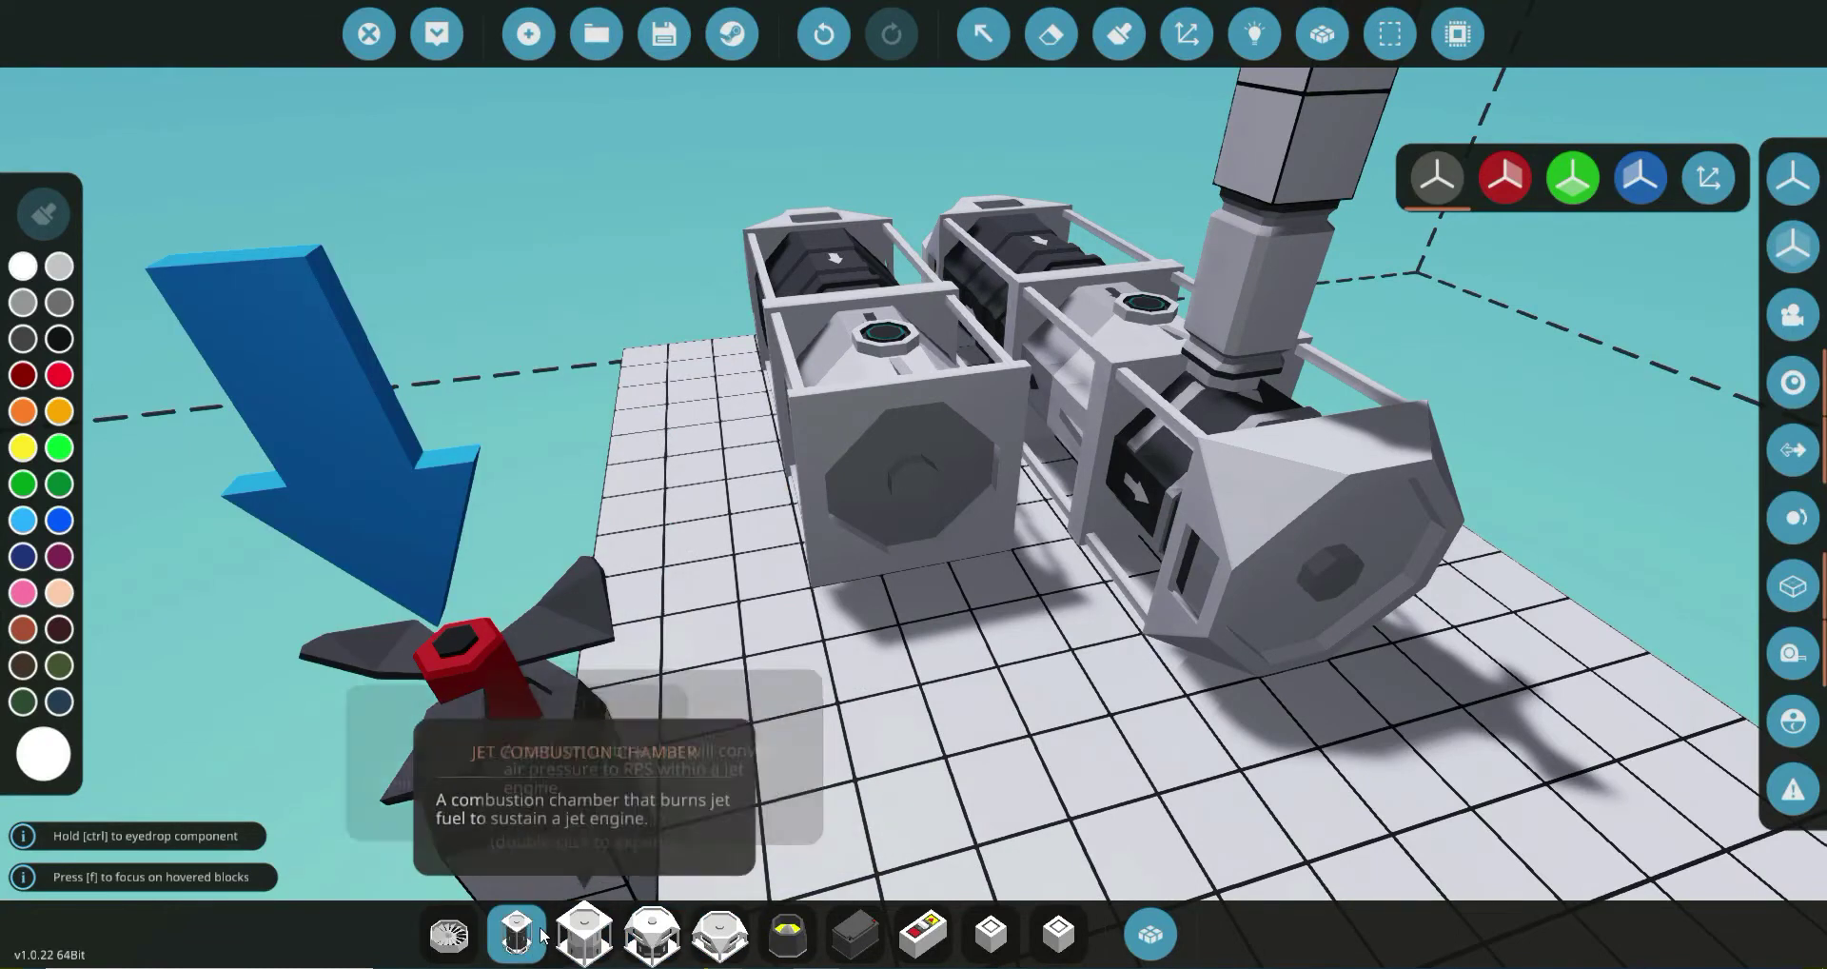
left_click(720, 935)
left_click(918, 572)
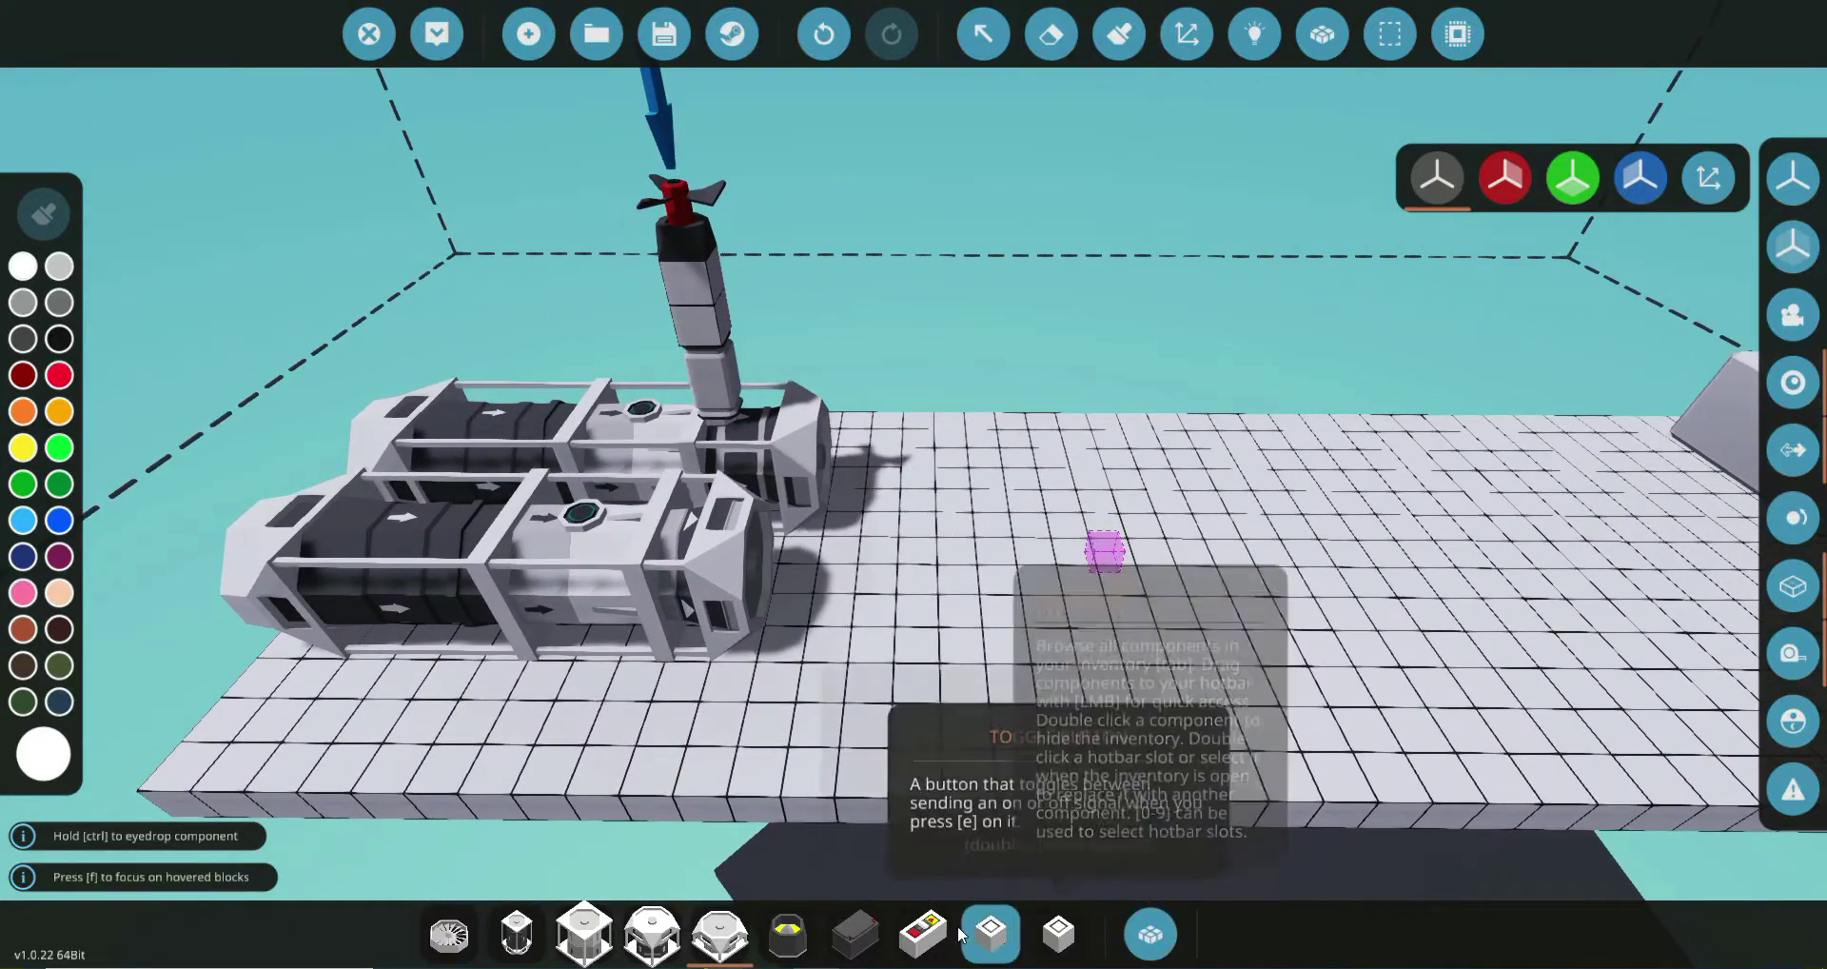
Attach basic jet exhausts behind both turbines and erase them again.
left_click(789, 933)
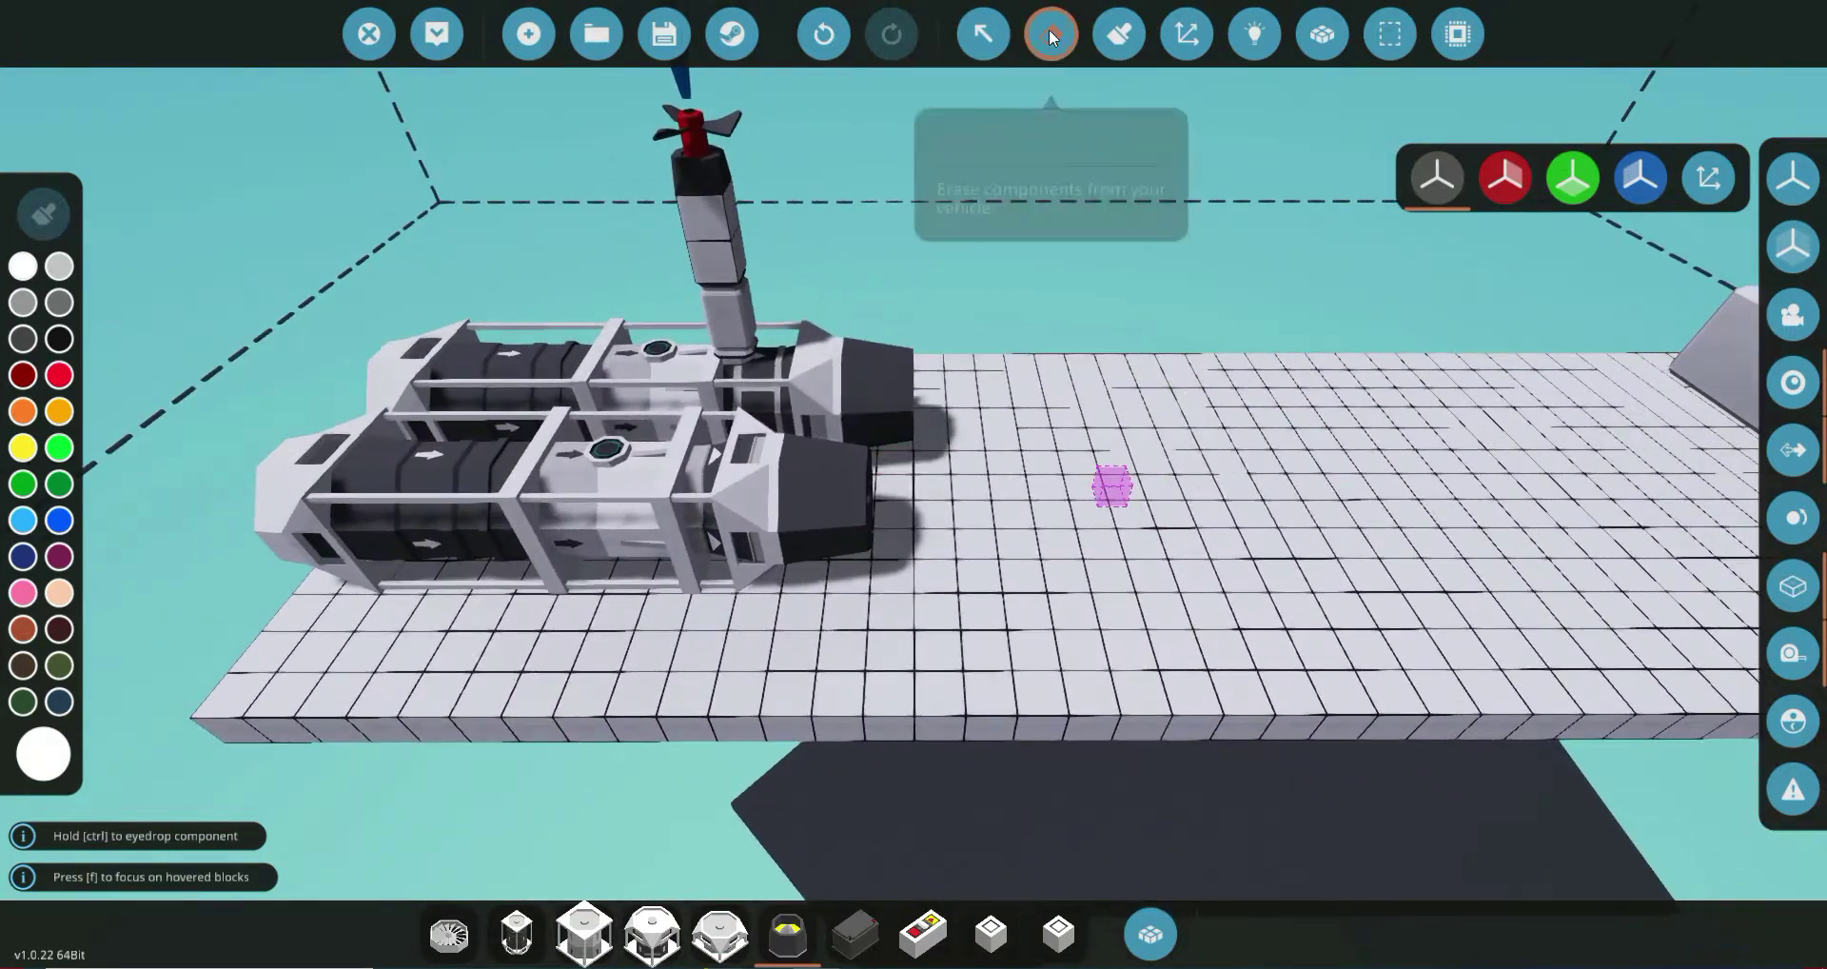
left_click(1049, 34)
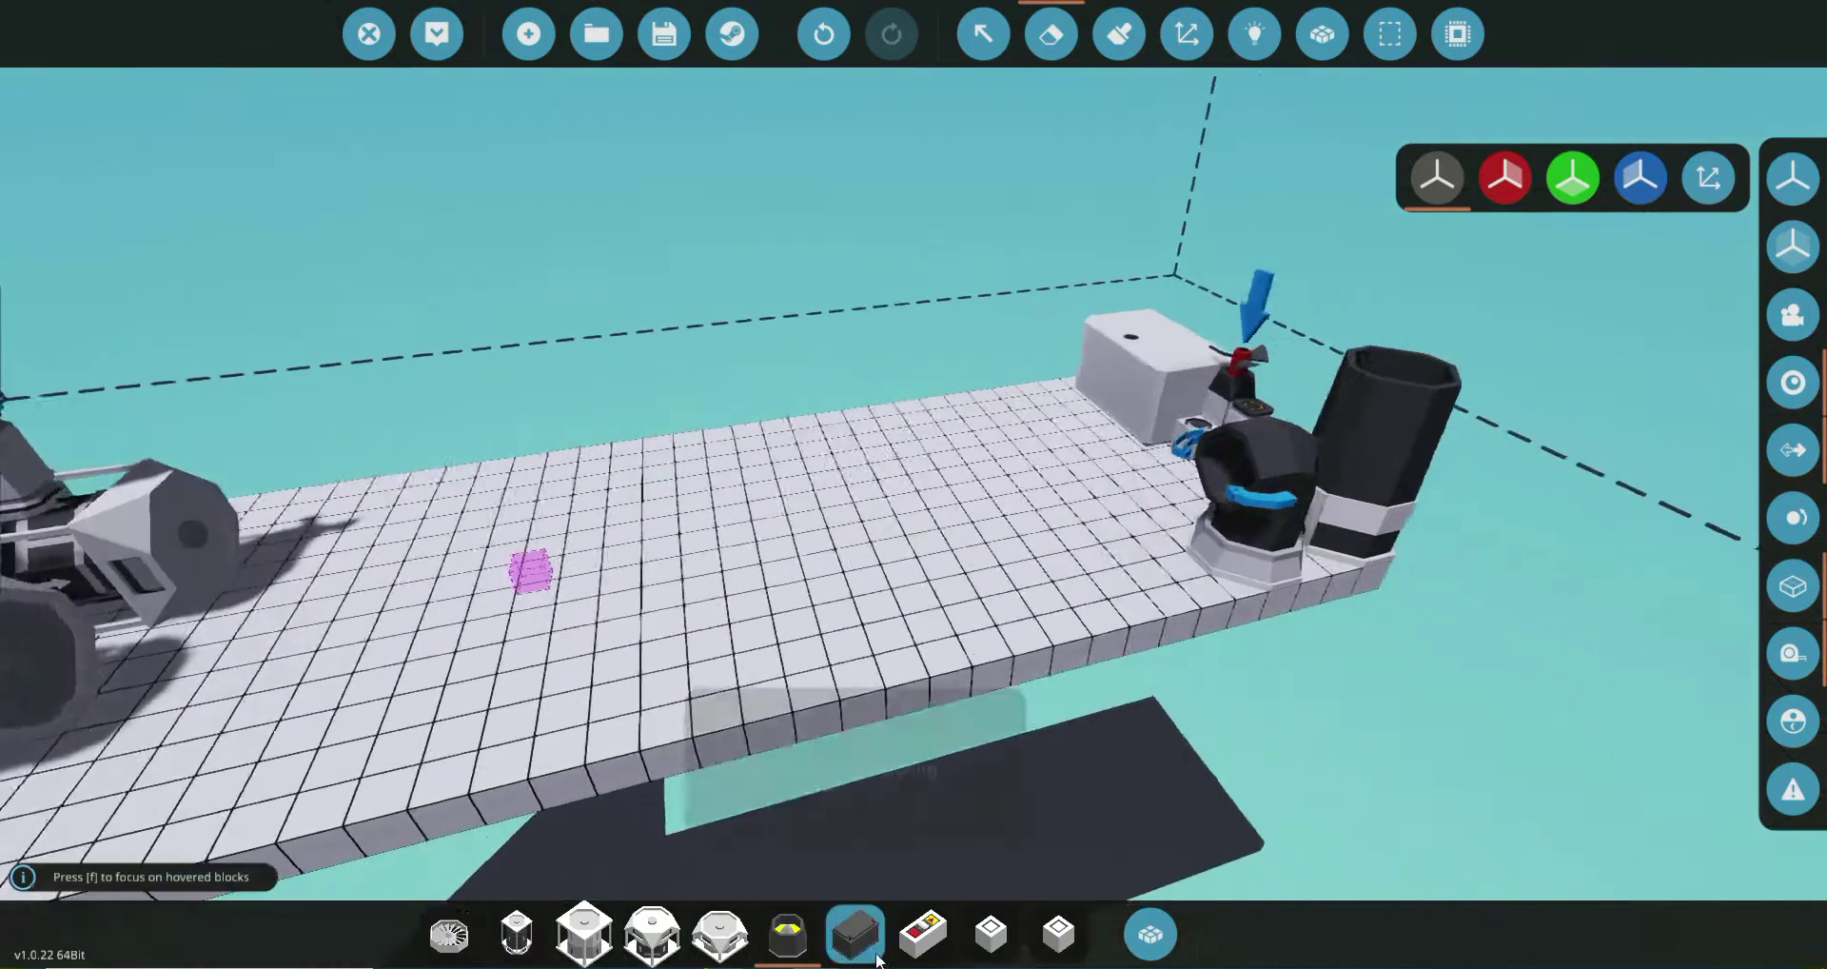
Attach the long tubular exhaust behind the medium turbine and a basic jet exhaust behind the shorter turbine.
key("p")
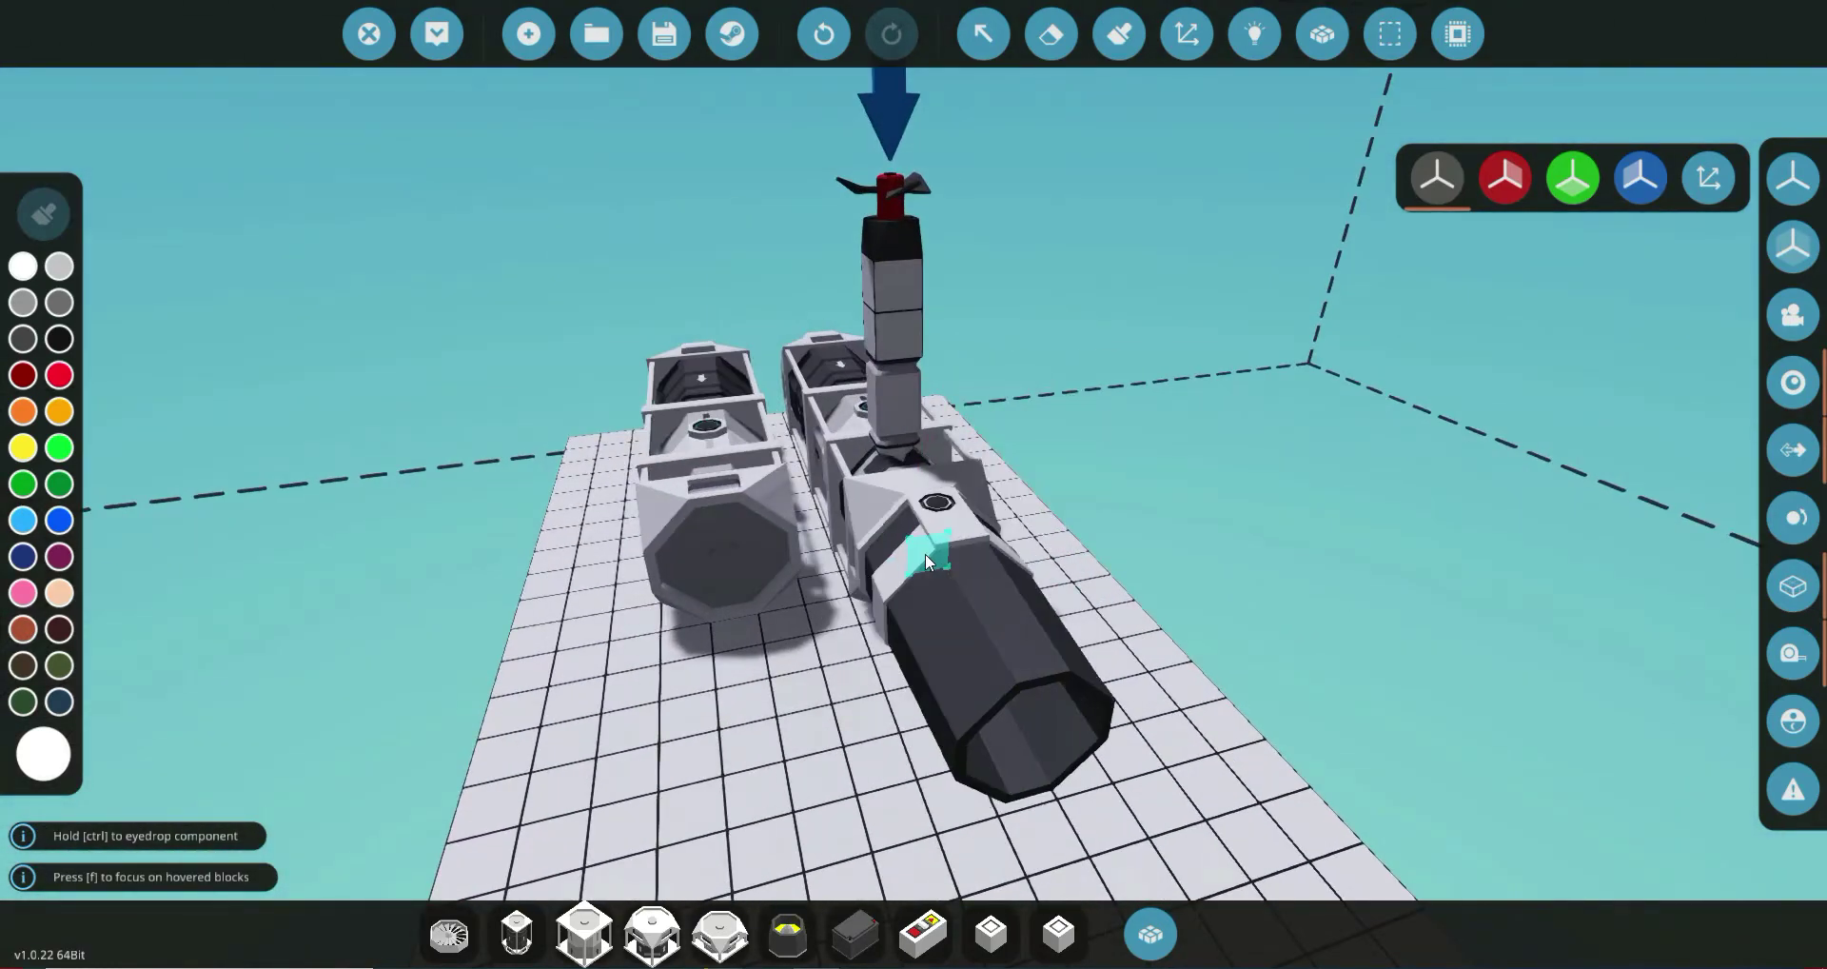
left_click(925, 552)
left_click(788, 933)
left_click(862, 523)
key("f")
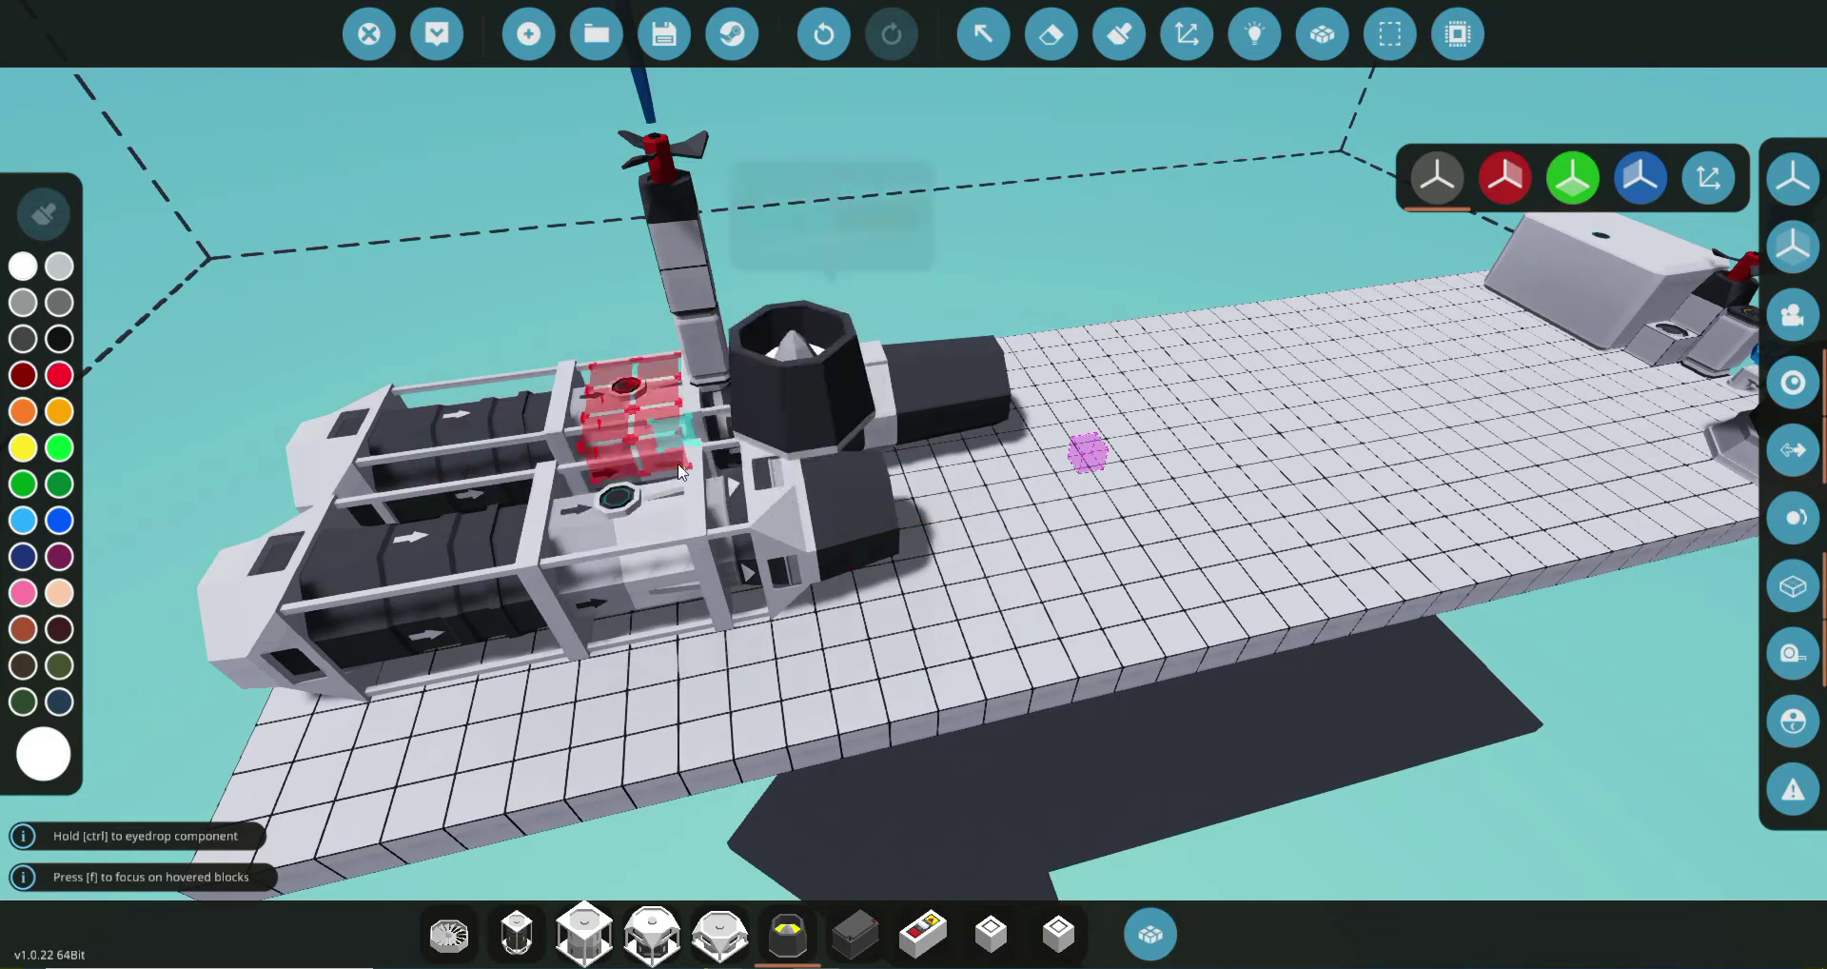
Erase the exhausts from the back of both turbines.
left_click(1160, 952)
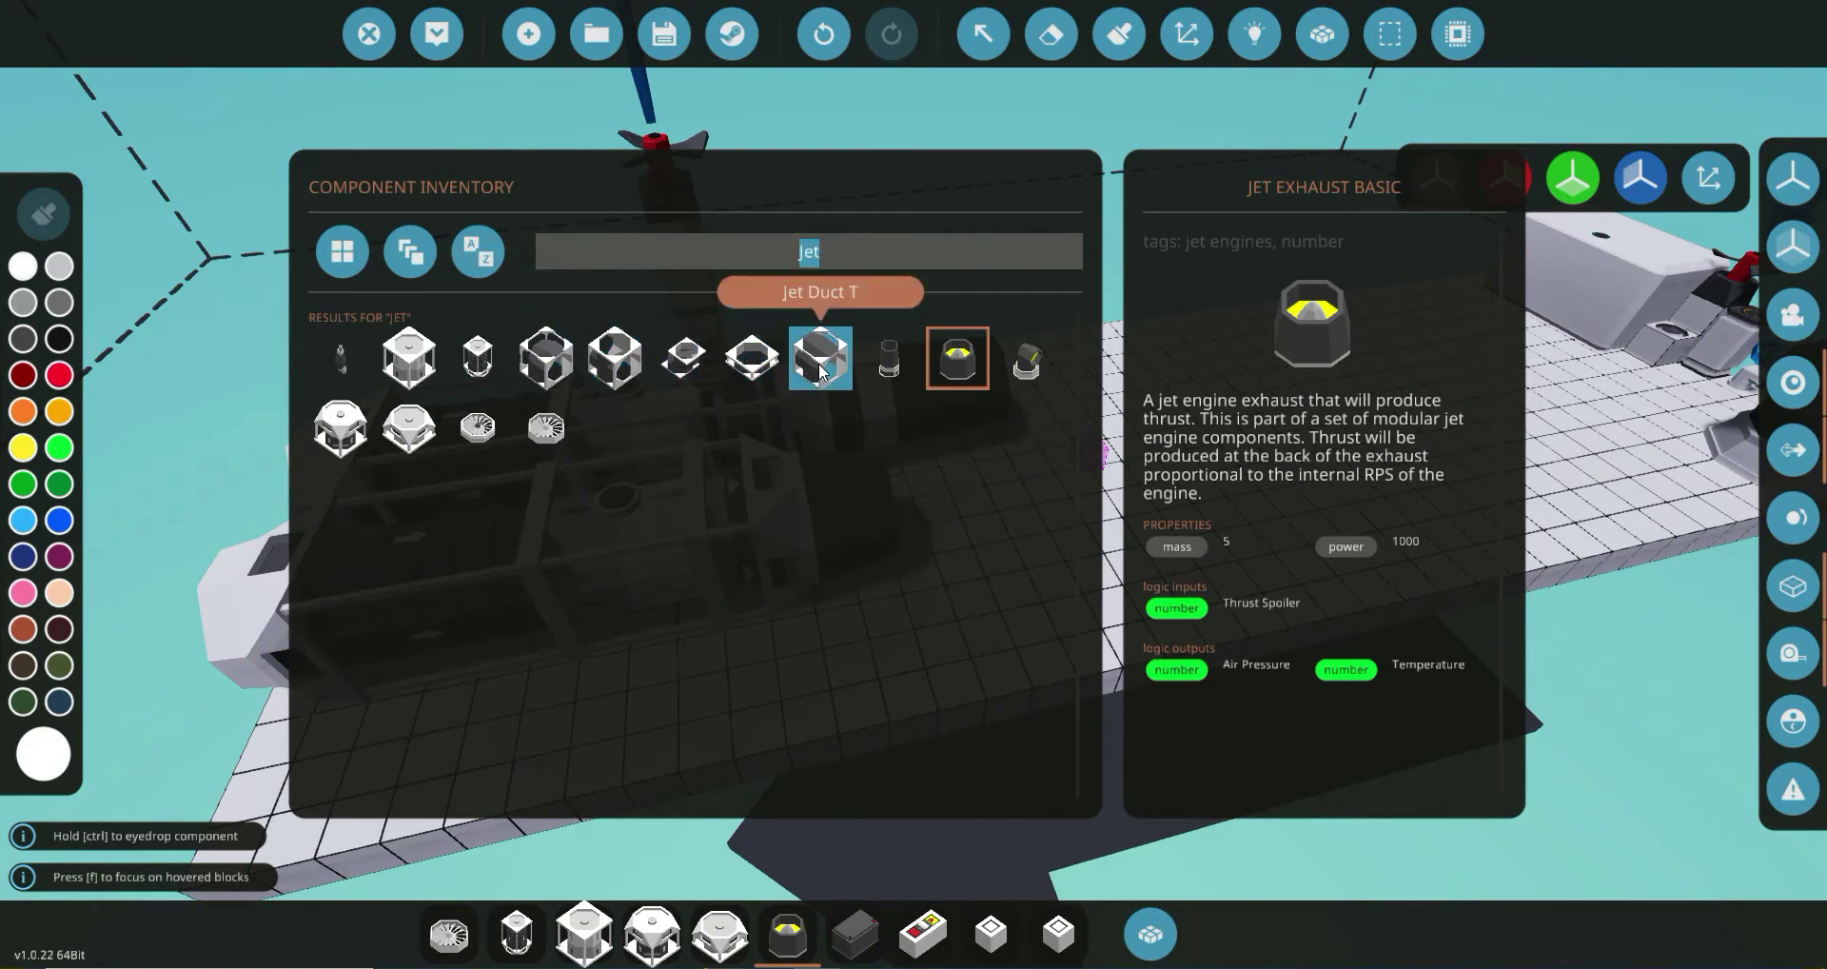
left_click(1174, 905)
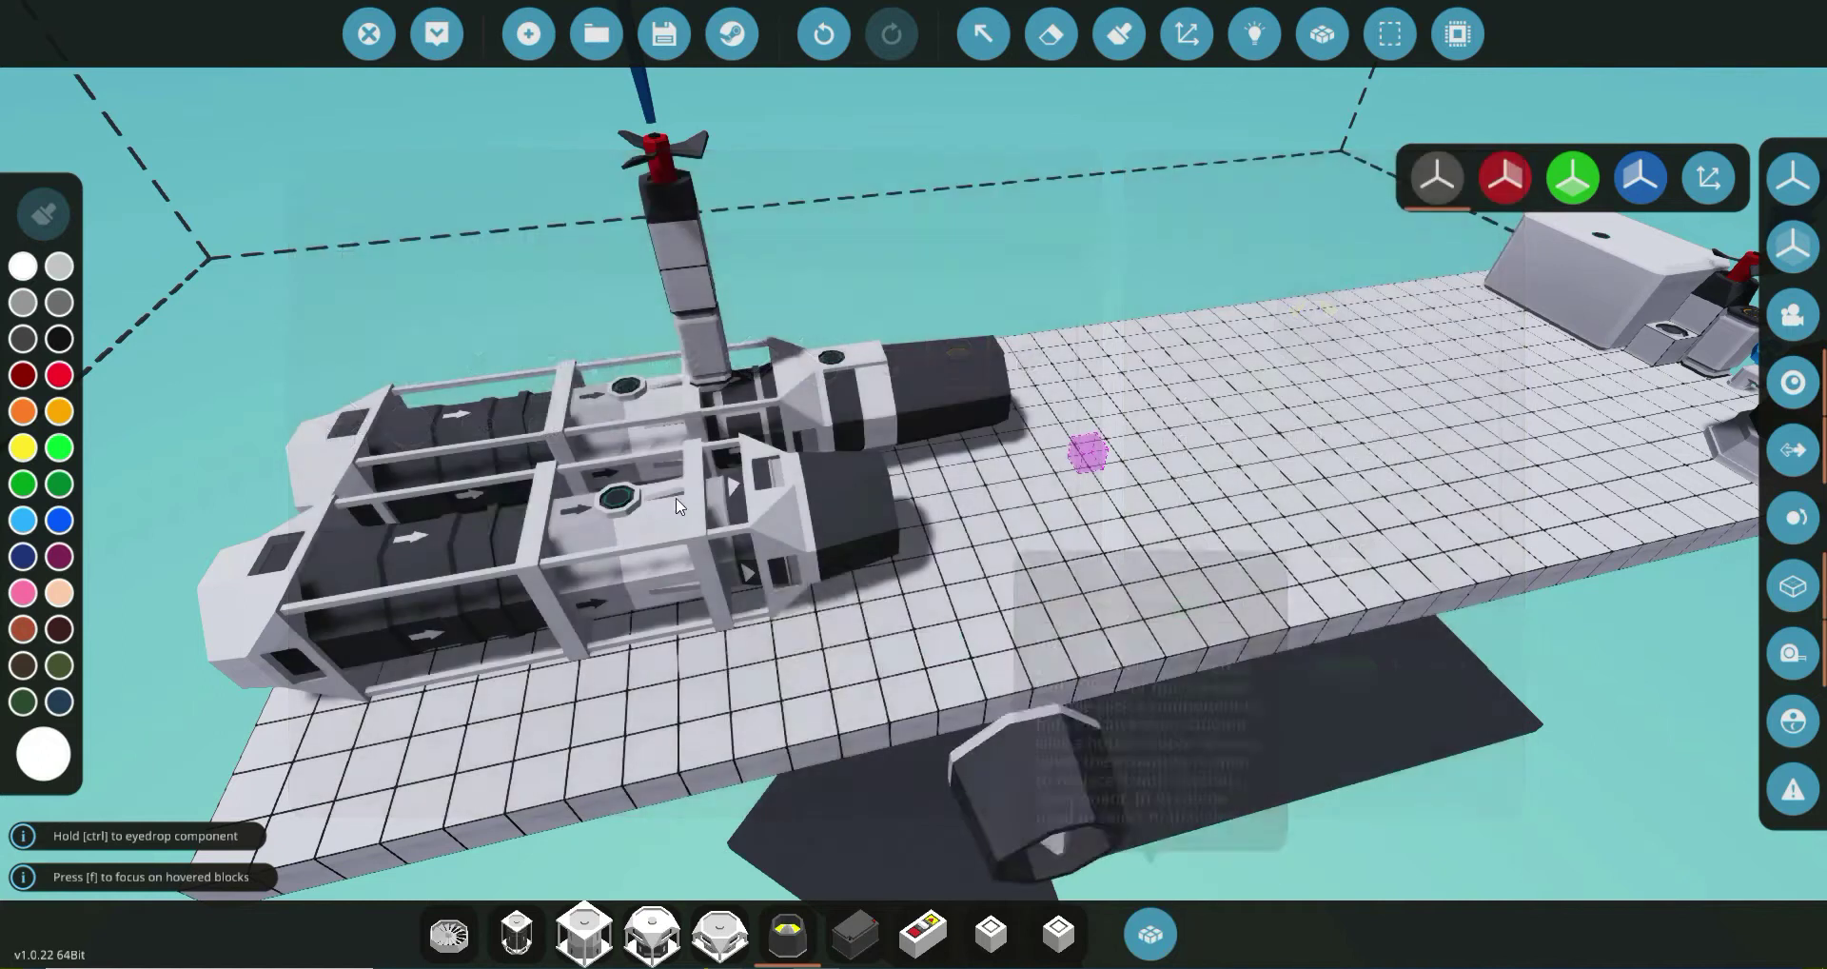
key("d")
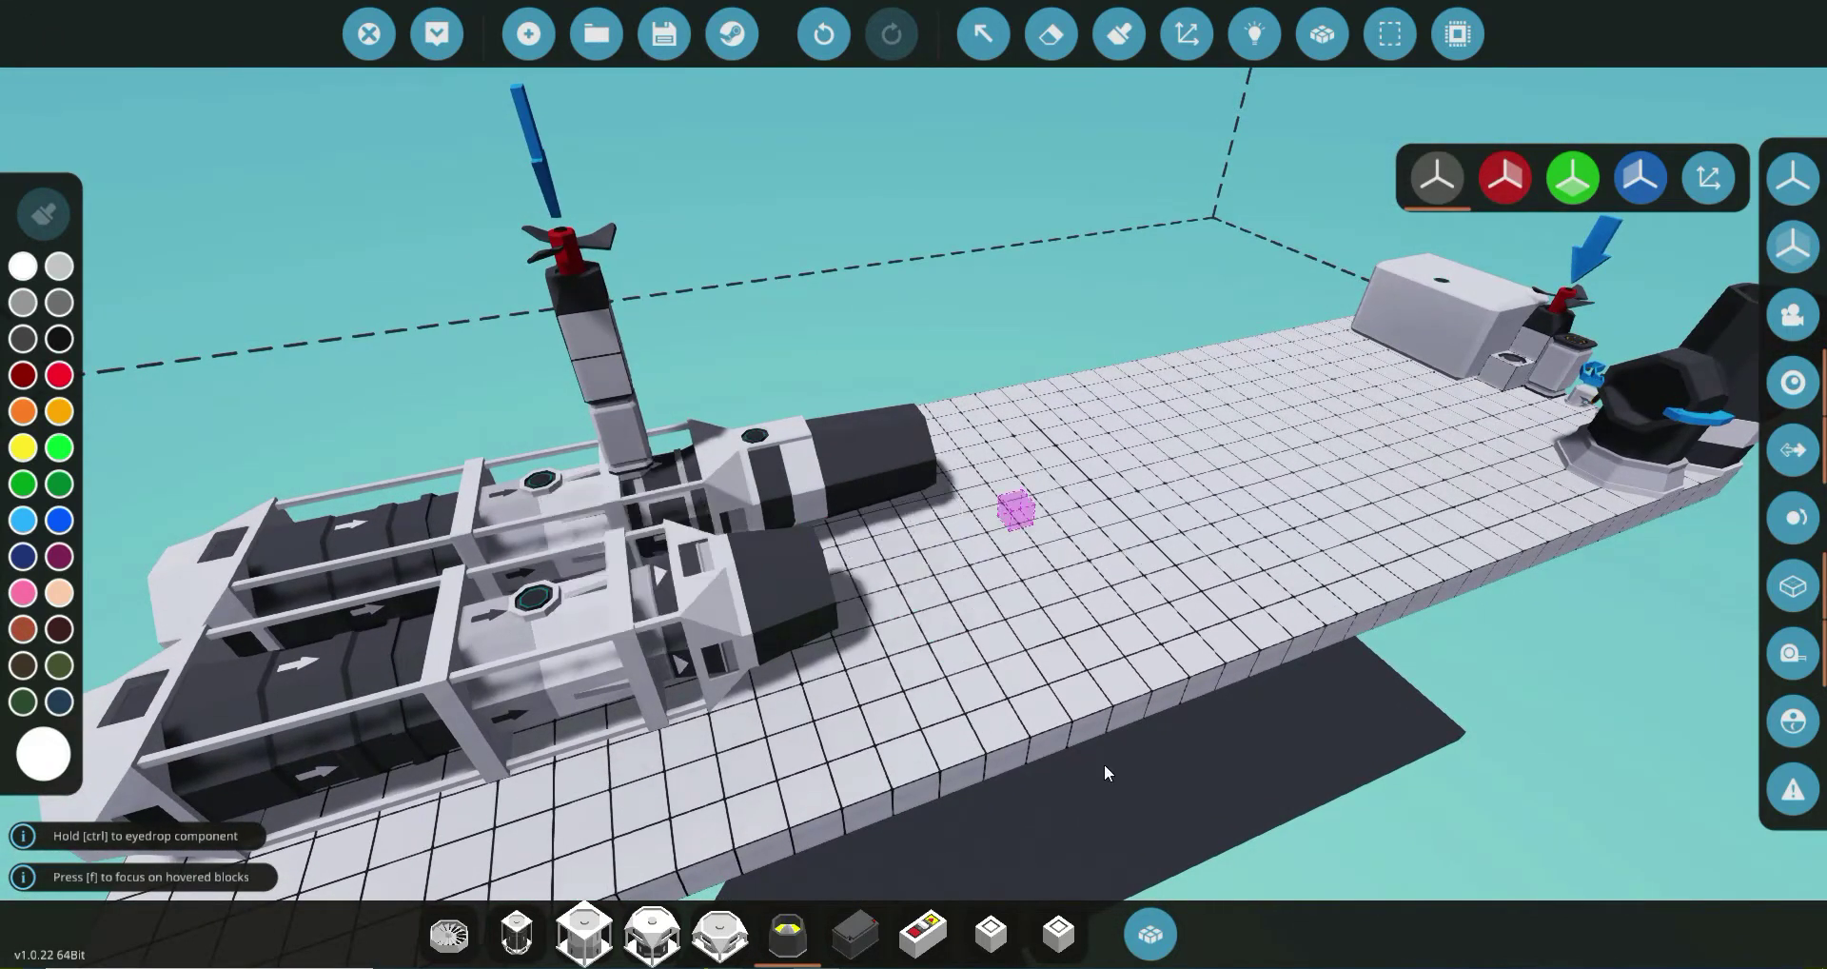
key("d")
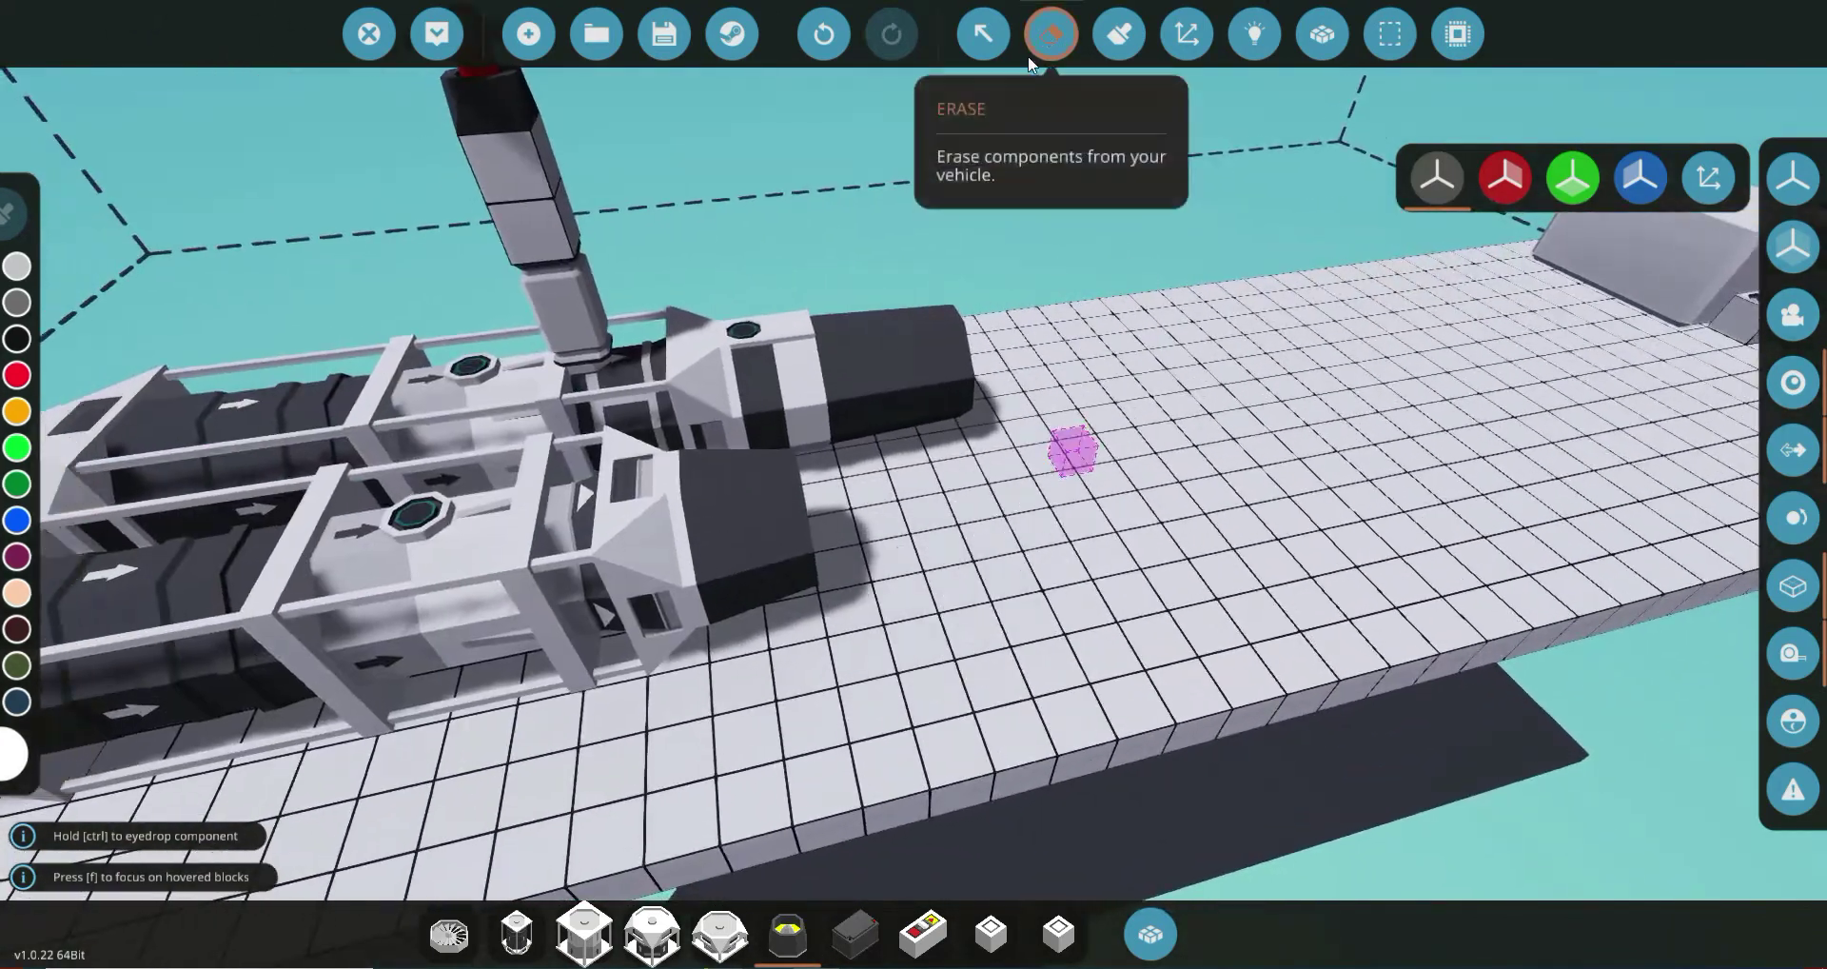
left_click(1047, 38)
left_click(778, 515)
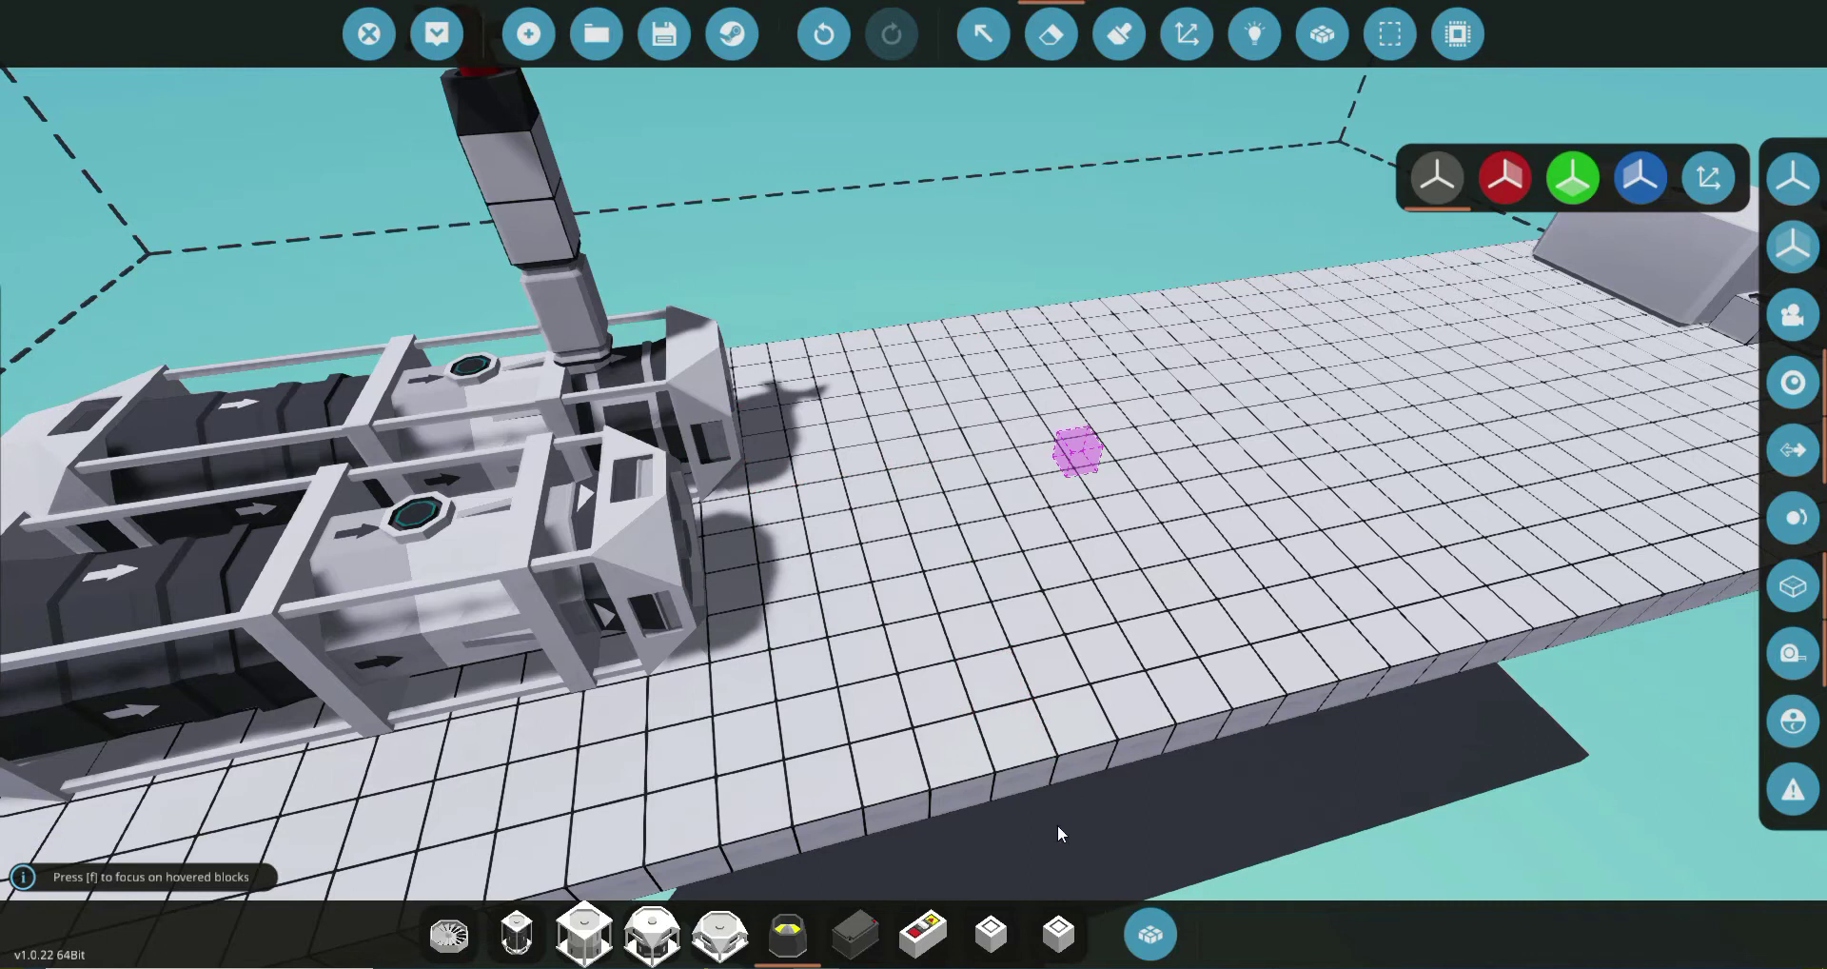
Replace the basic exhaust in the quick-access slot with Jet Exhaust Rotating and make it the held component.
left_click(1149, 934)
left_click_drag(568, 381, 986, 853)
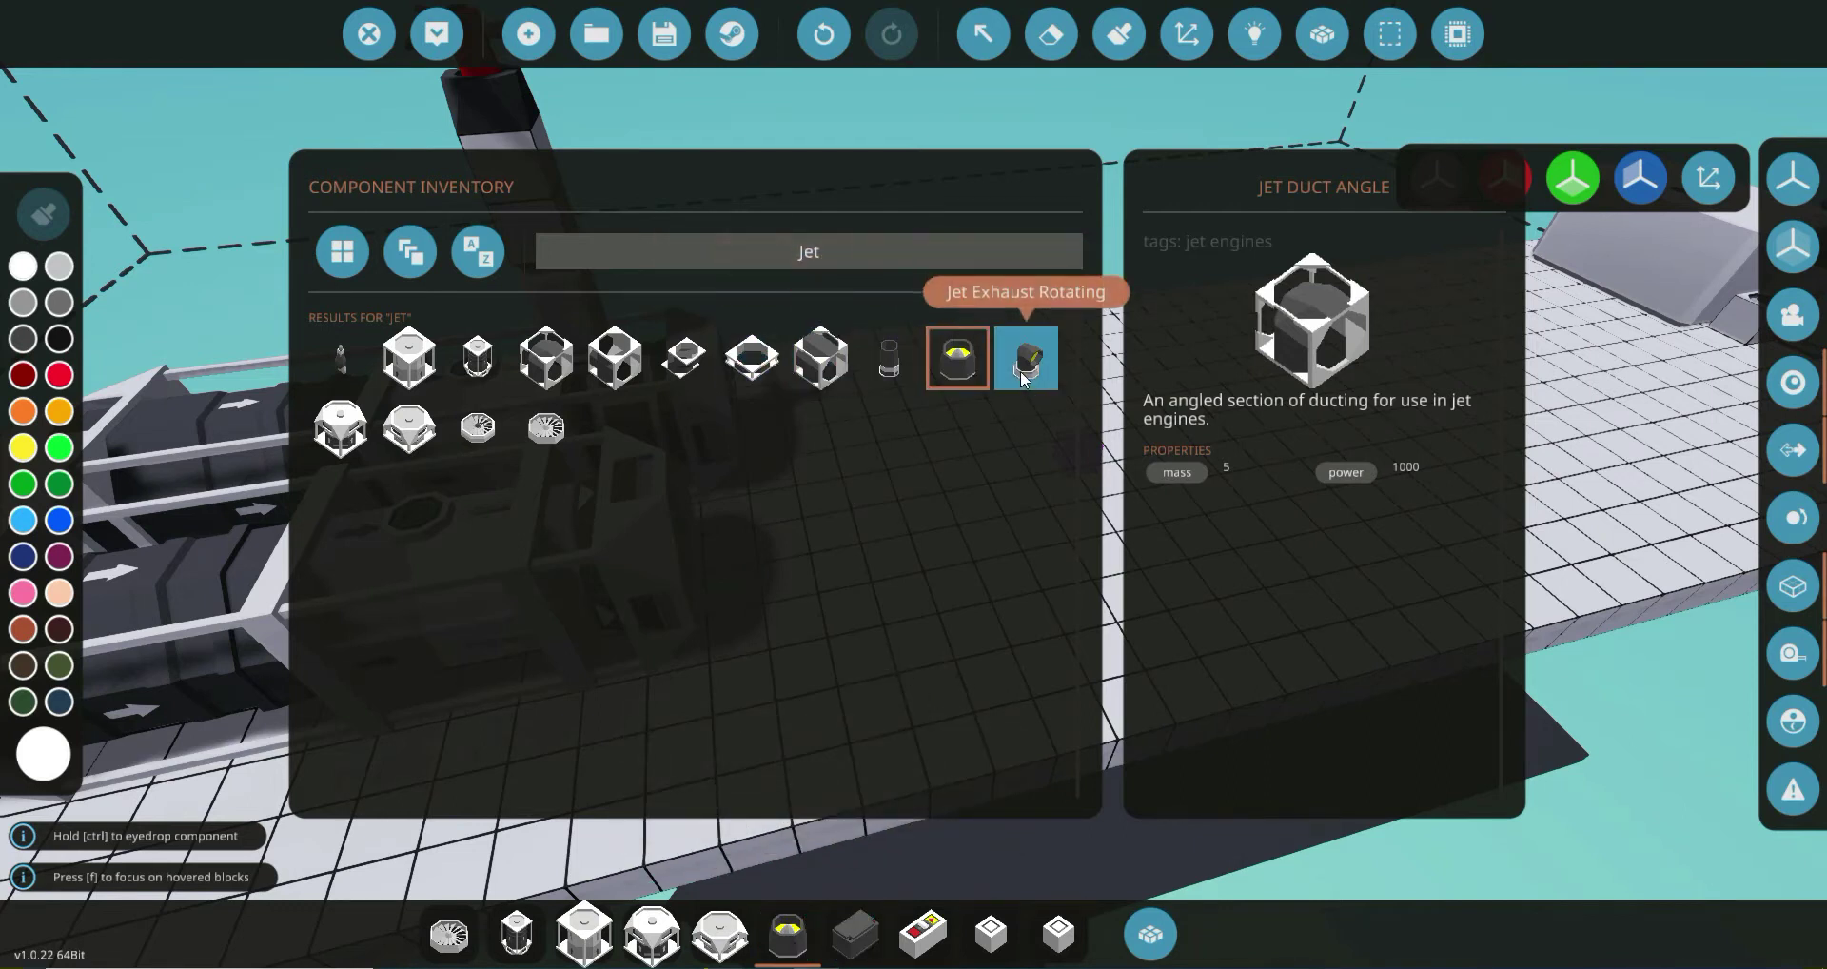
left_click_drag(1020, 369, 777, 865)
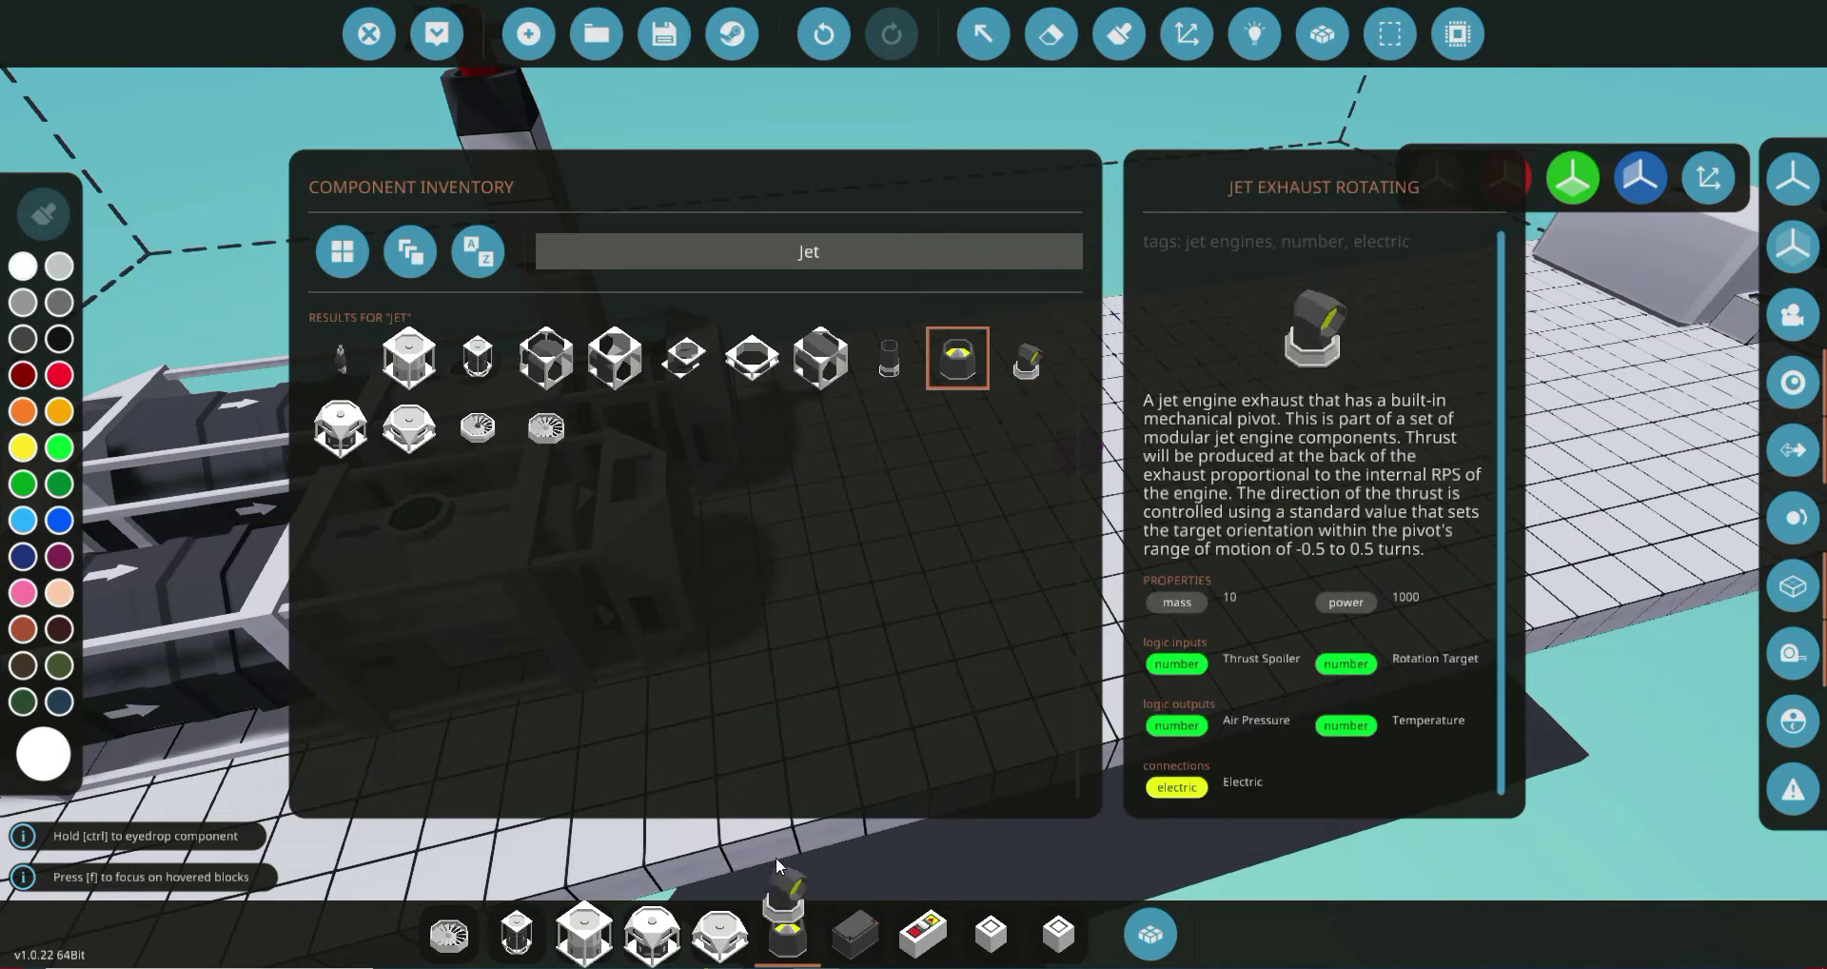
left_click_drag(797, 931, 796, 931)
left_click(790, 931)
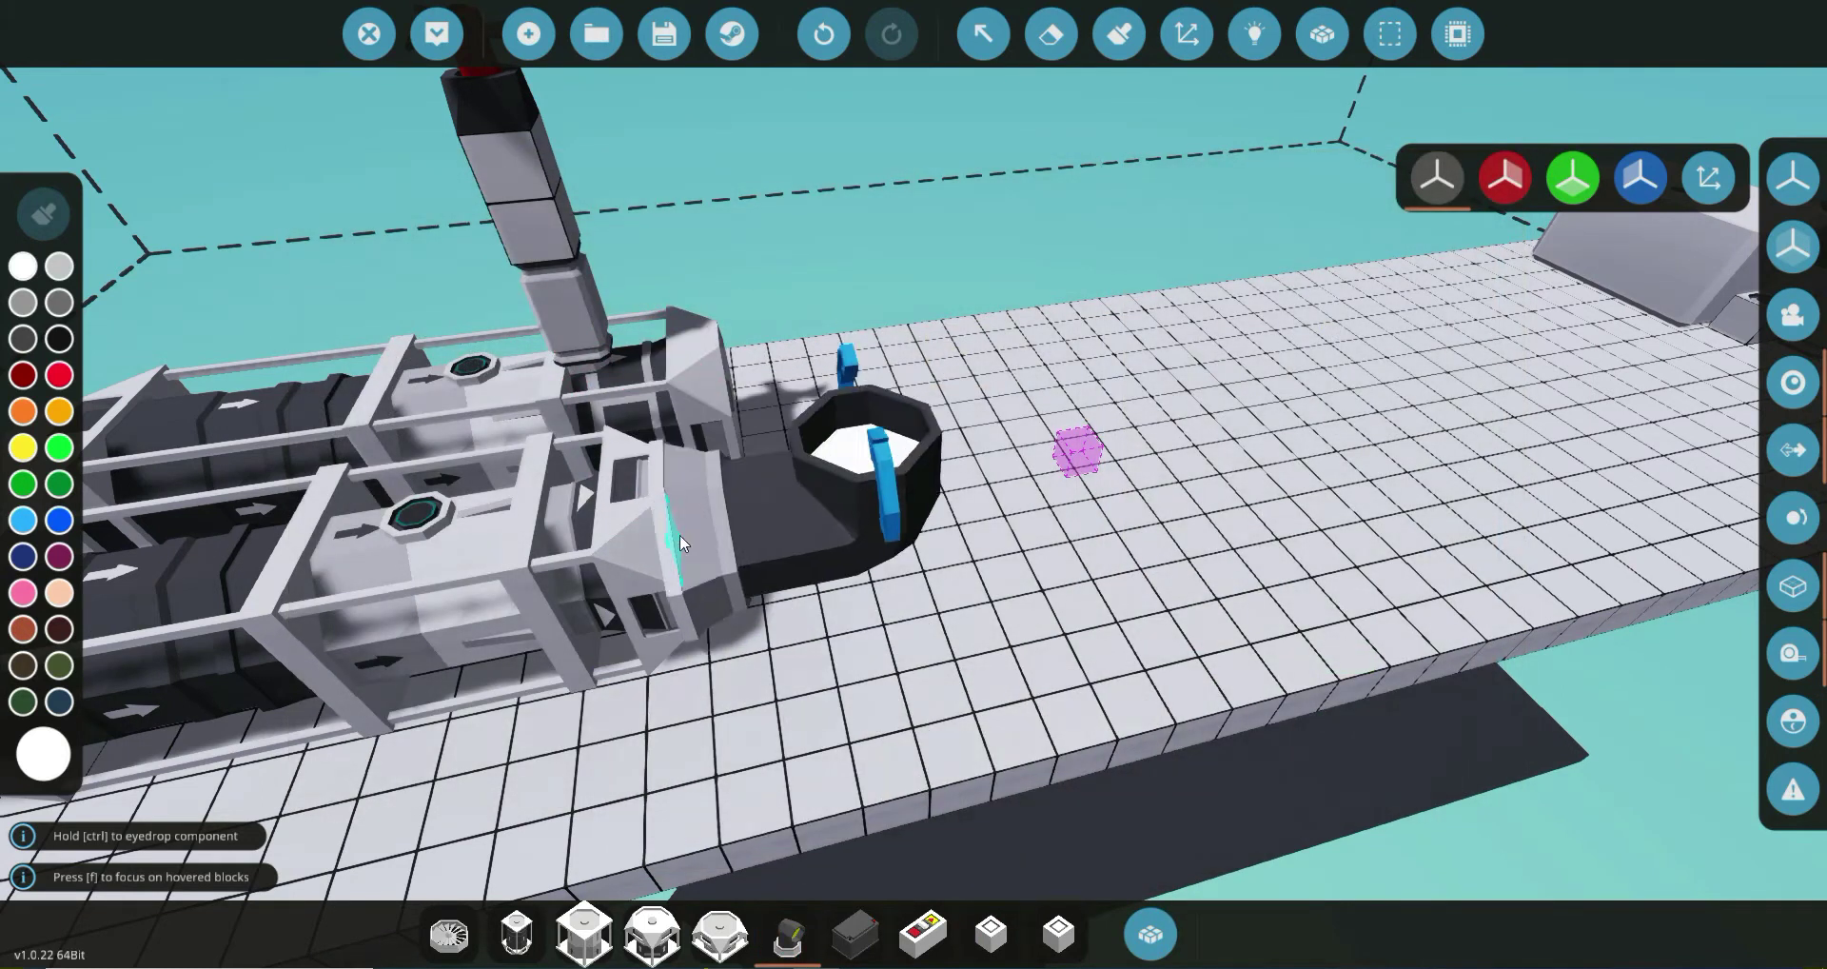
Attach a rotating jet exhaust behind each turbine, turned so the nozzles face outward from the engine pair.
key("e")
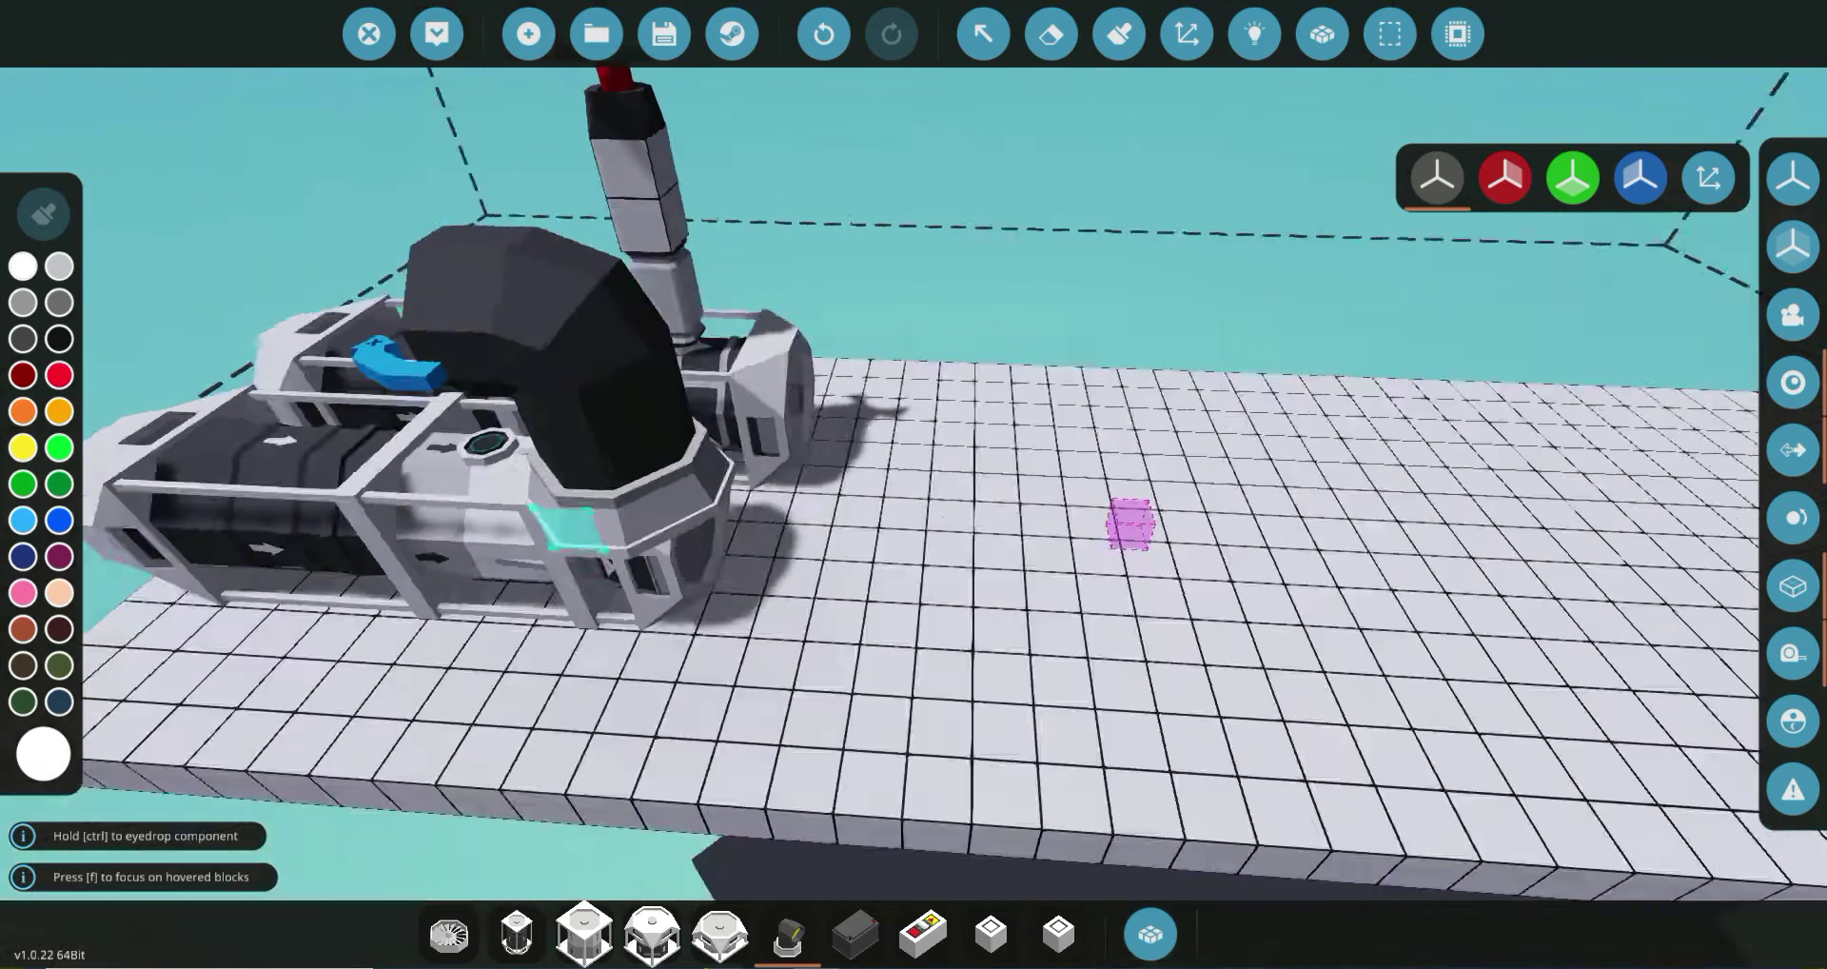
left_click_drag(858, 548, 859, 548)
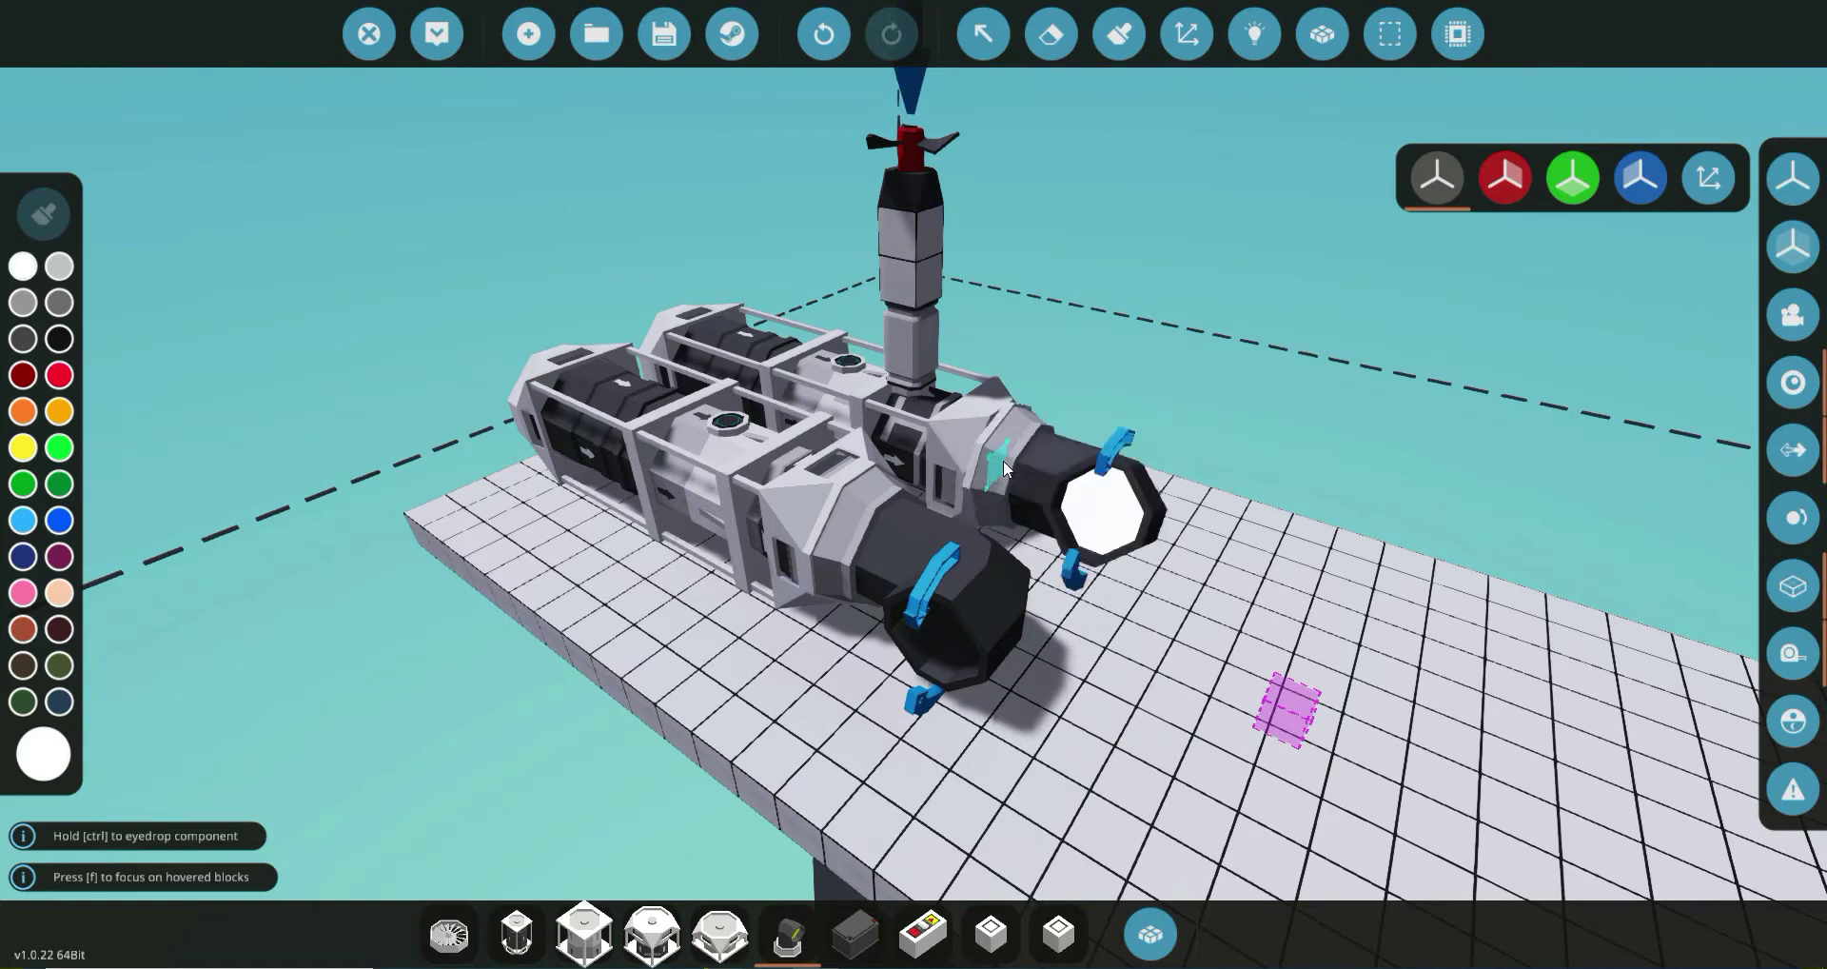
scroll(973, 487, "down", 3)
left_click_drag(972, 487, 974, 476)
Examine the Thrust Spoiler and Rotation Target number inputs of the rotating exhaust in the logic view.
left_click(1254, 34)
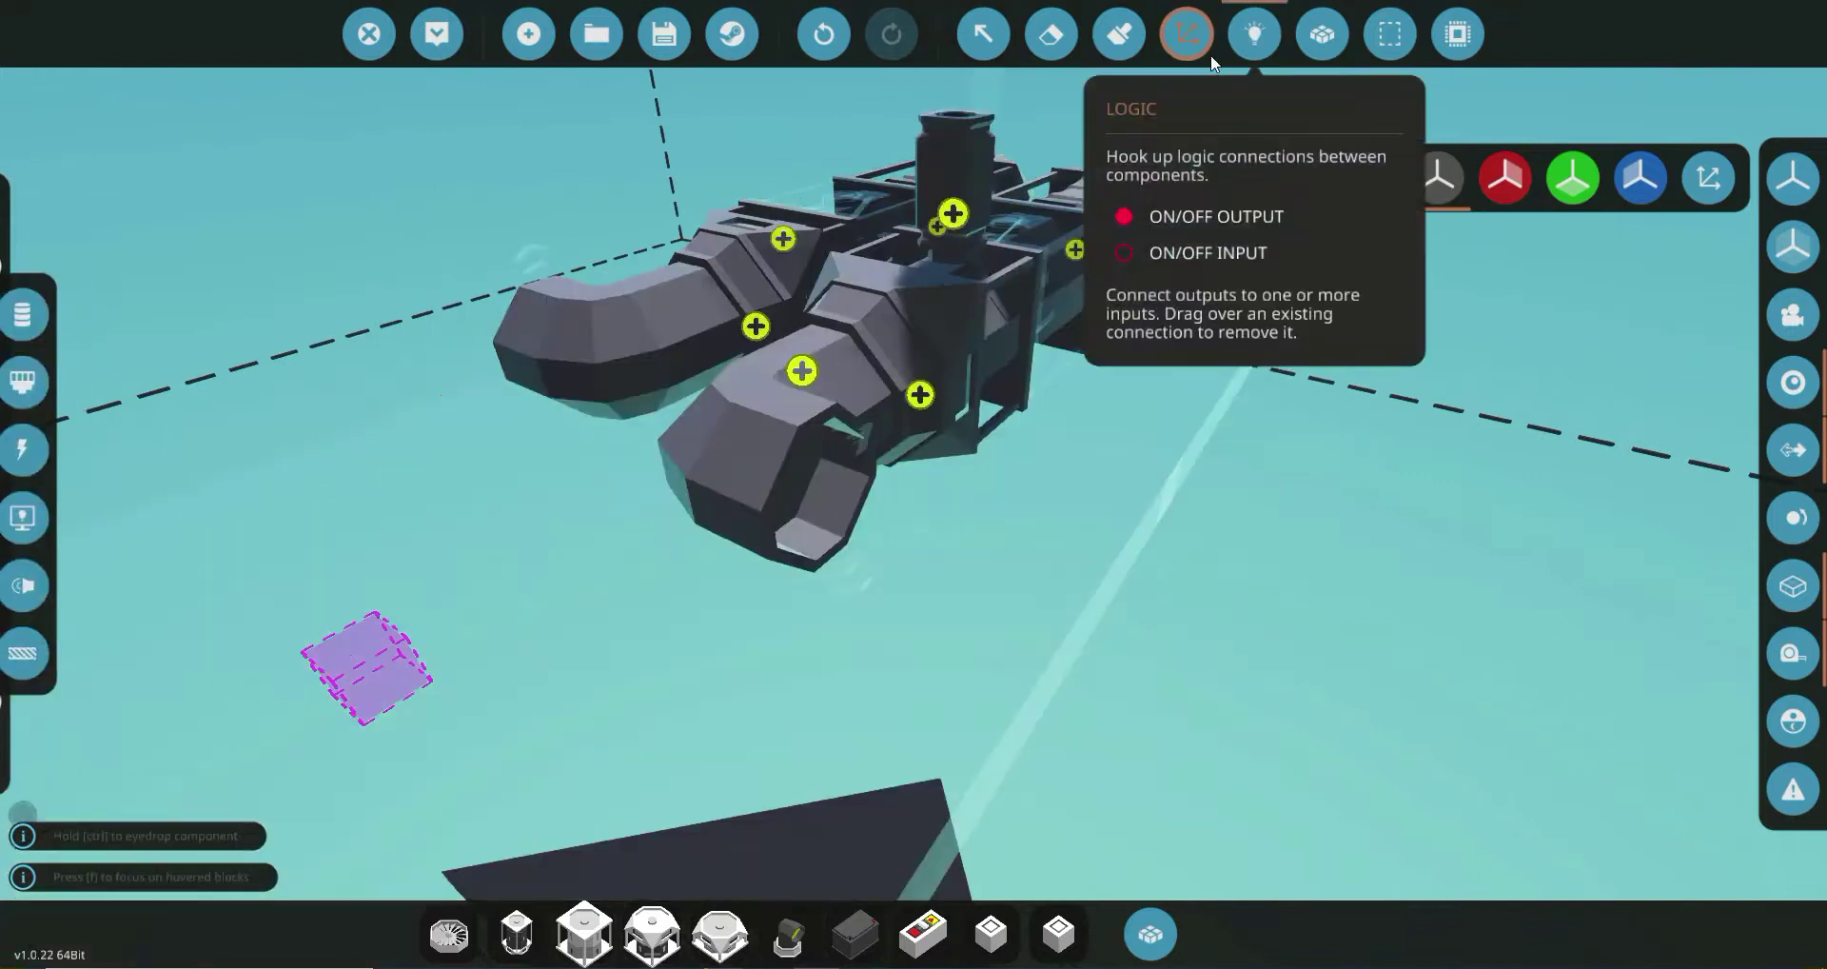
left_click(34, 313)
scroll(765, 474, "up", 3)
mouse_move(751, 558)
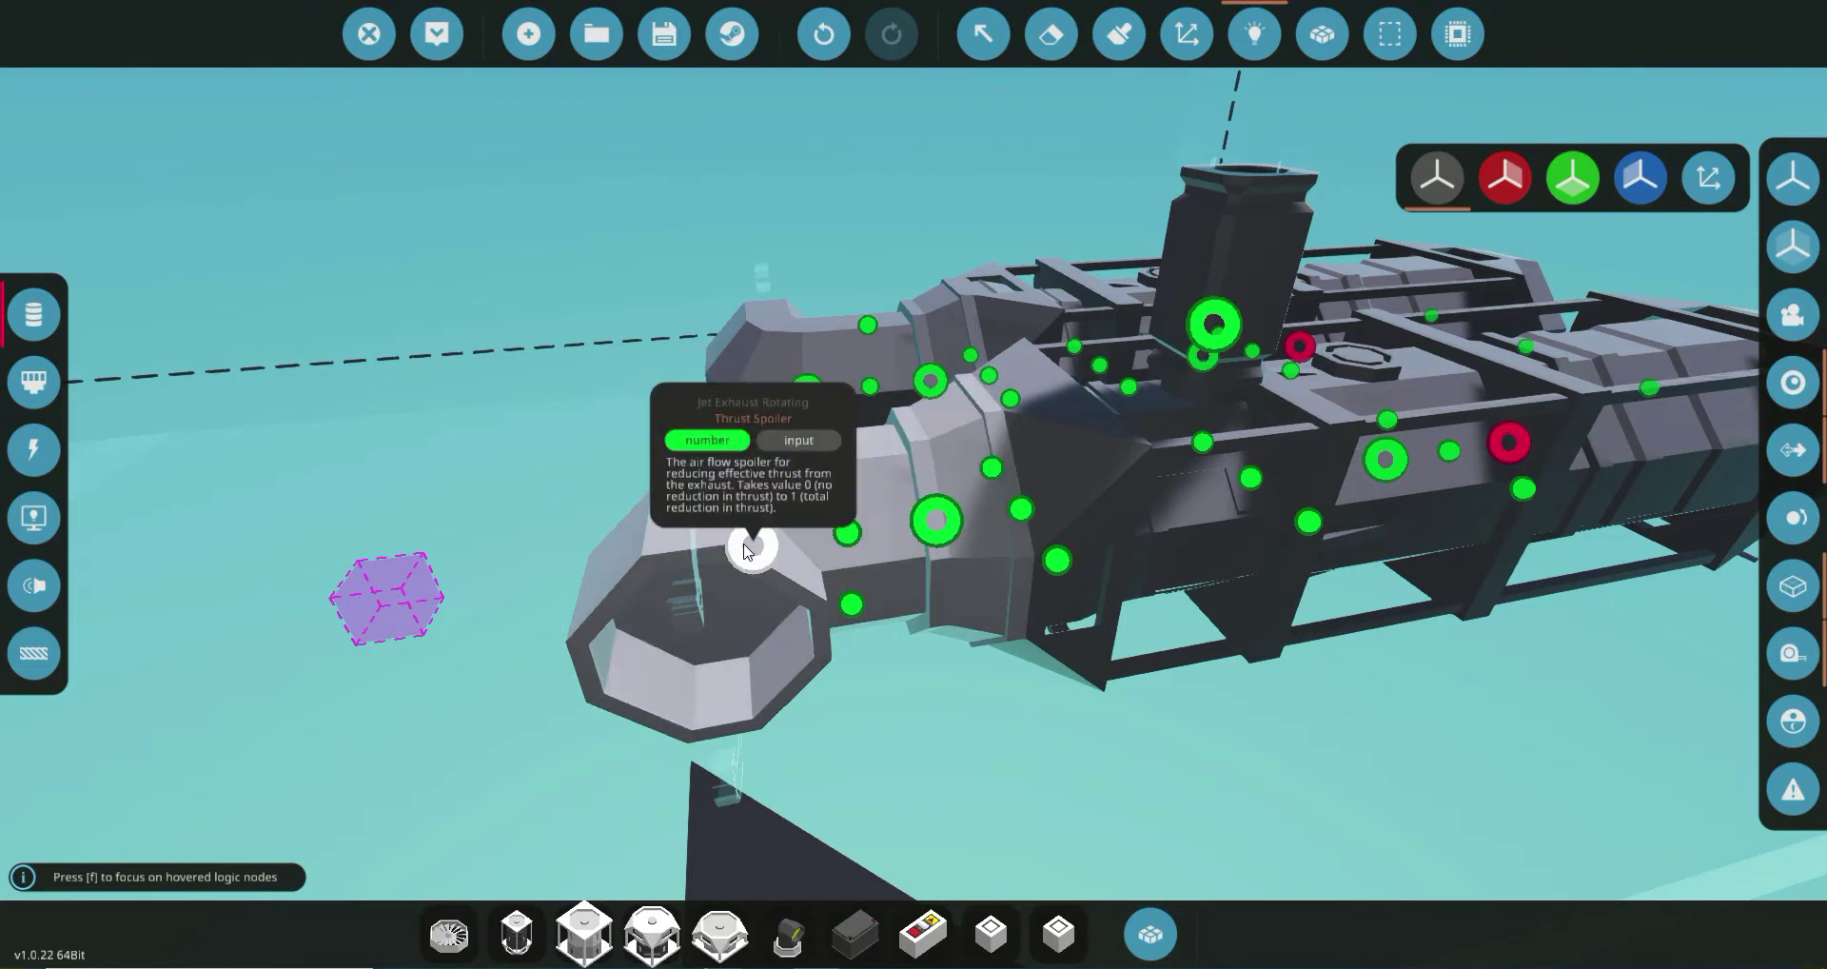
mouse_move(940, 527)
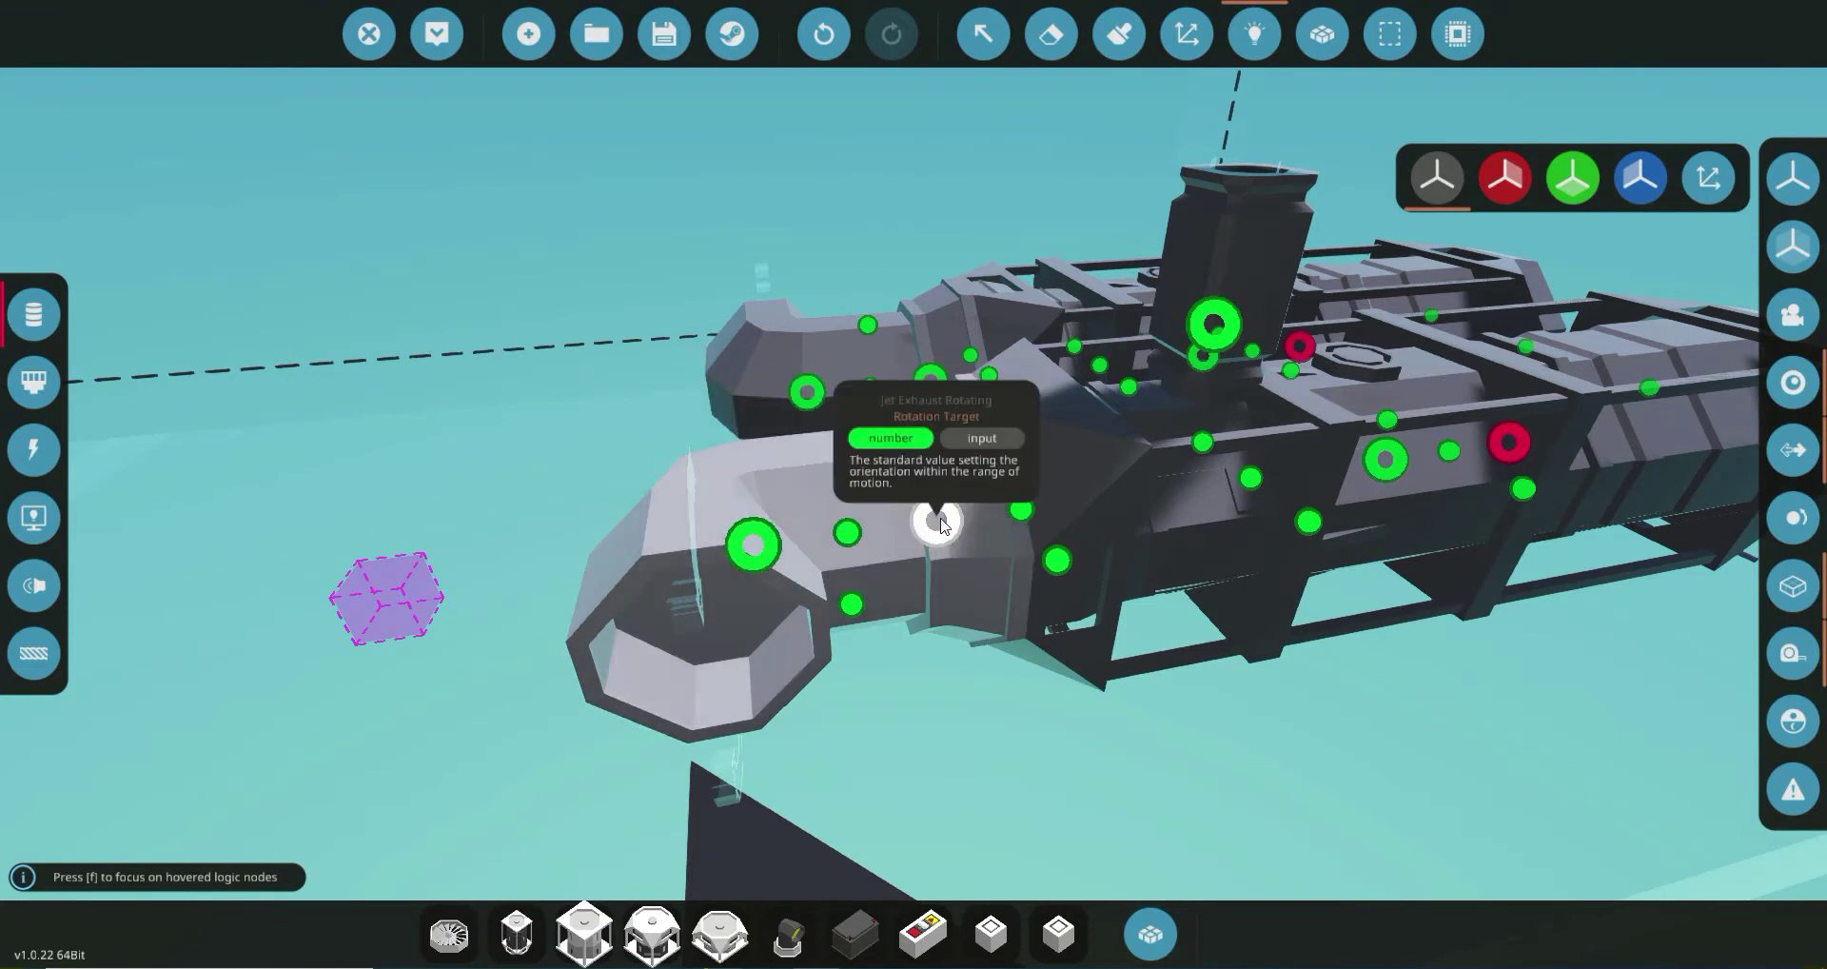
scroll(941, 527, "down", 5)
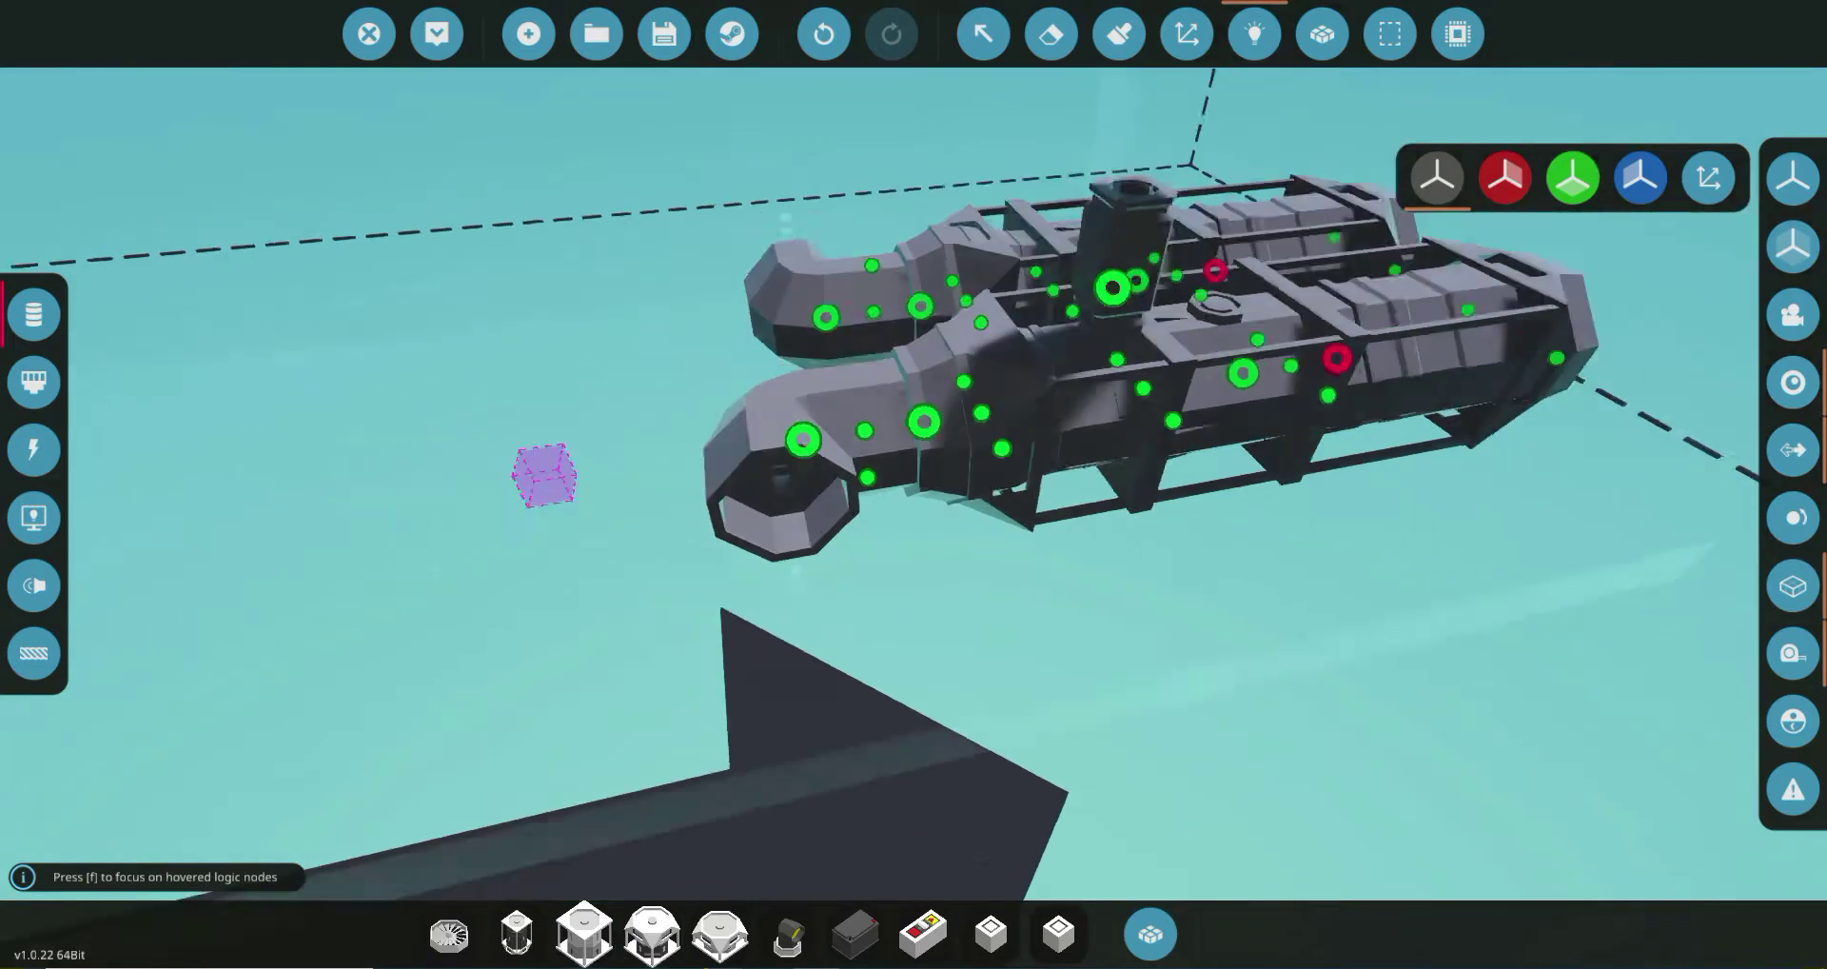
left_click(1142, 935)
left_click(1142, 934)
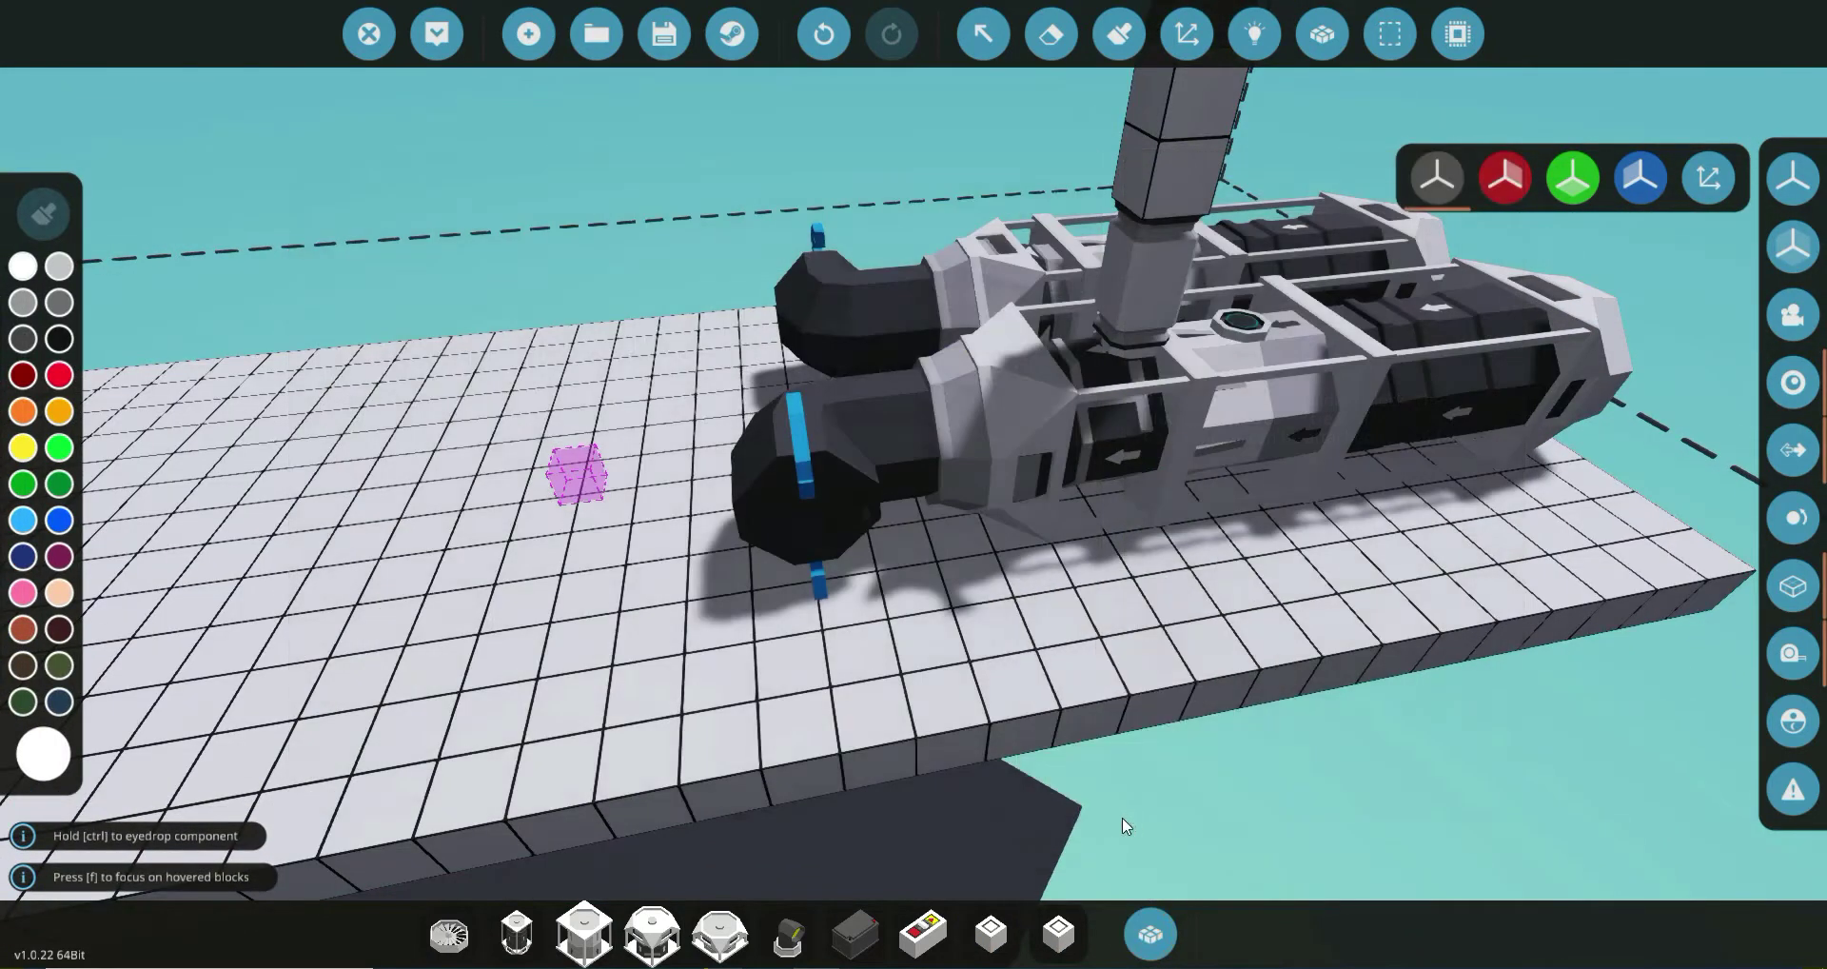
Copy the sample large fluid tank and place a pair mirrored across the red plane beside the combustion chambers.
key("w")
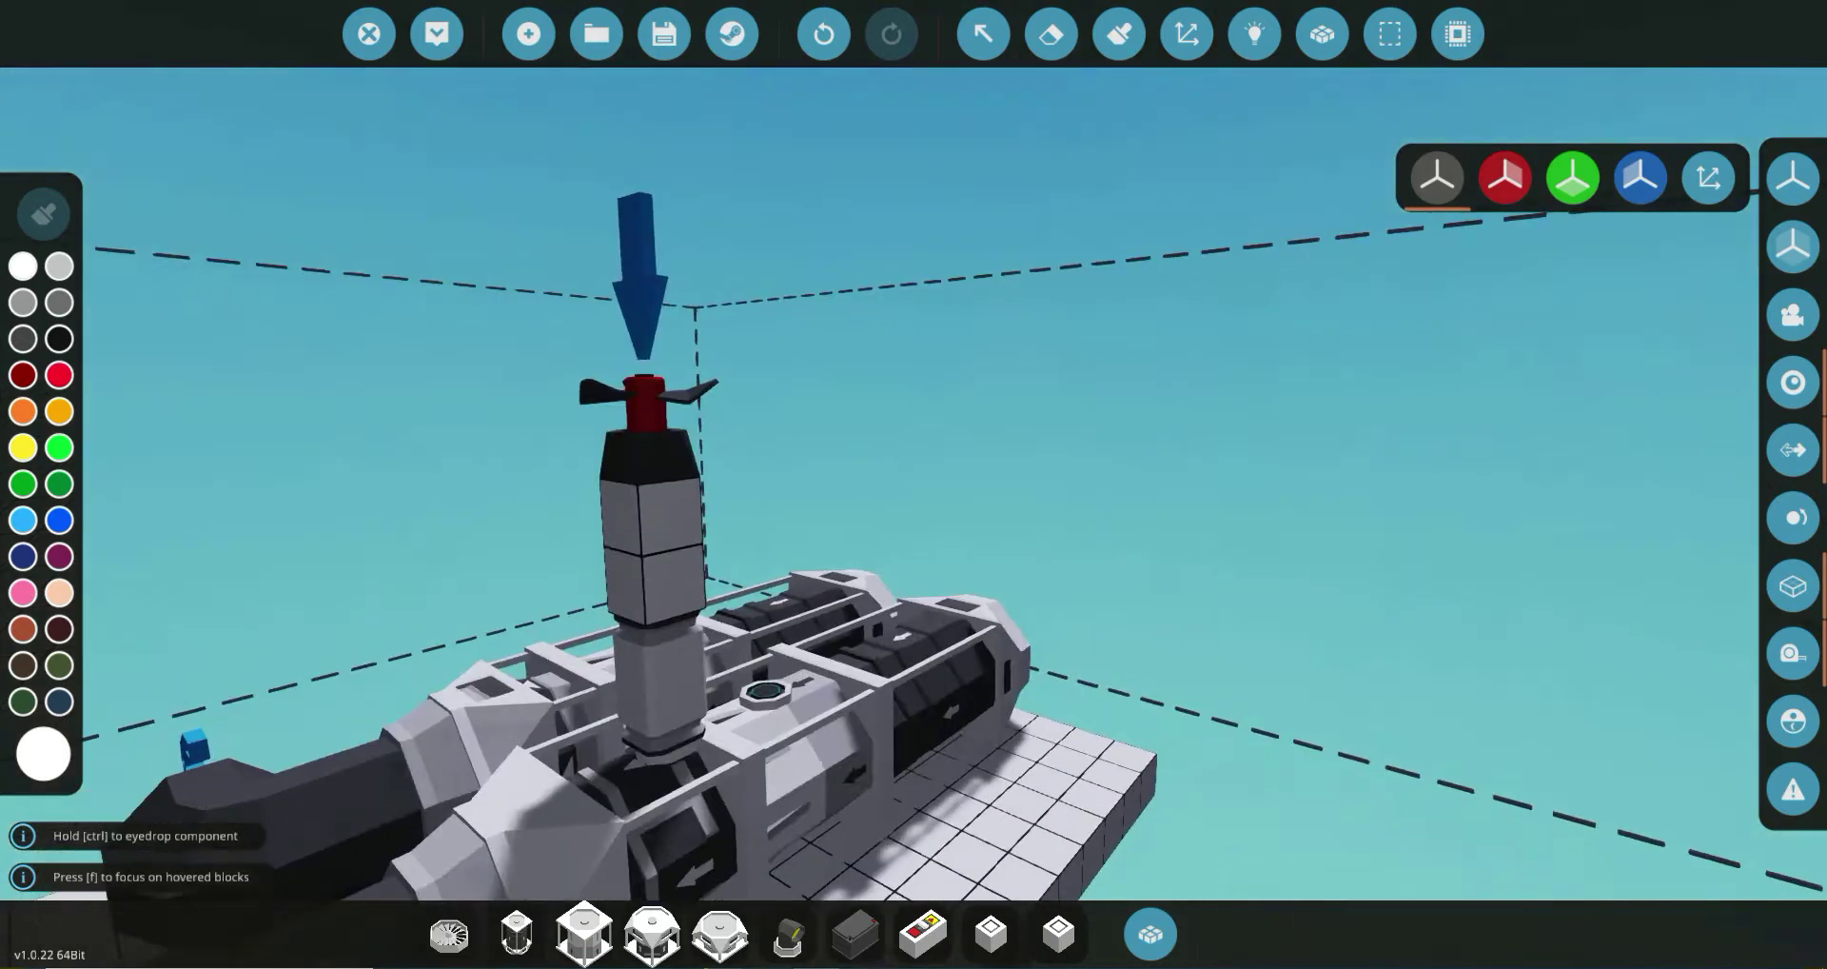
key("s")
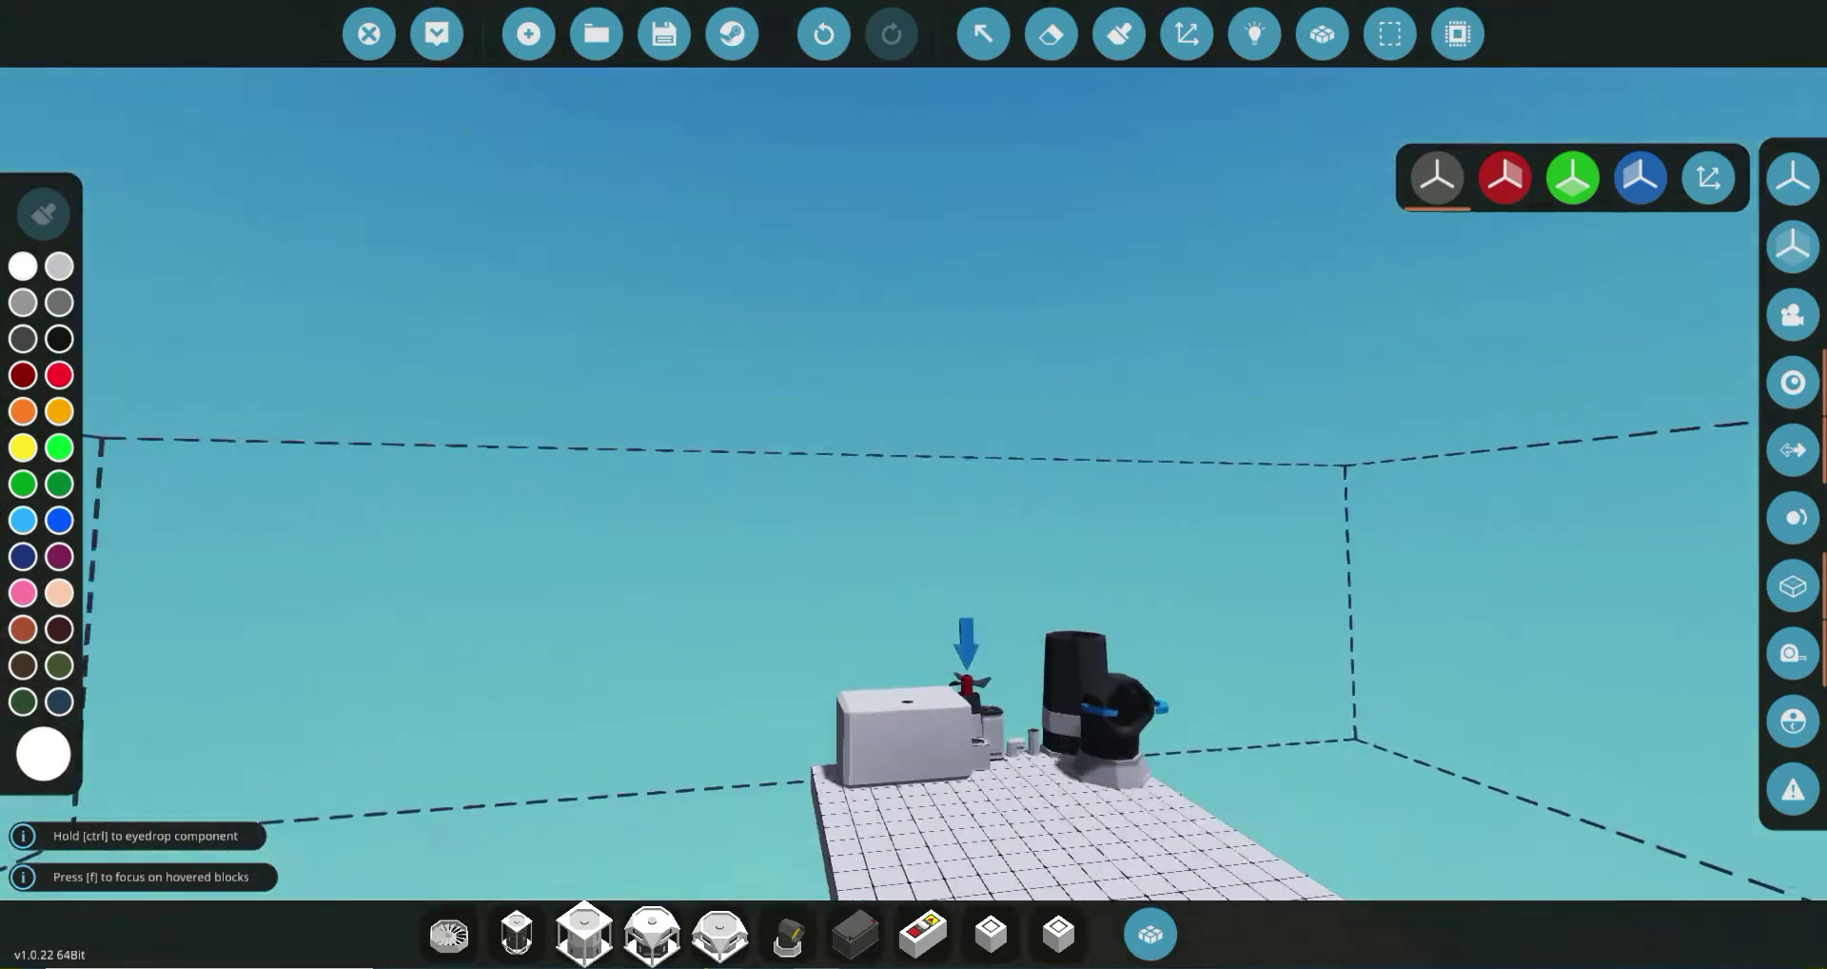
key("f")
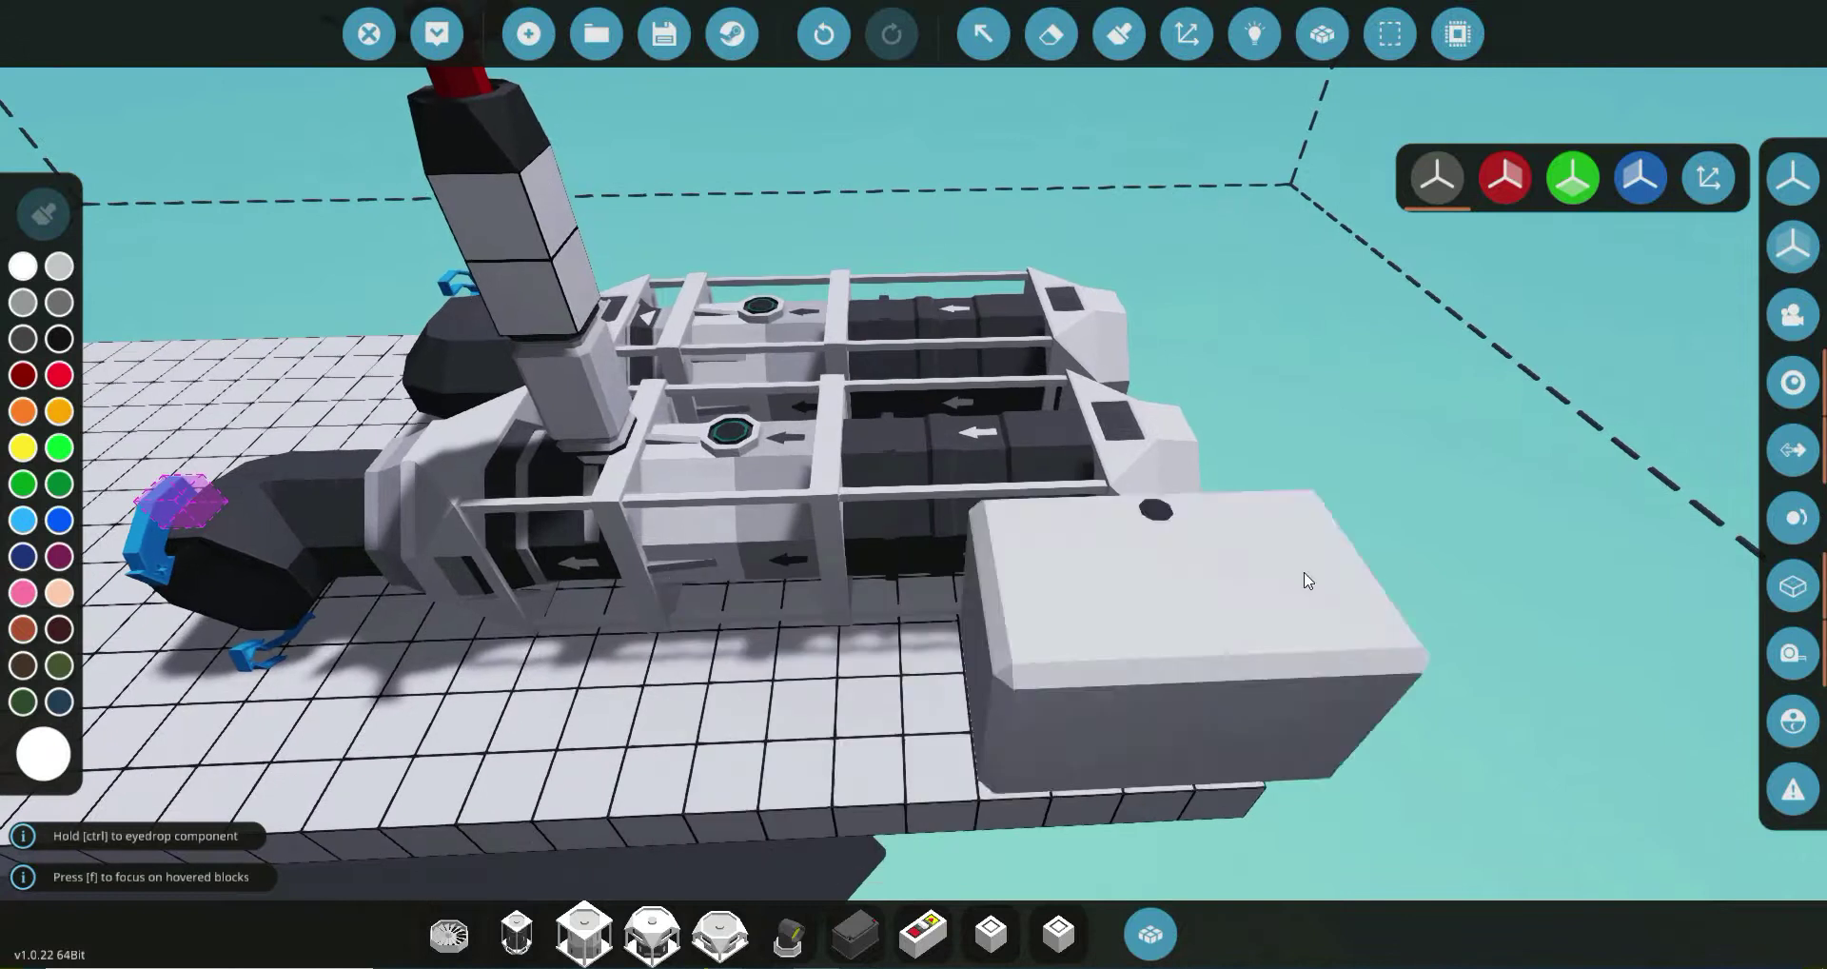
left_click(1502, 177)
left_click(898, 734)
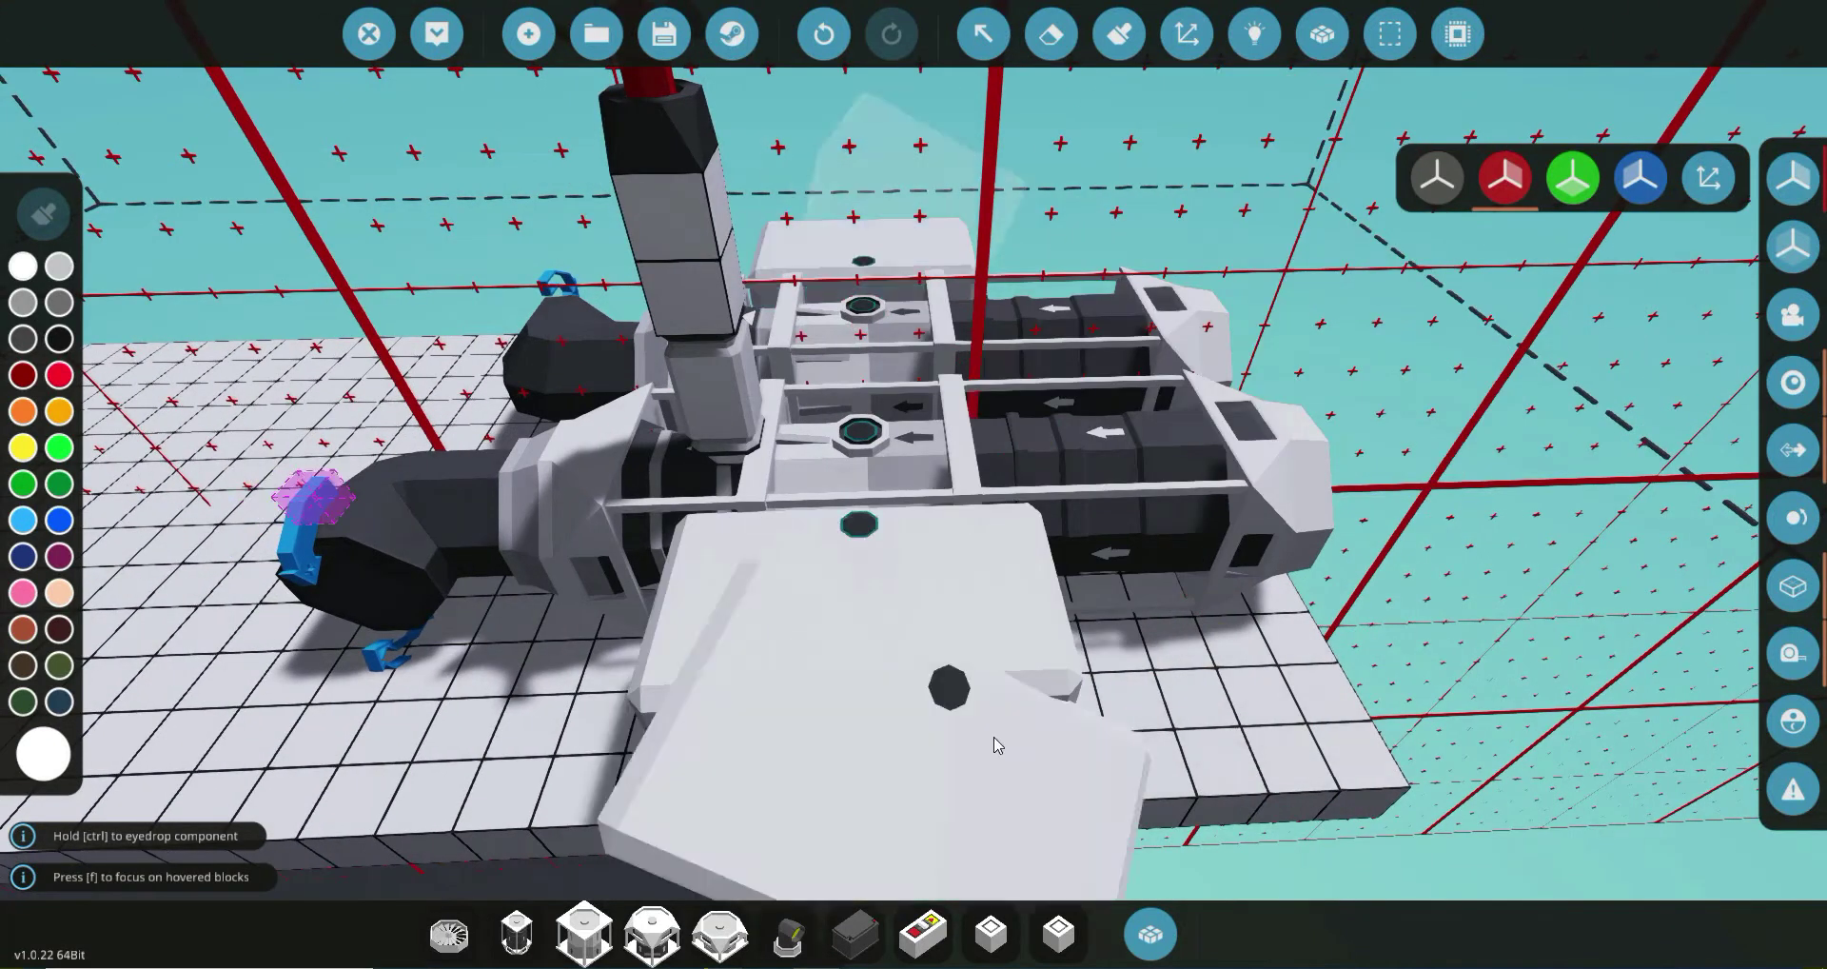
Set the fluid type of the large fluid tank beside the medium-turbine engine to Jet Fuel.
key("s")
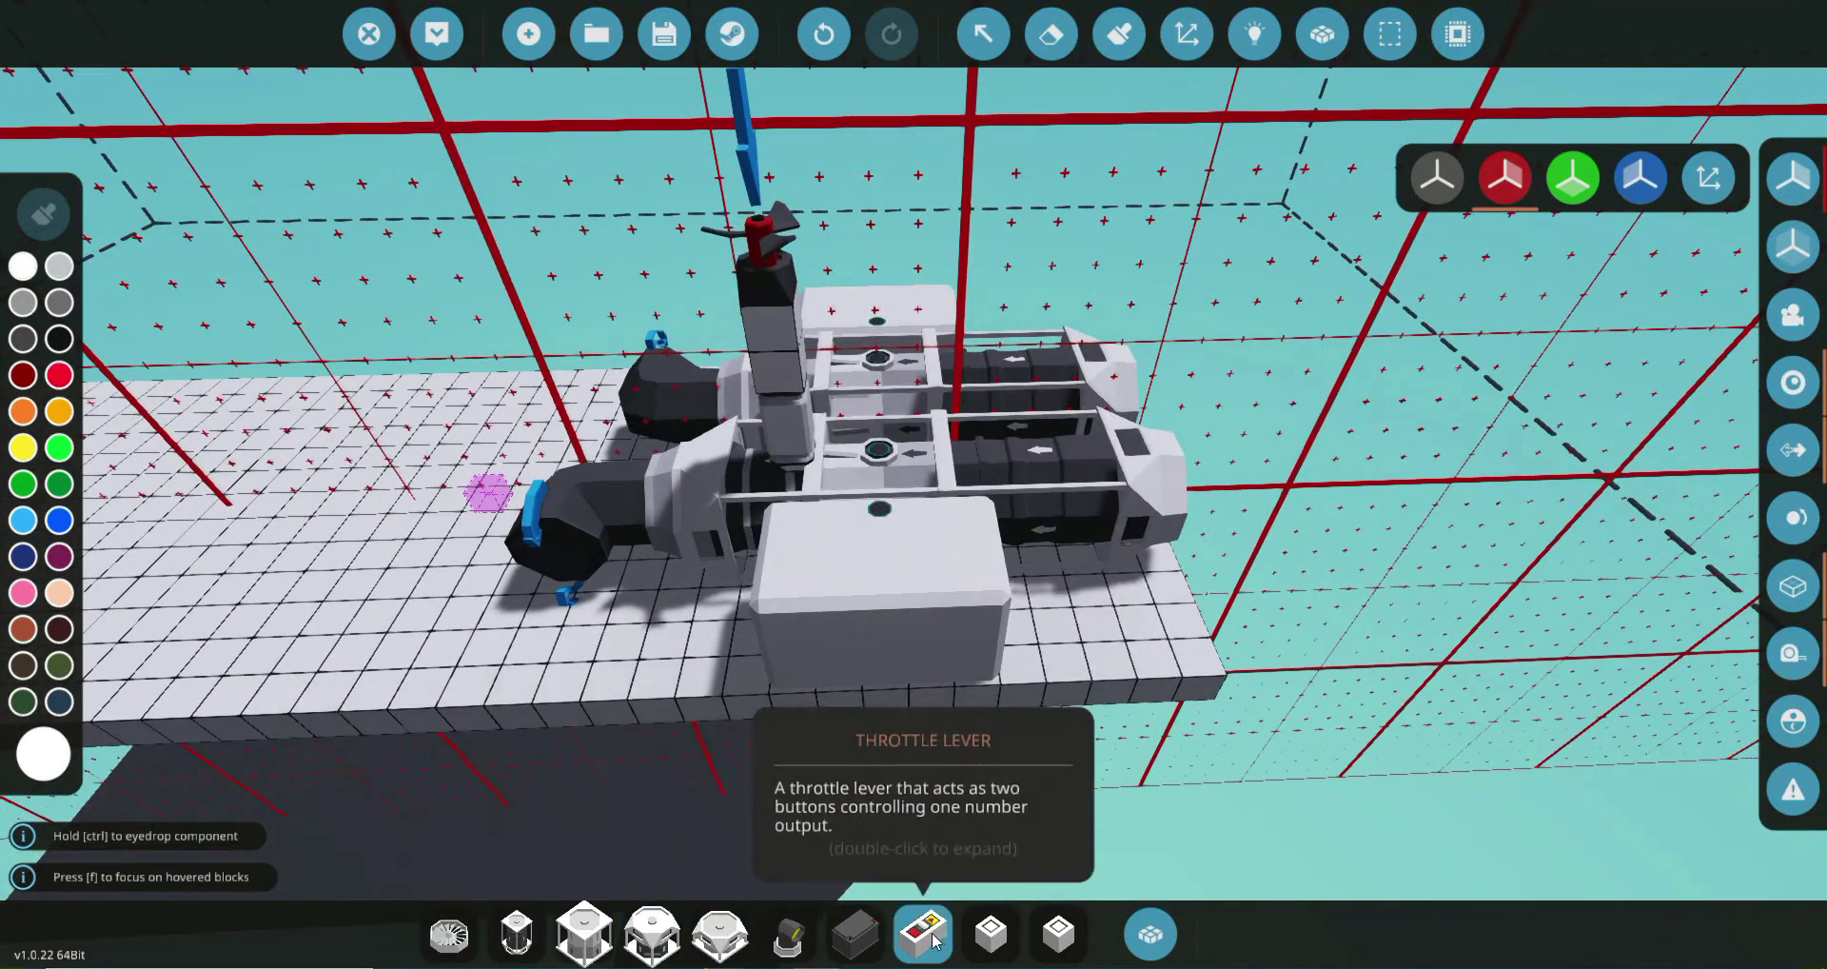
left_click(923, 933)
scroll(1047, 815, "up", 3)
key("f")
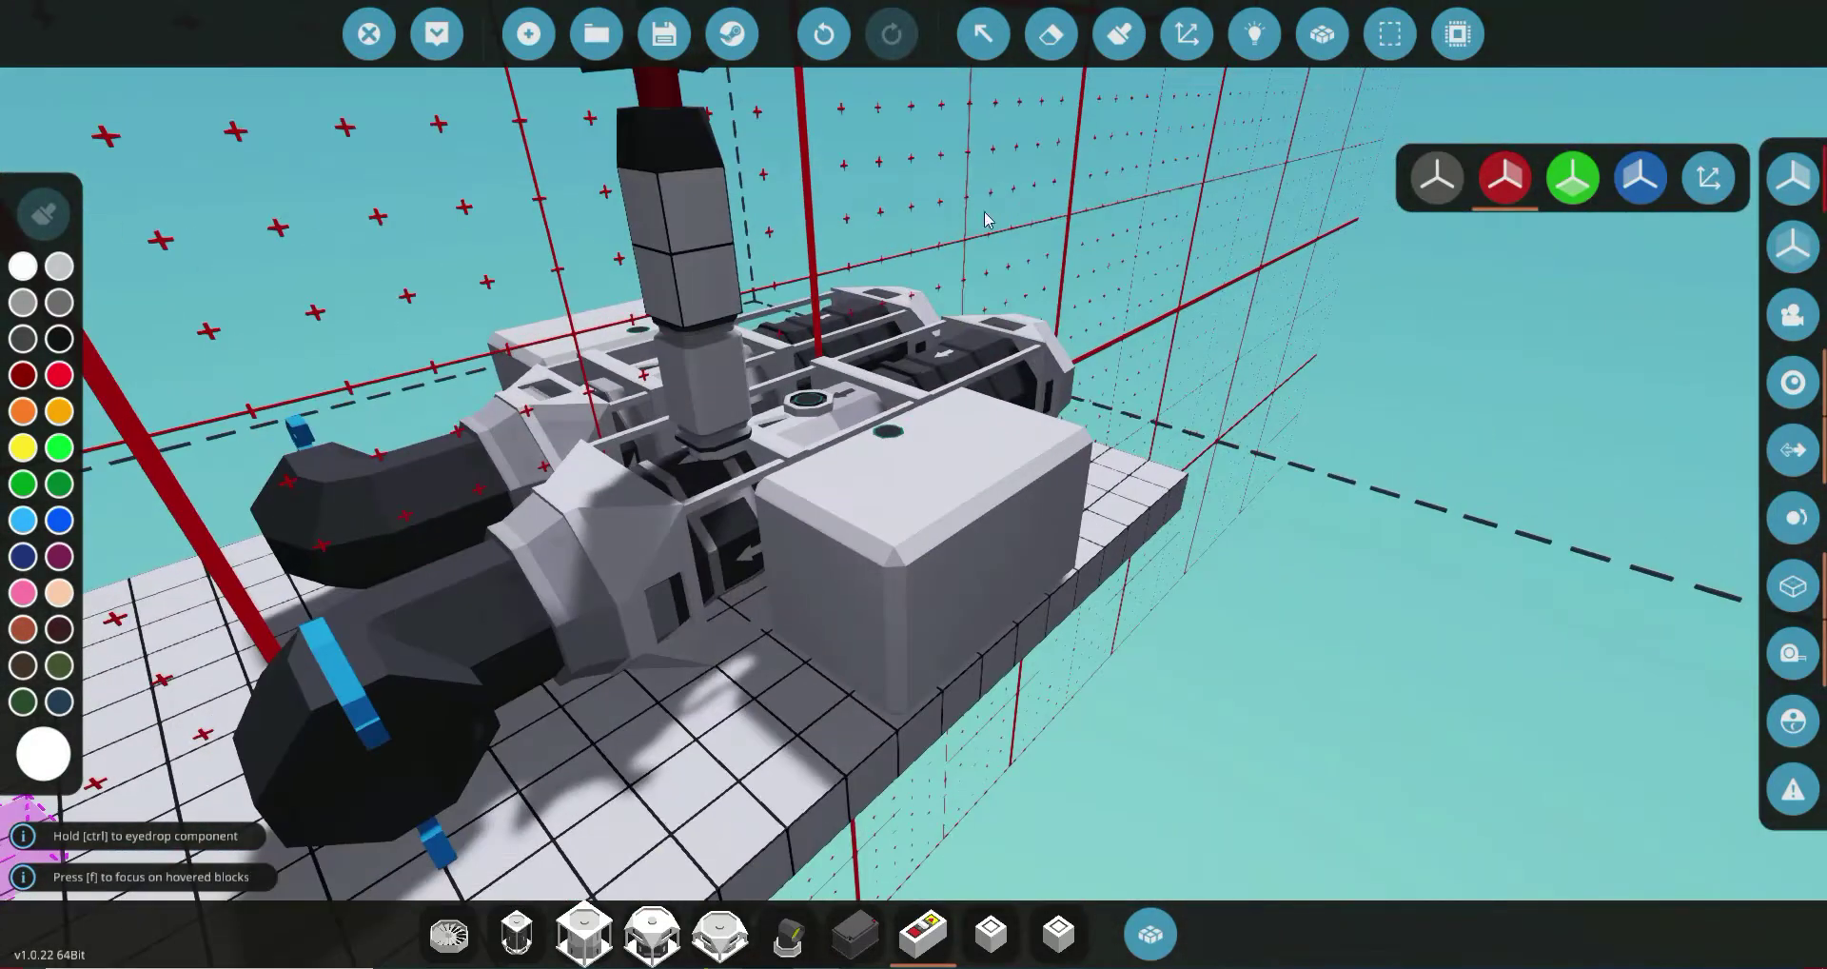
left_click(983, 33)
left_click(925, 590)
left_click(356, 218)
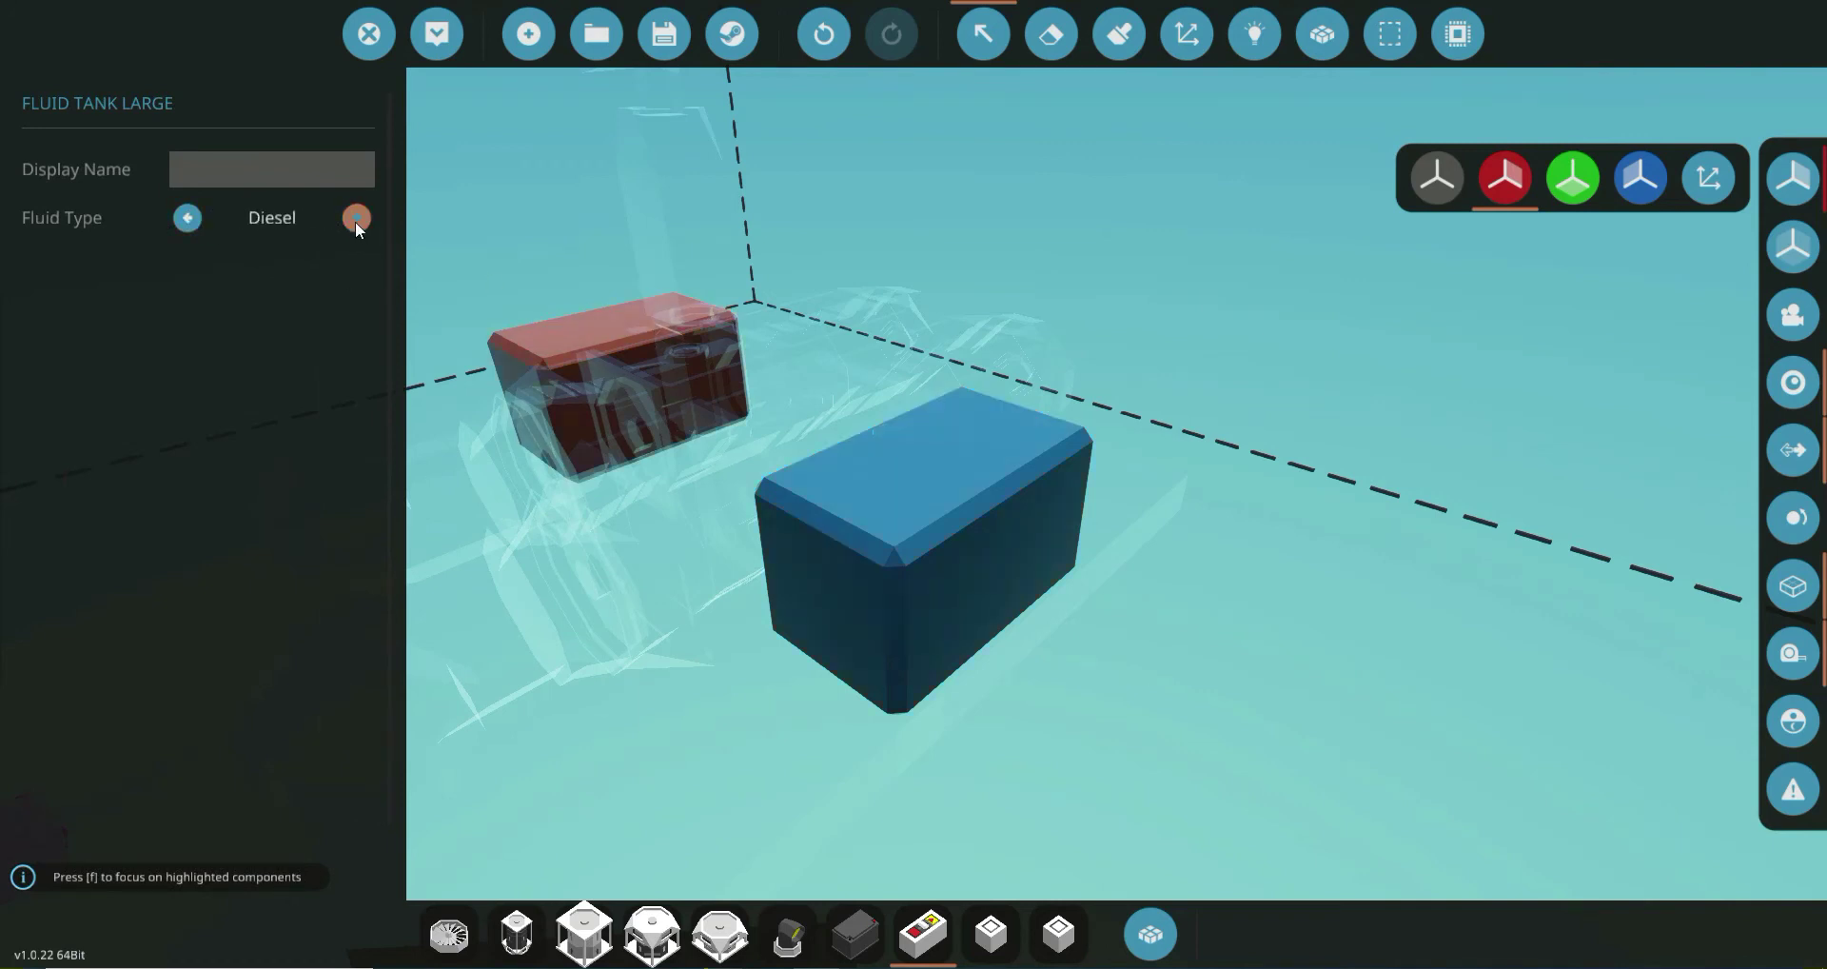
left_click(356, 218)
left_click(353, 219)
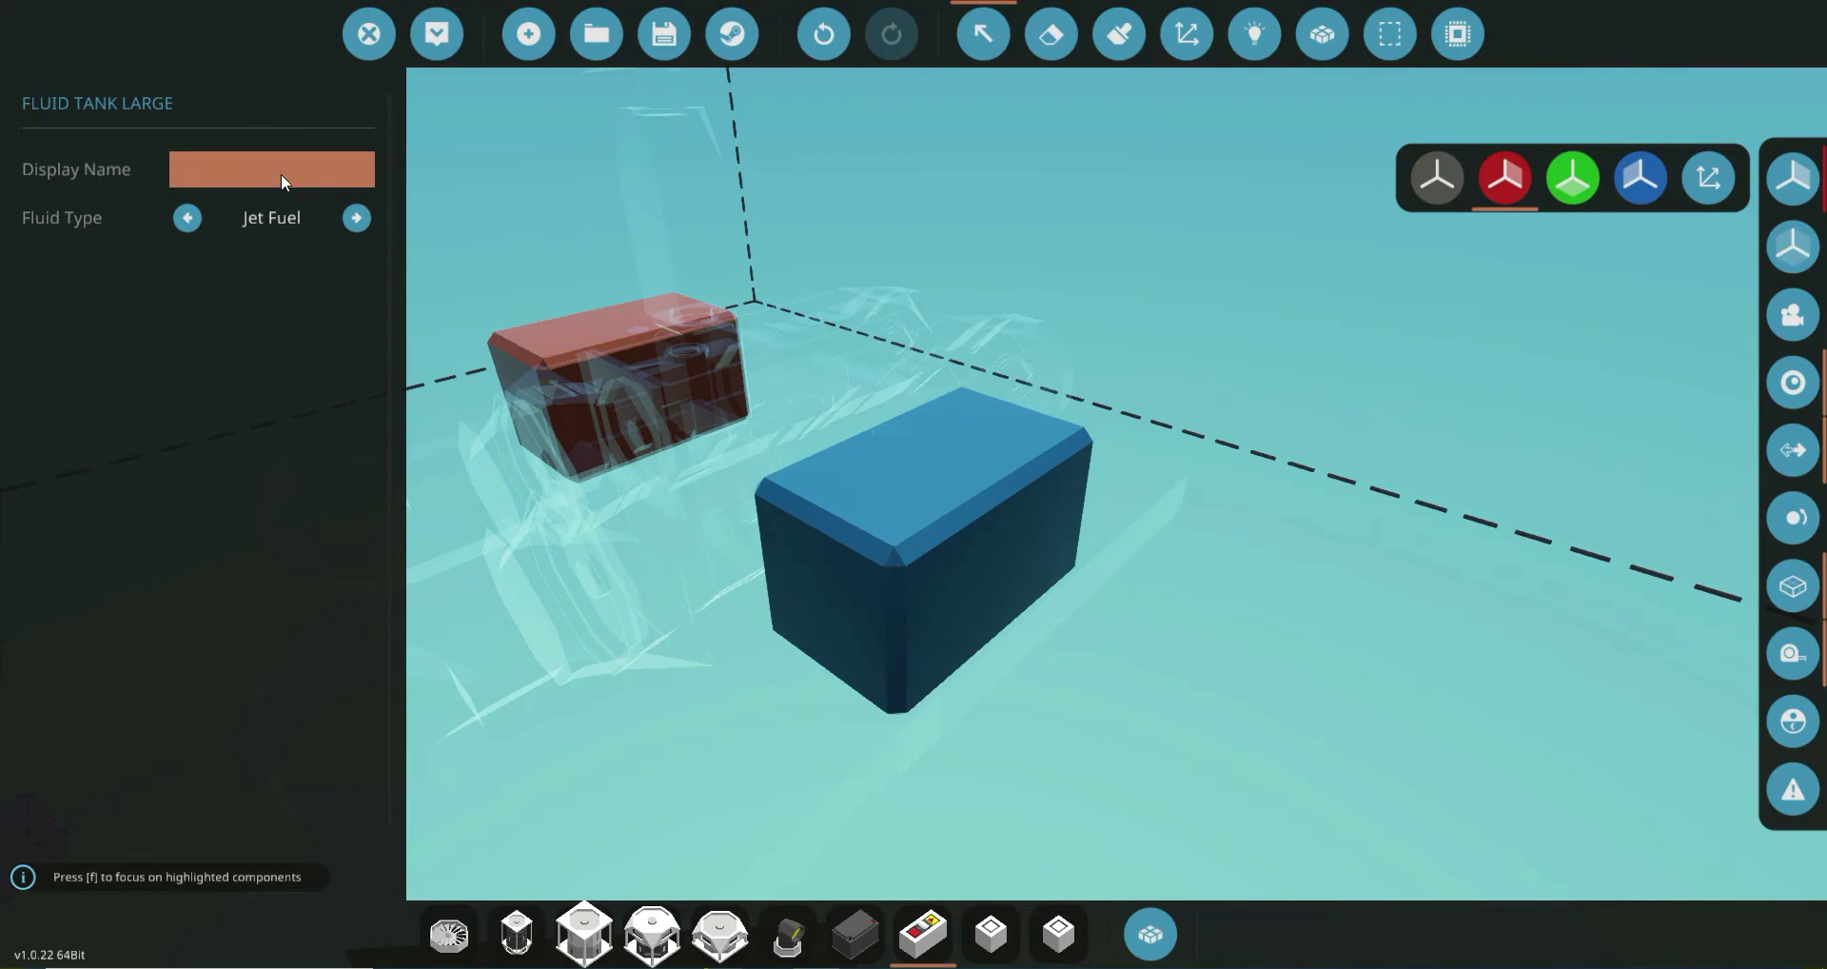
left_click(580, 169)
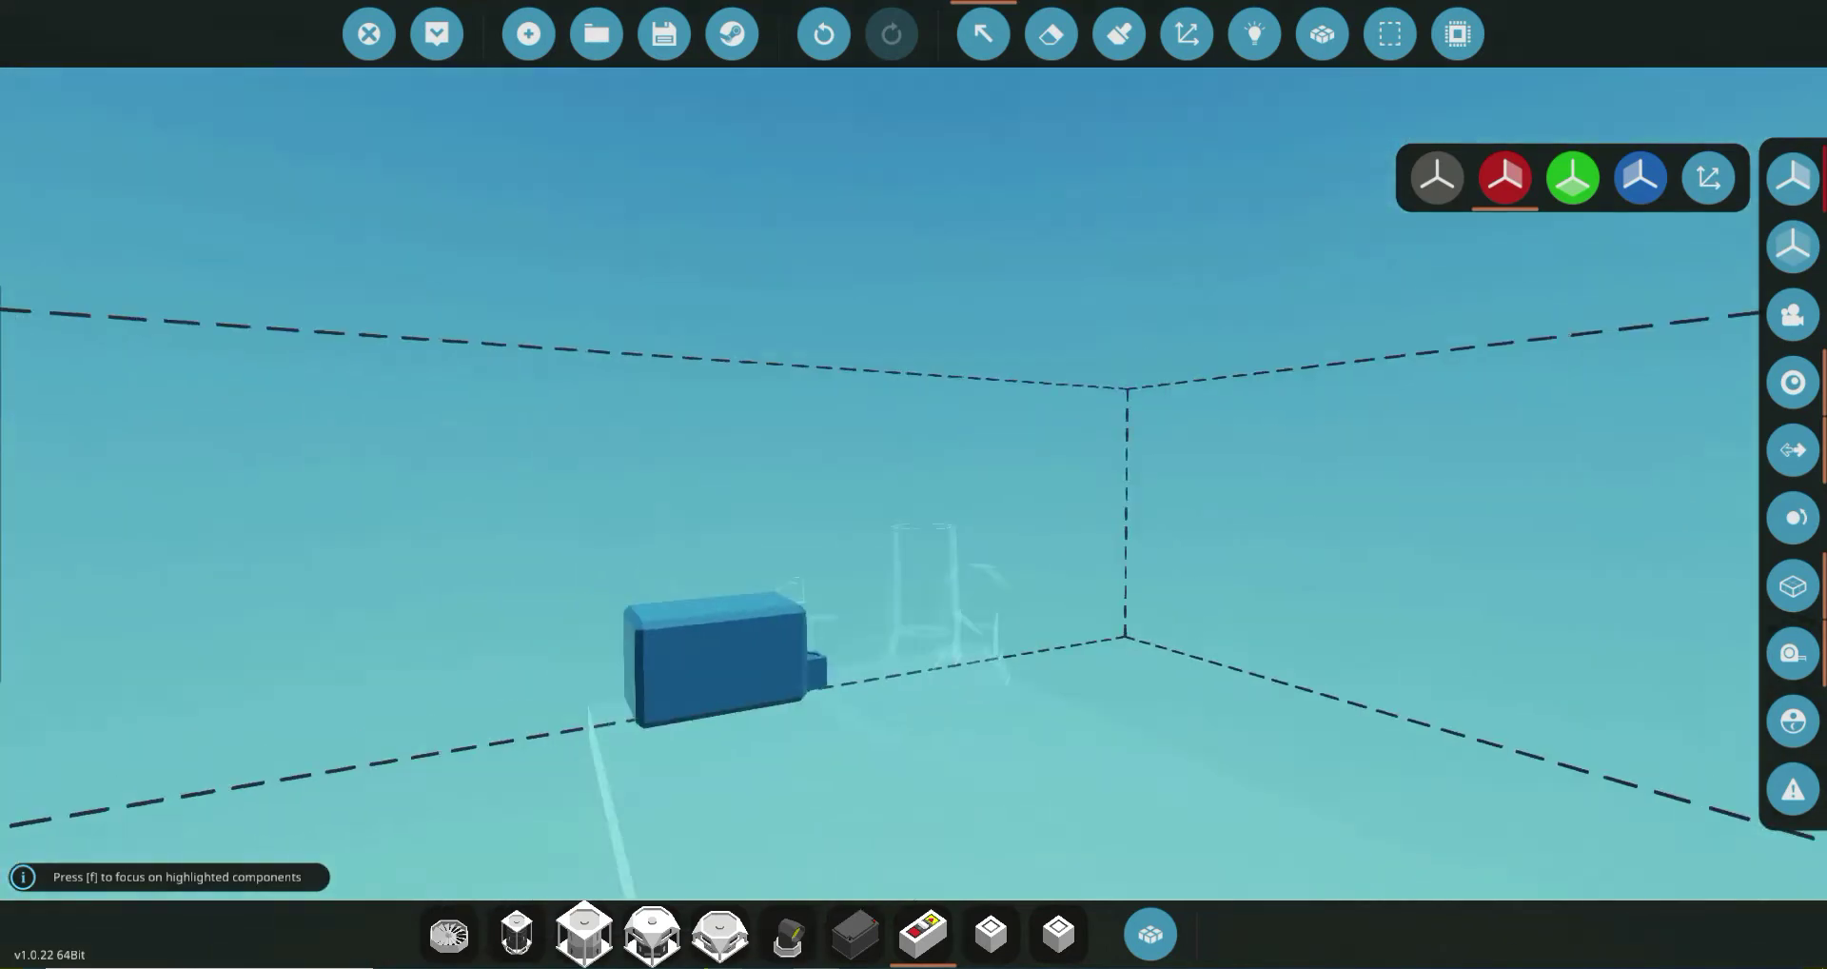
Copy the sample fluid spawner onto the platform behind the exhausts, open its Fluid Type property and erase the spawner again.
key("s")
key("w")
scroll(580, 208, "up", 3)
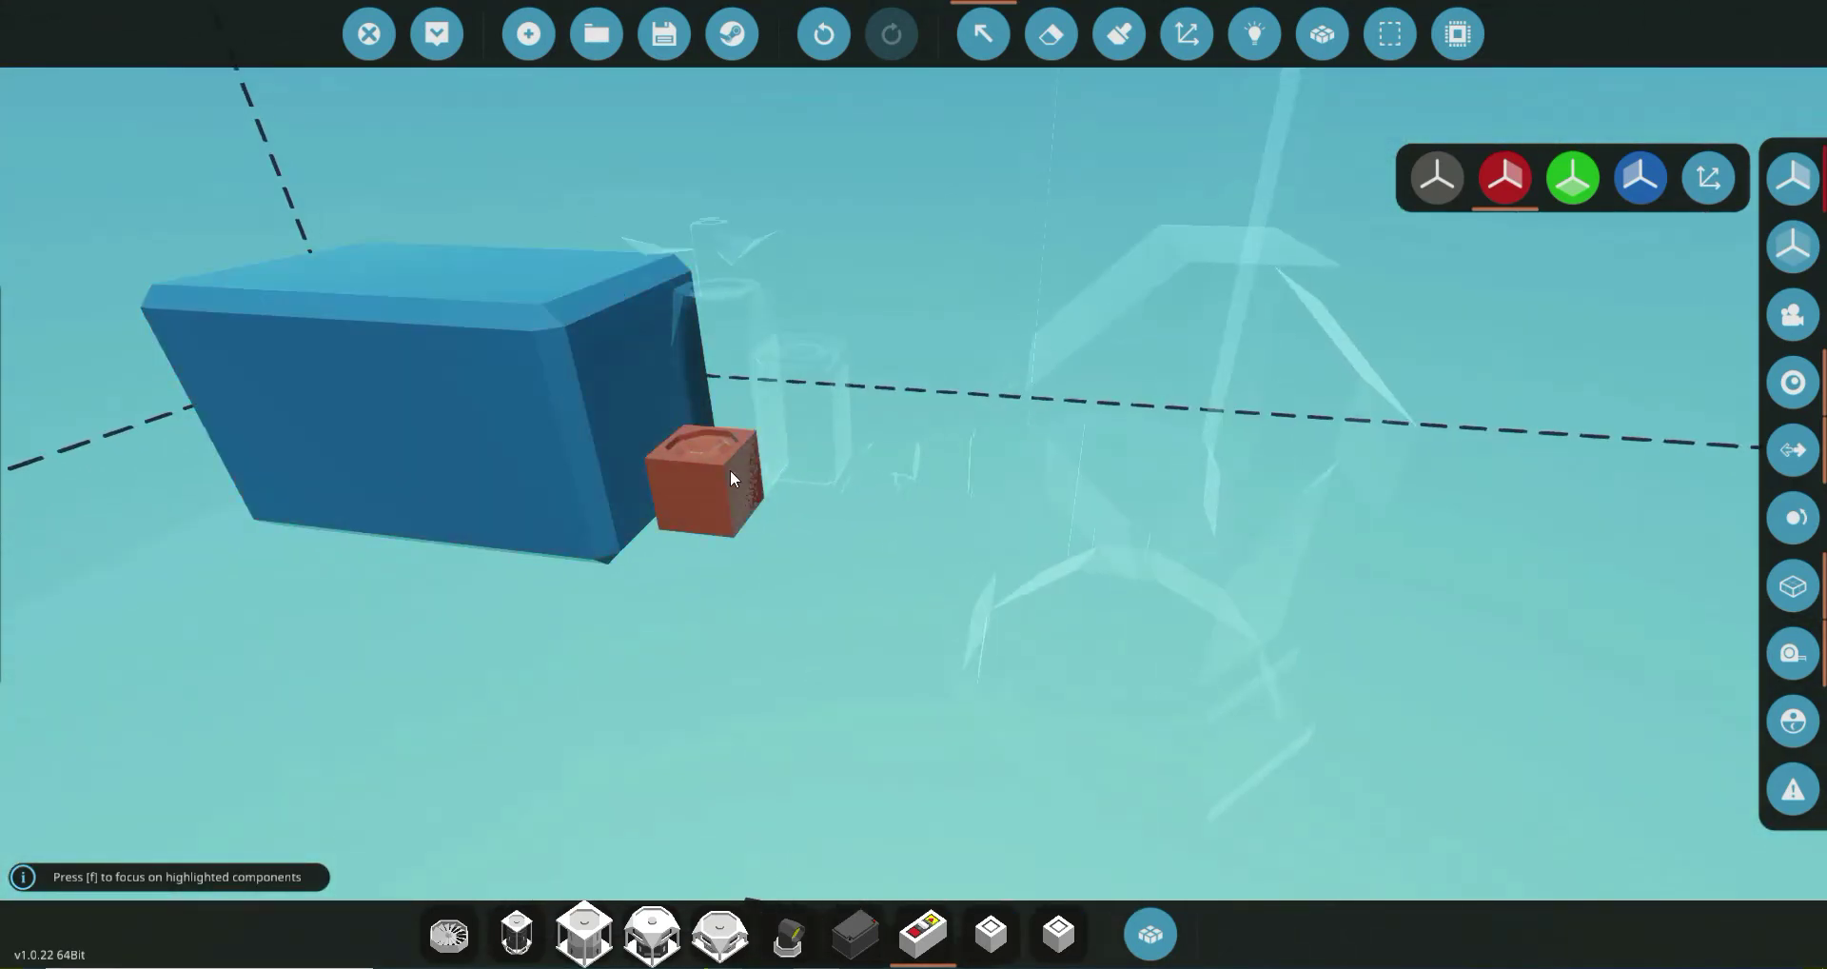
left_click(909, 928)
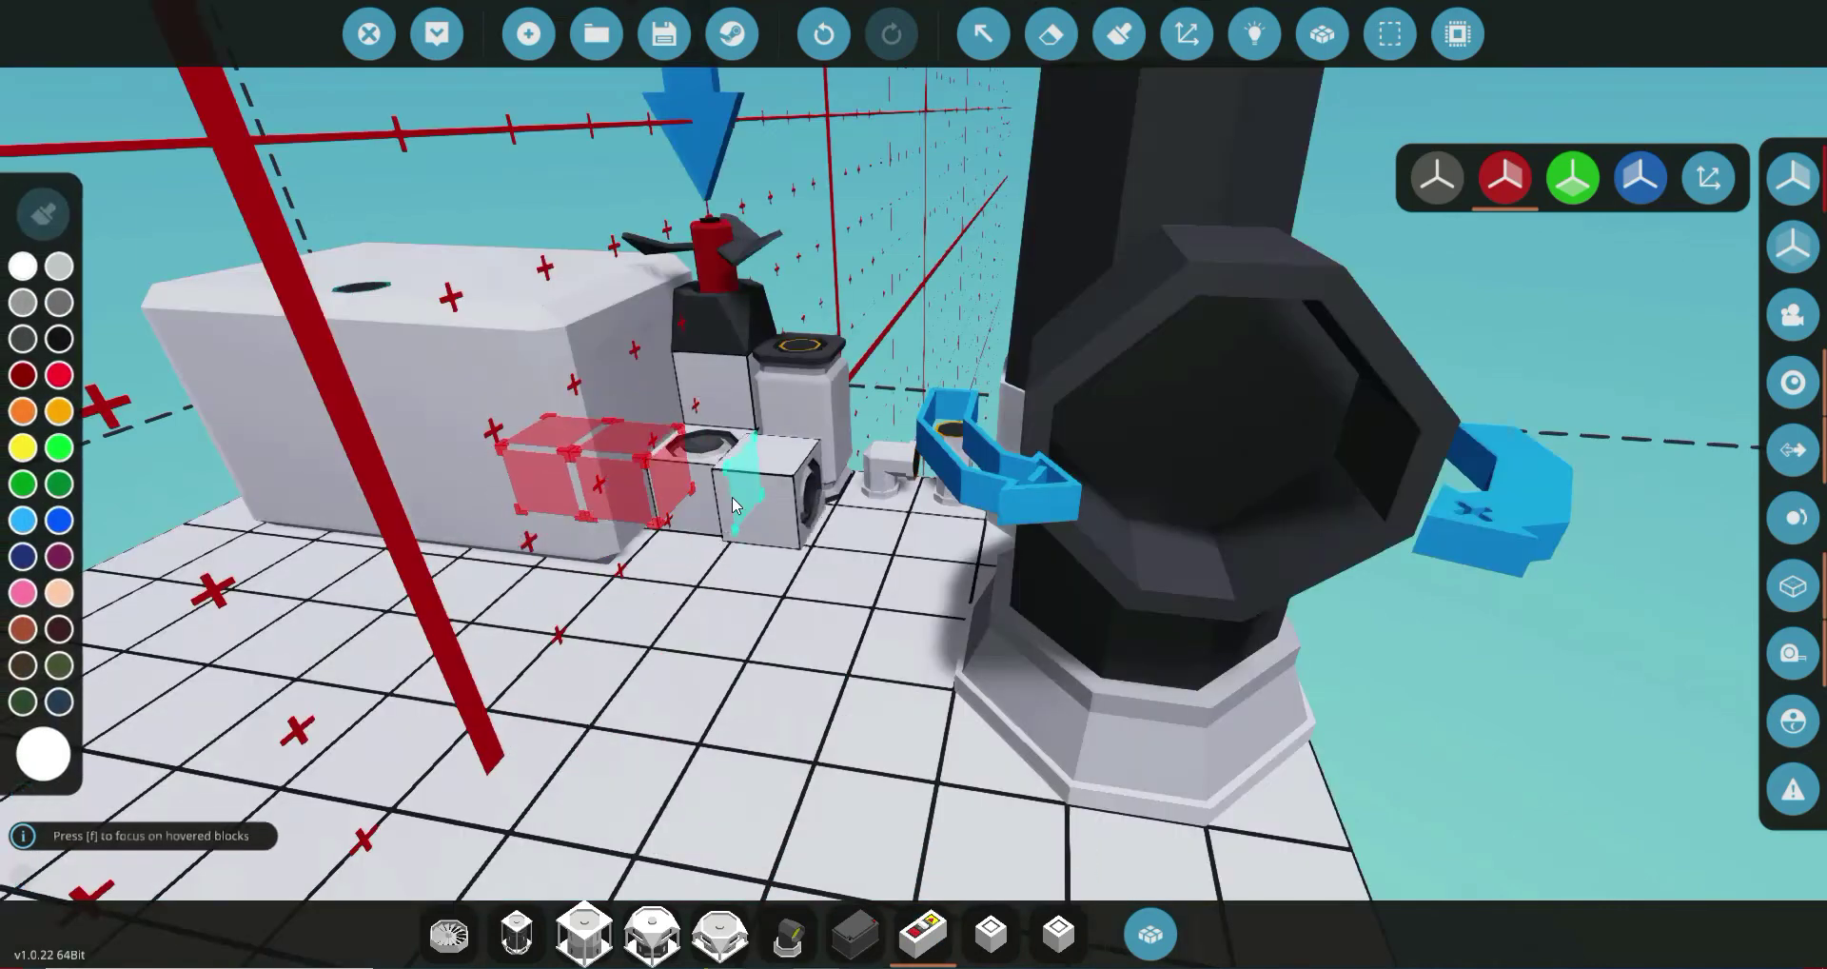
key("a")
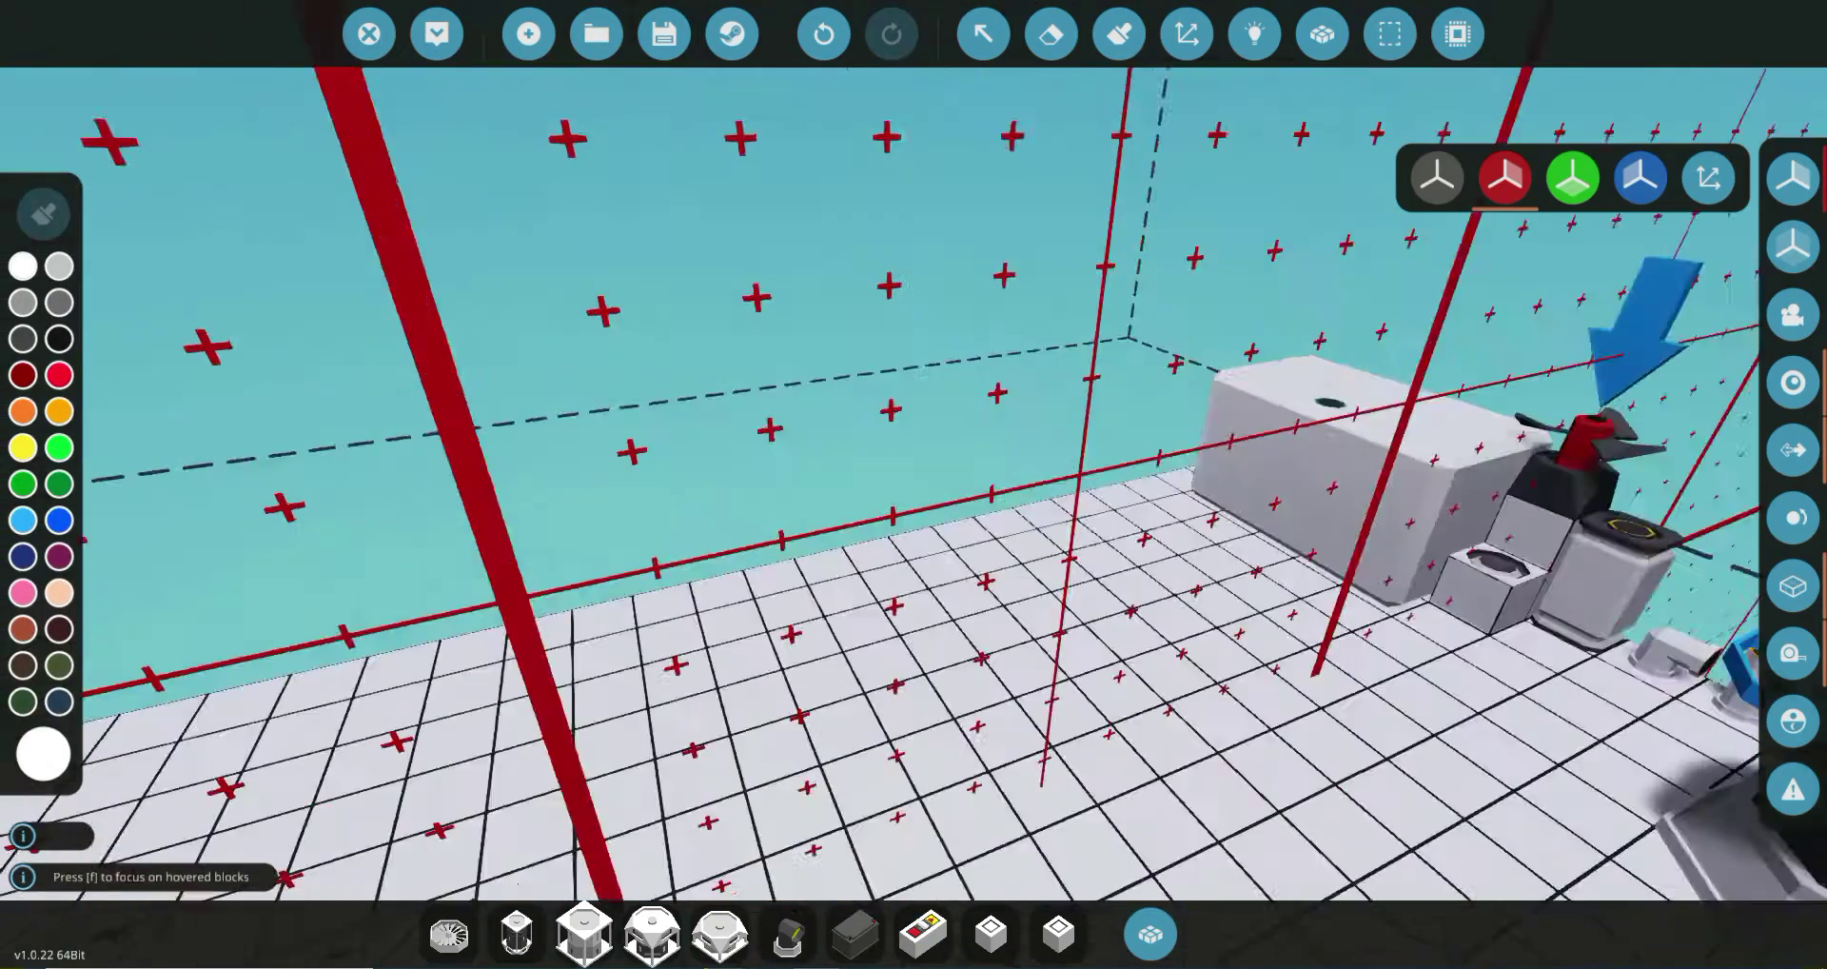
key("w")
key("a")
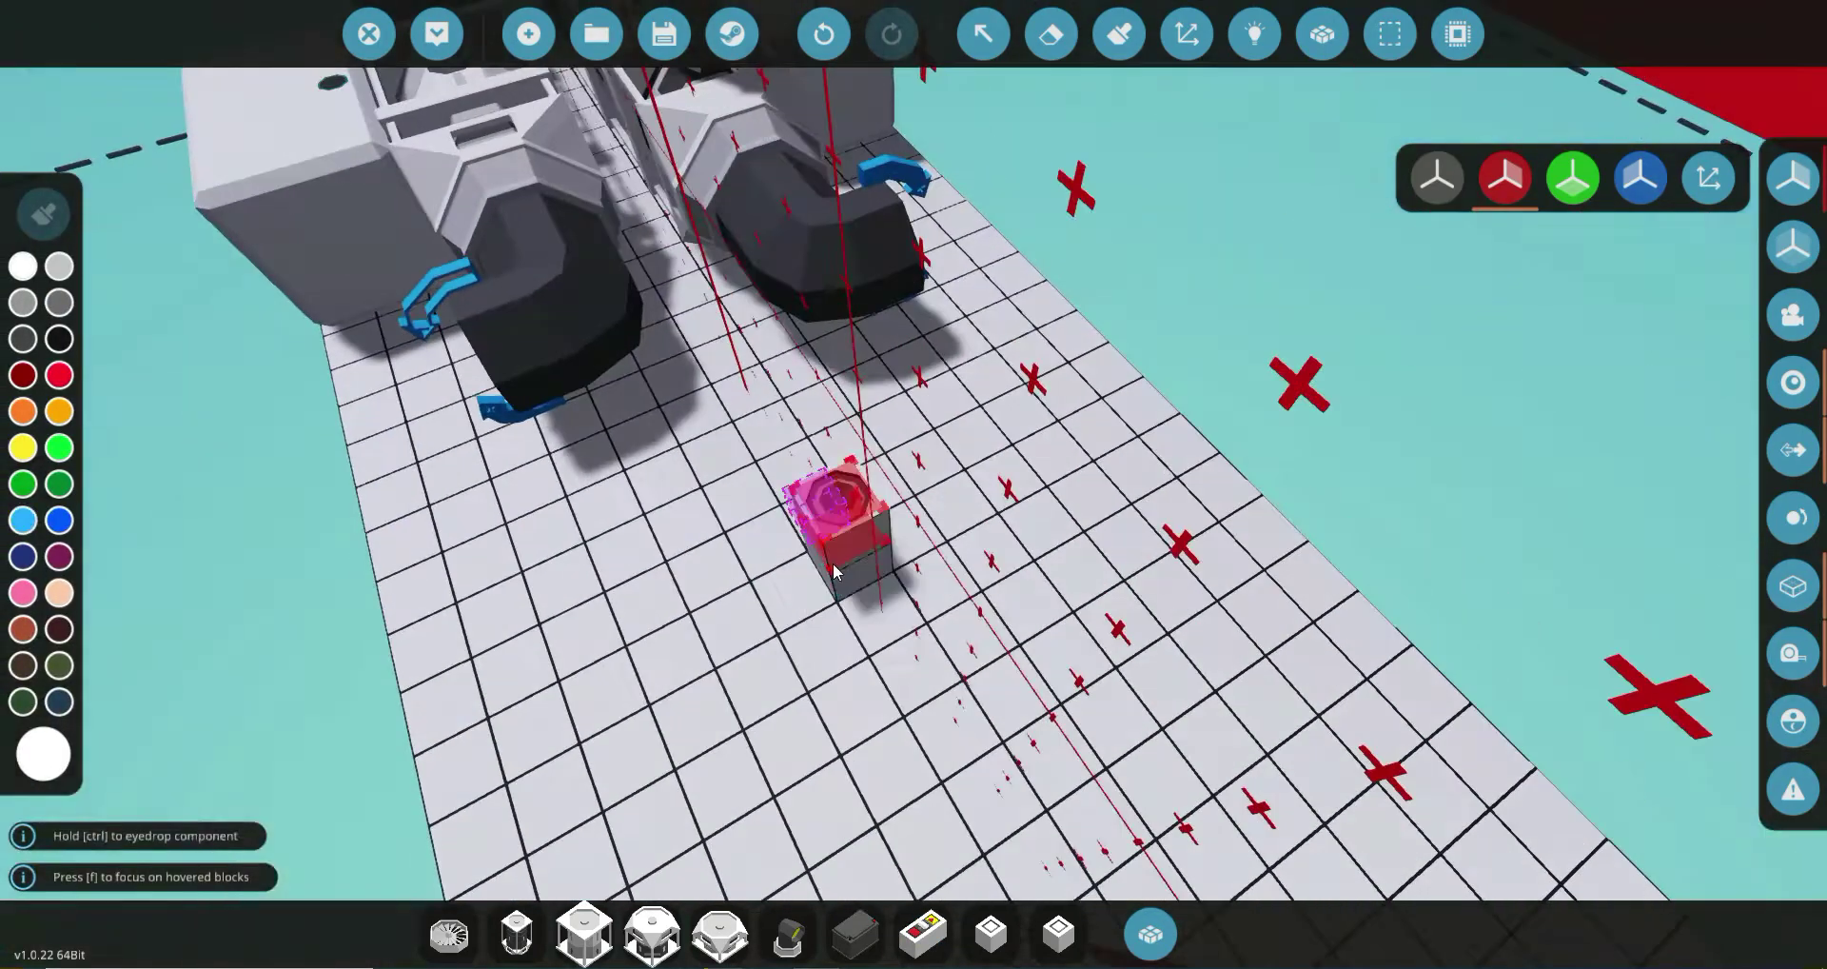
left_click(983, 34)
left_click(824, 493)
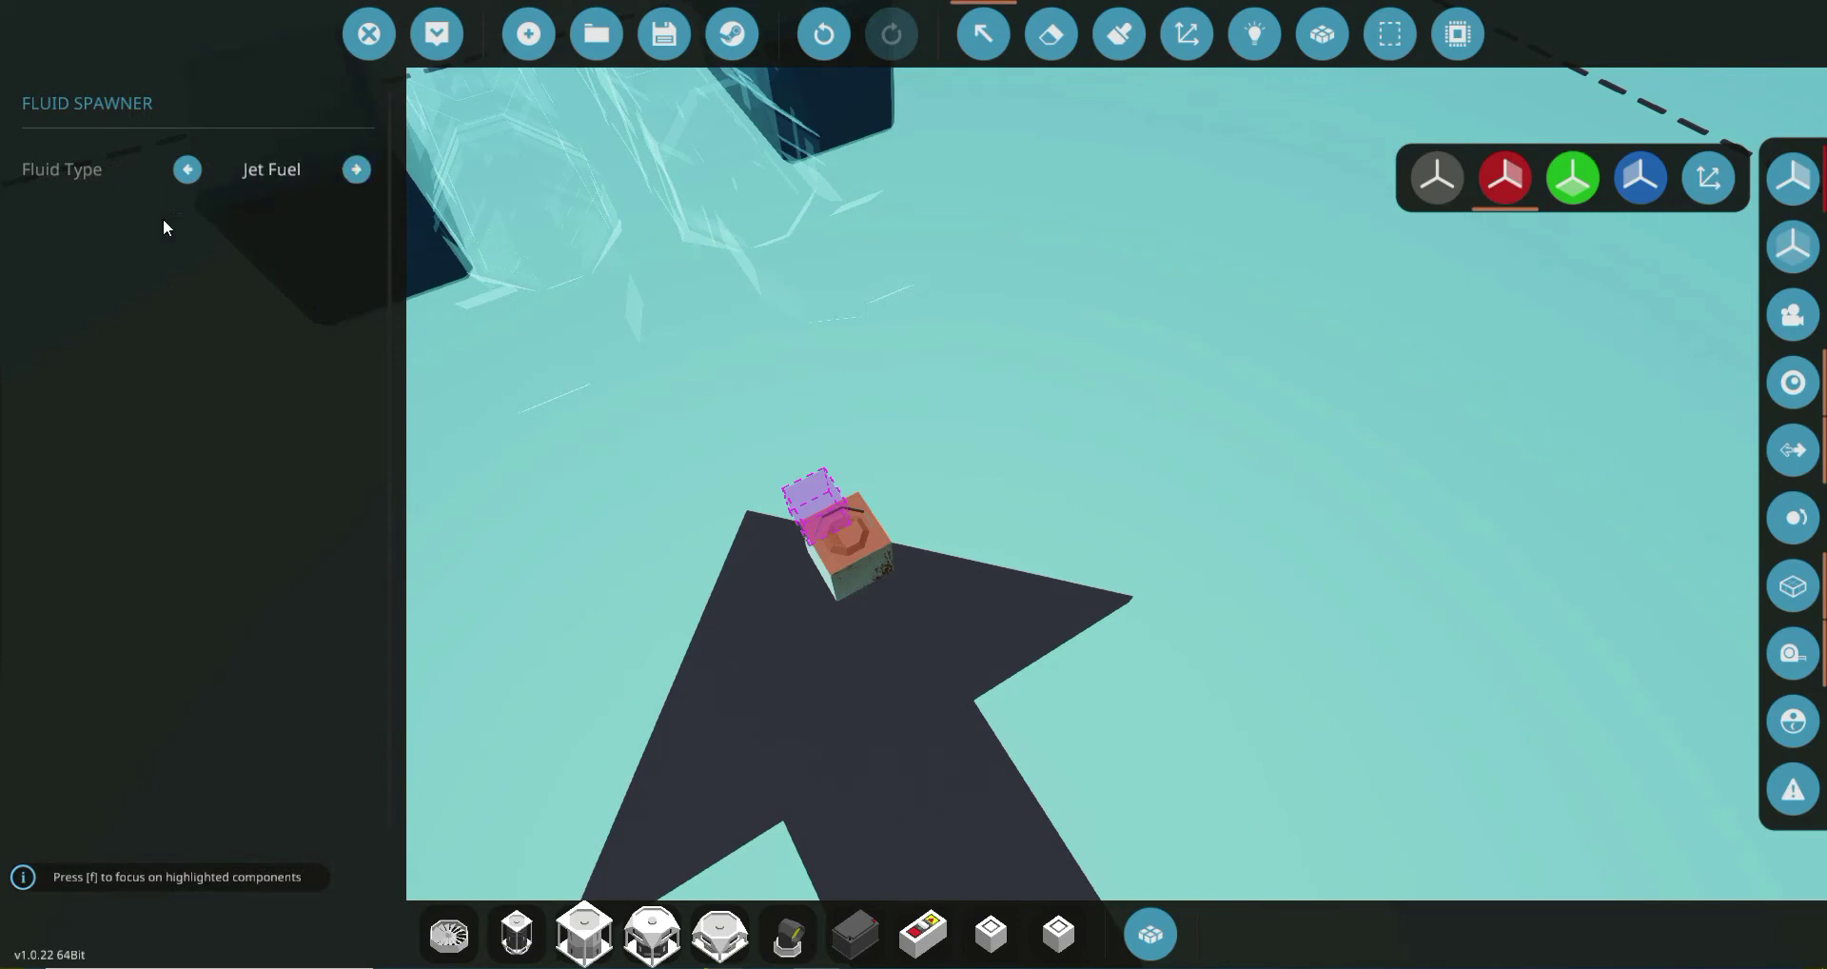
left_click(1052, 35)
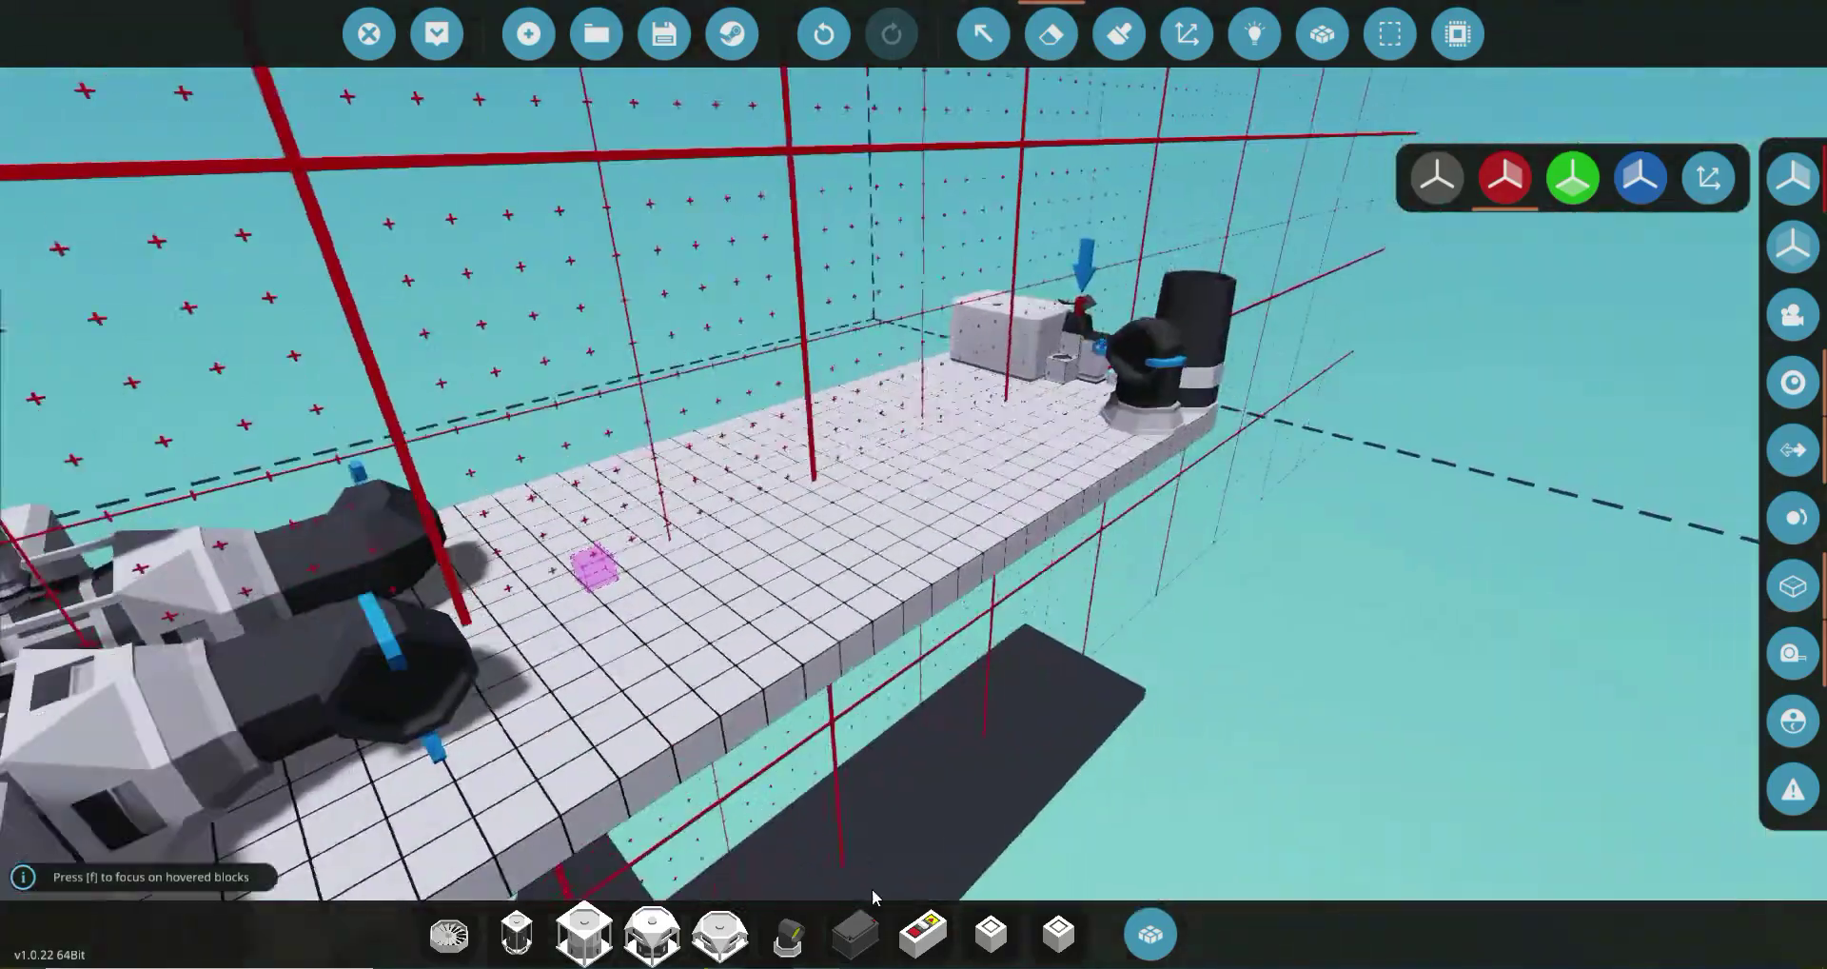
Connect the fluid port of each large fluid tank to the adjacent combustion chamber with mirrored pipes.
left_click(854, 931)
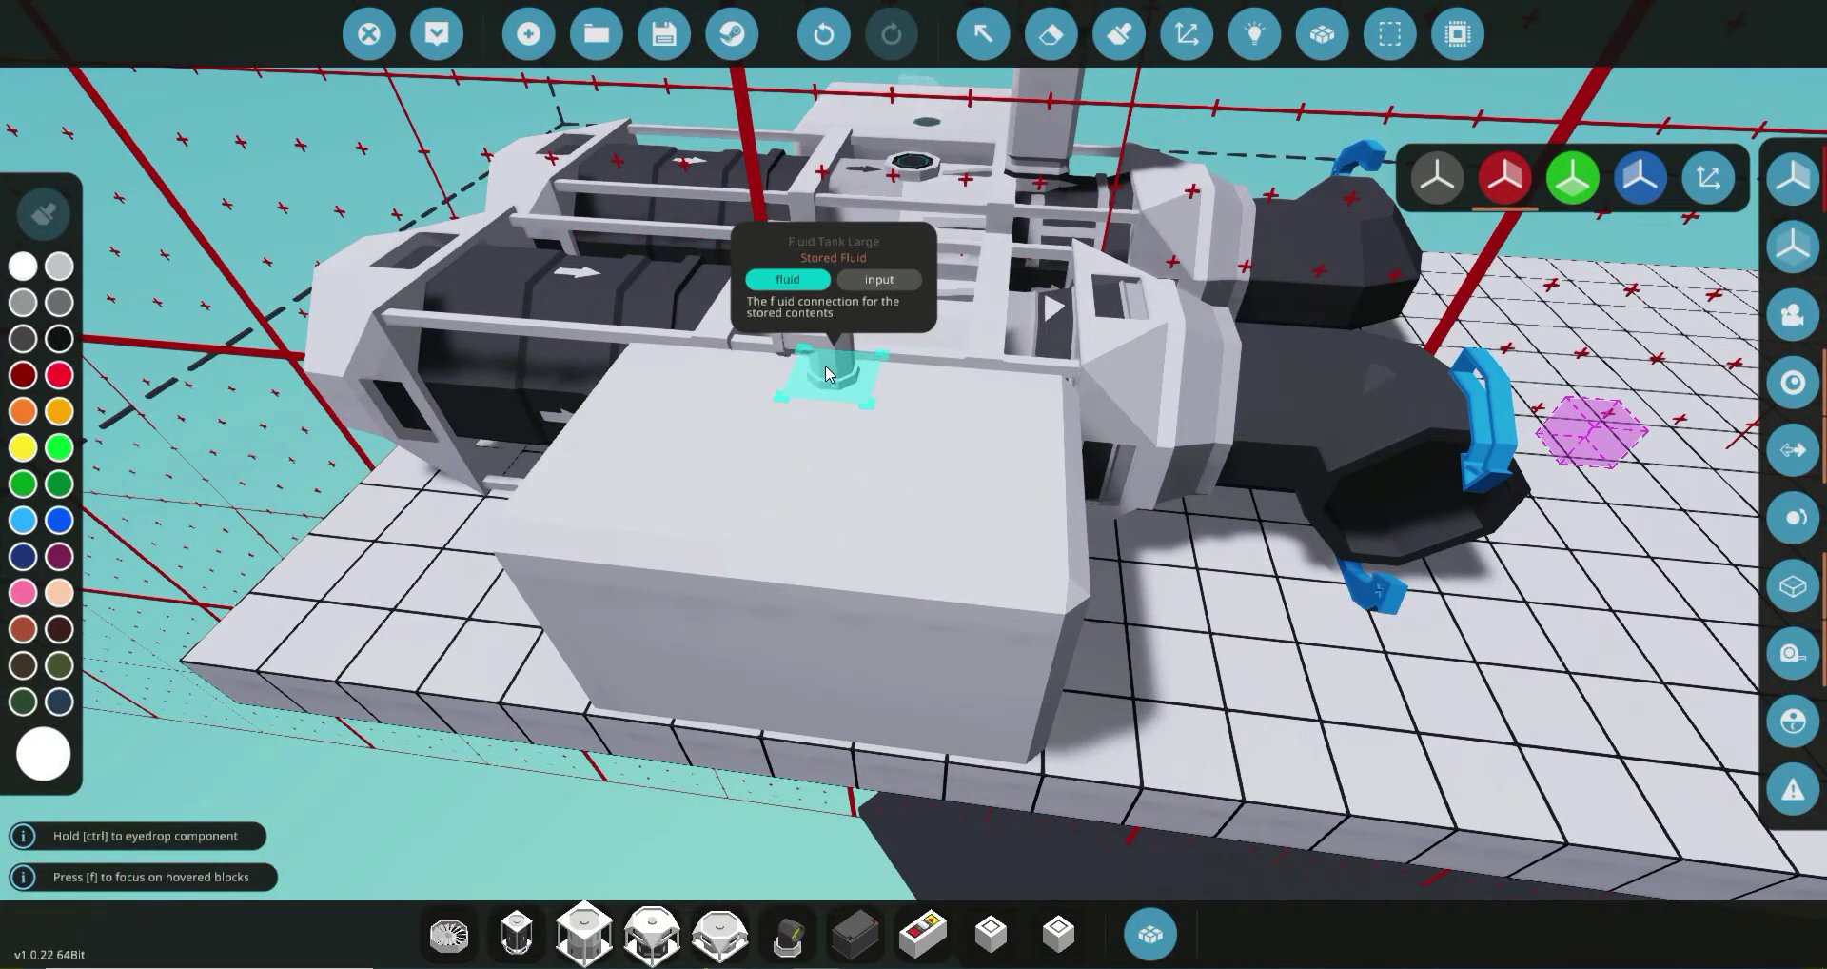
key("f")
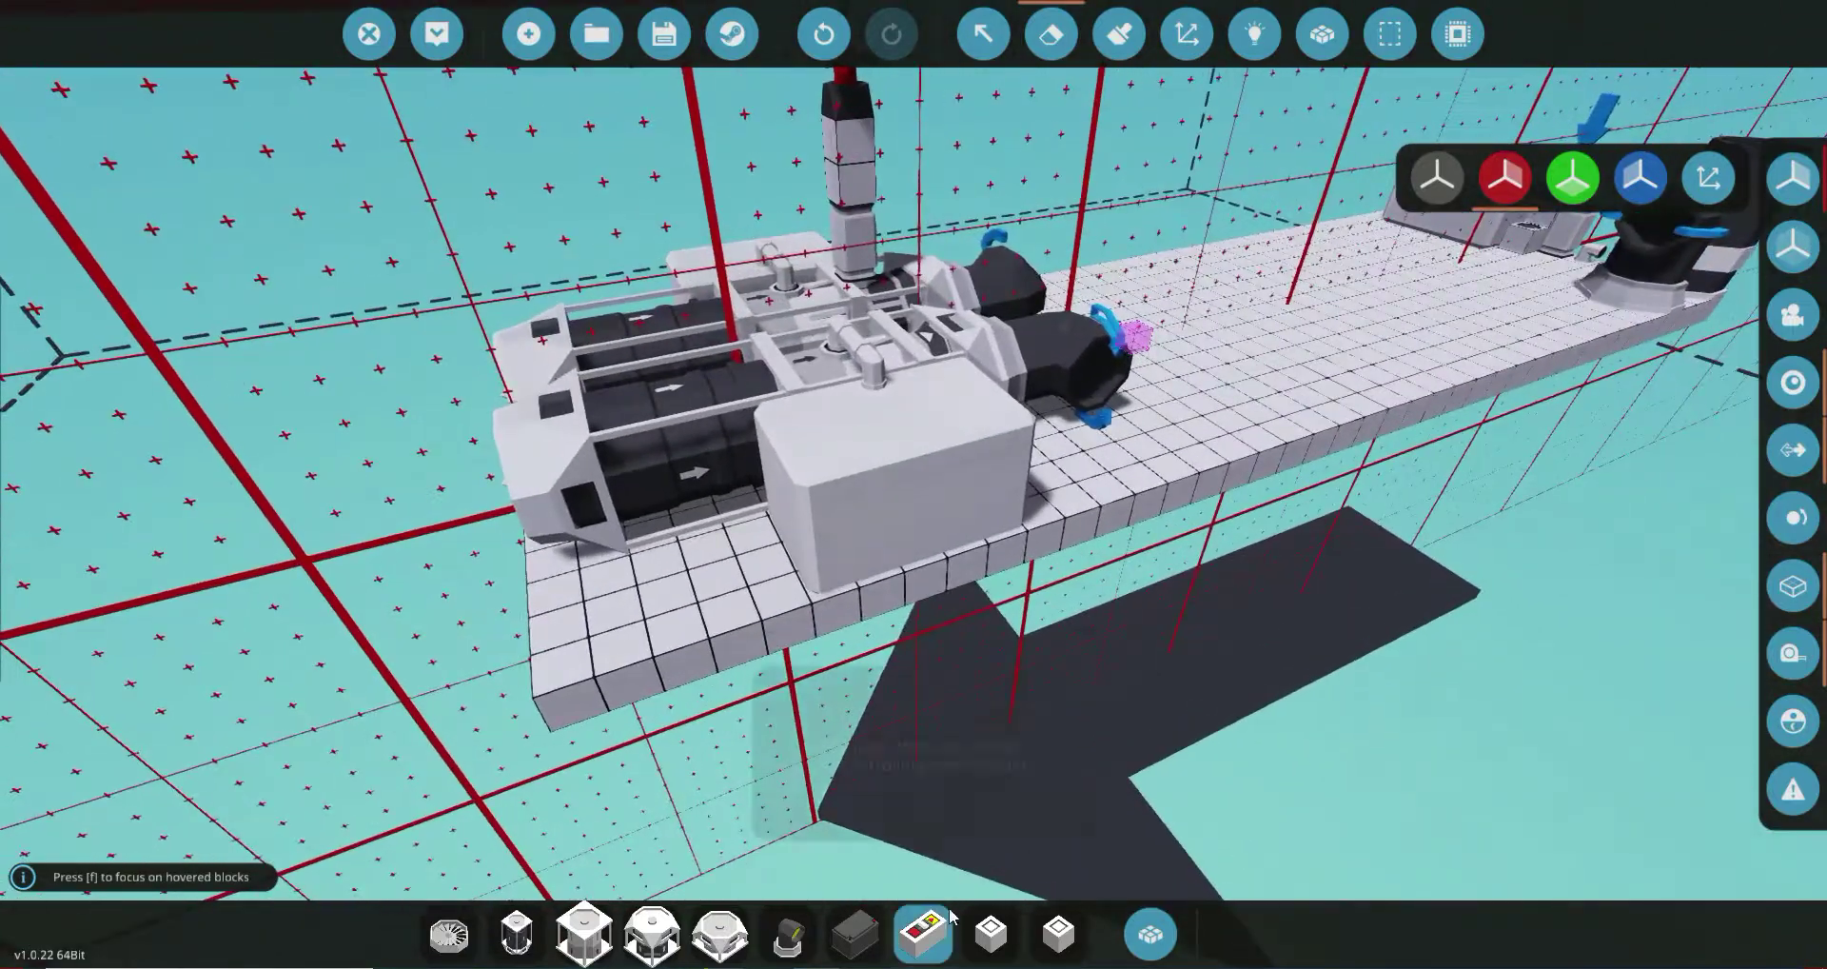
Place a mirrored pair of batteries on the platform directly in front of the large fluid tanks.
left_click(922, 933)
key("a")
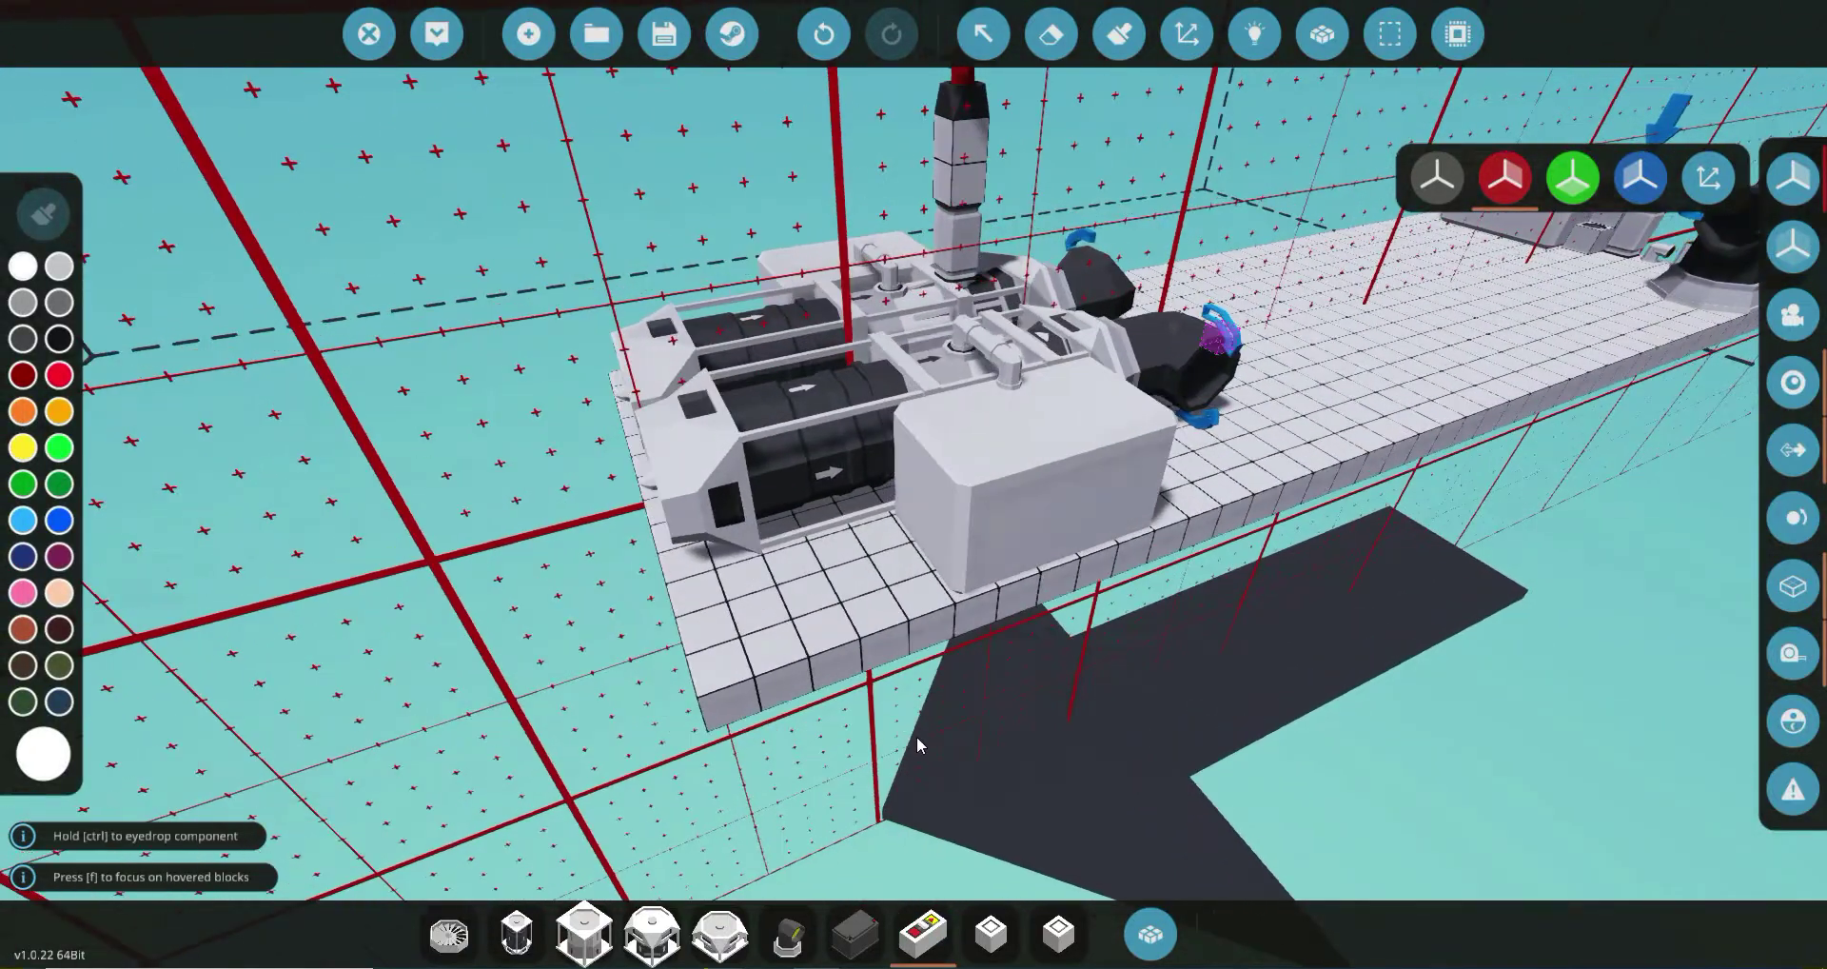
left_click(856, 934)
key("w")
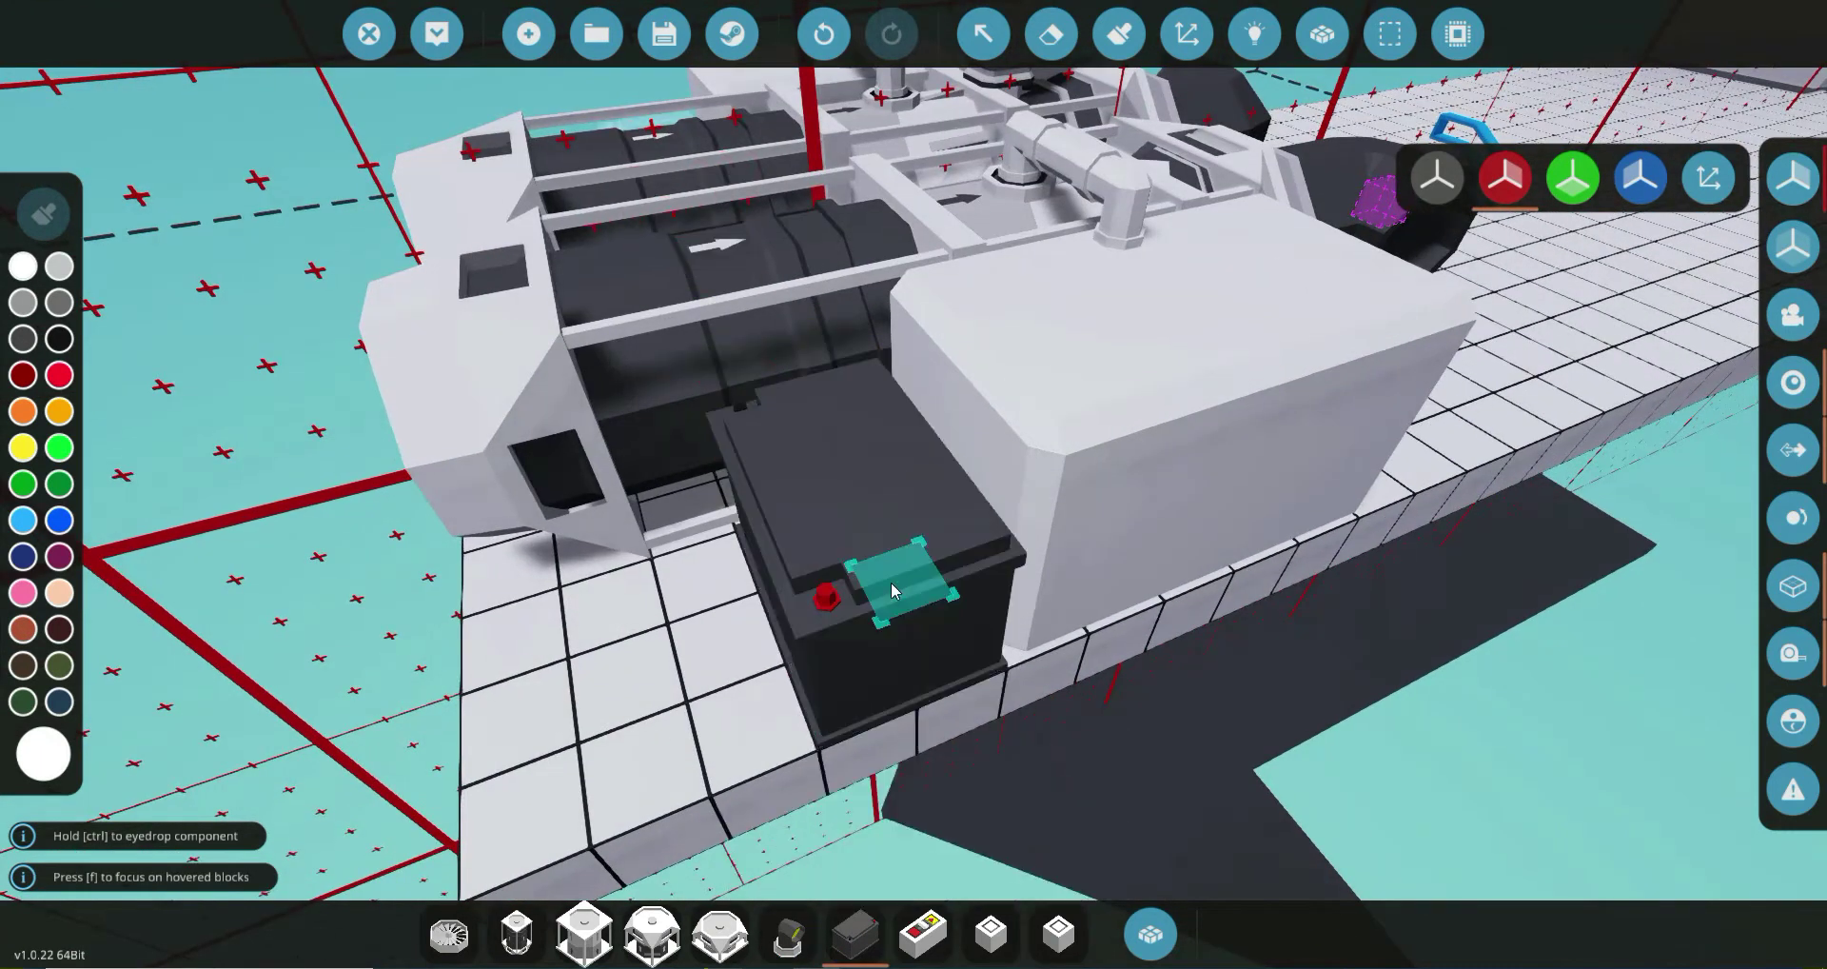
key("s")
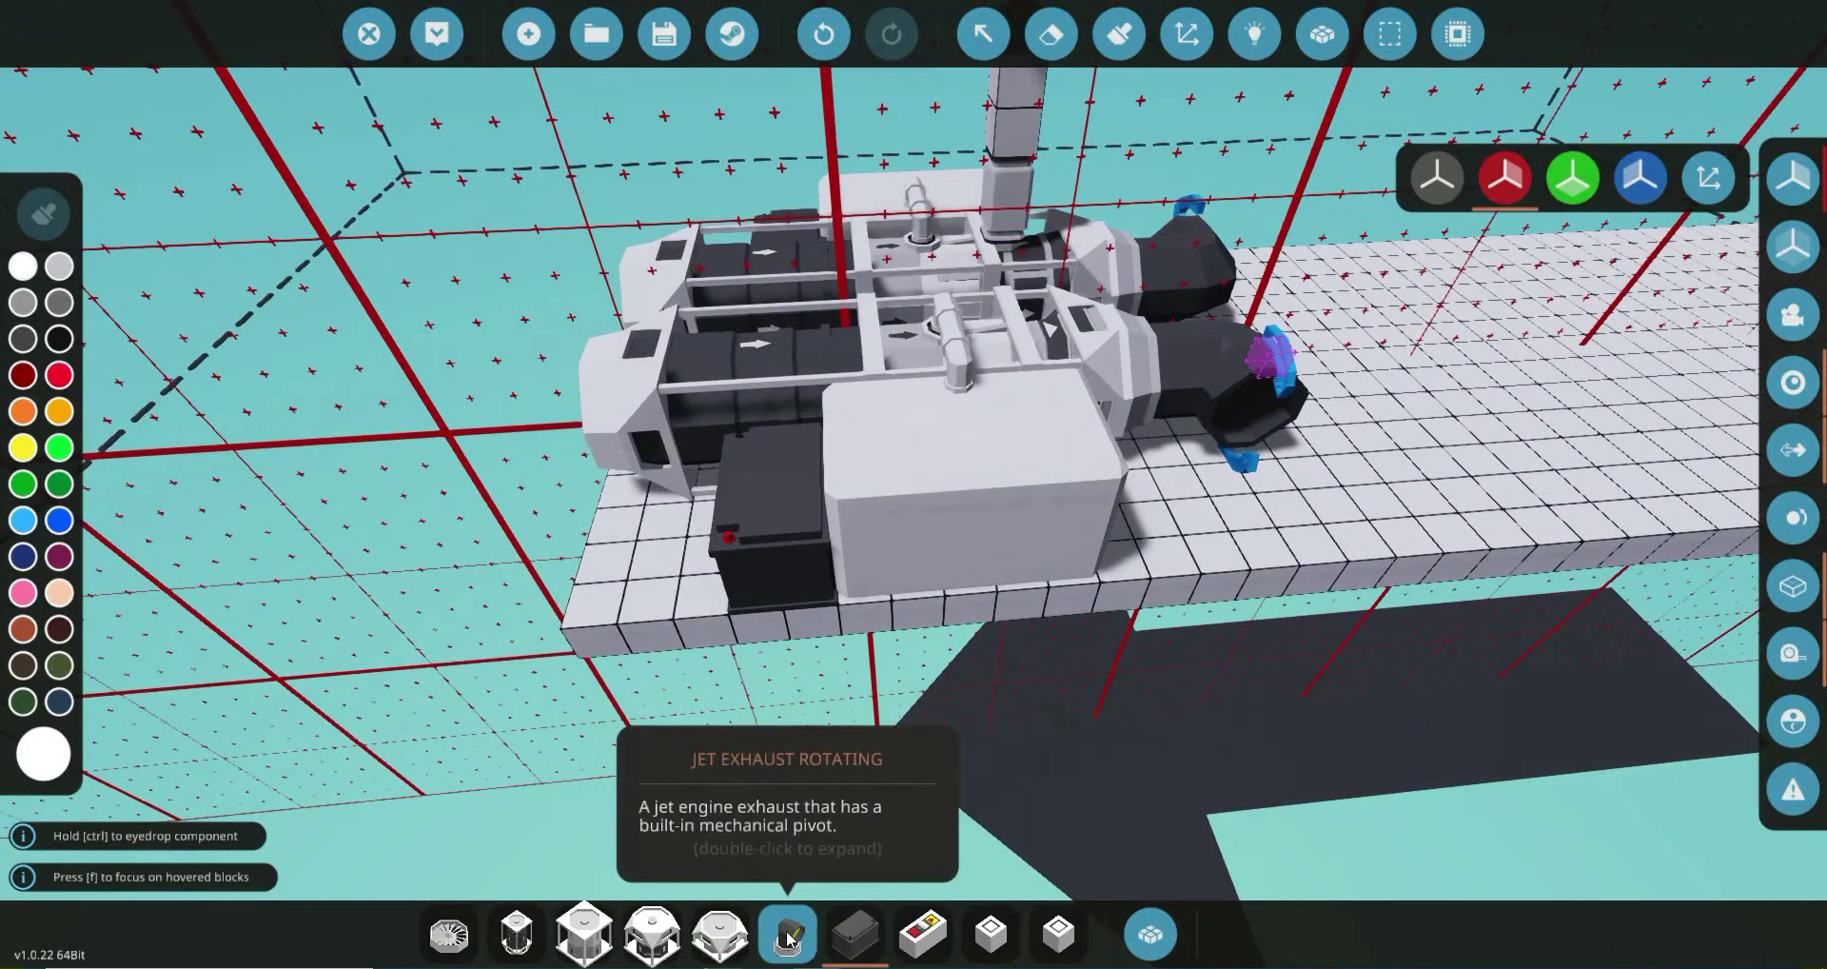
Place two throttle levers side by side next to each battery, at the intake end of the platform.
left_click(923, 935)
key("w")
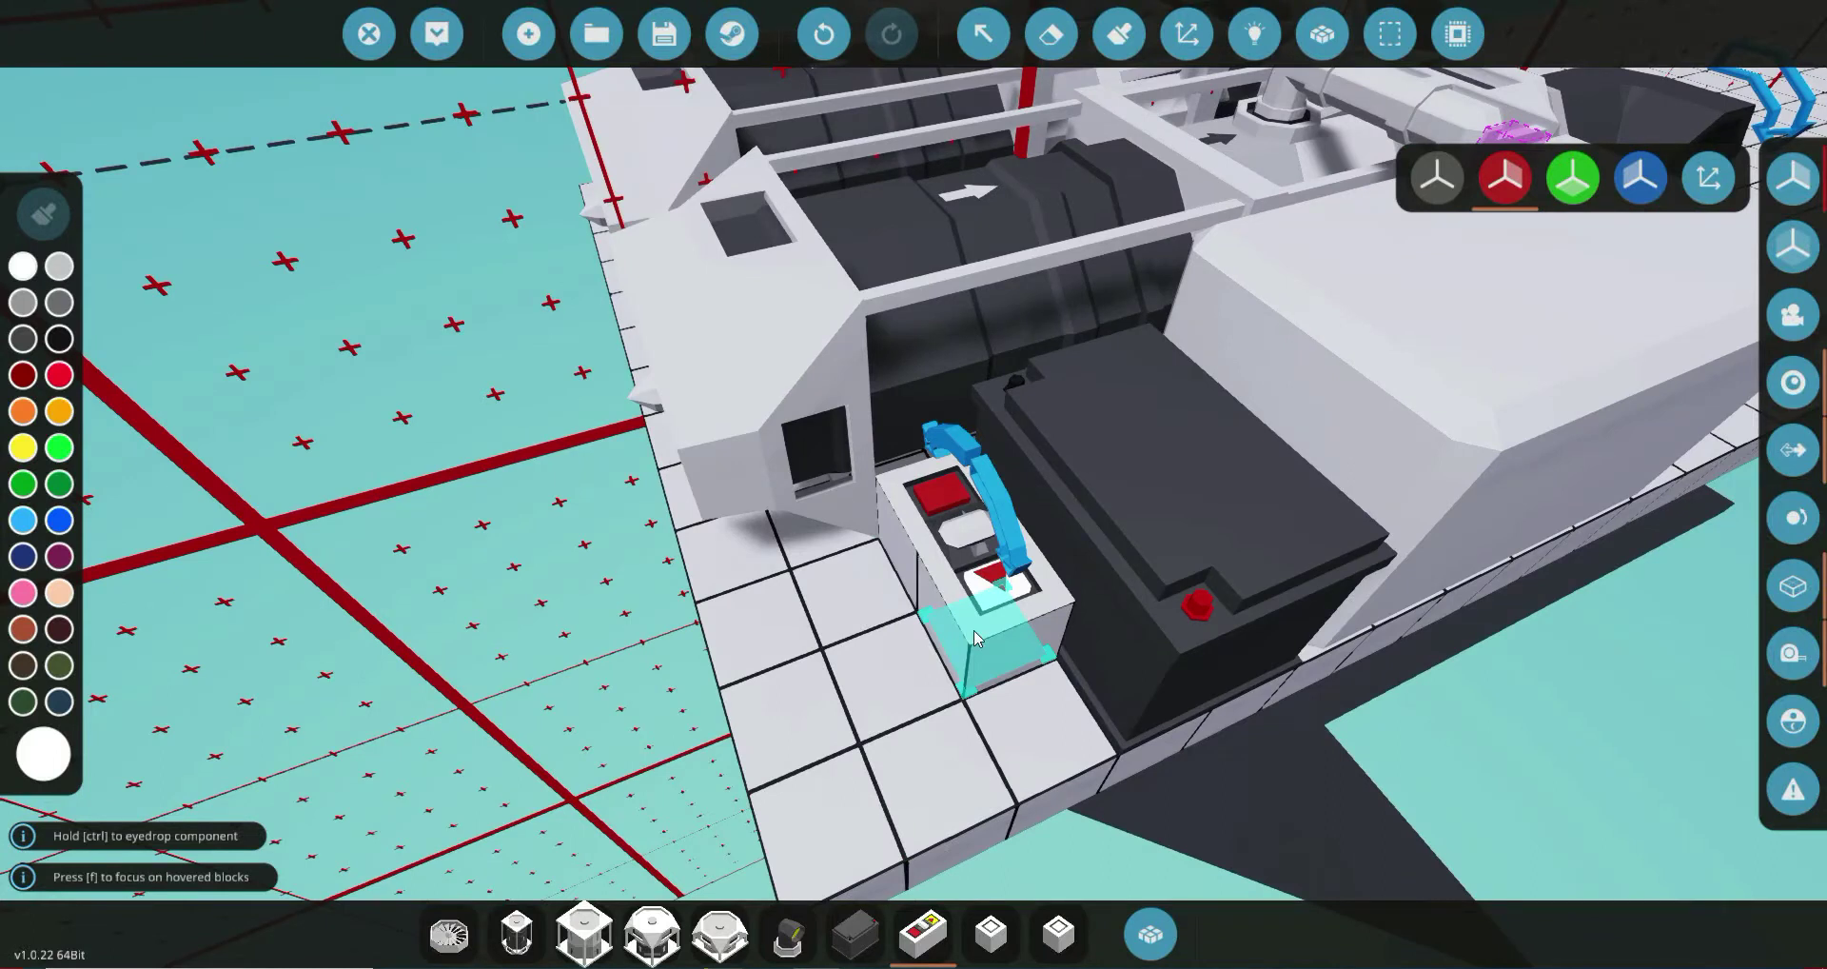
left_click(975, 638)
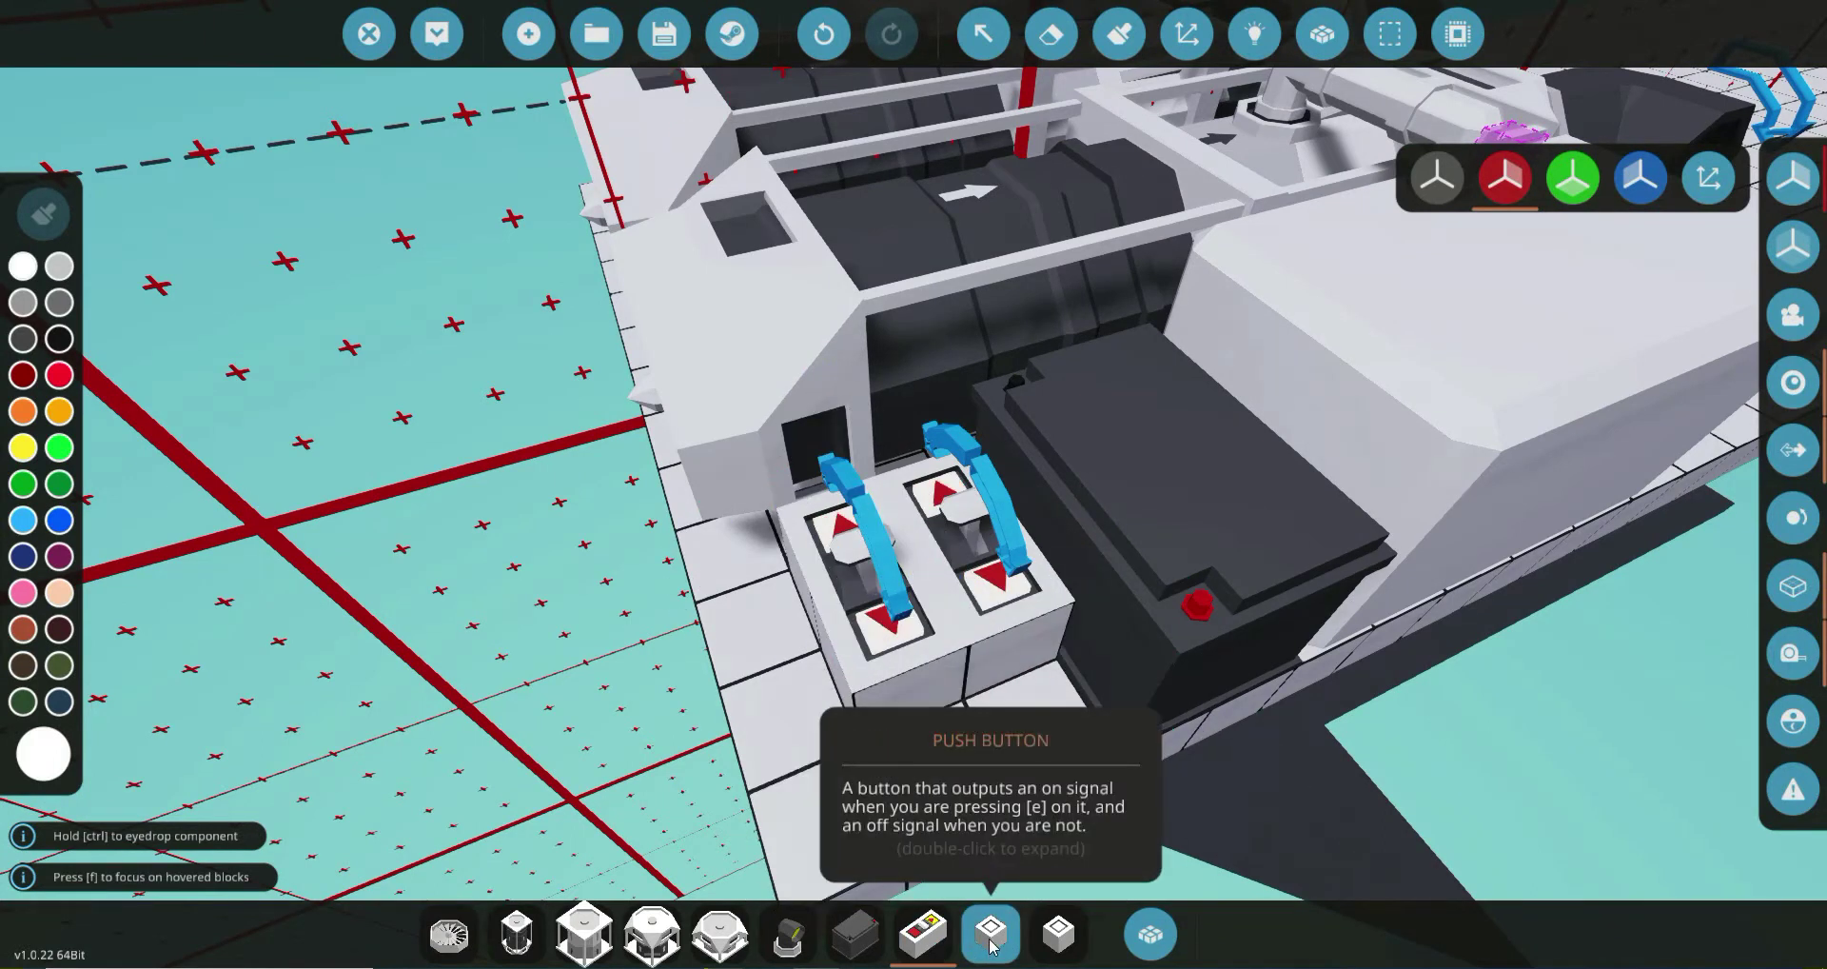
Place an upward-facing push button beside the battery, on the outer side of the nearer throttle lever.
key("s")
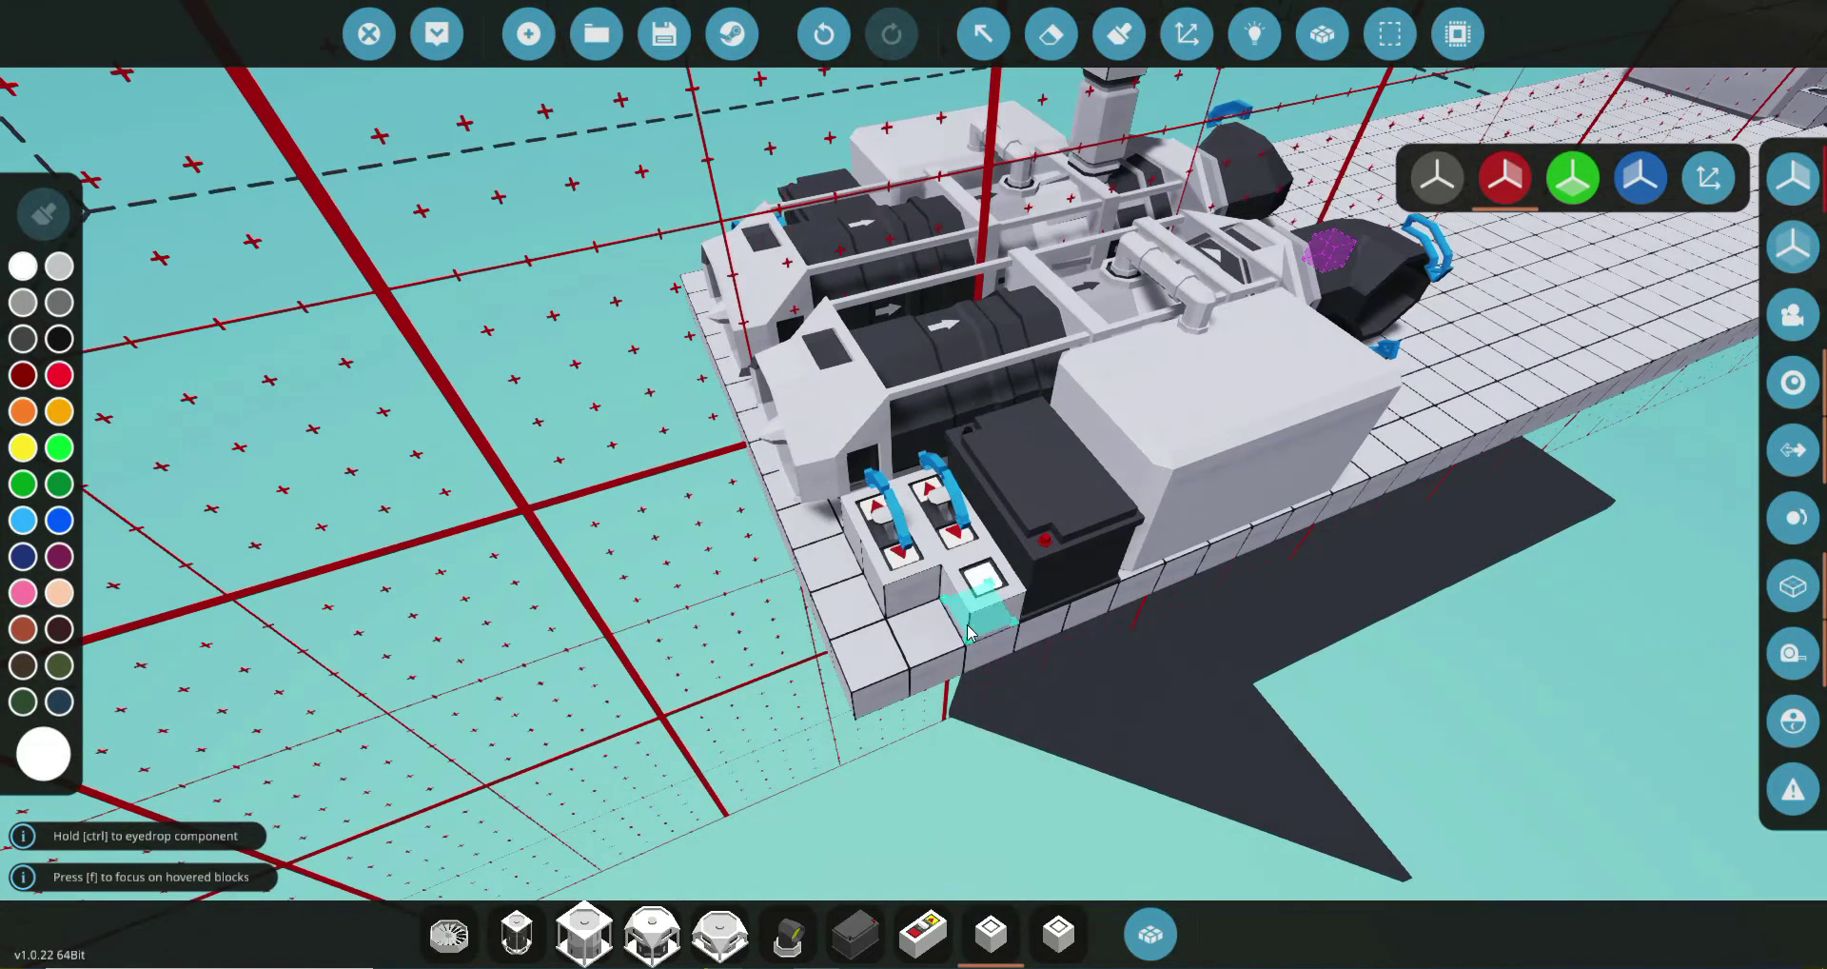
key("w")
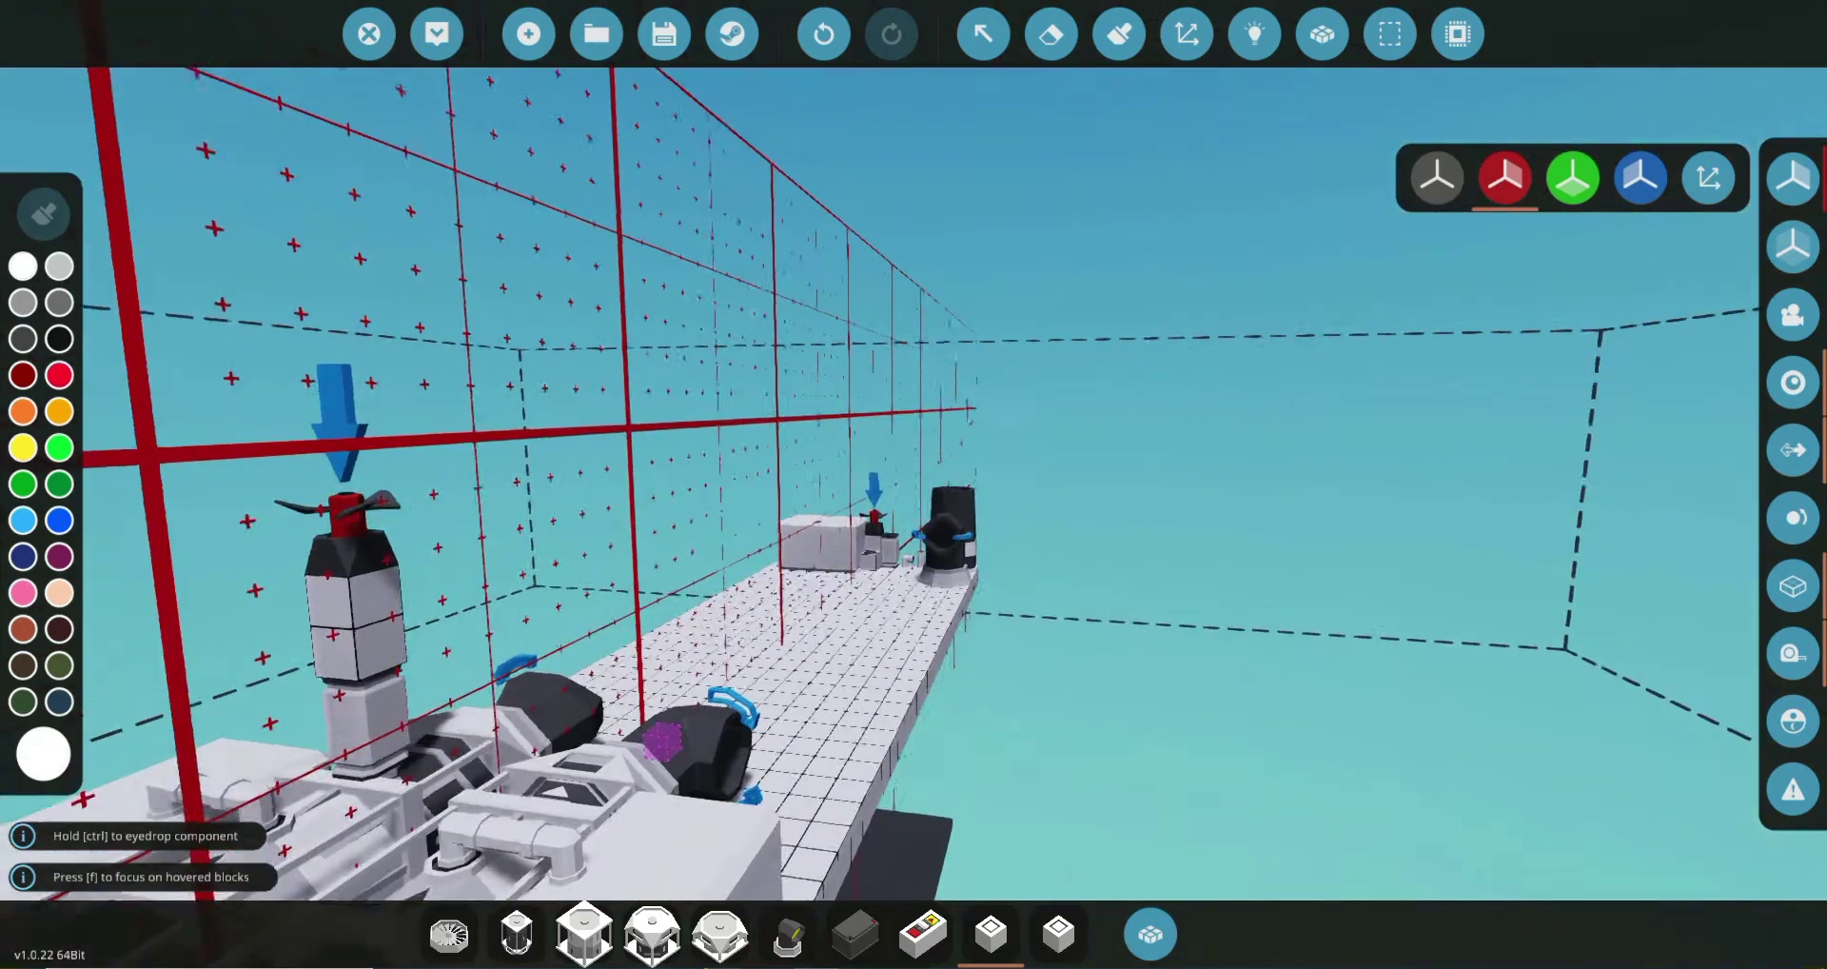
key("s")
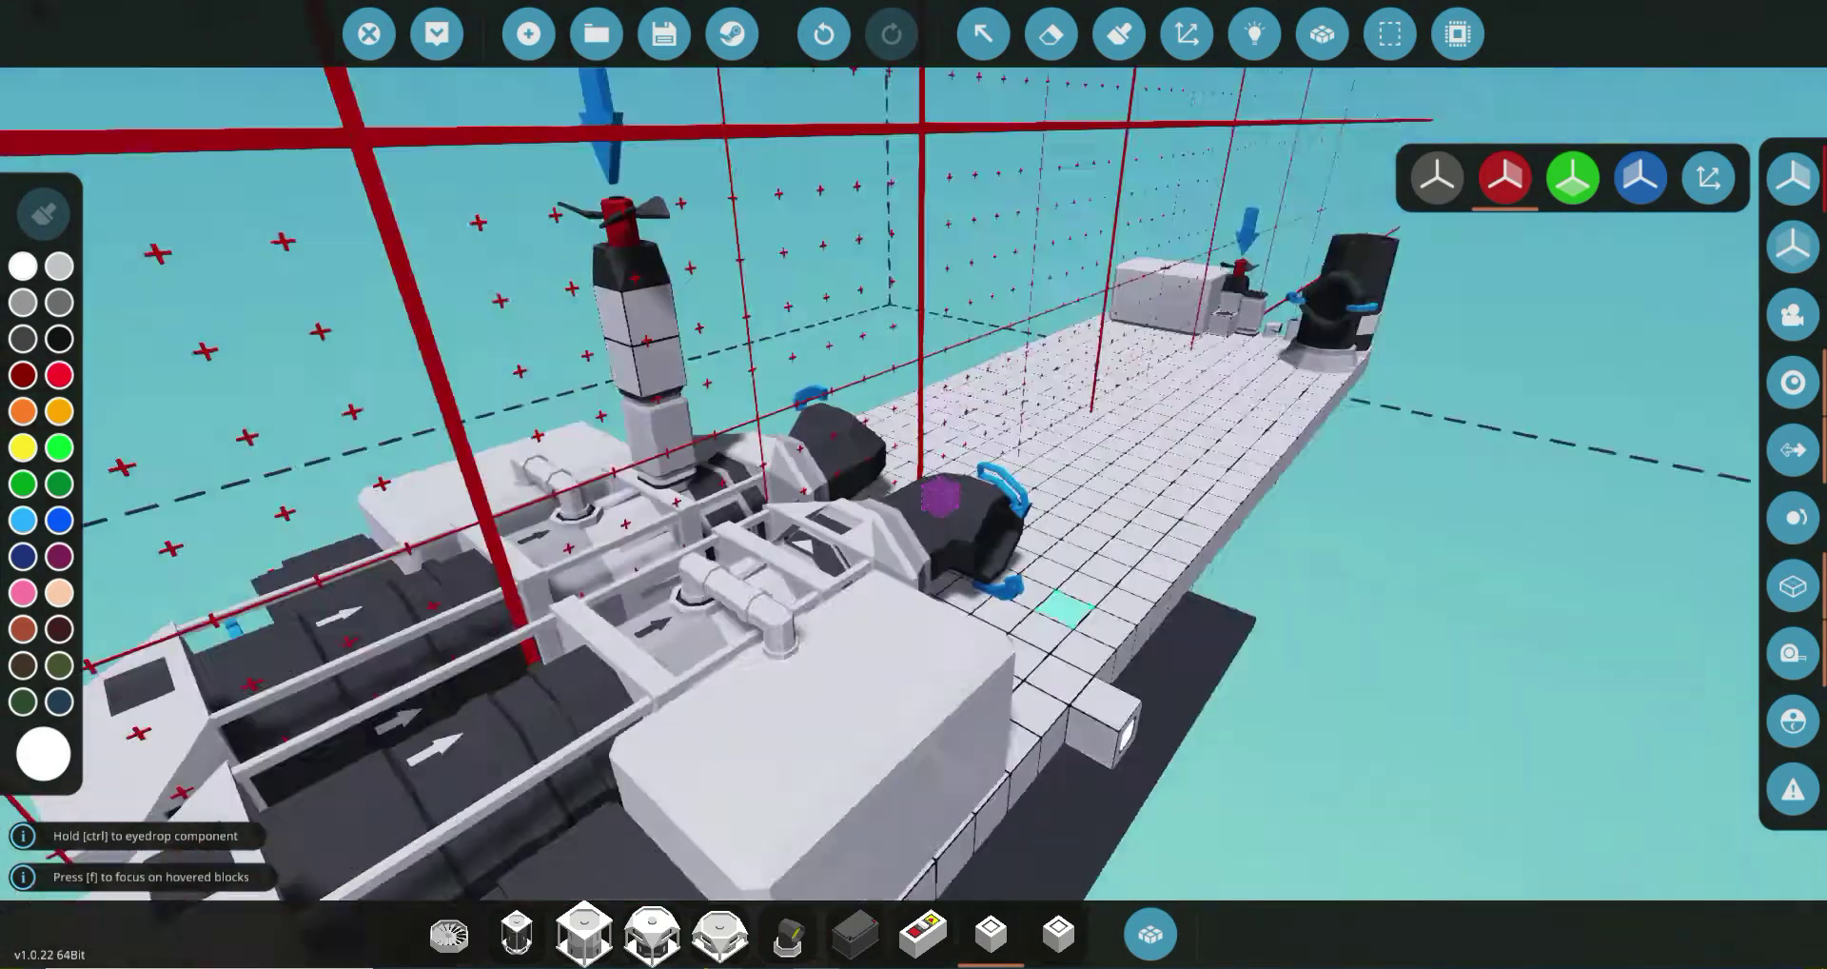
key("f")
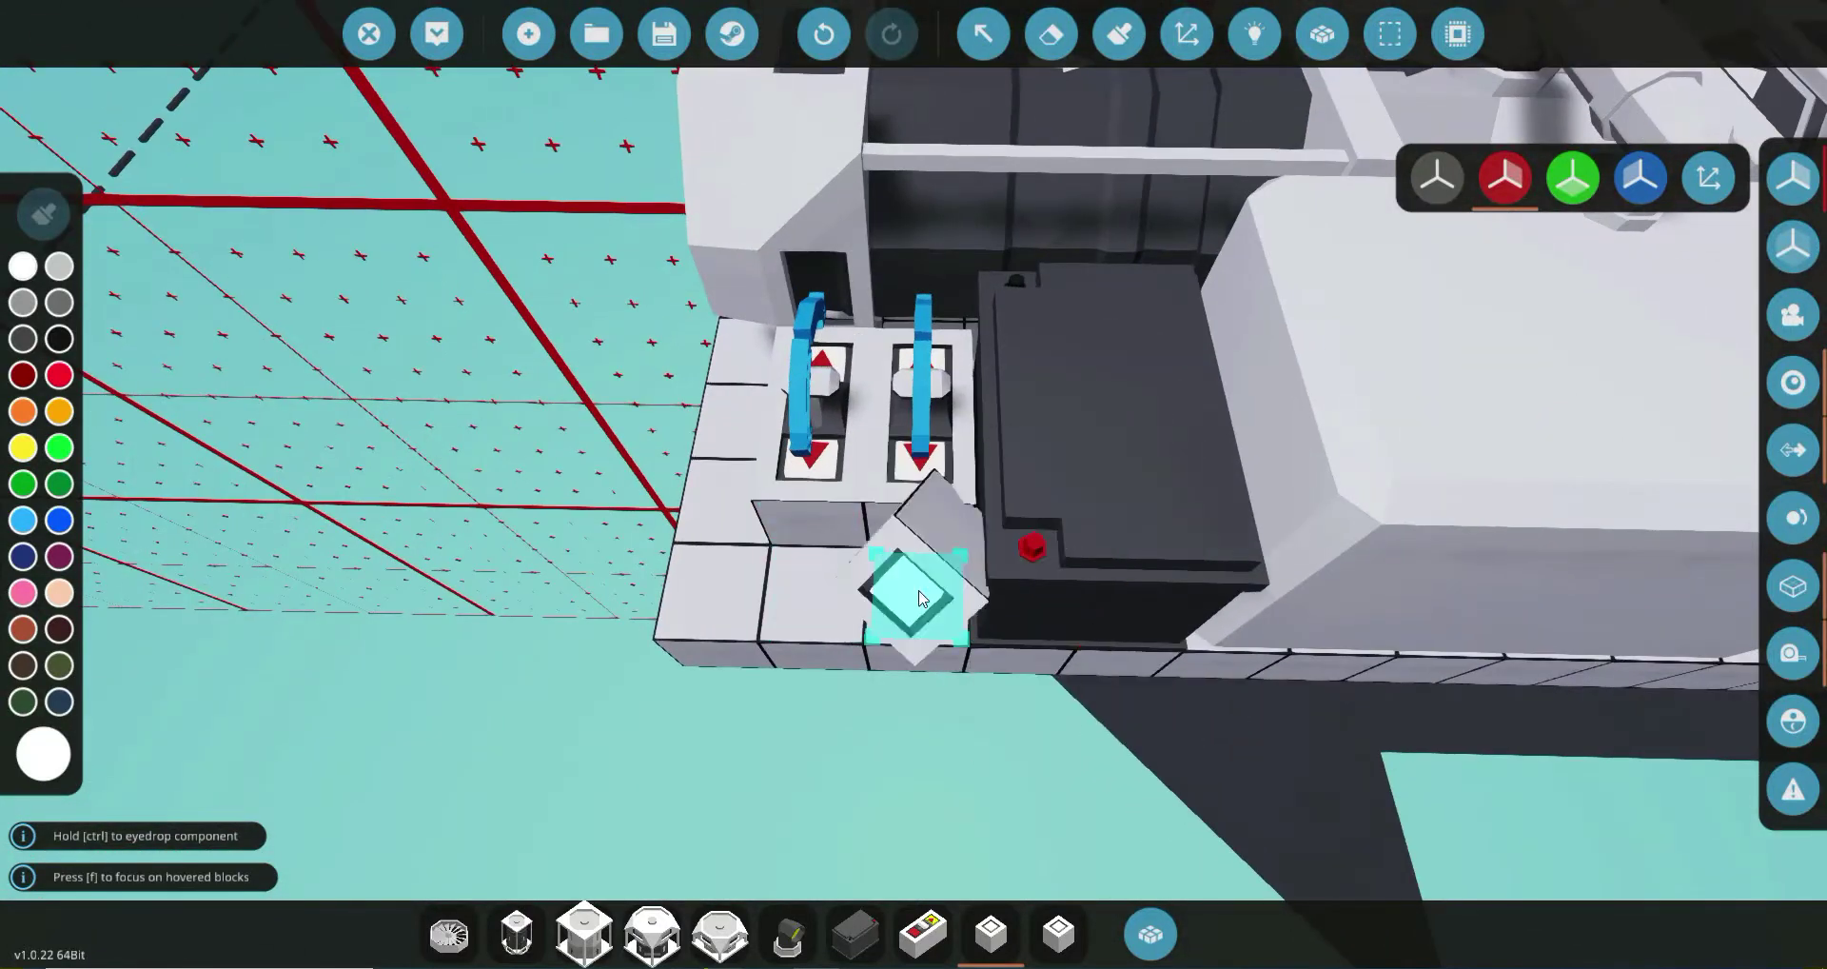
key("f")
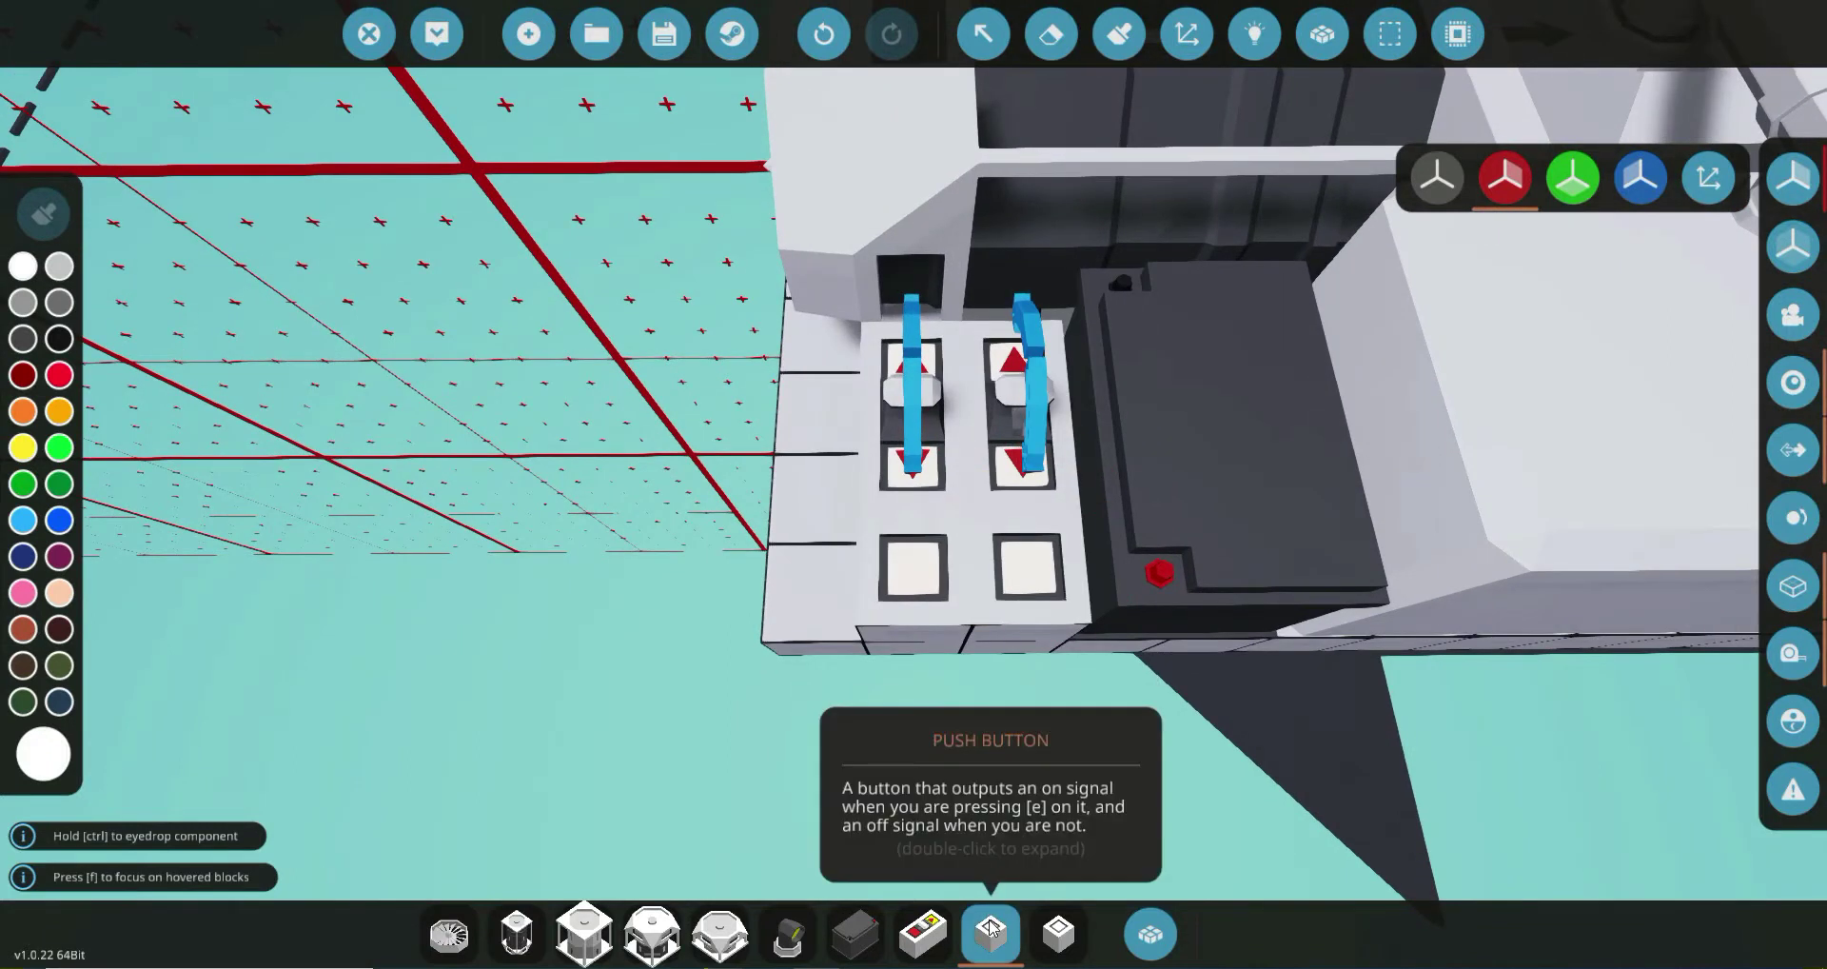
Place a toggle button beside the push button, in line with the throttle lever farther from the battery.
left_click(1059, 933)
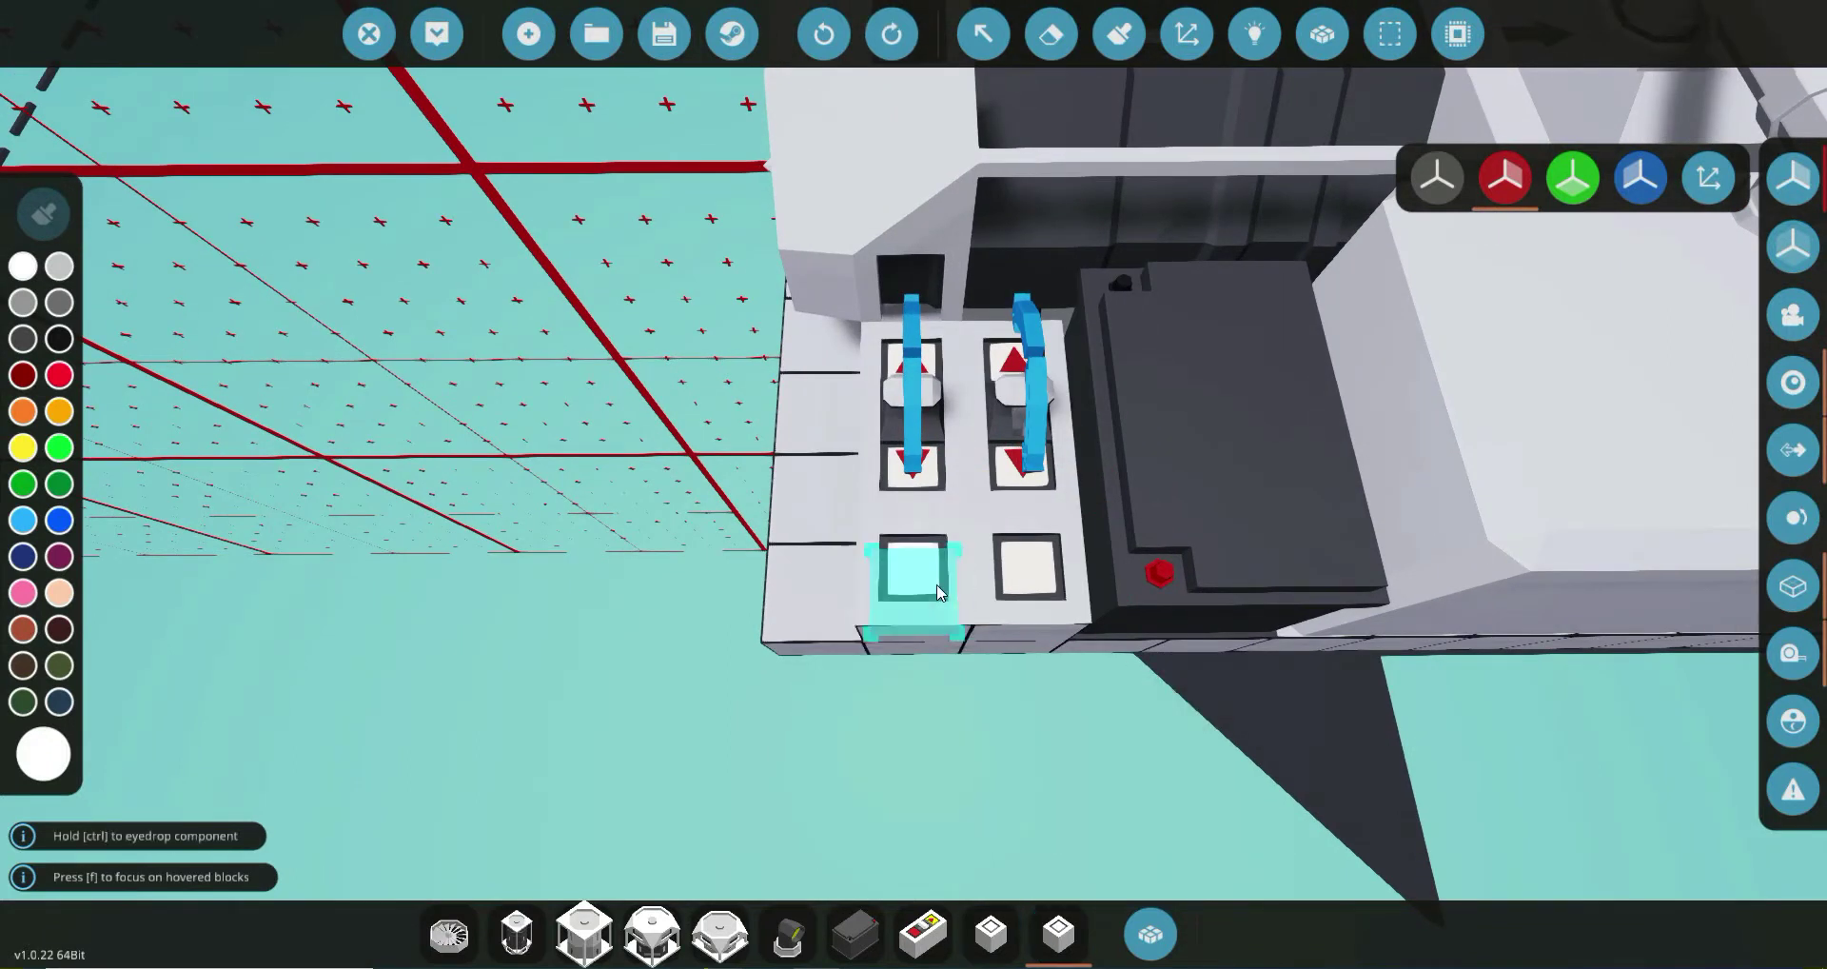
key("f")
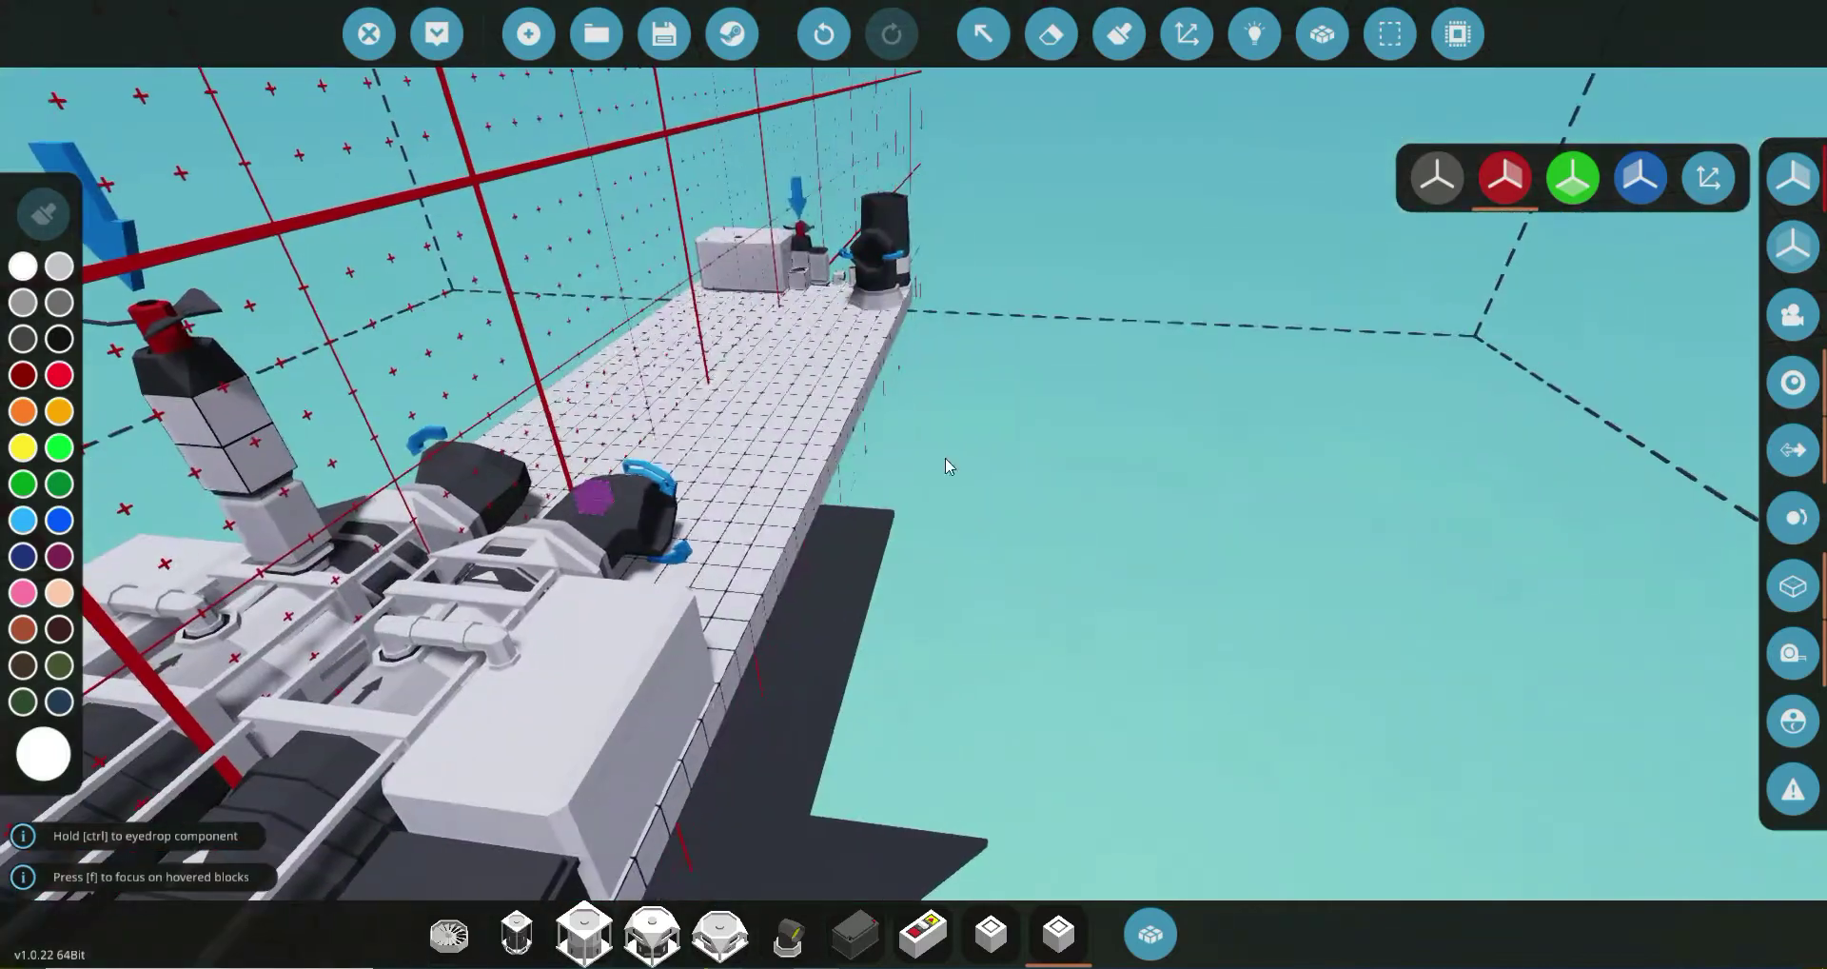
key("f")
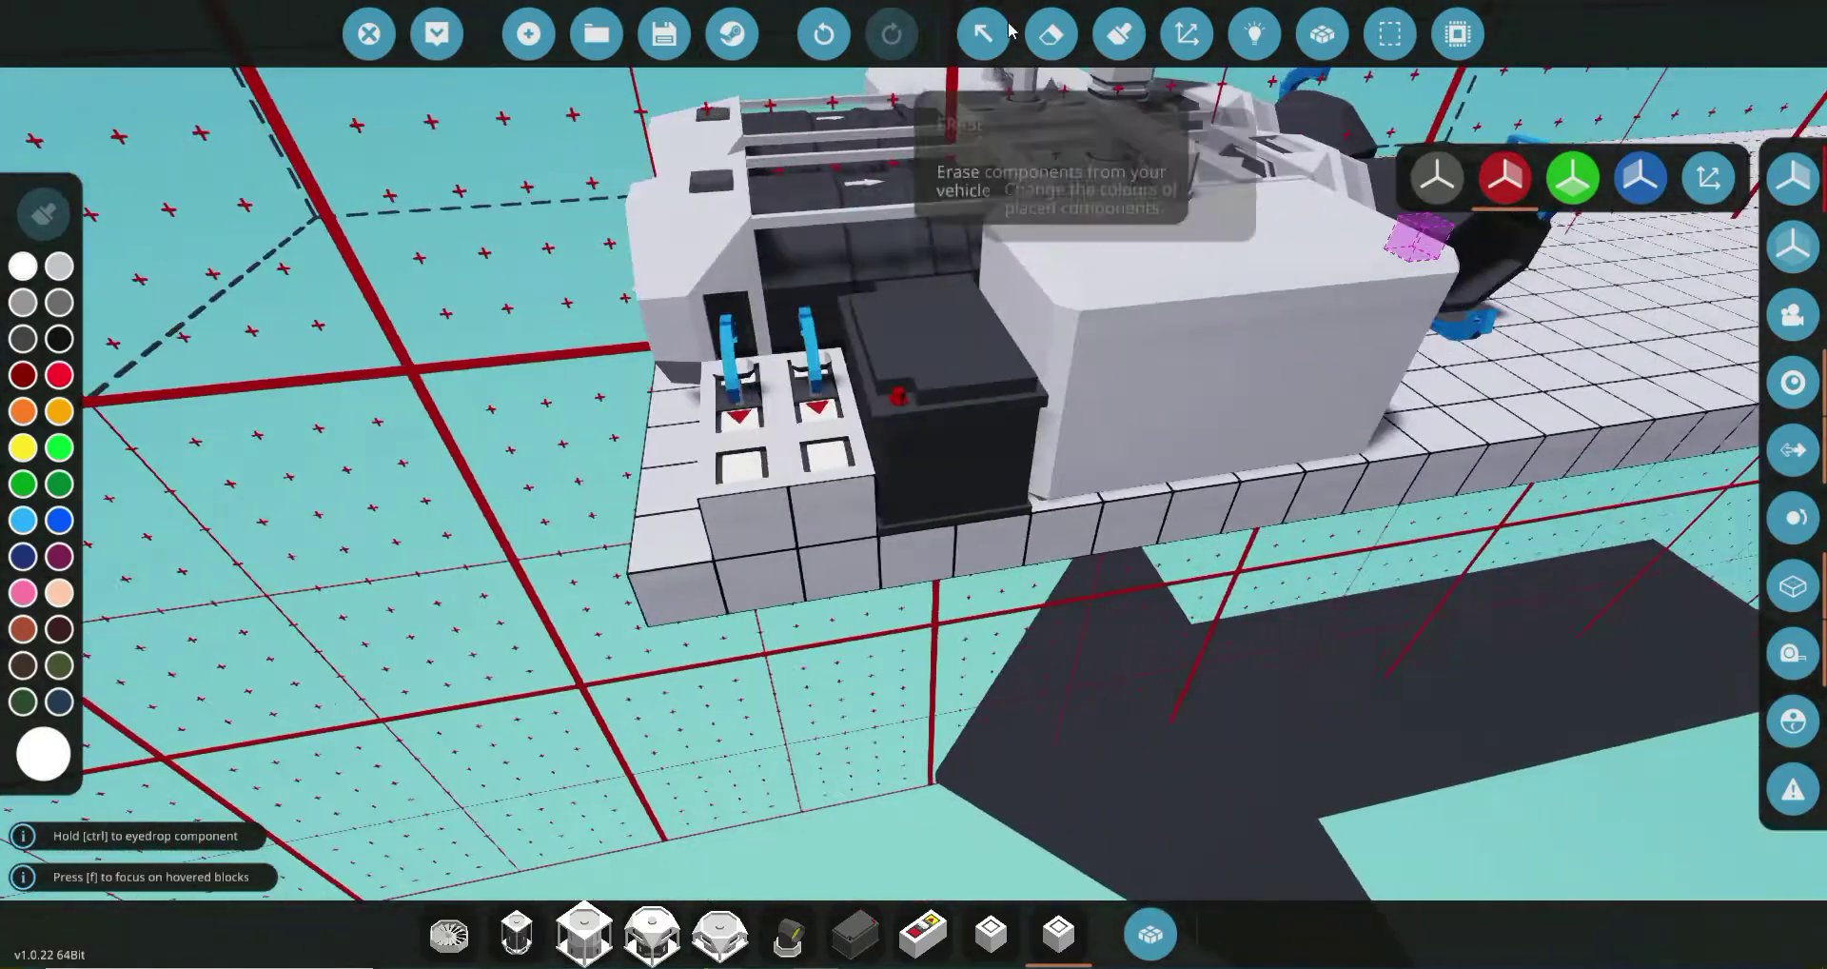
Set the toggle button's display name to After Burner and the push button's display name to Com.
key("1")
left_click(750, 495)
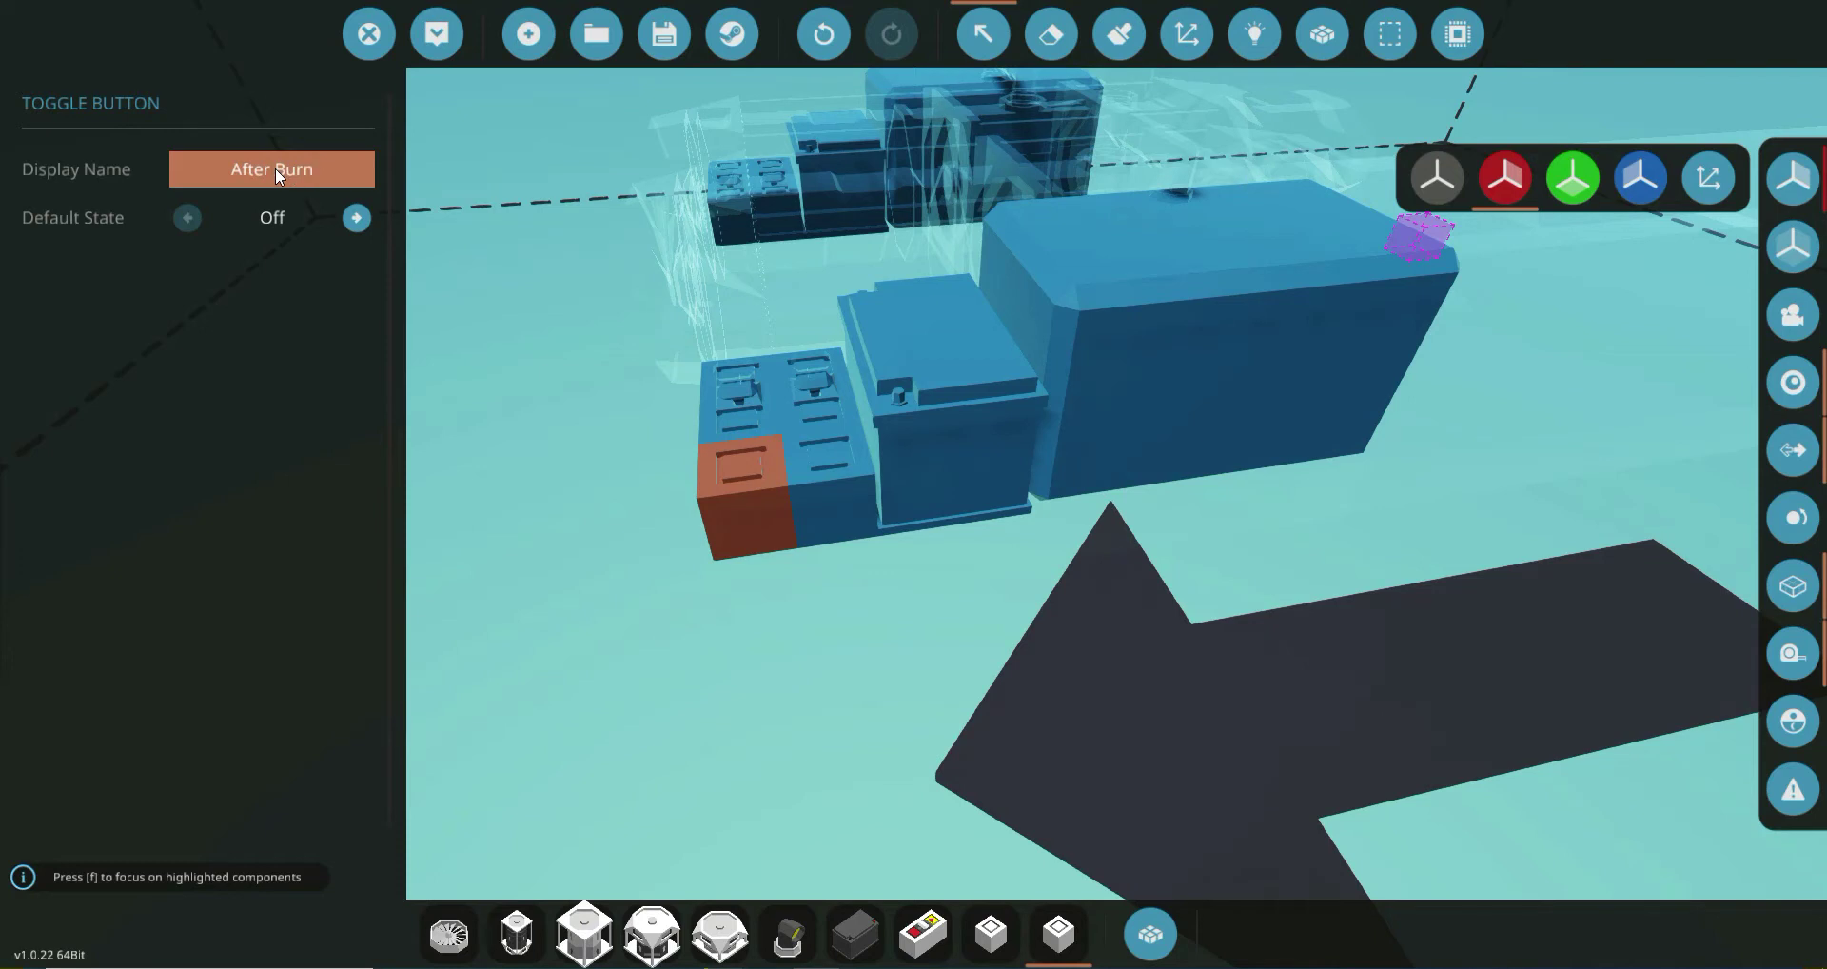
type("er")
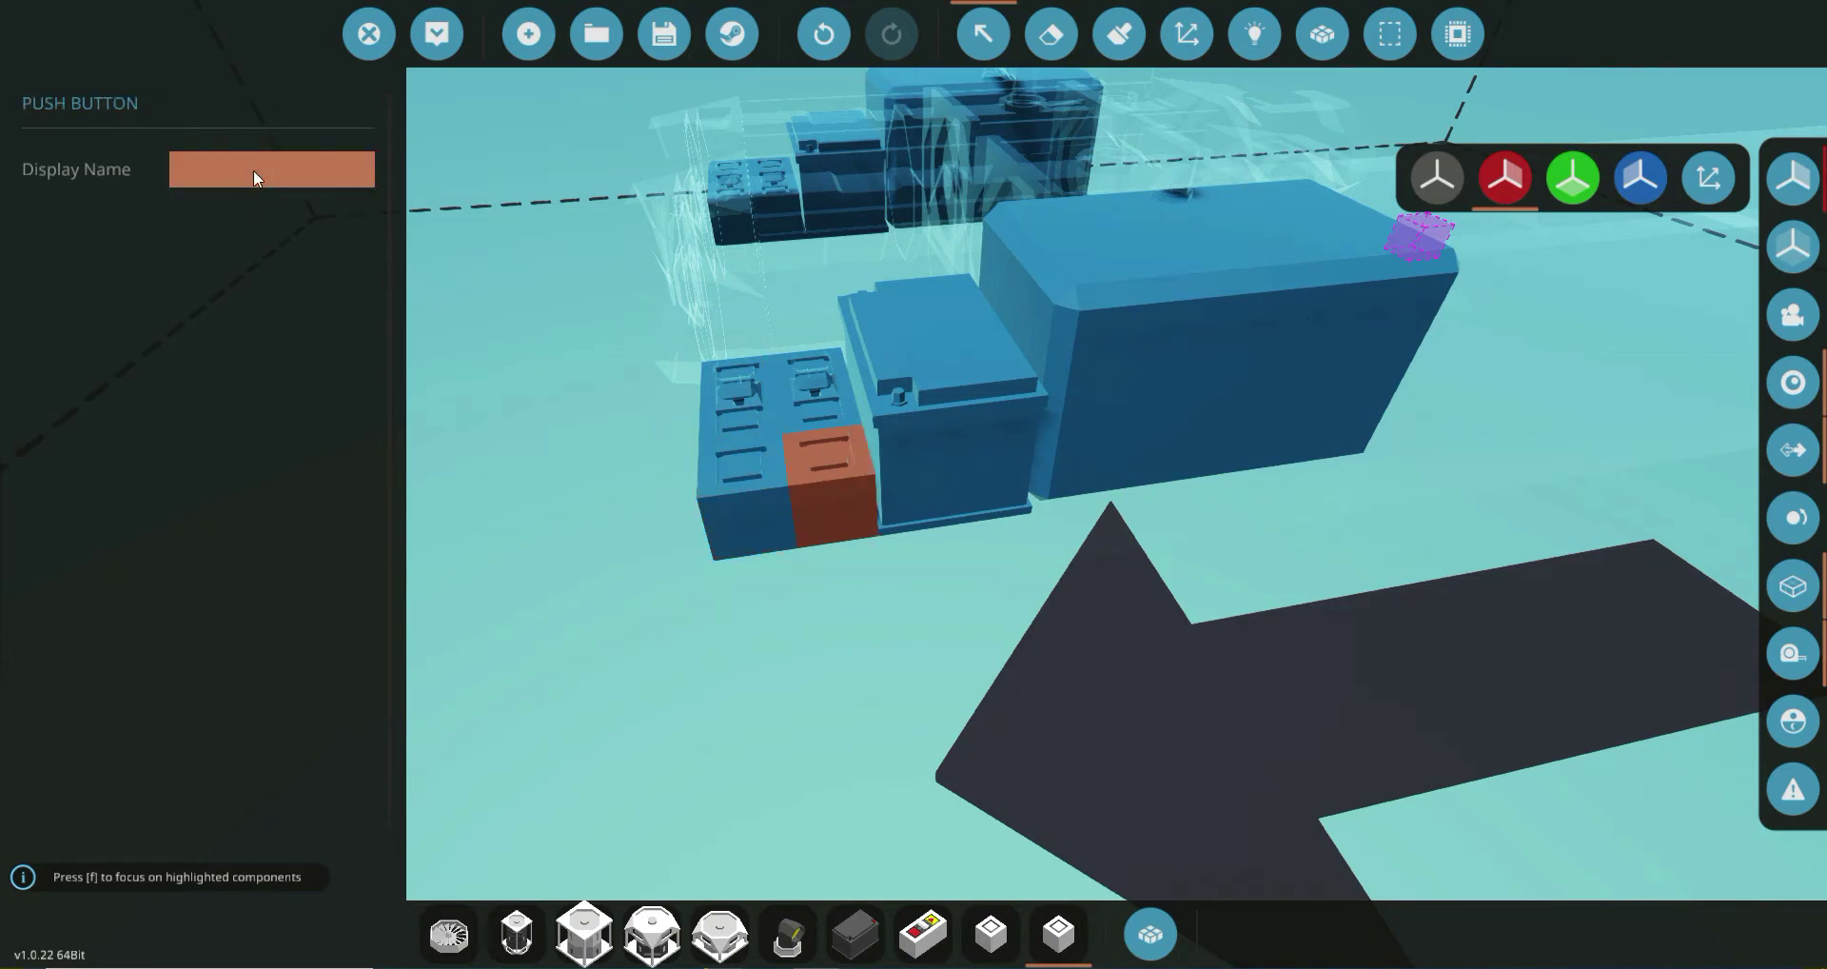
left_click(253, 170)
type("Com")
left_click(477, 270)
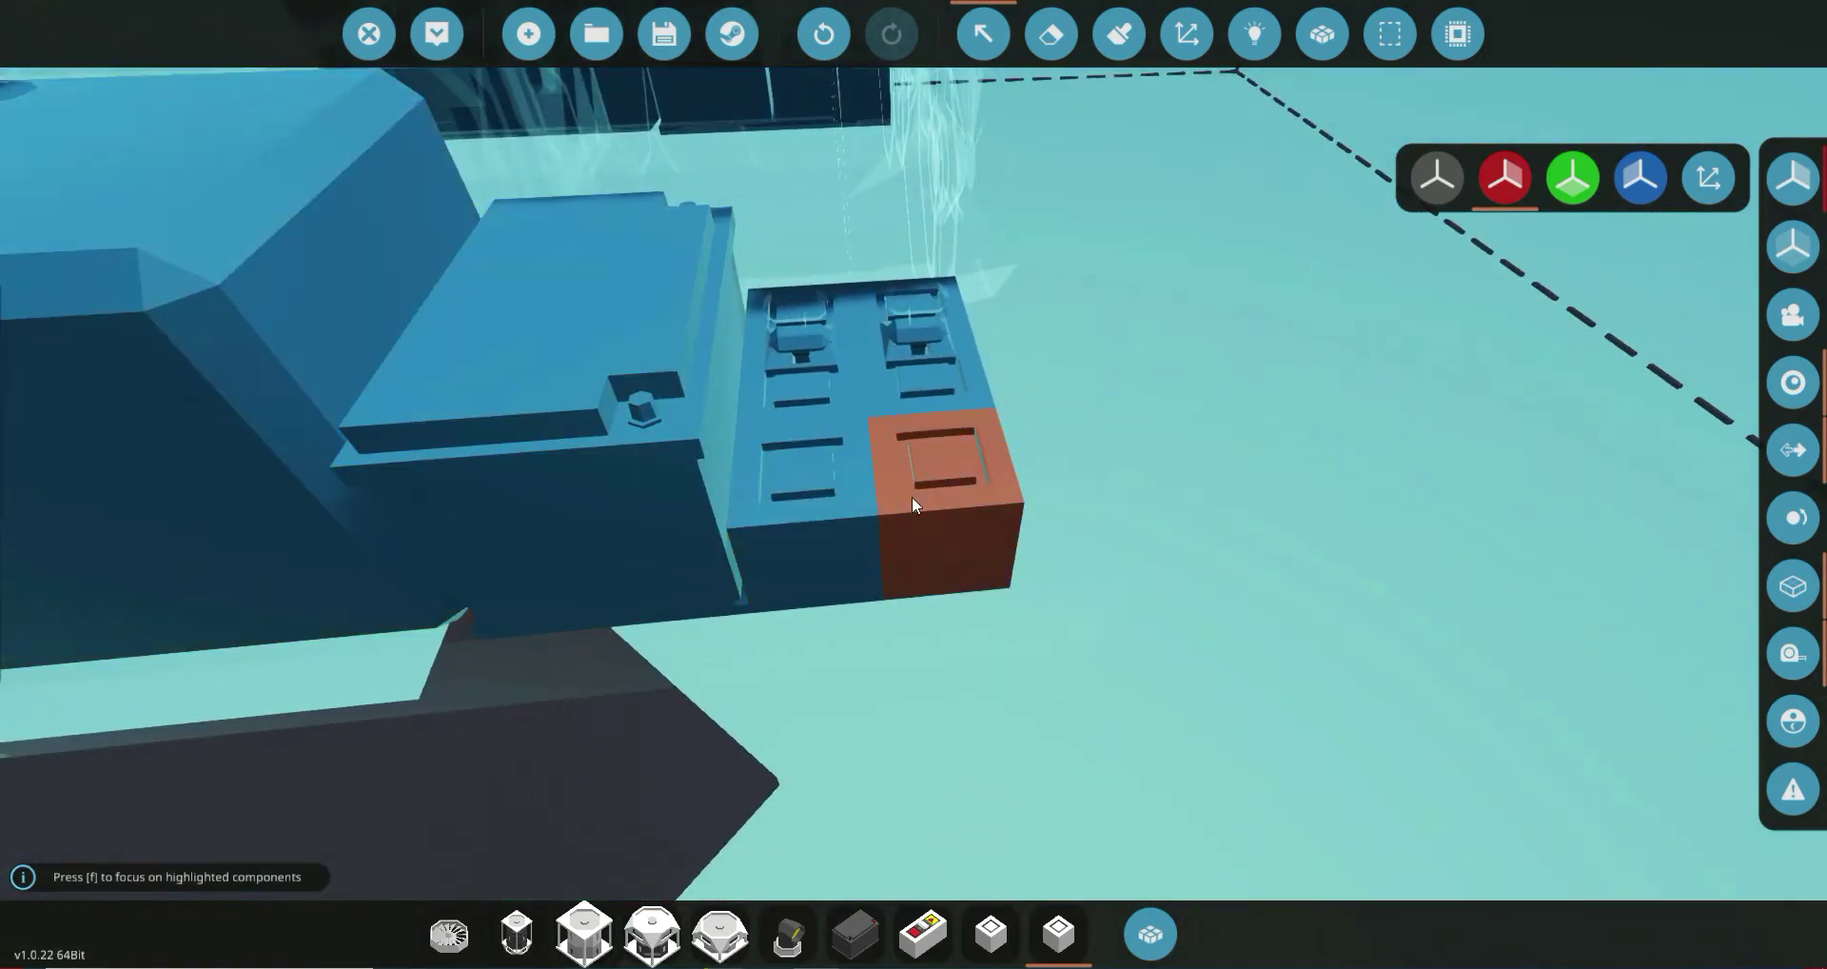
On the opposite mirrored control set, name the toggle button Arm and the push button Cam.
left_click(912, 497)
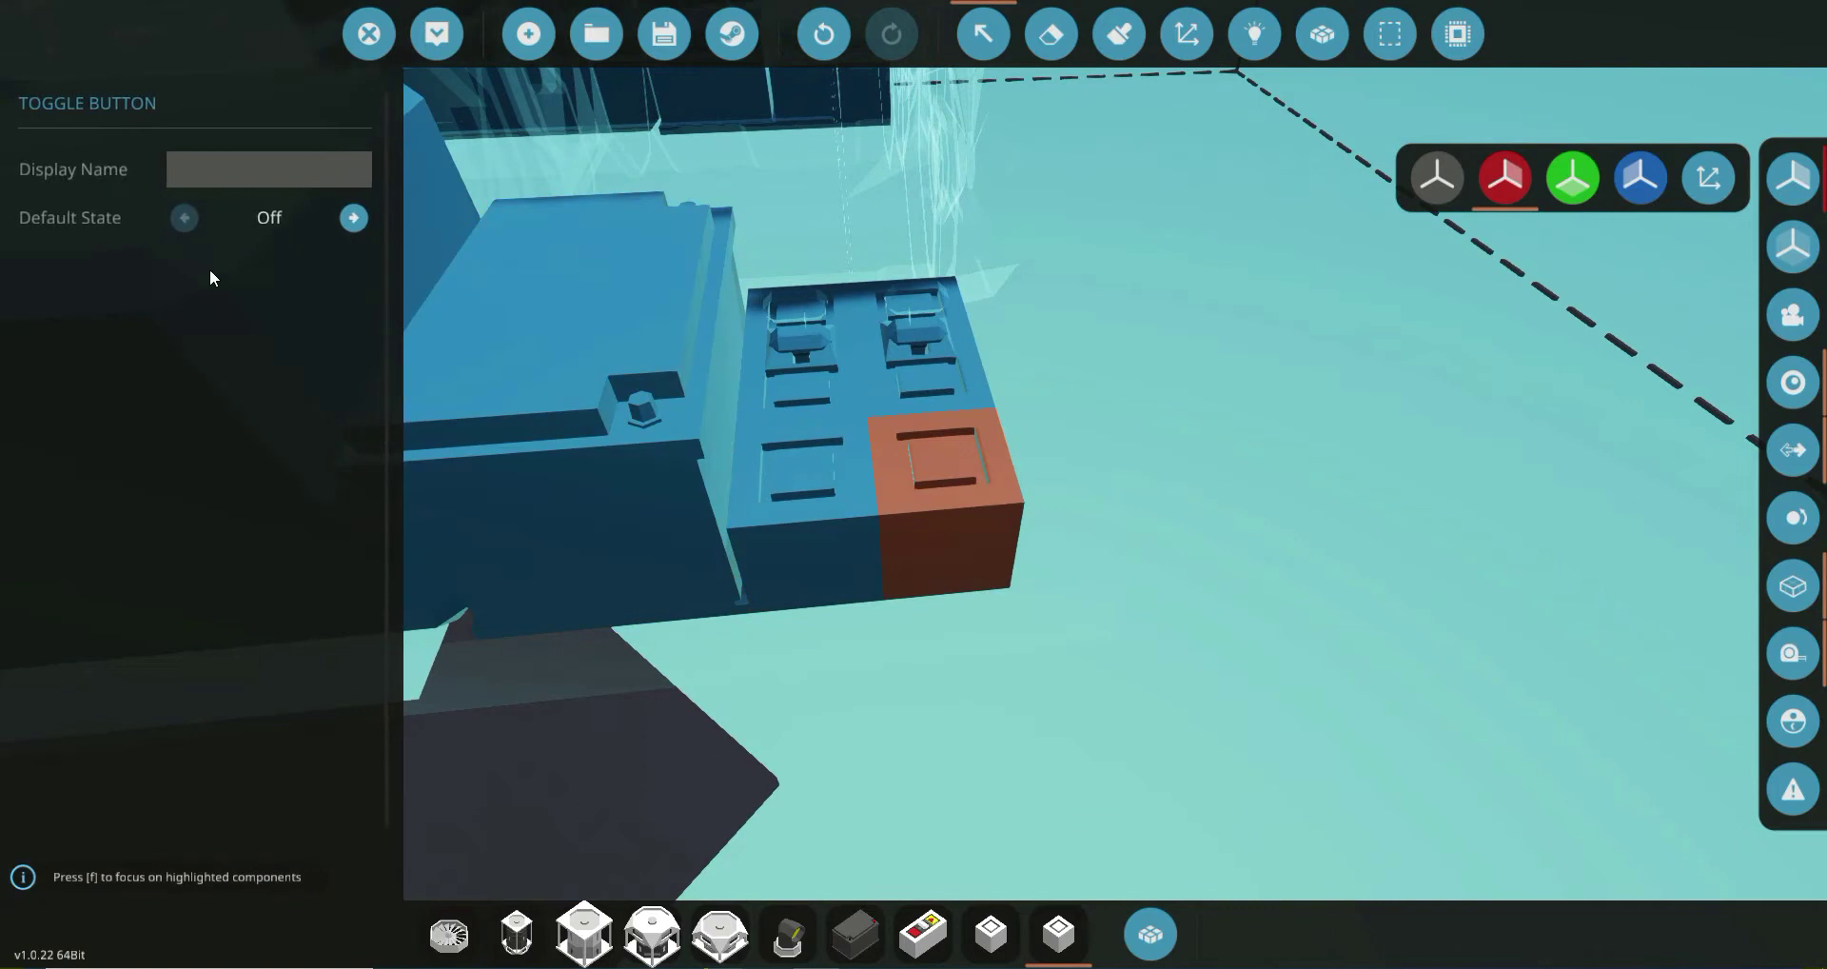
left_click(232, 164)
type("Arm")
key("Return")
left_click(600, 383)
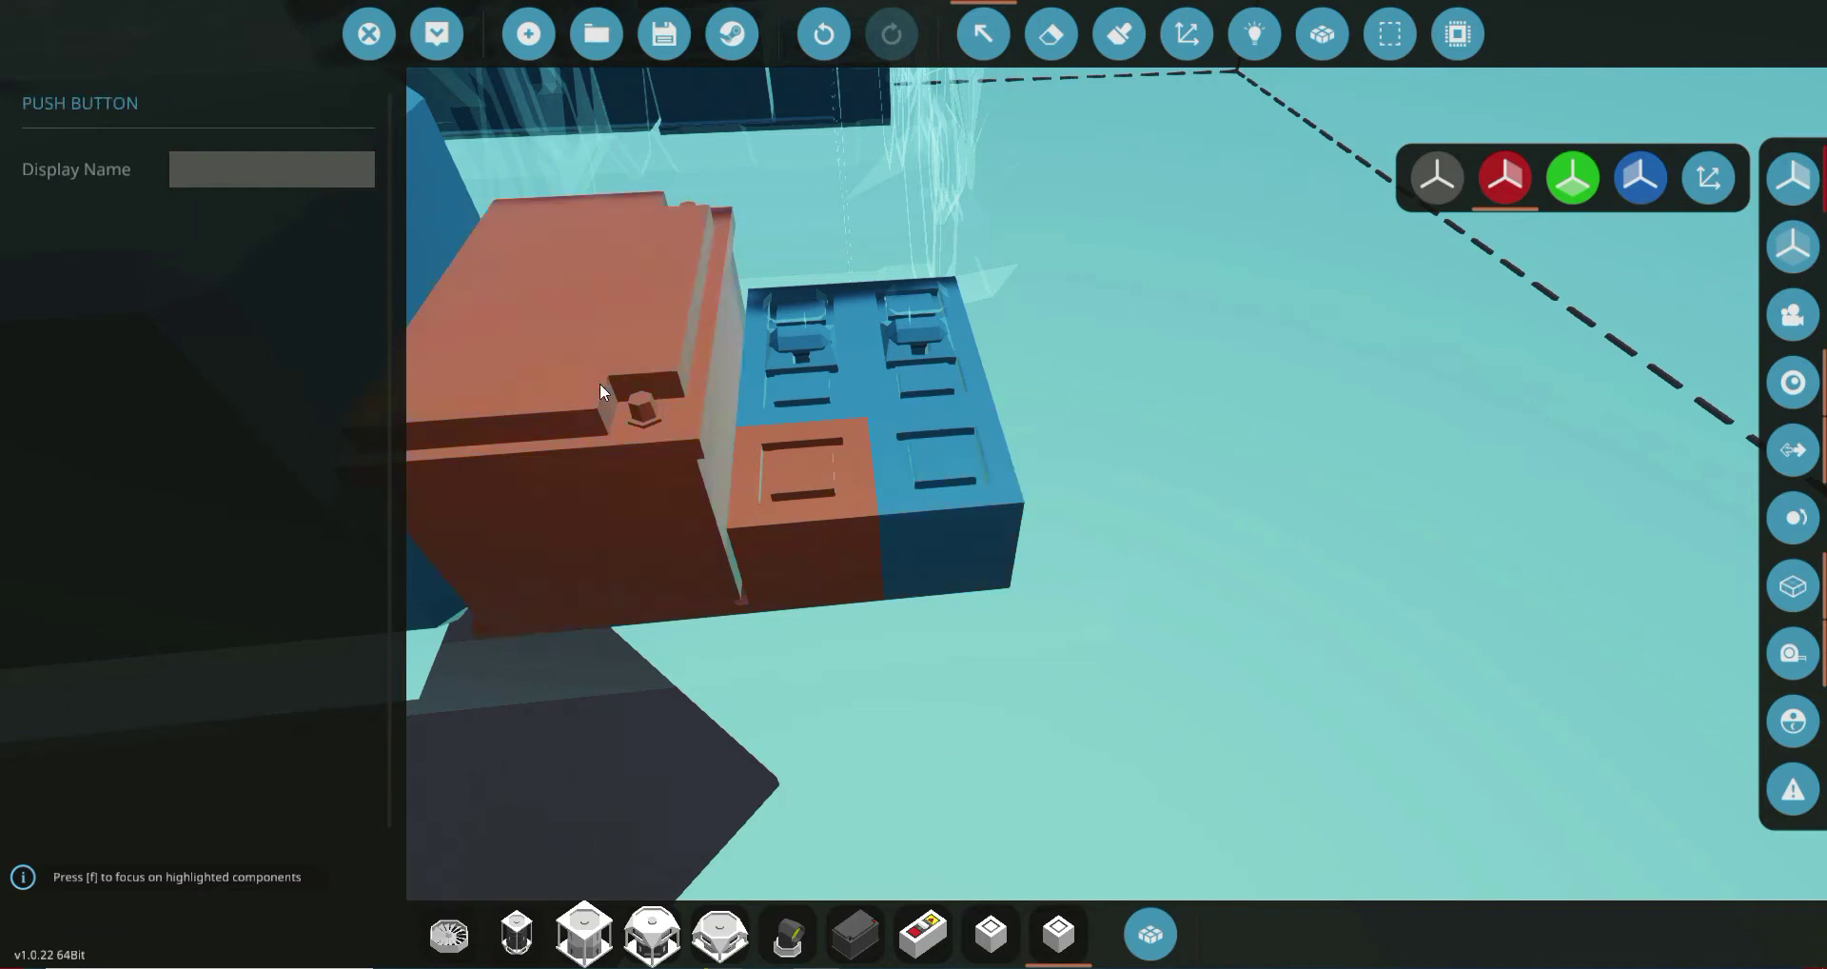
left_click(289, 167)
type("Cam")
key("Return")
Set the display name of the throttle lever next to the battery to Cut Off.
left_click(609, 242)
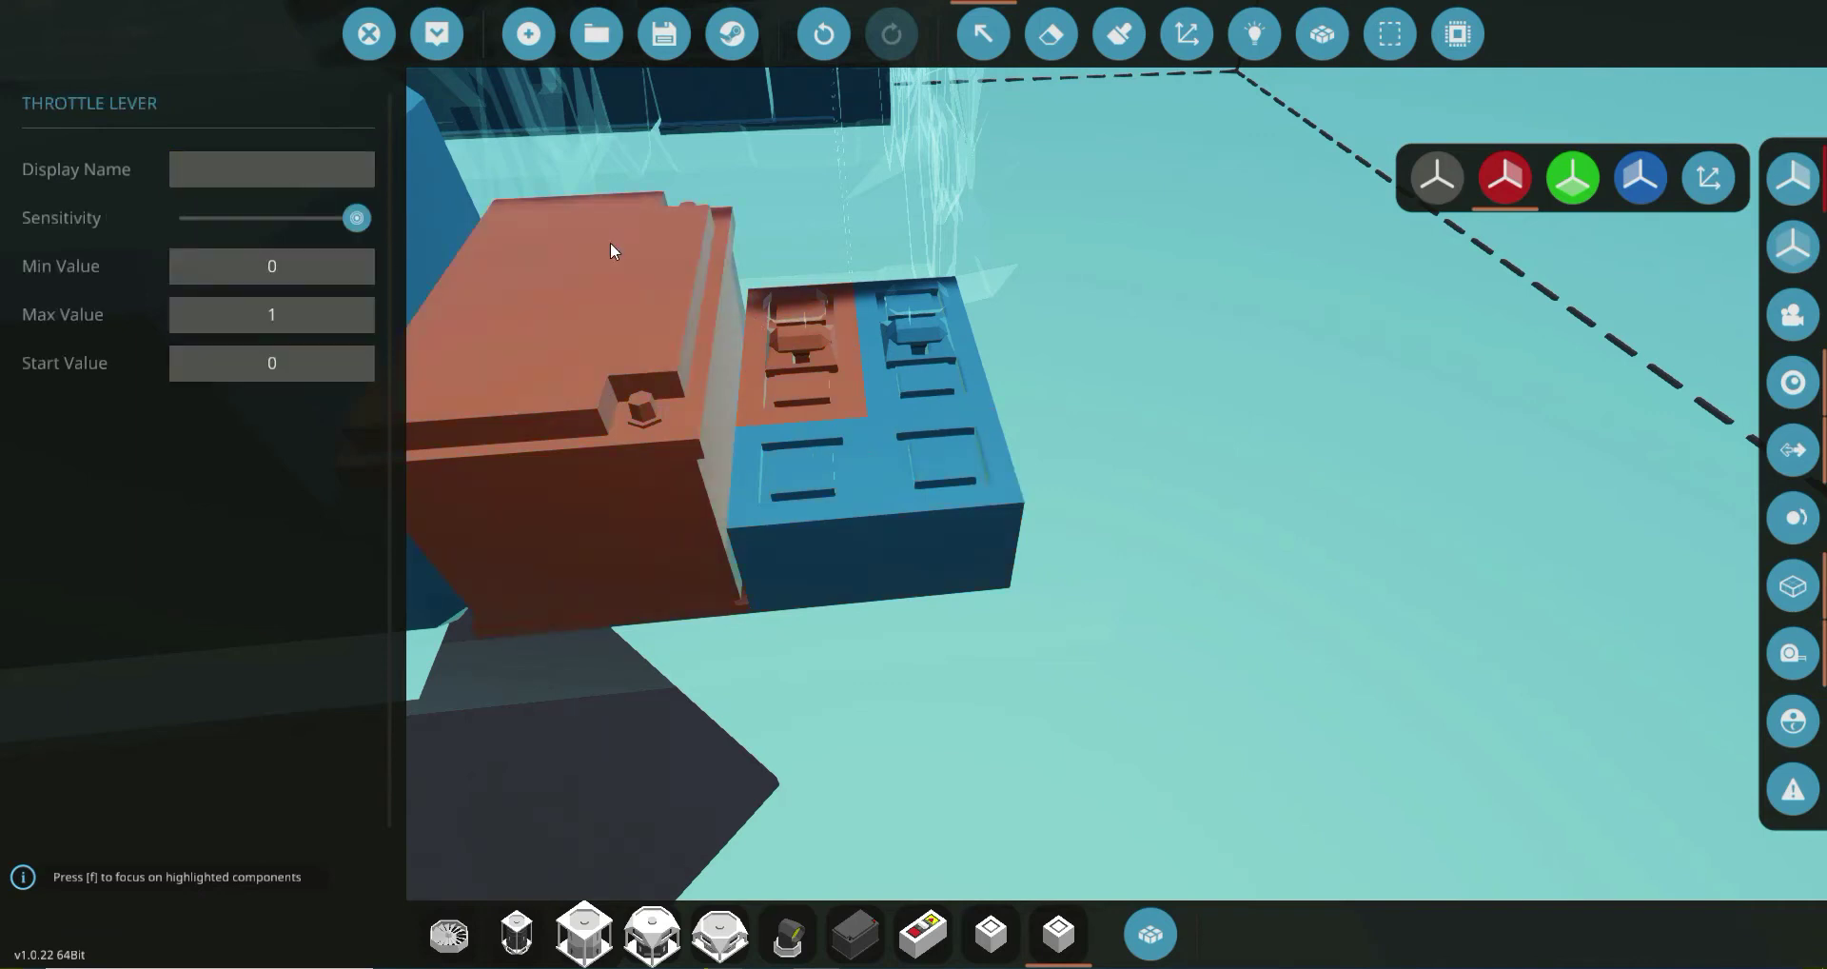
left_click(323, 170)
type("Cut Off")
Examine the Thrust Spoiler number input of the rotating jet exhaust in the logic view.
left_click(1254, 35)
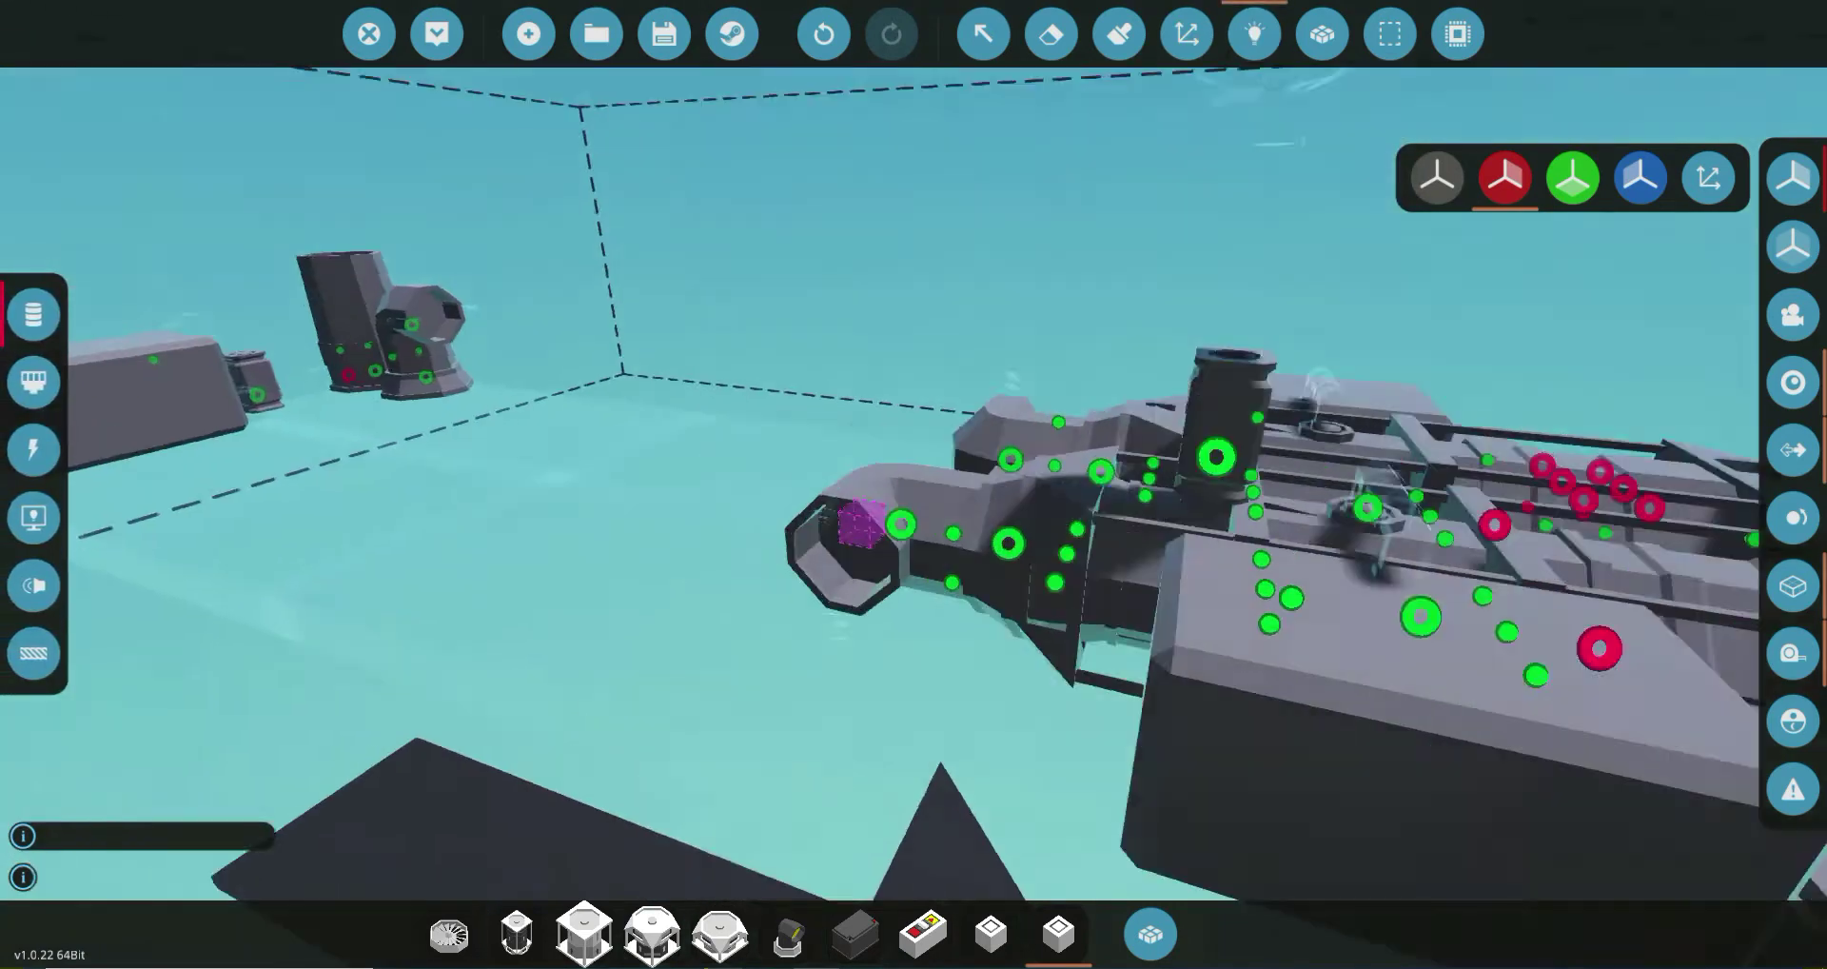
key("d")
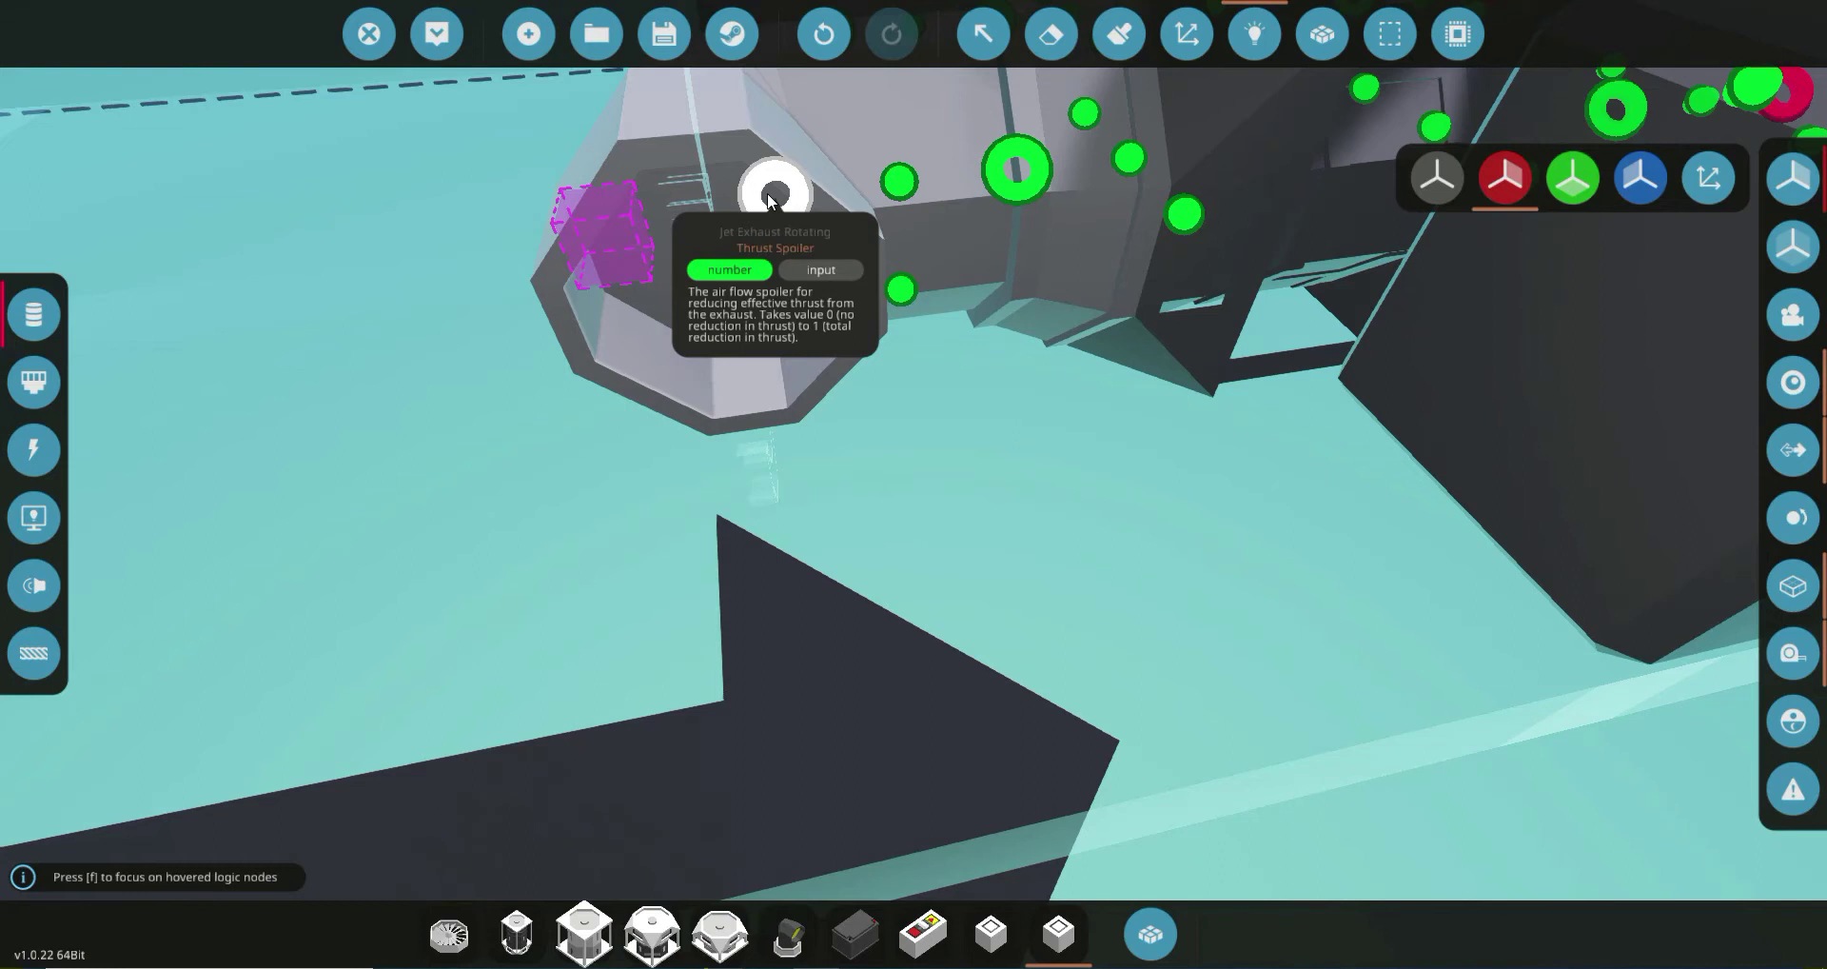
scroll(767, 192, "down", 5)
scroll(683, 269, "up", 5)
mouse_move(688, 296)
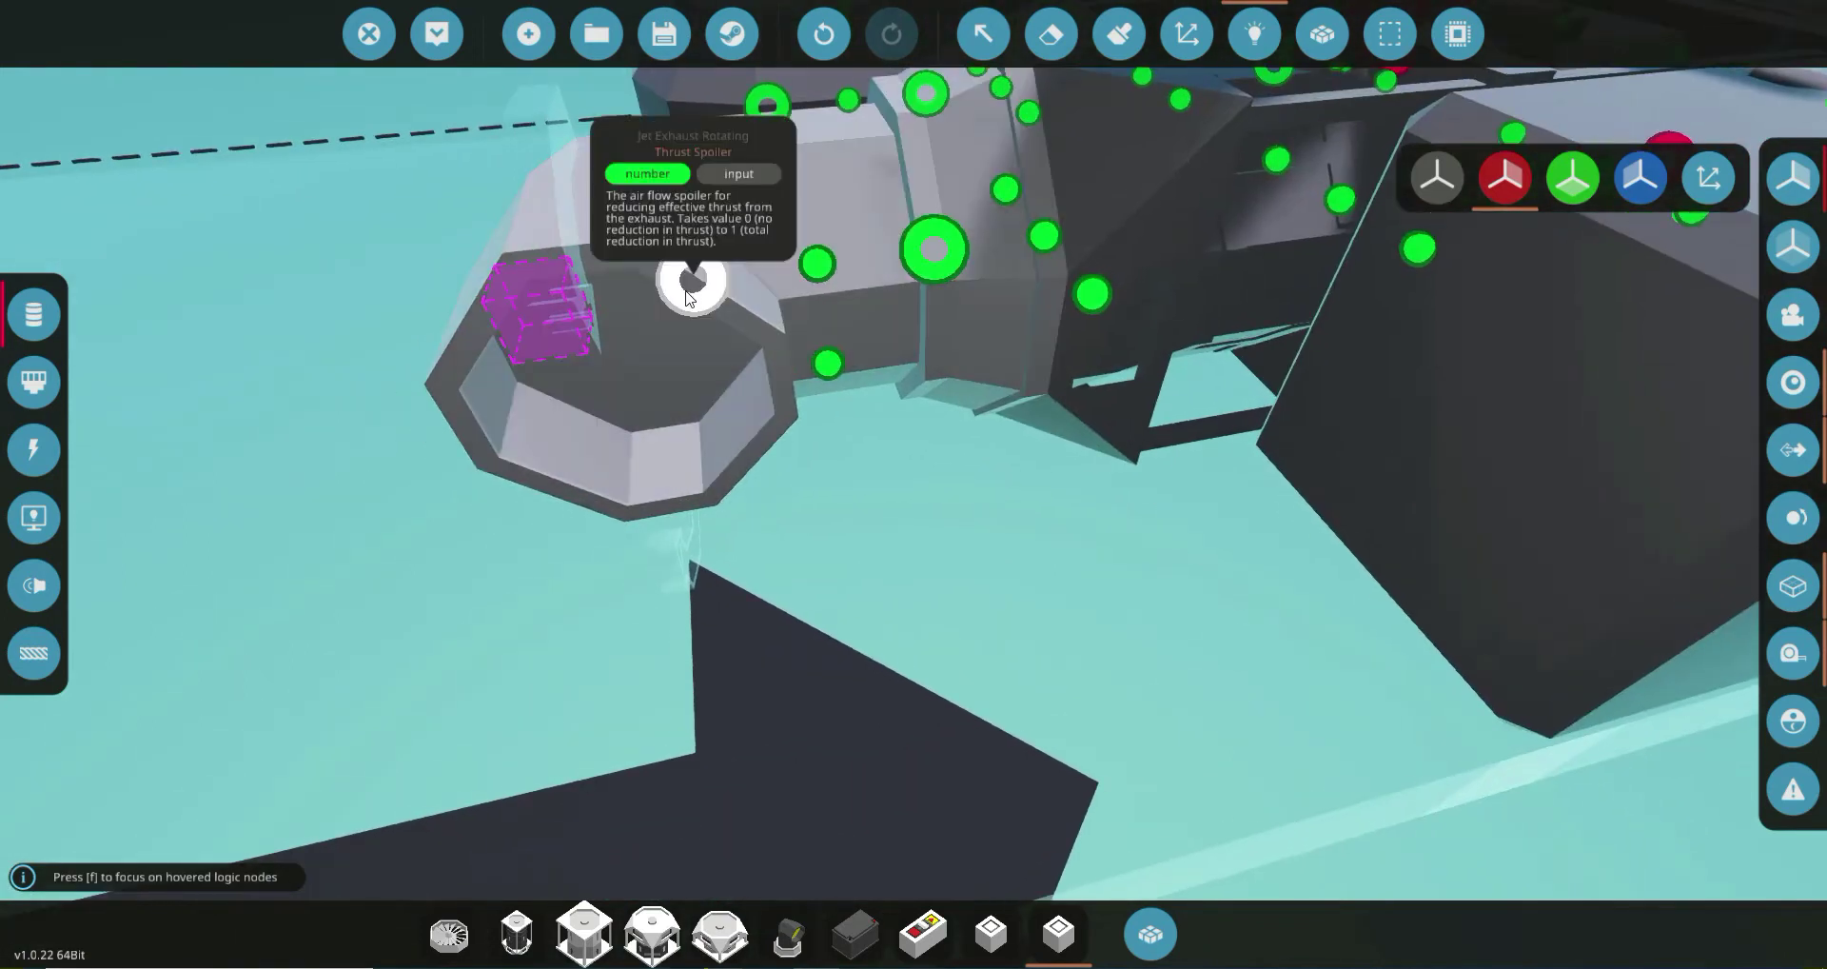
left_click_drag(692, 281, 997, 40)
Set the display name of the throttle lever farther from the battery to Throttle.
left_click(995, 39)
left_click(967, 244)
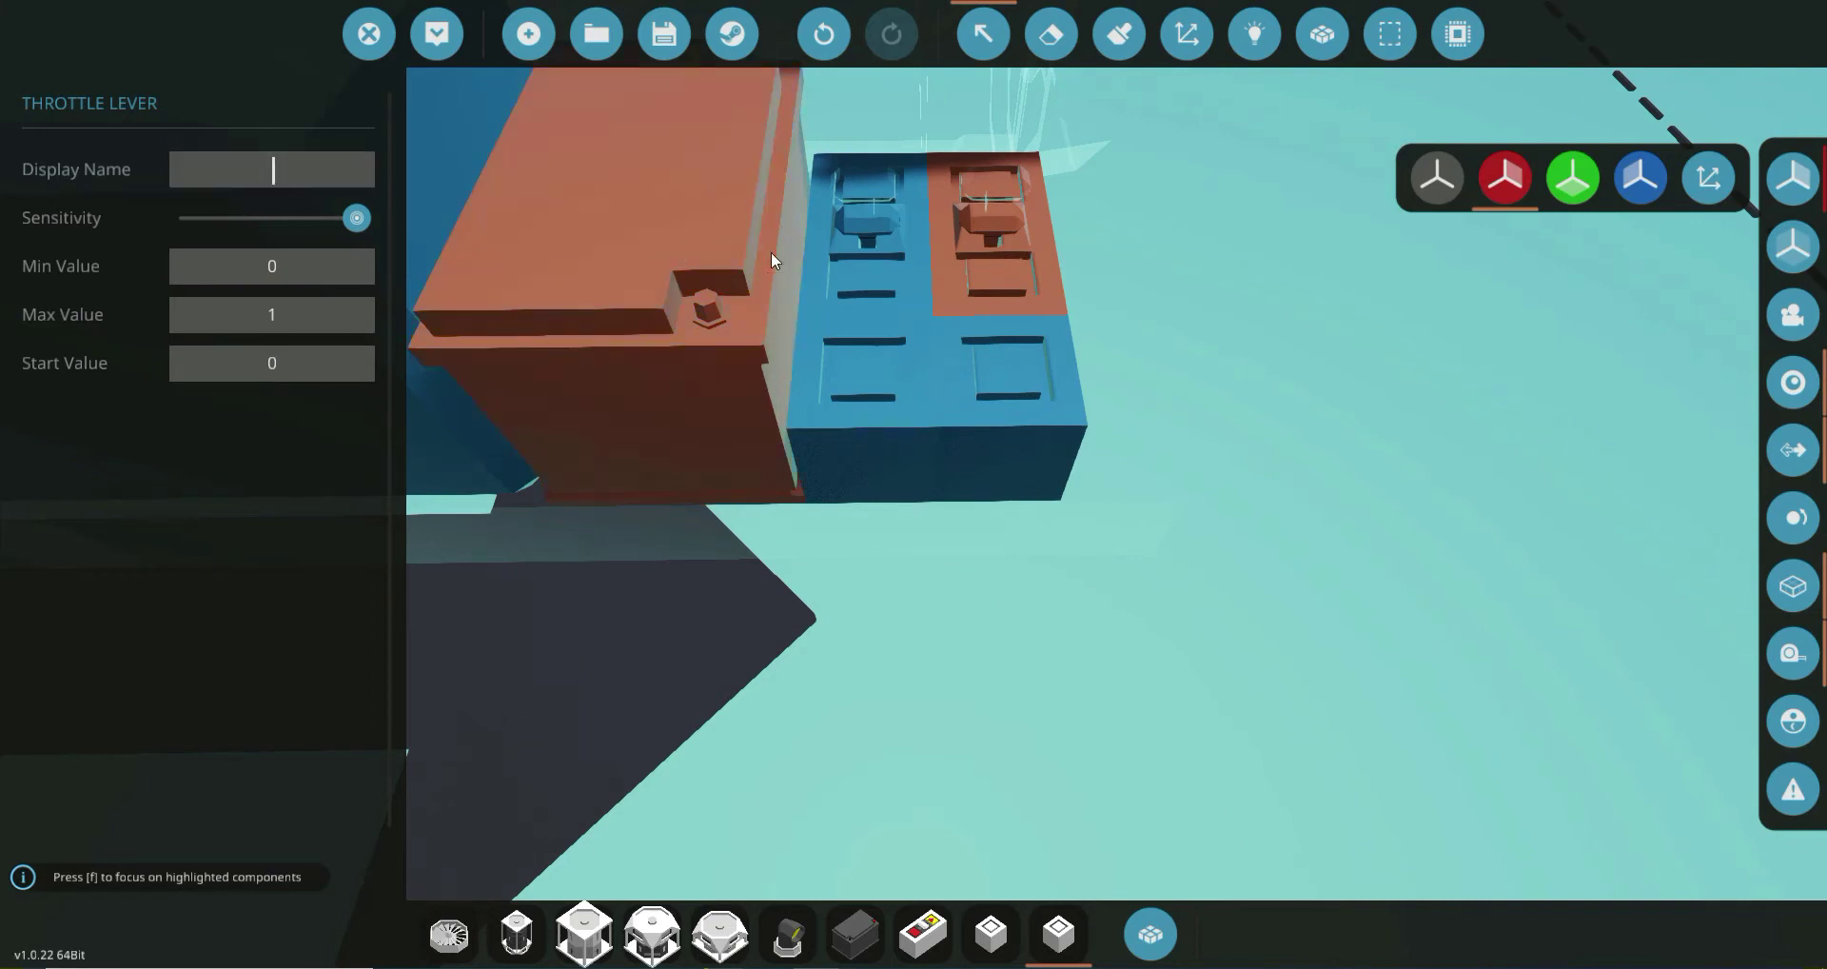
type("Throttle")
left_click(685, 760)
scroll(685, 759, "down", 5)
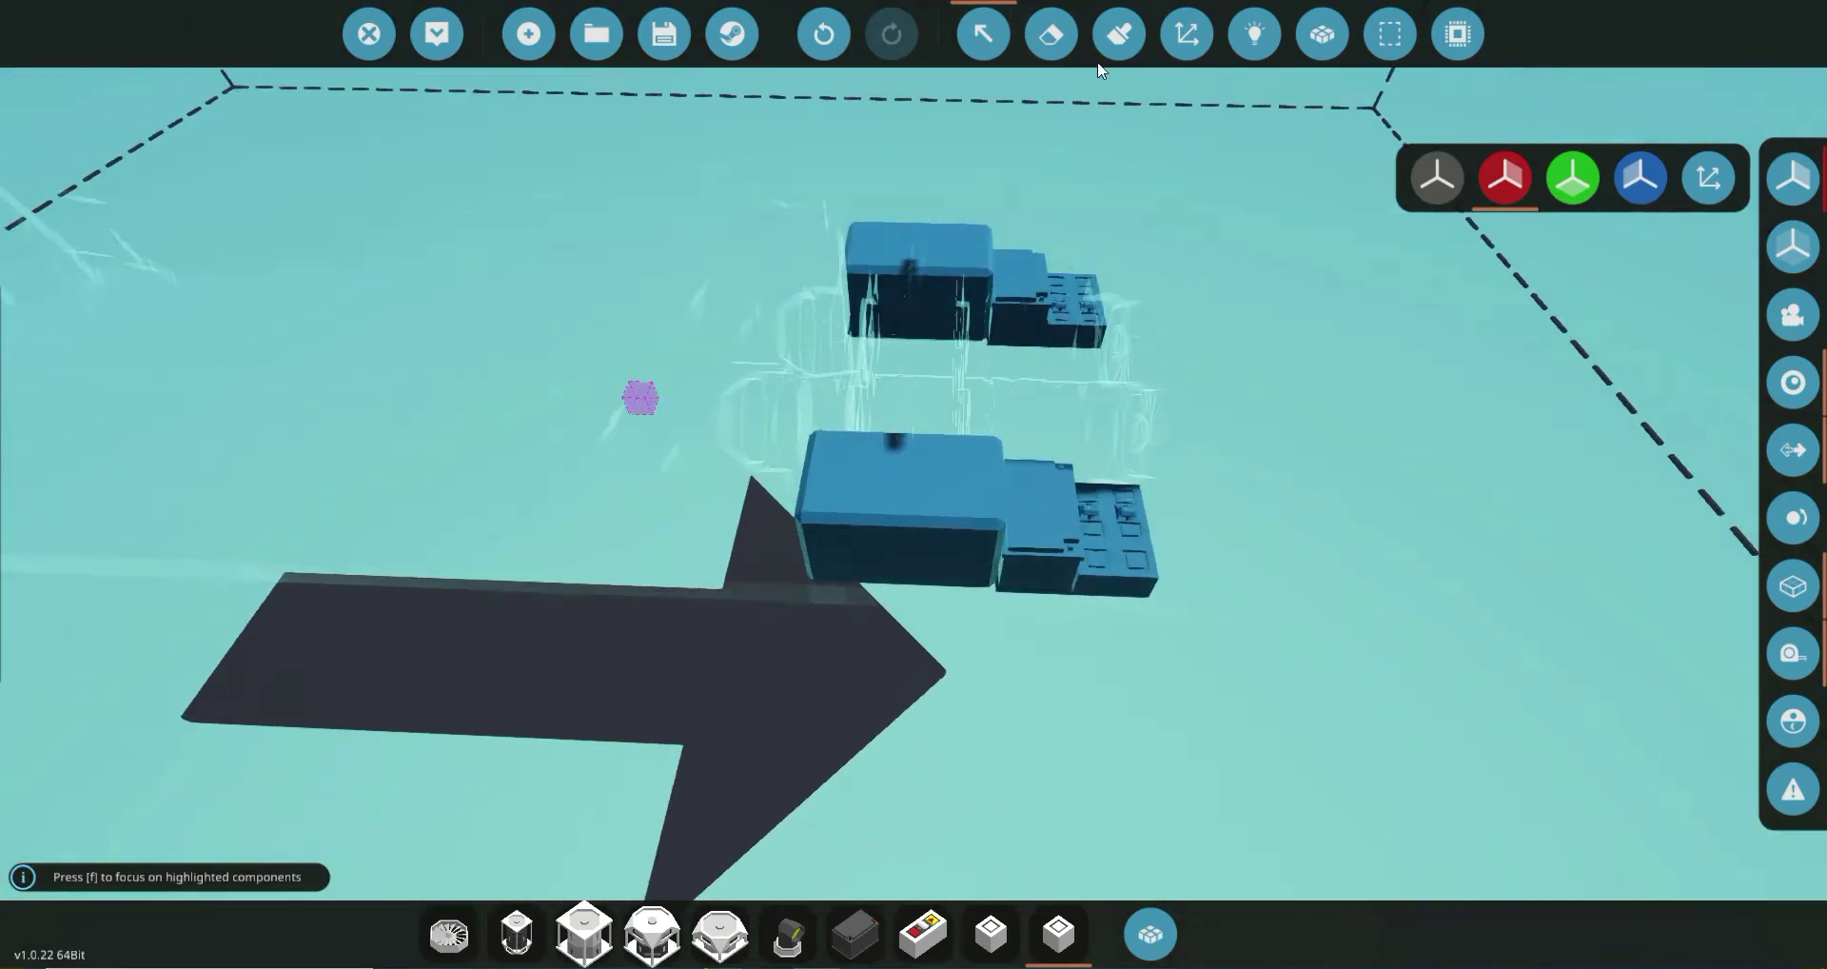
Turn off mirroring and place a third throttle lever beside the Throttle lever on one control set only.
left_click(1119, 33)
scroll(914, 475, "up", 5)
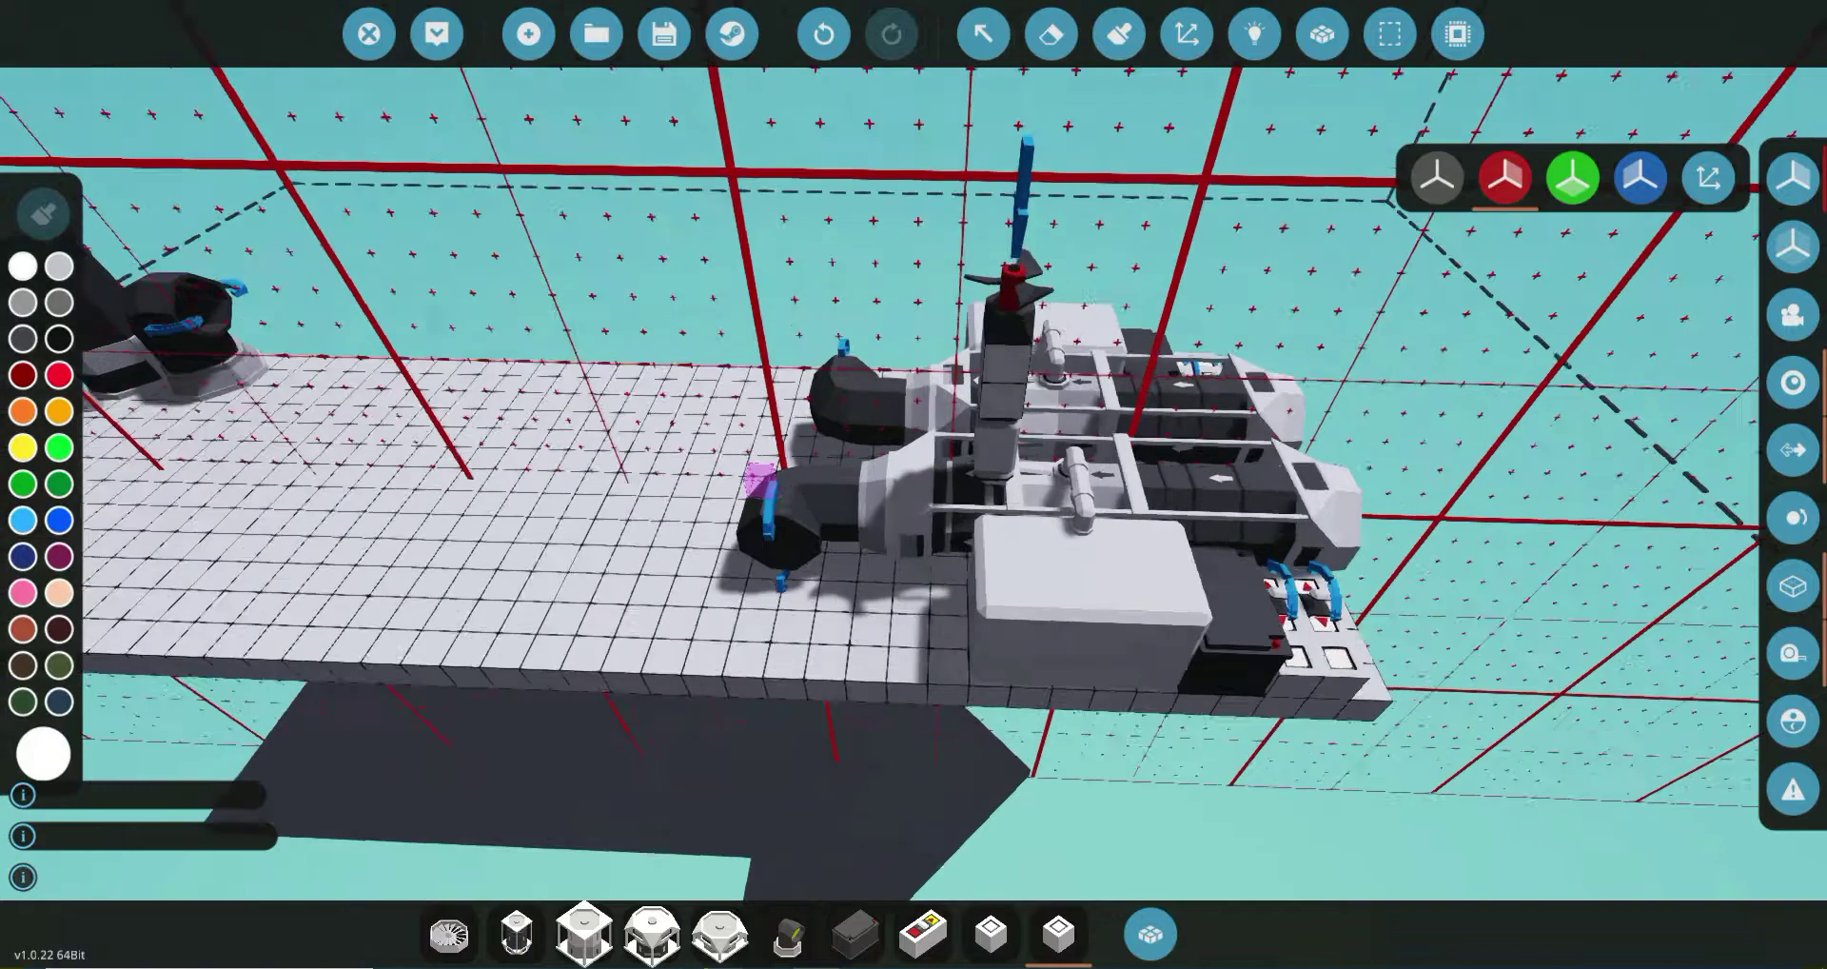
scroll(1093, 461, "down", 4)
left_click_drag(1060, 501, 724, 495)
scroll(913, 476, "up", 4)
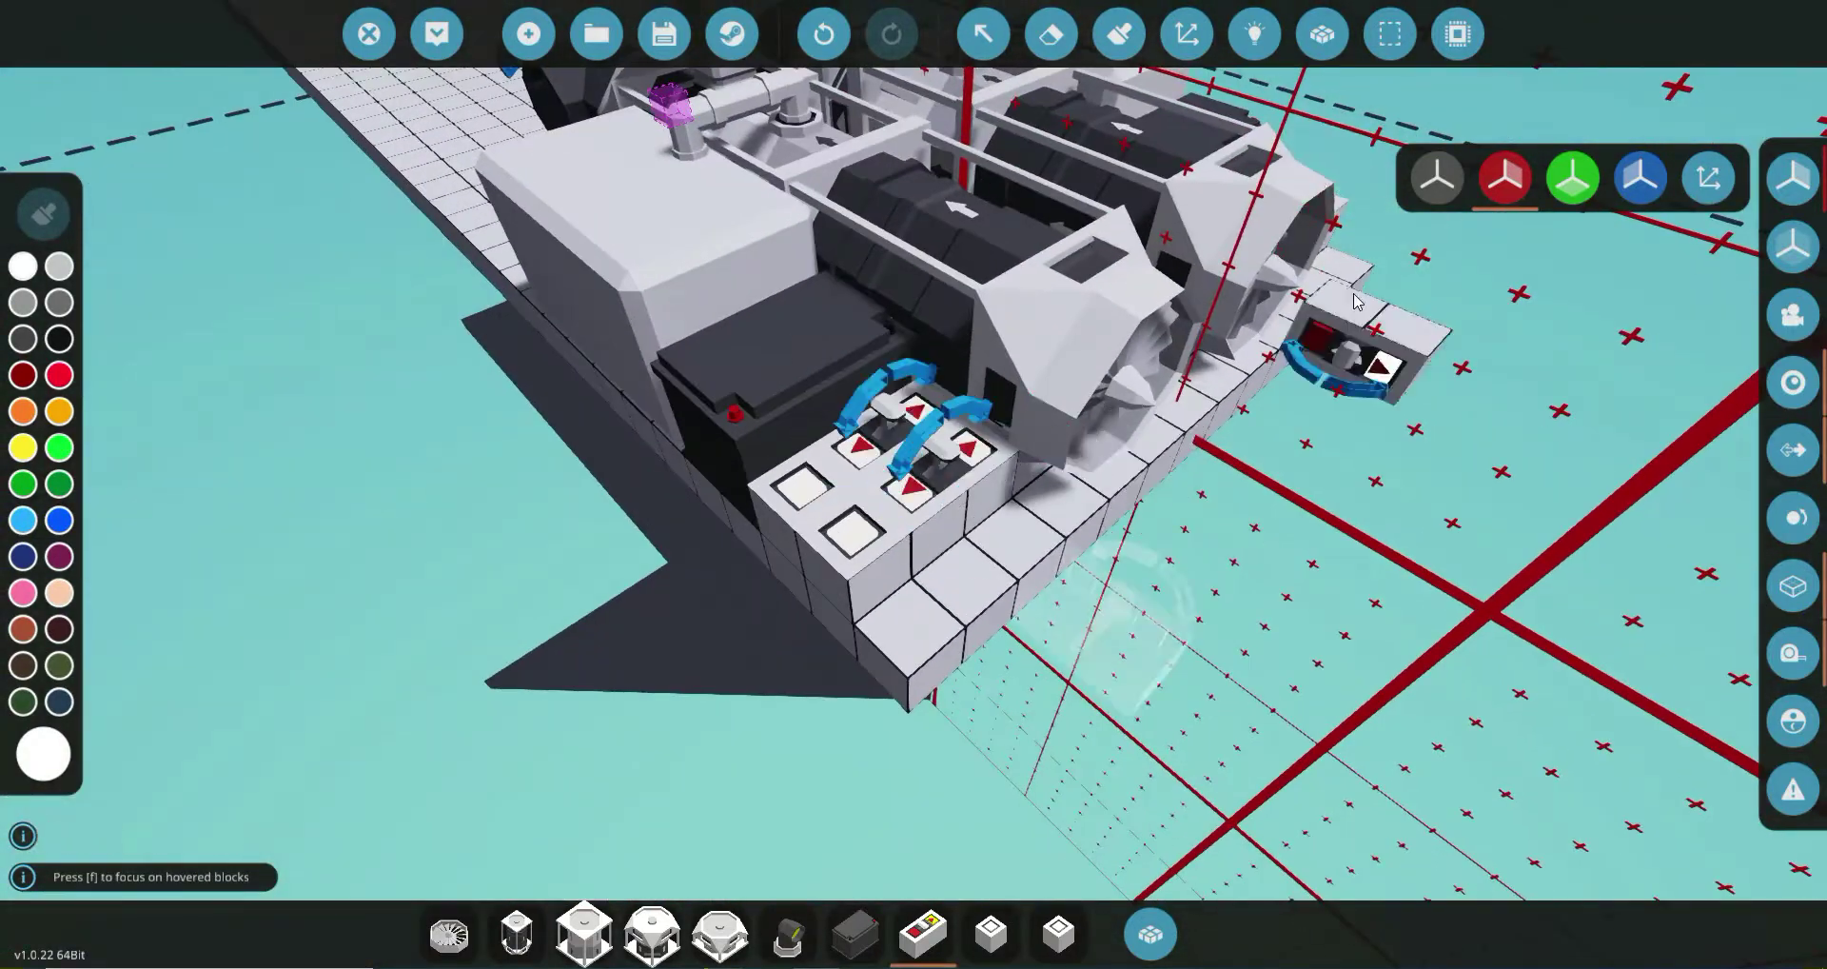
key("m")
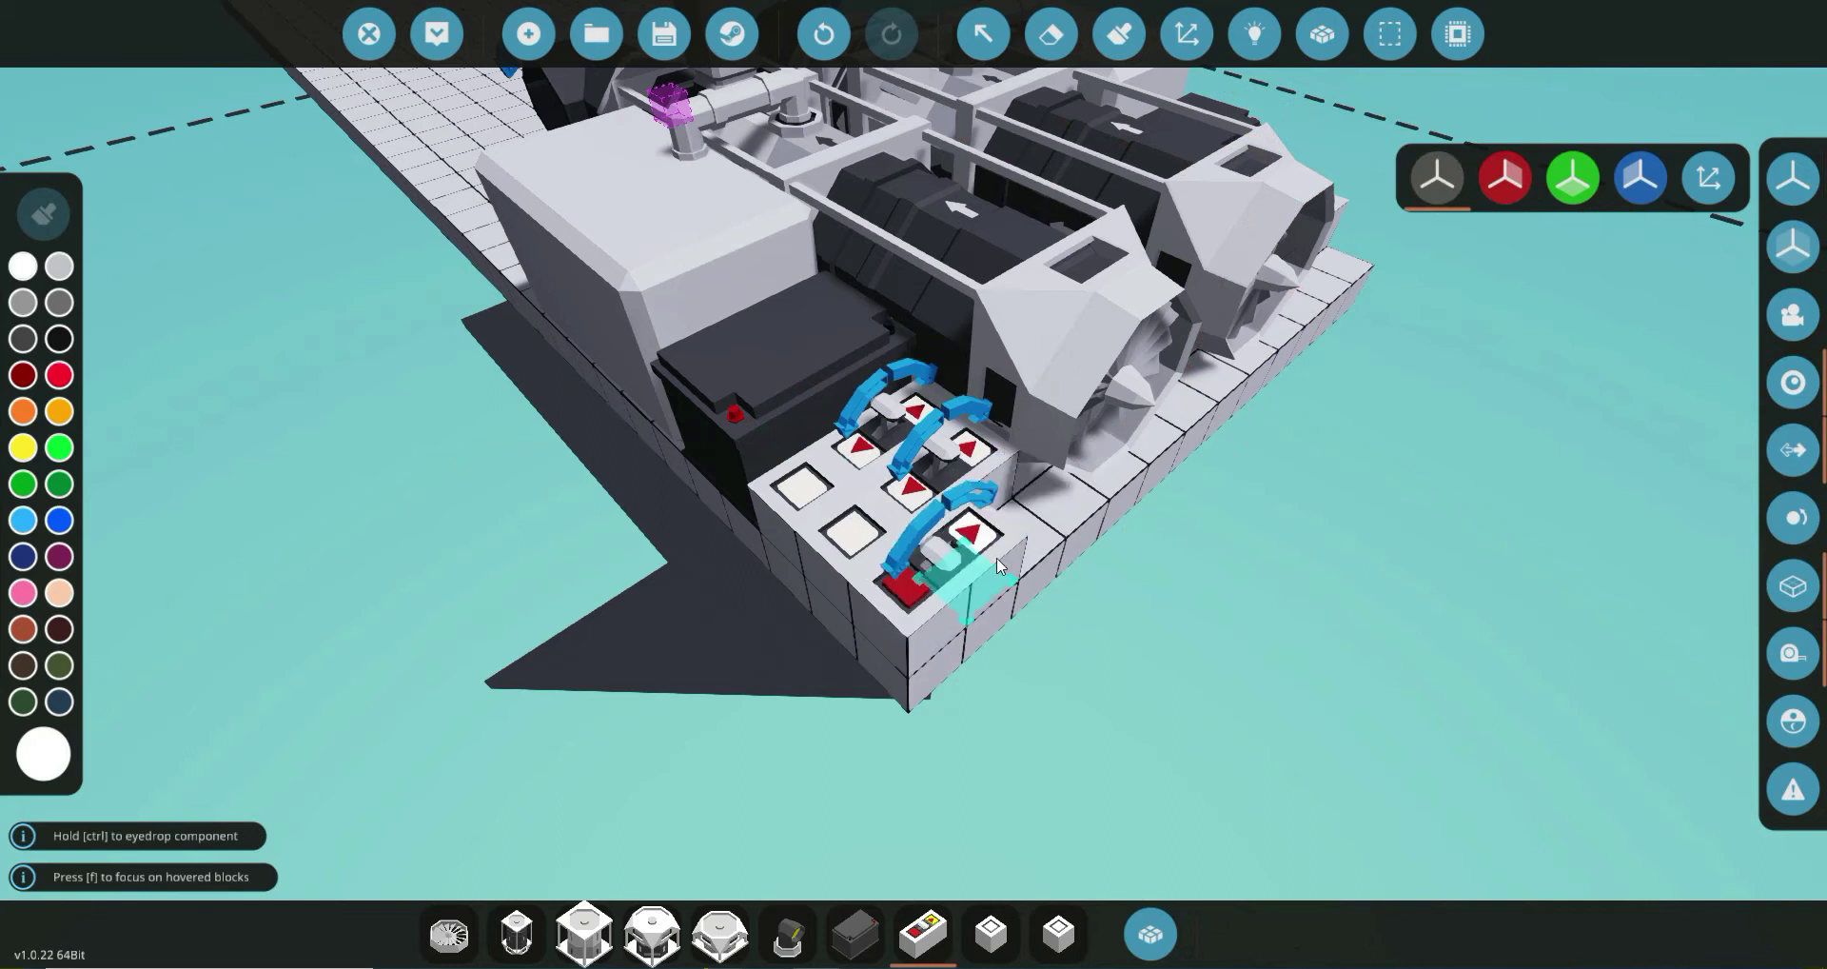
left_click(993, 565)
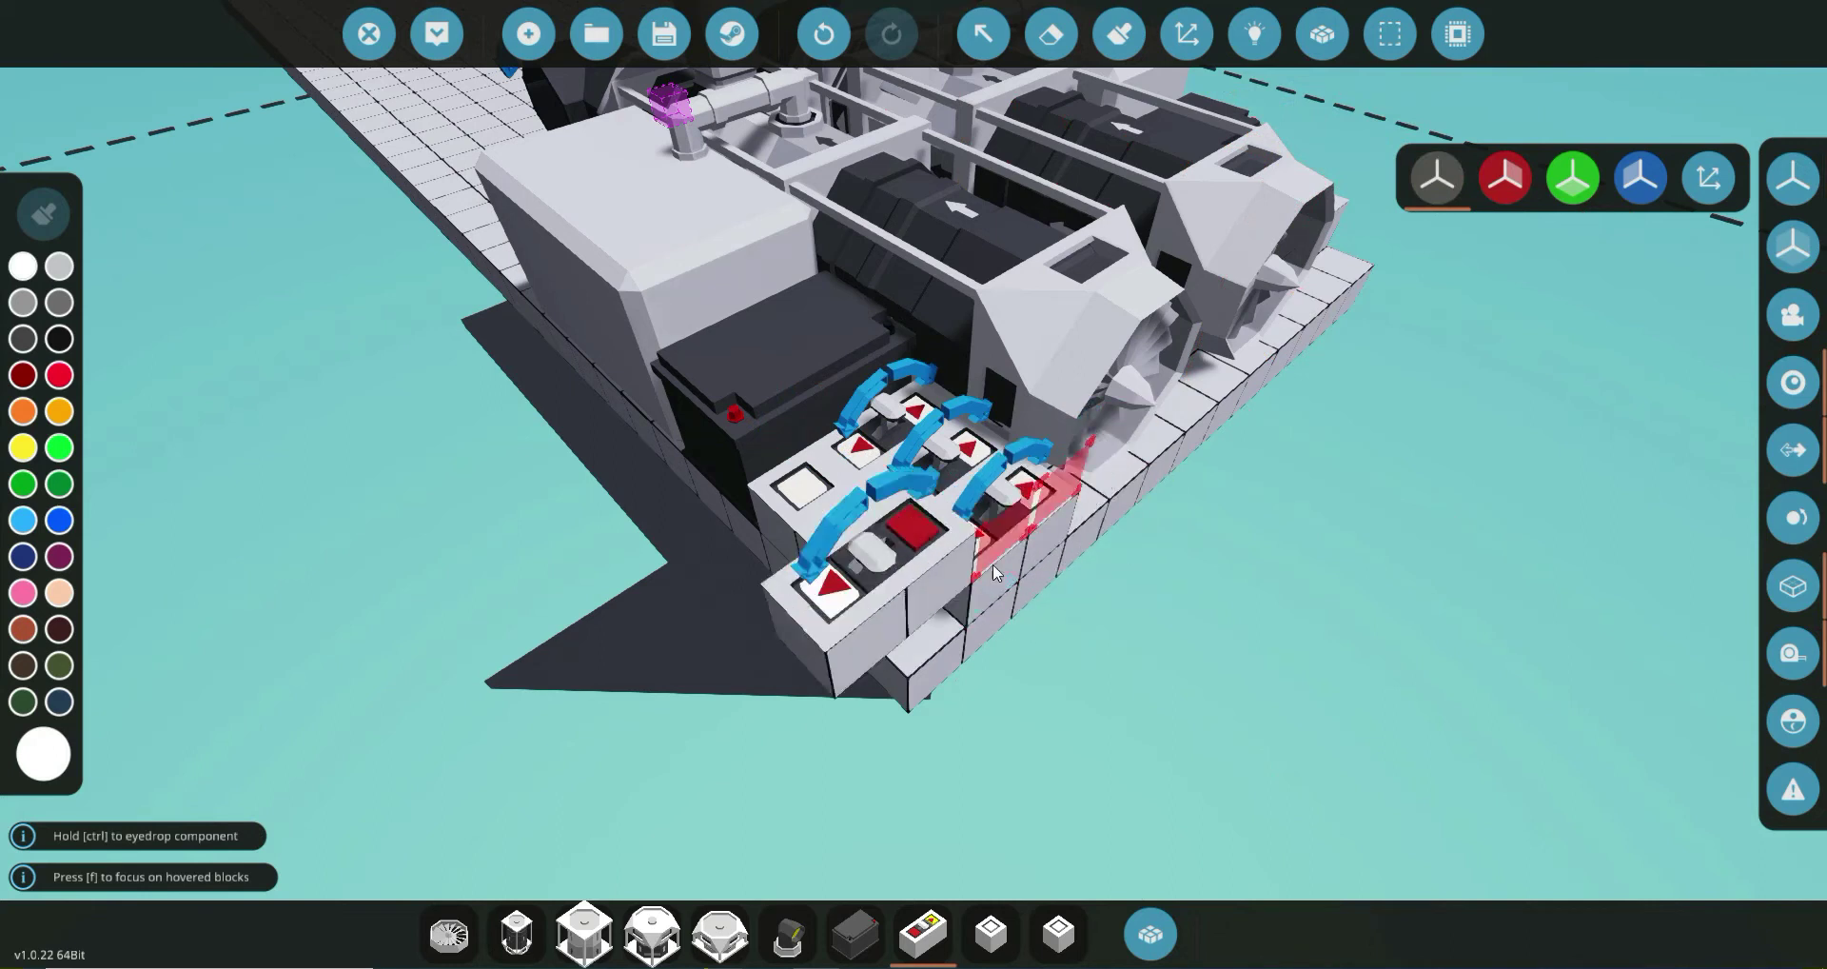
key("d")
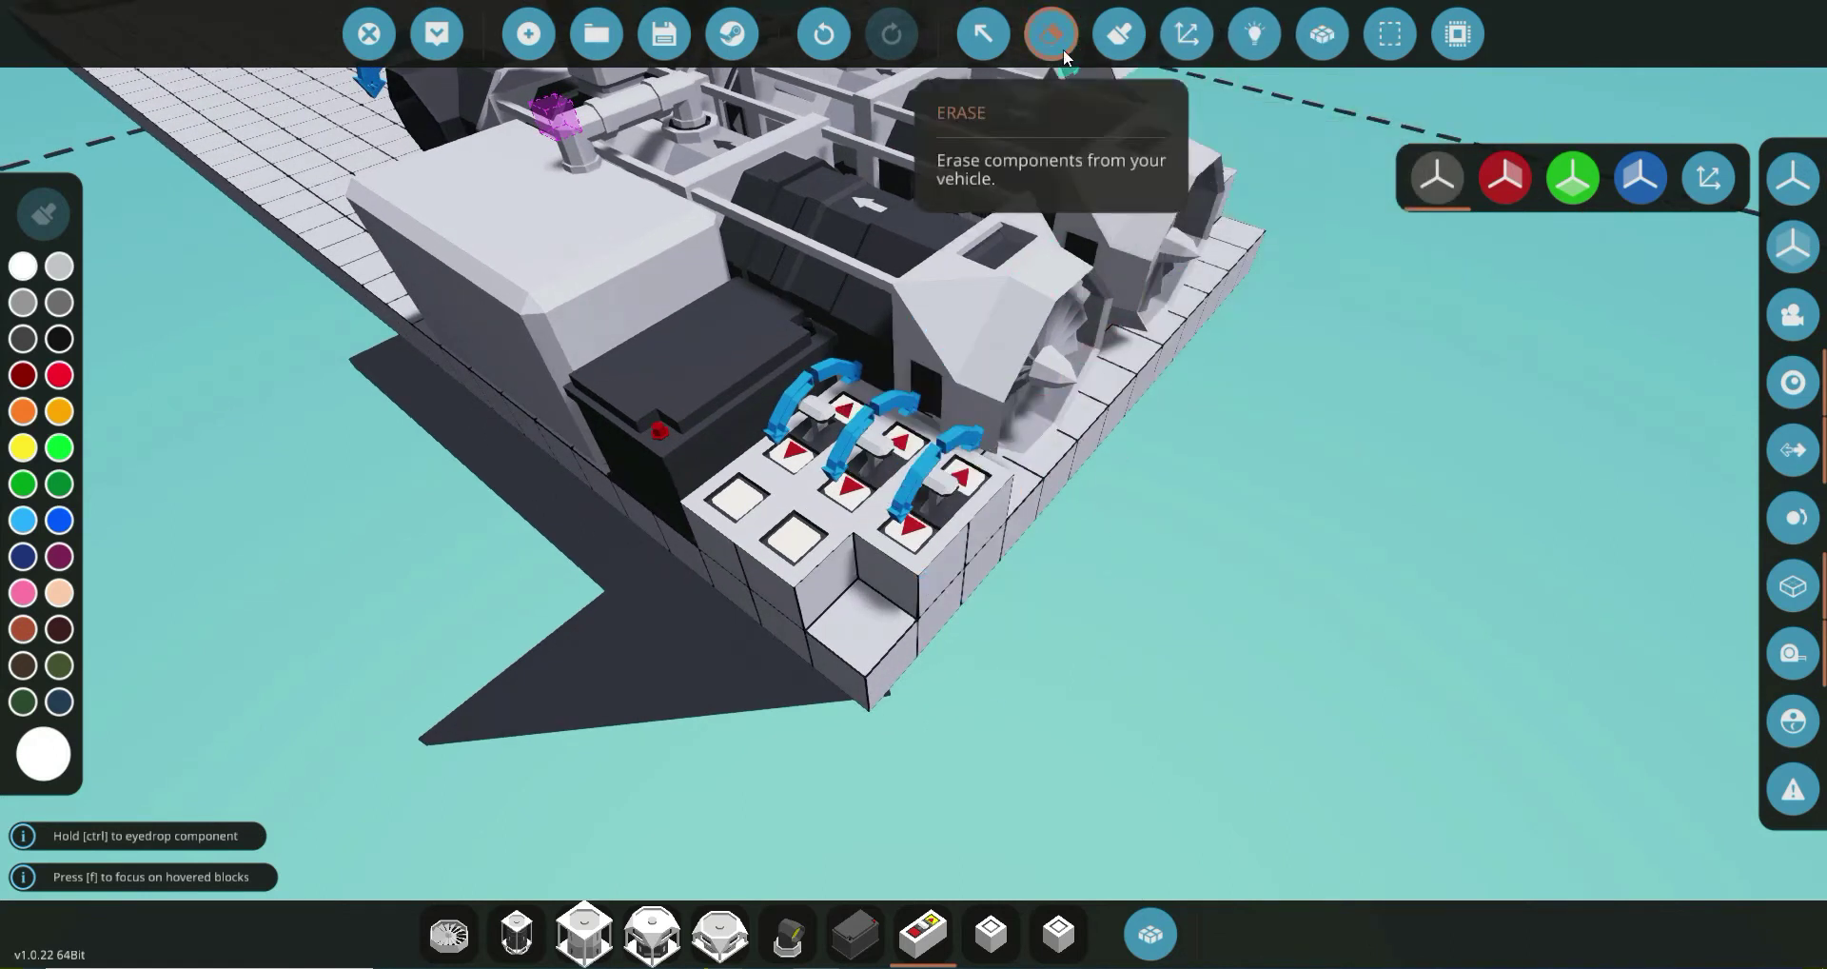
Set the display name of the newly placed throttle lever to Prop Clutch.
left_click(983, 33)
left_click(882, 535)
left_click(314, 173)
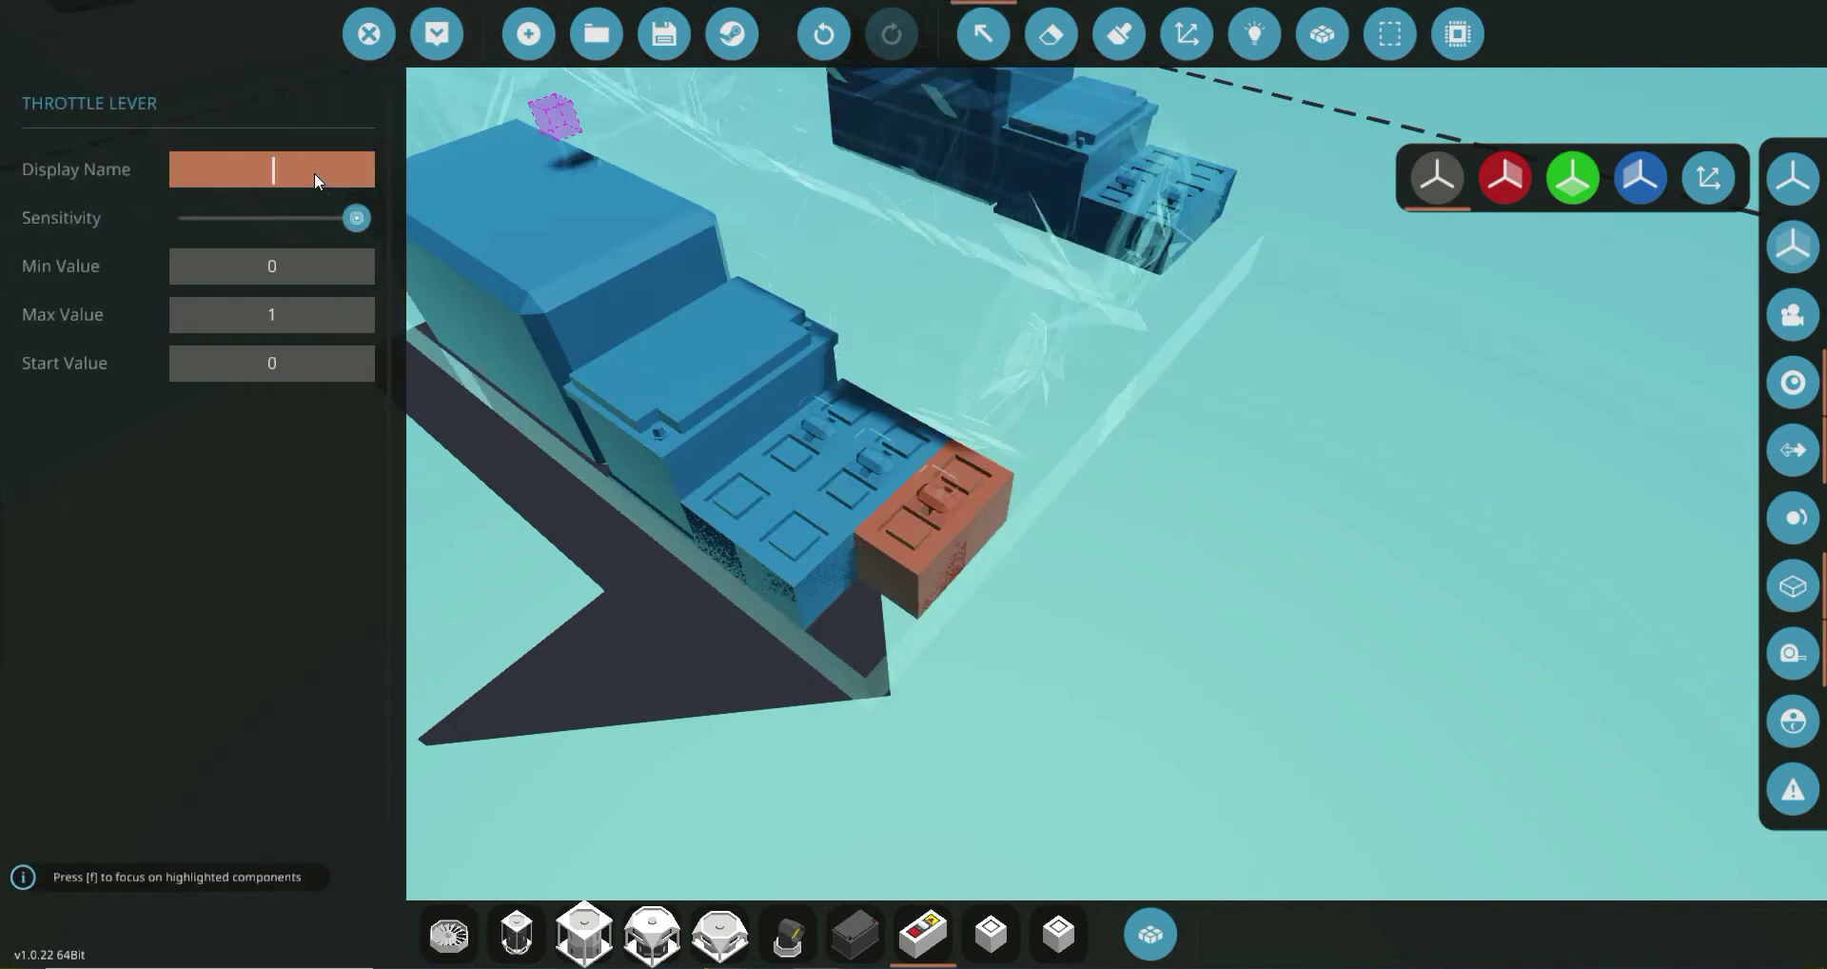
type("Prop Cluth")
key("BackSpace")
key("BackSpace")
type("tch")
left_click(514, 635)
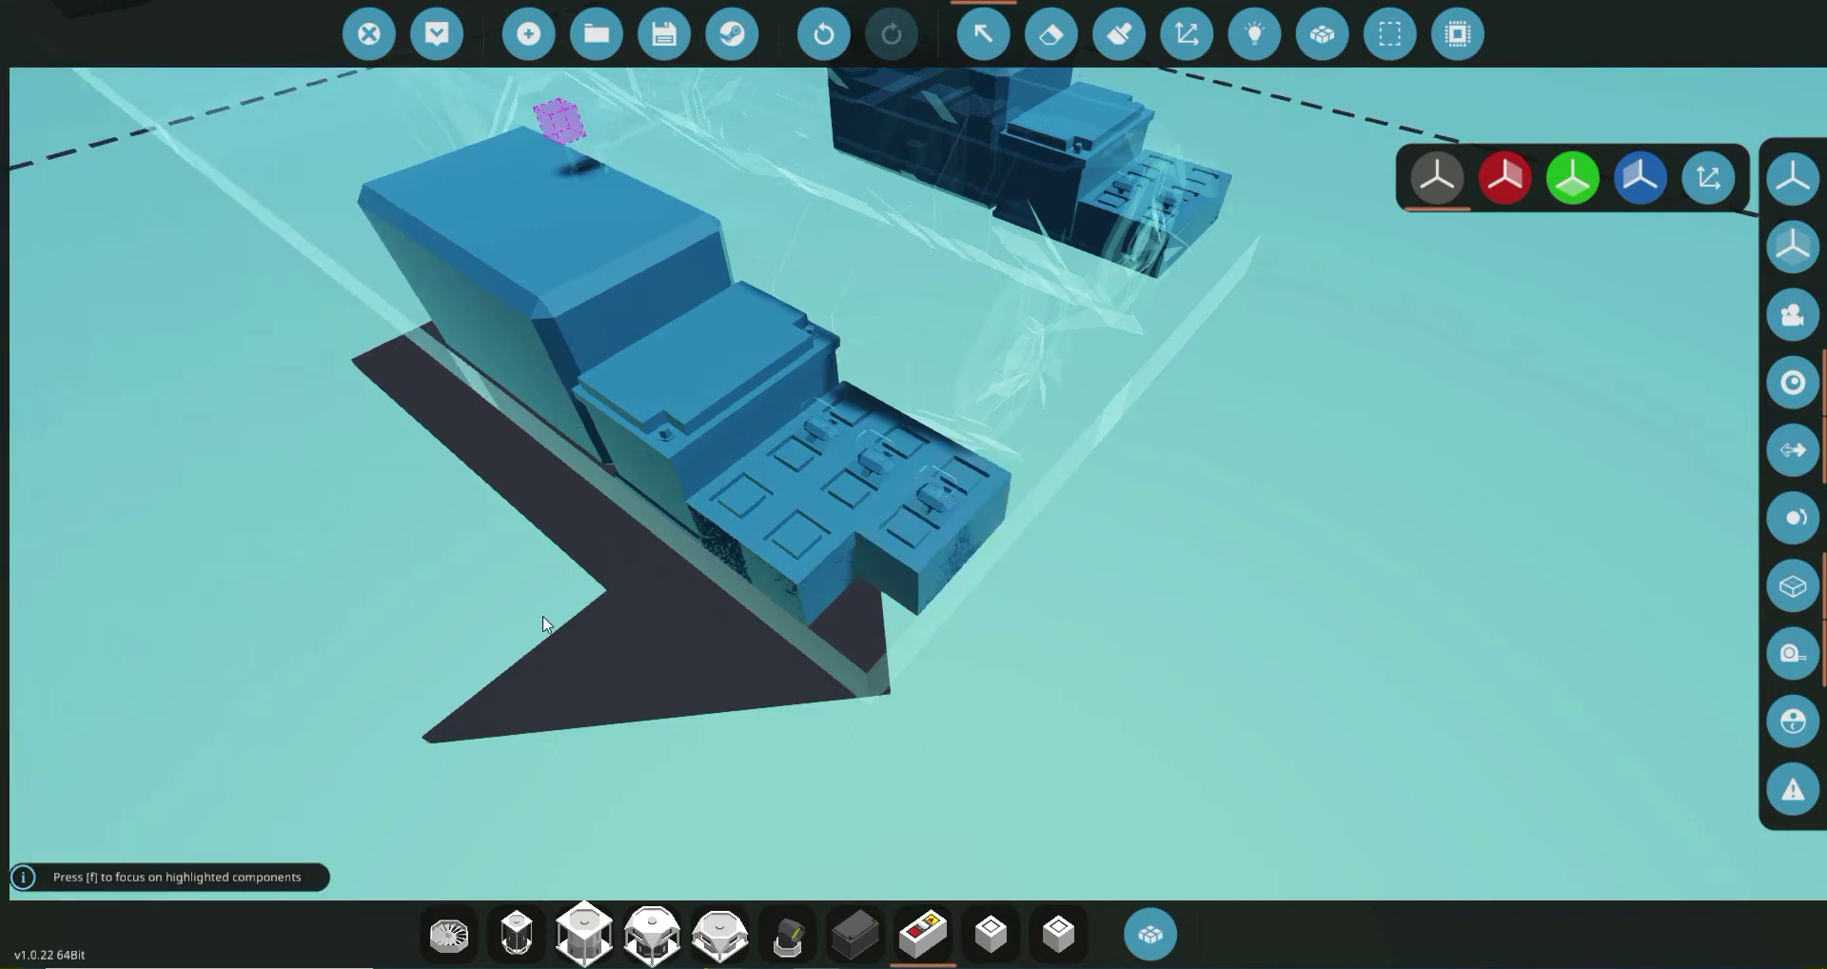
Link the Prop Clutch lever's Throttle output to the number input at the base of the propeller tower.
left_click(1255, 34)
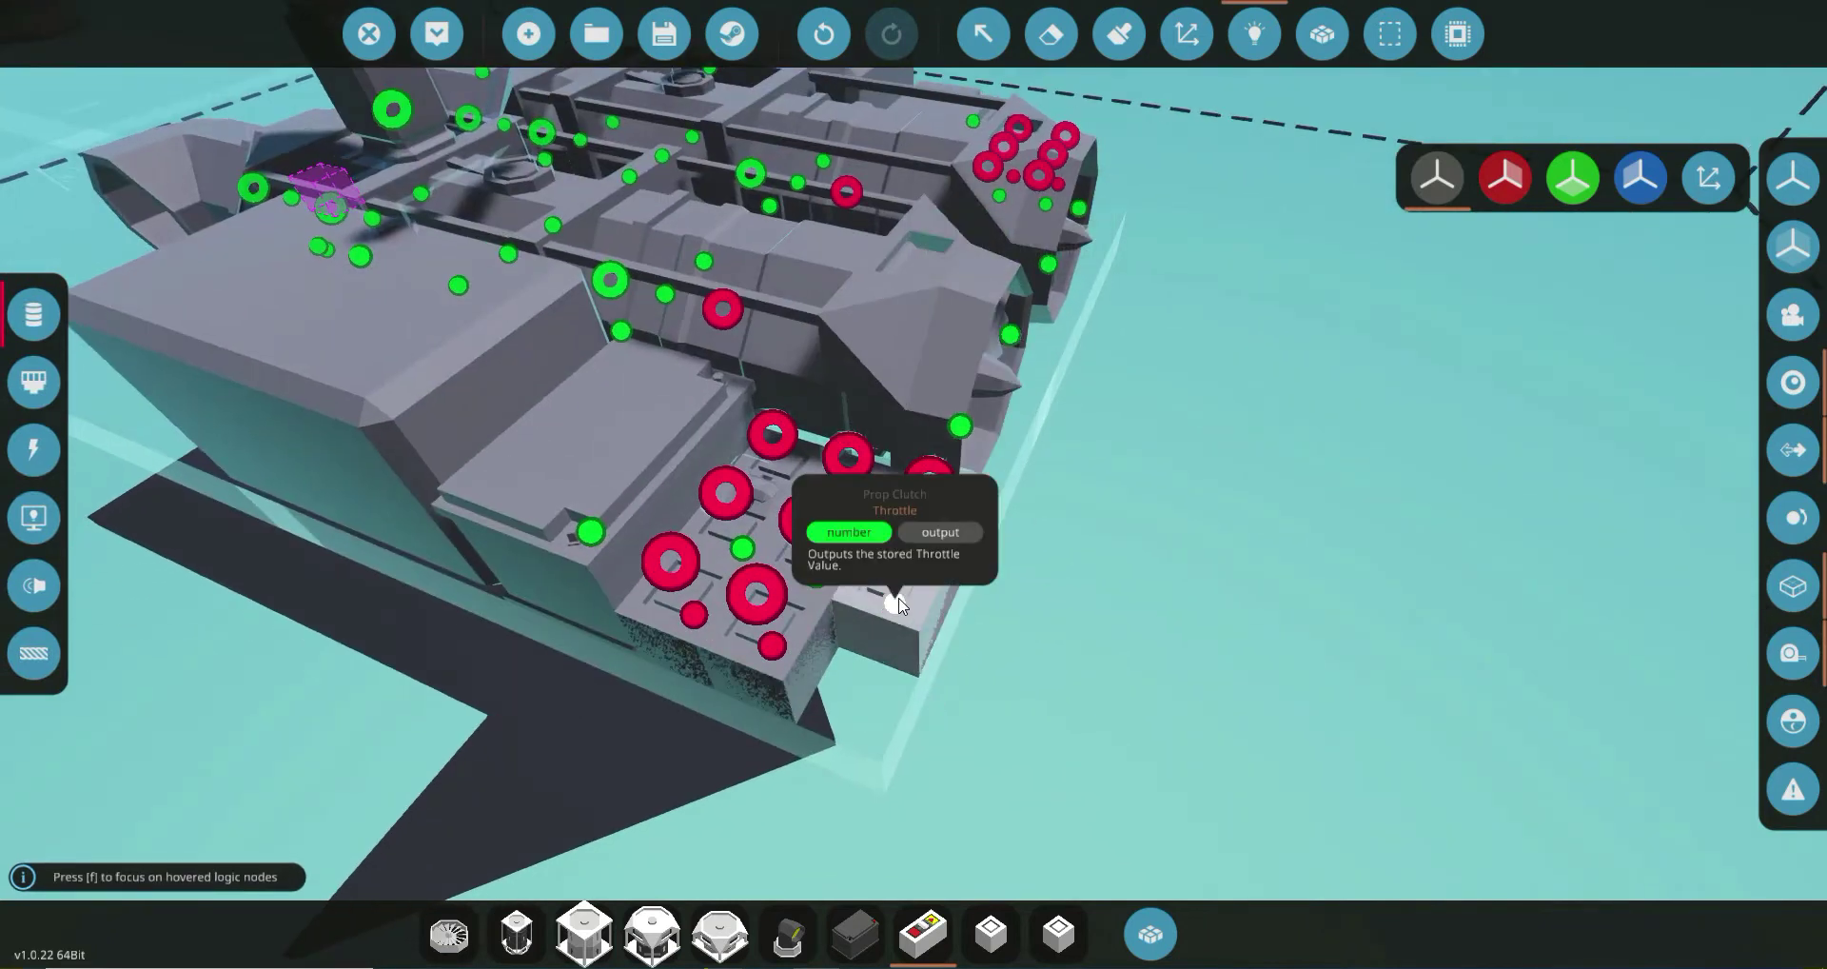
left_click_drag(898, 605, 986, 596)
left_click_drag(773, 526, 398, 262)
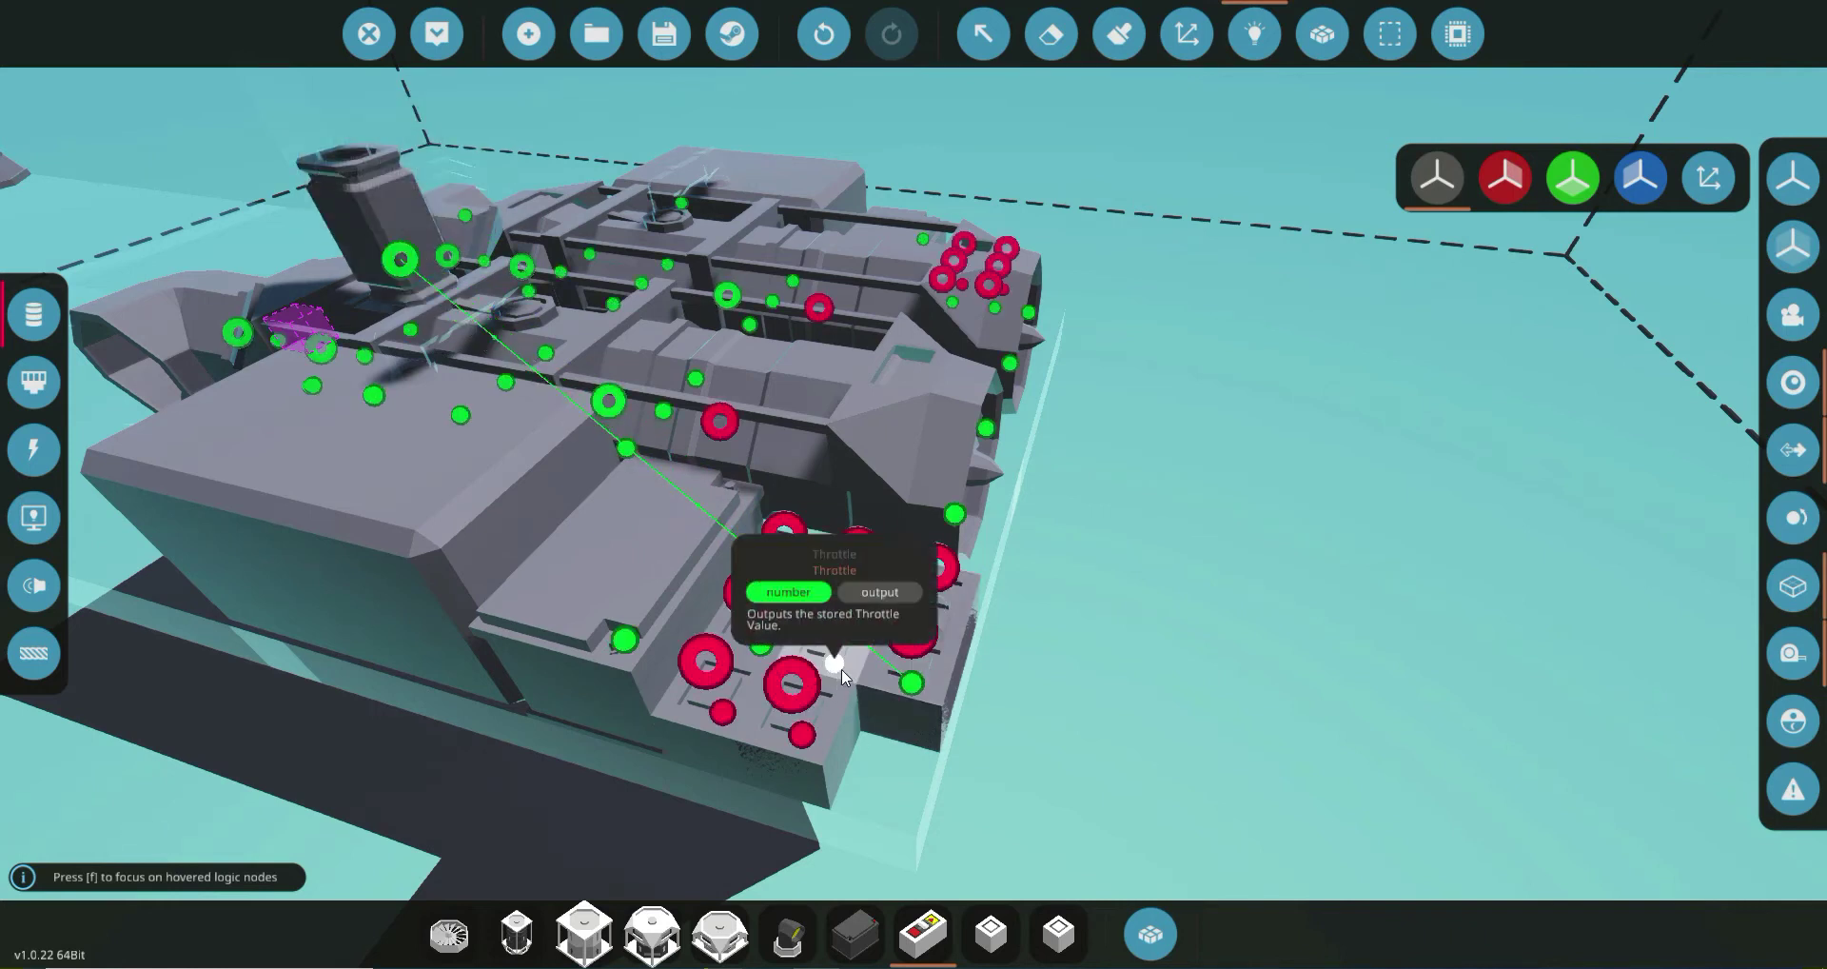
Link the Throttle lever to the jet combustion chamber's Throttle input and the Cut Off lever to the rotating exhaust's Thrust Spoiler input.
left_click_drag(838, 671, 609, 402)
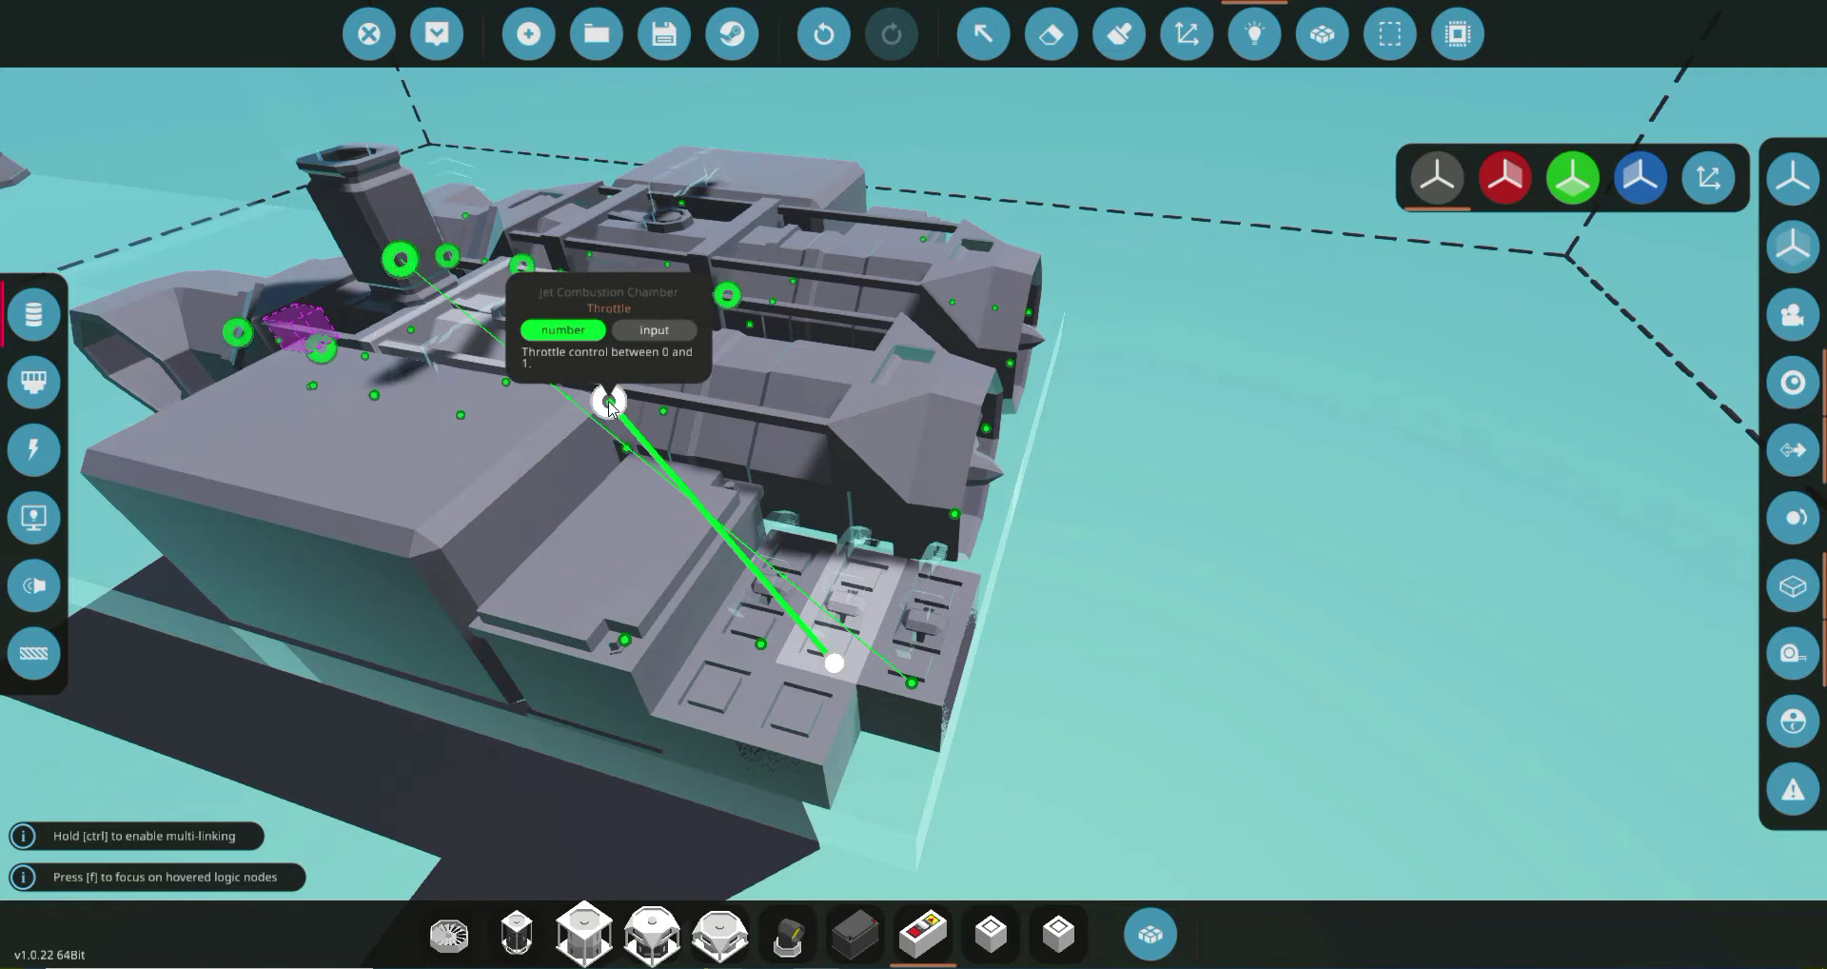
left_click_drag(609, 403, 609, 402)
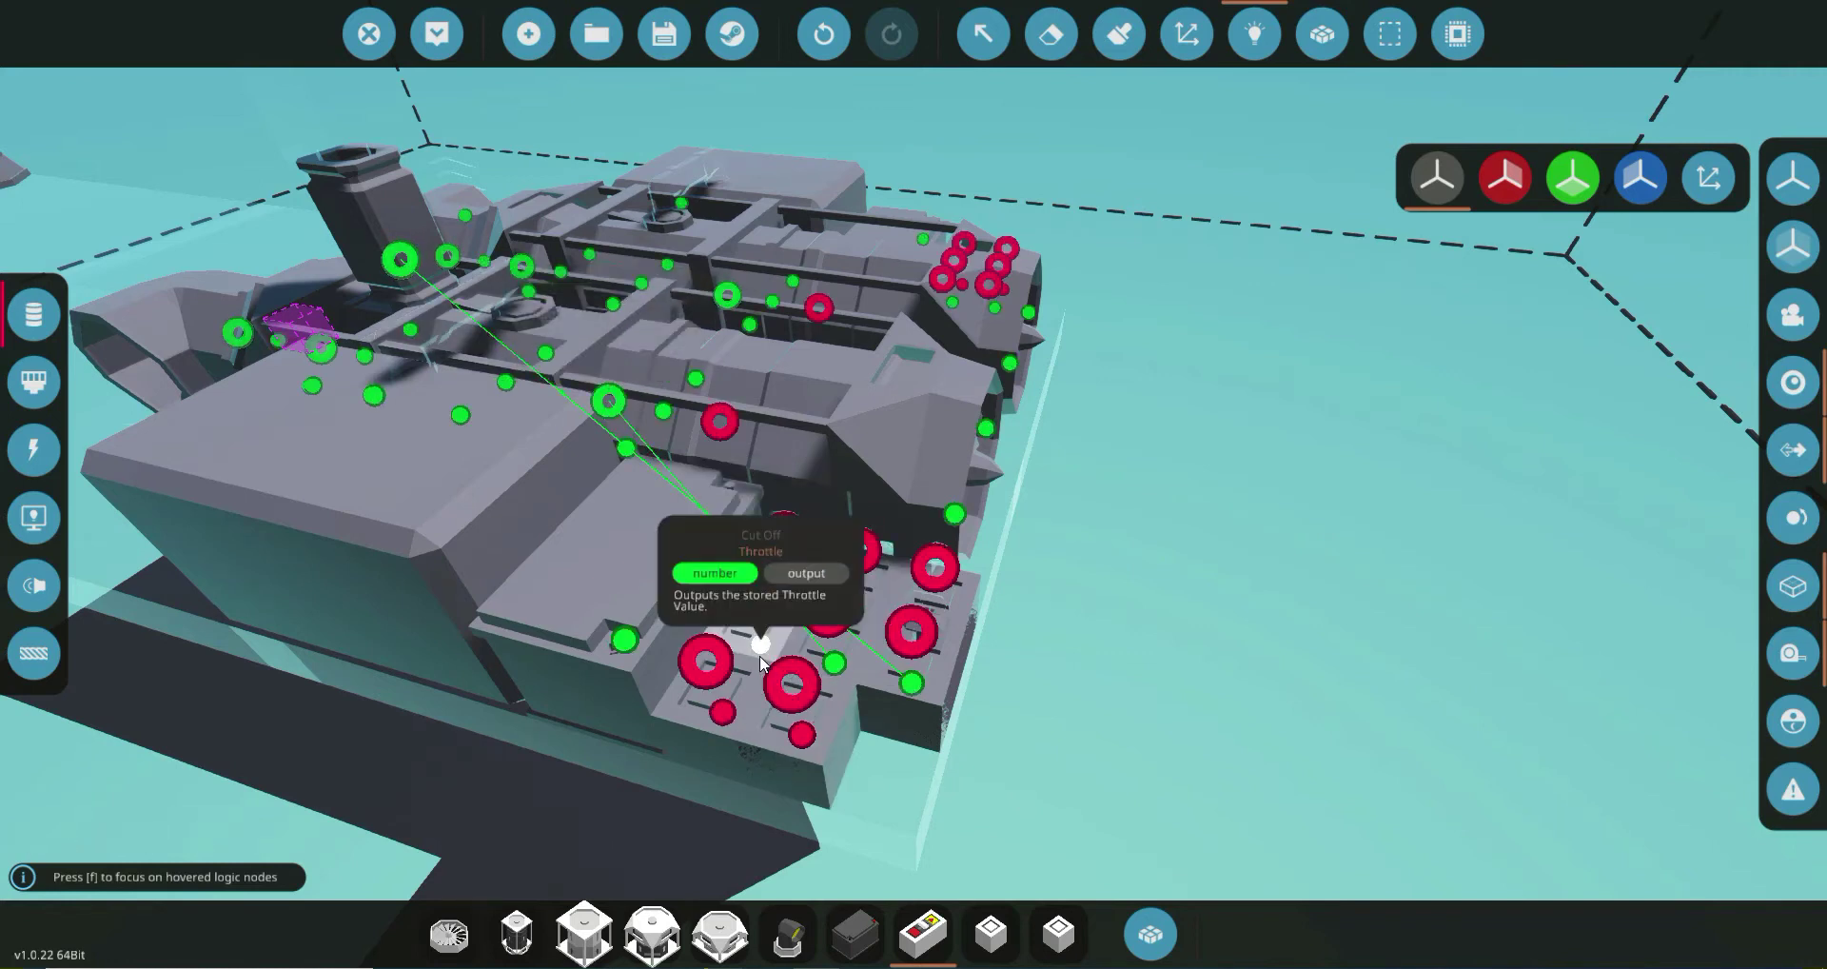
left_click_drag(760, 654, 249, 335)
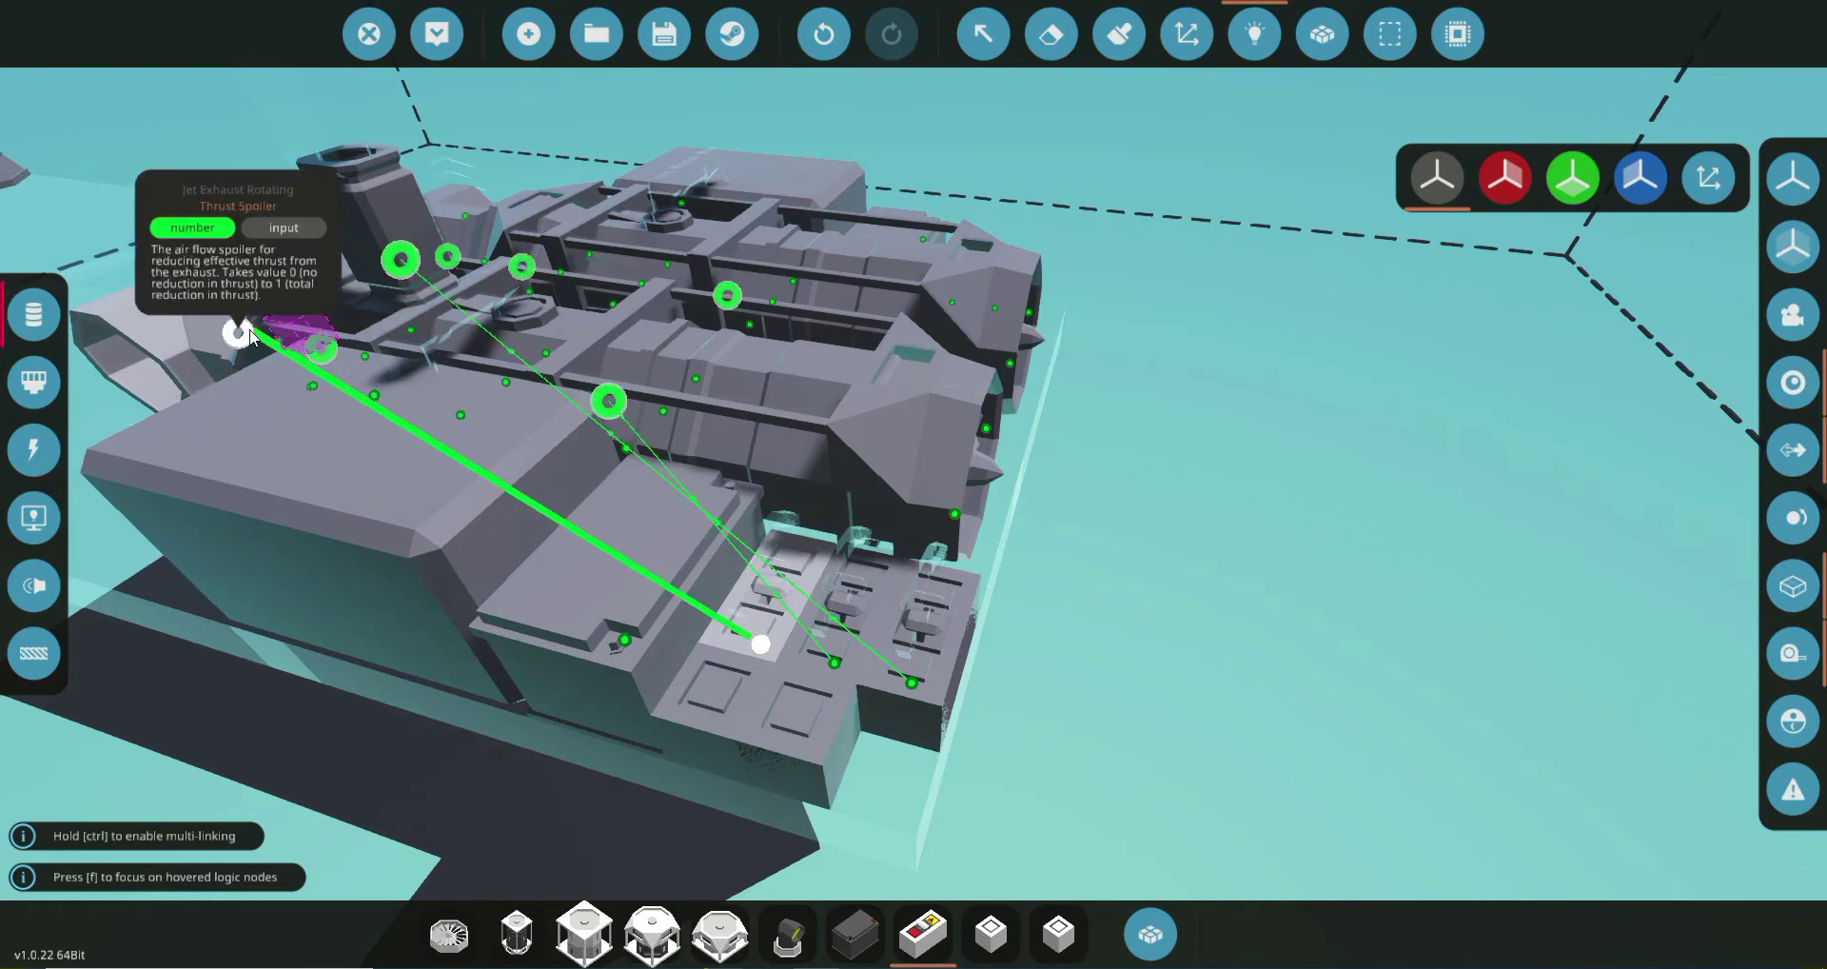
left_click_drag(250, 335, 251, 335)
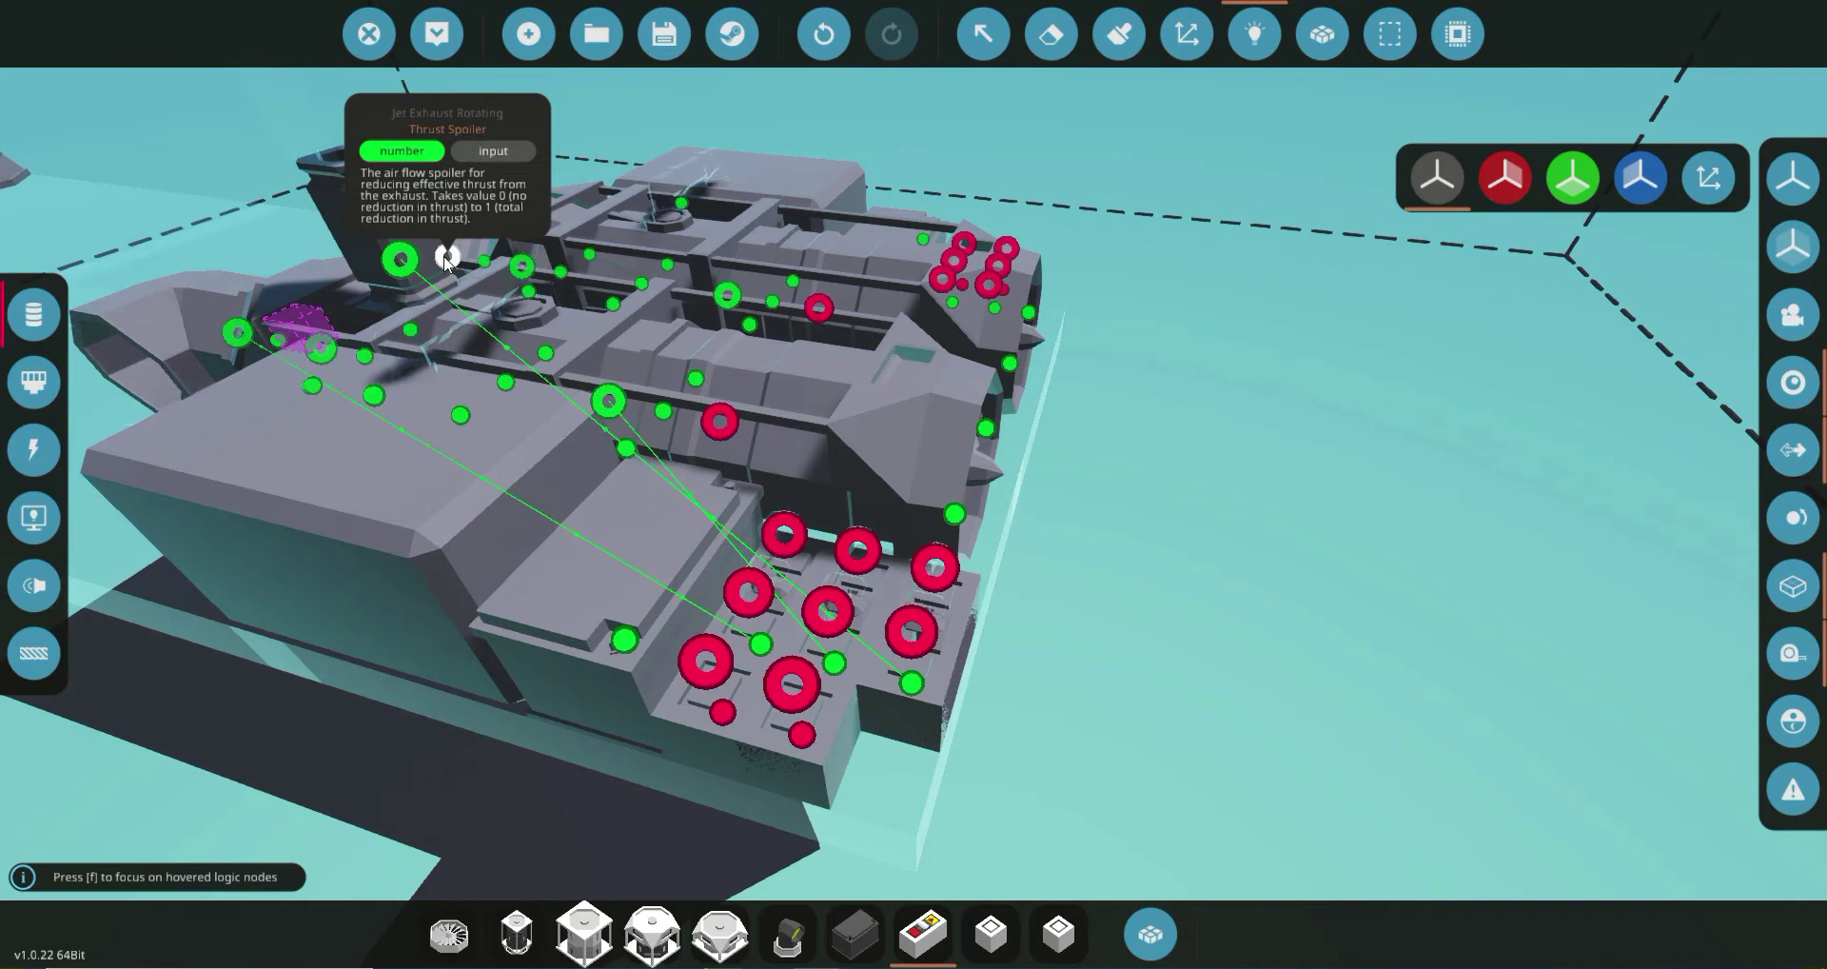
Complete the opposite engine's lever links and connect each control set's push button Pressed output to its engine's on/off input.
left_click_drag(448, 257, 990, 535)
key("f")
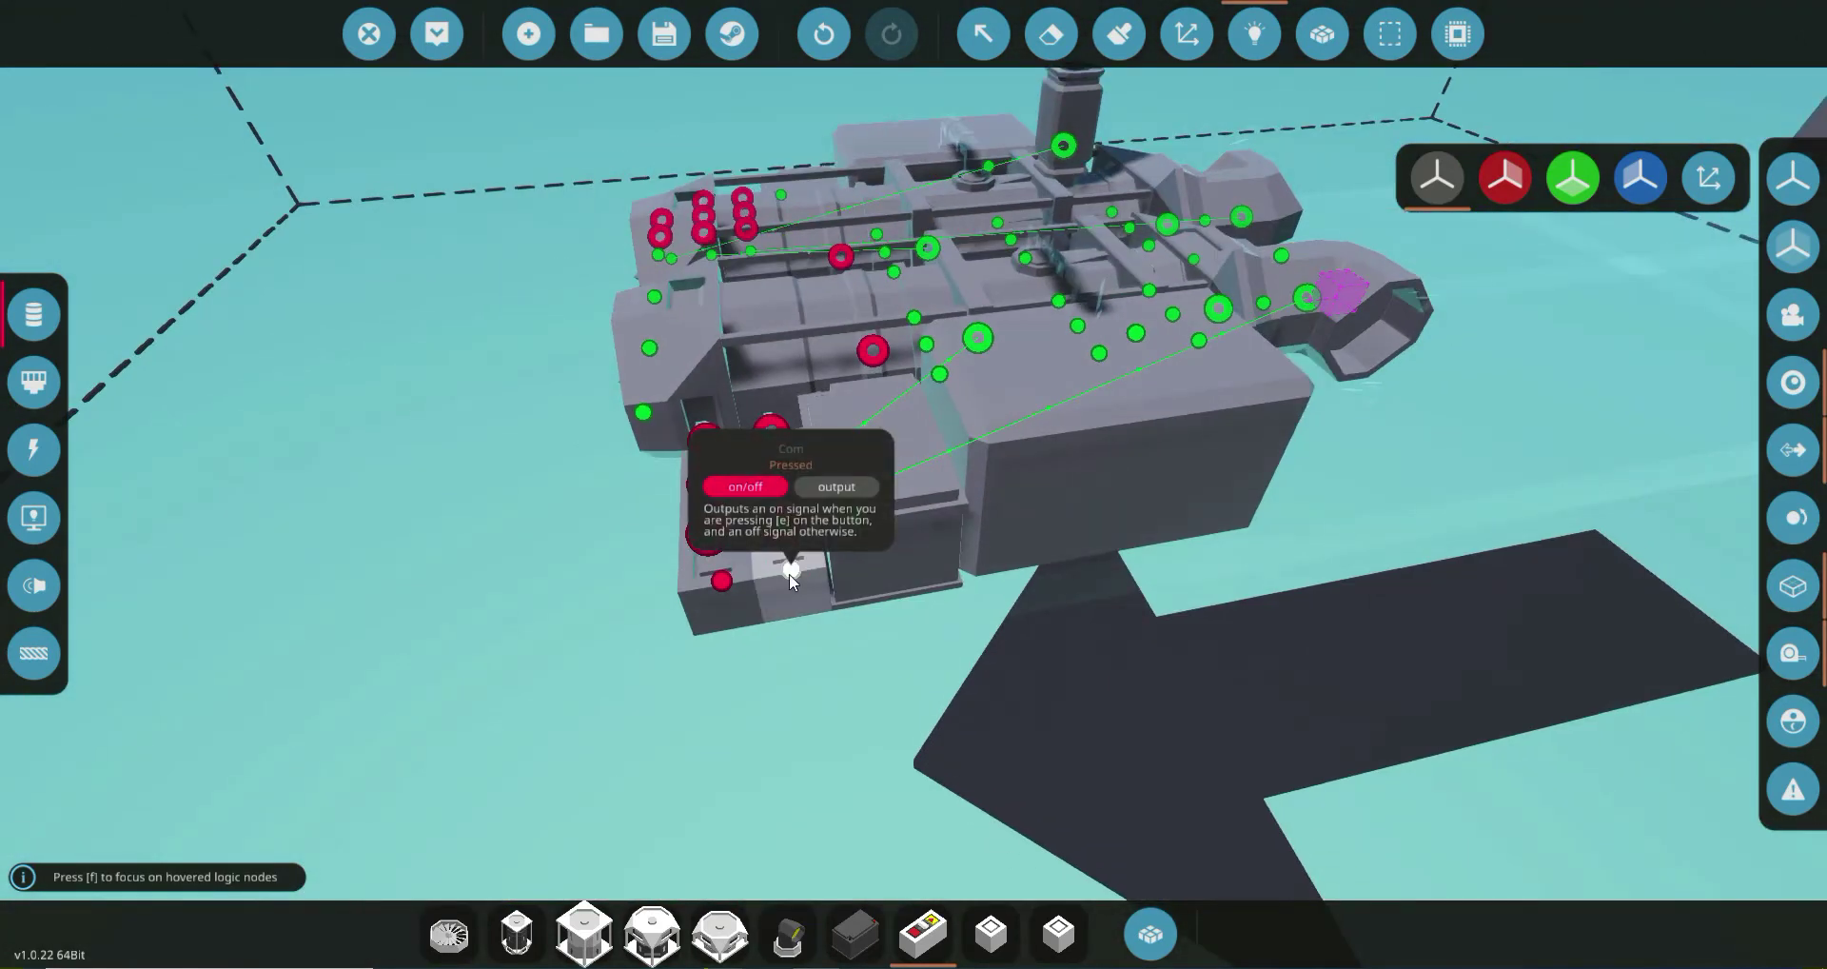
left_click_drag(790, 576, 870, 386)
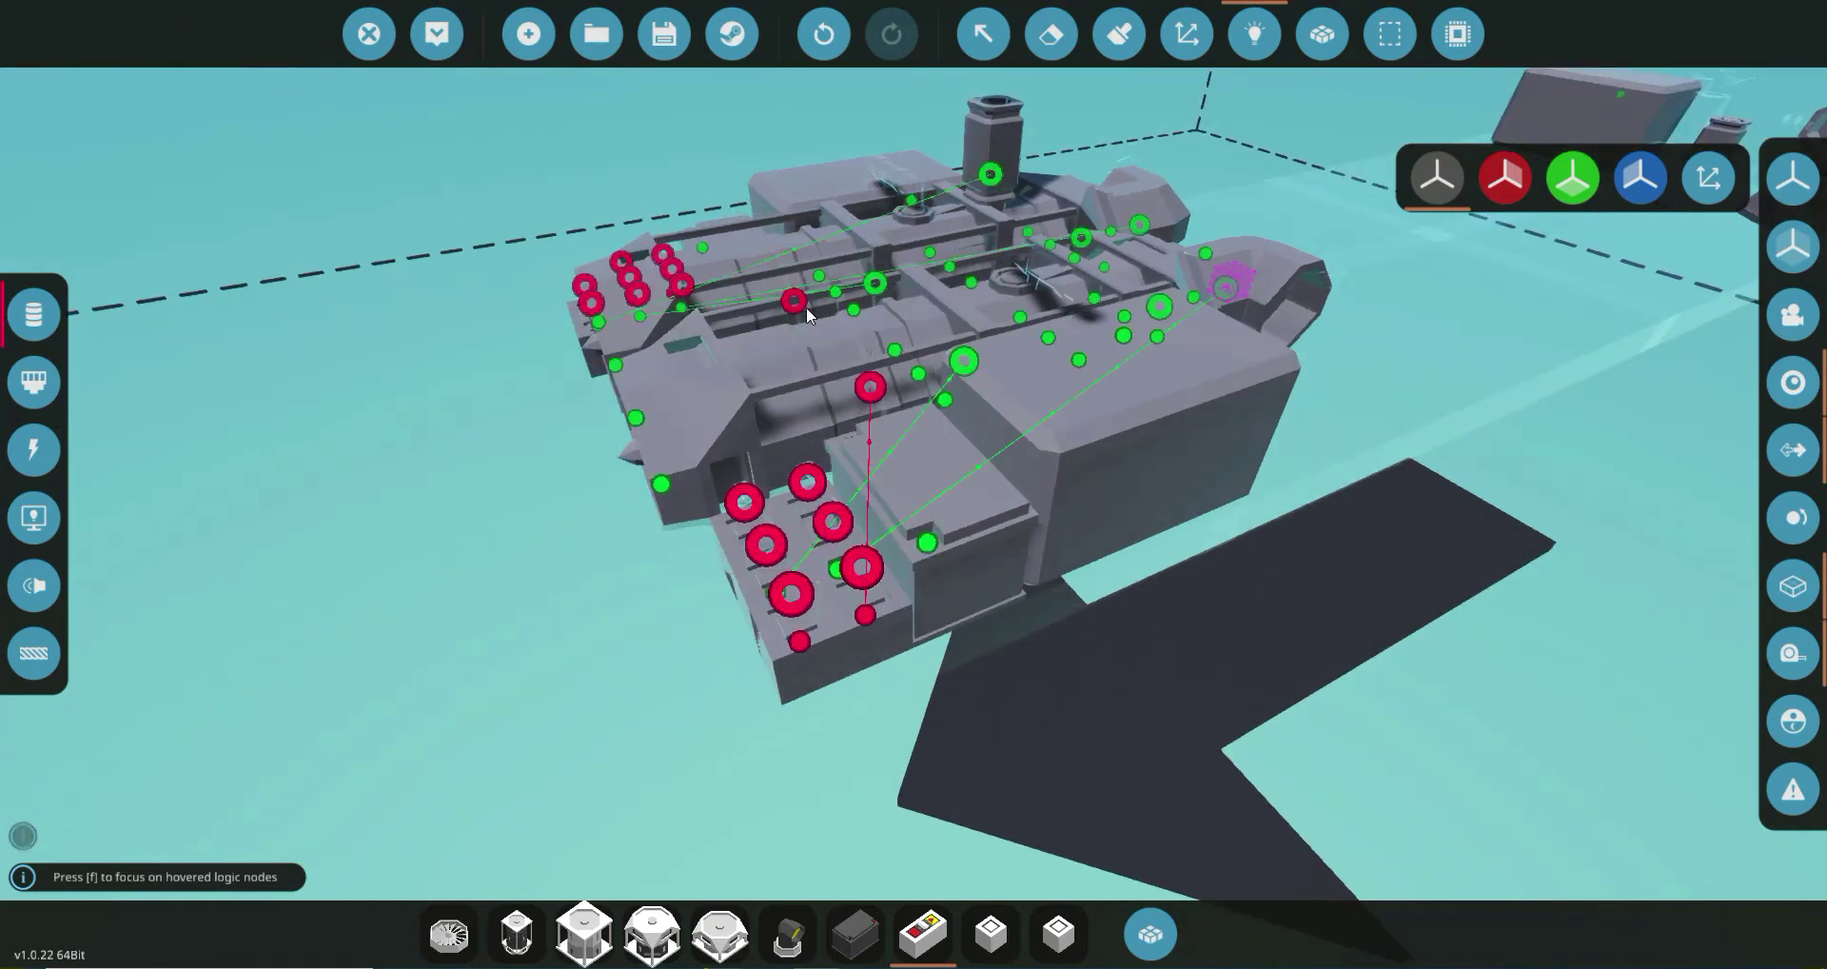
left_click_drag(803, 306, 886, 462)
Wire the battery's electrical node to the levers, buttons and powered engine and propeller components.
scroll(902, 552, "down", 5)
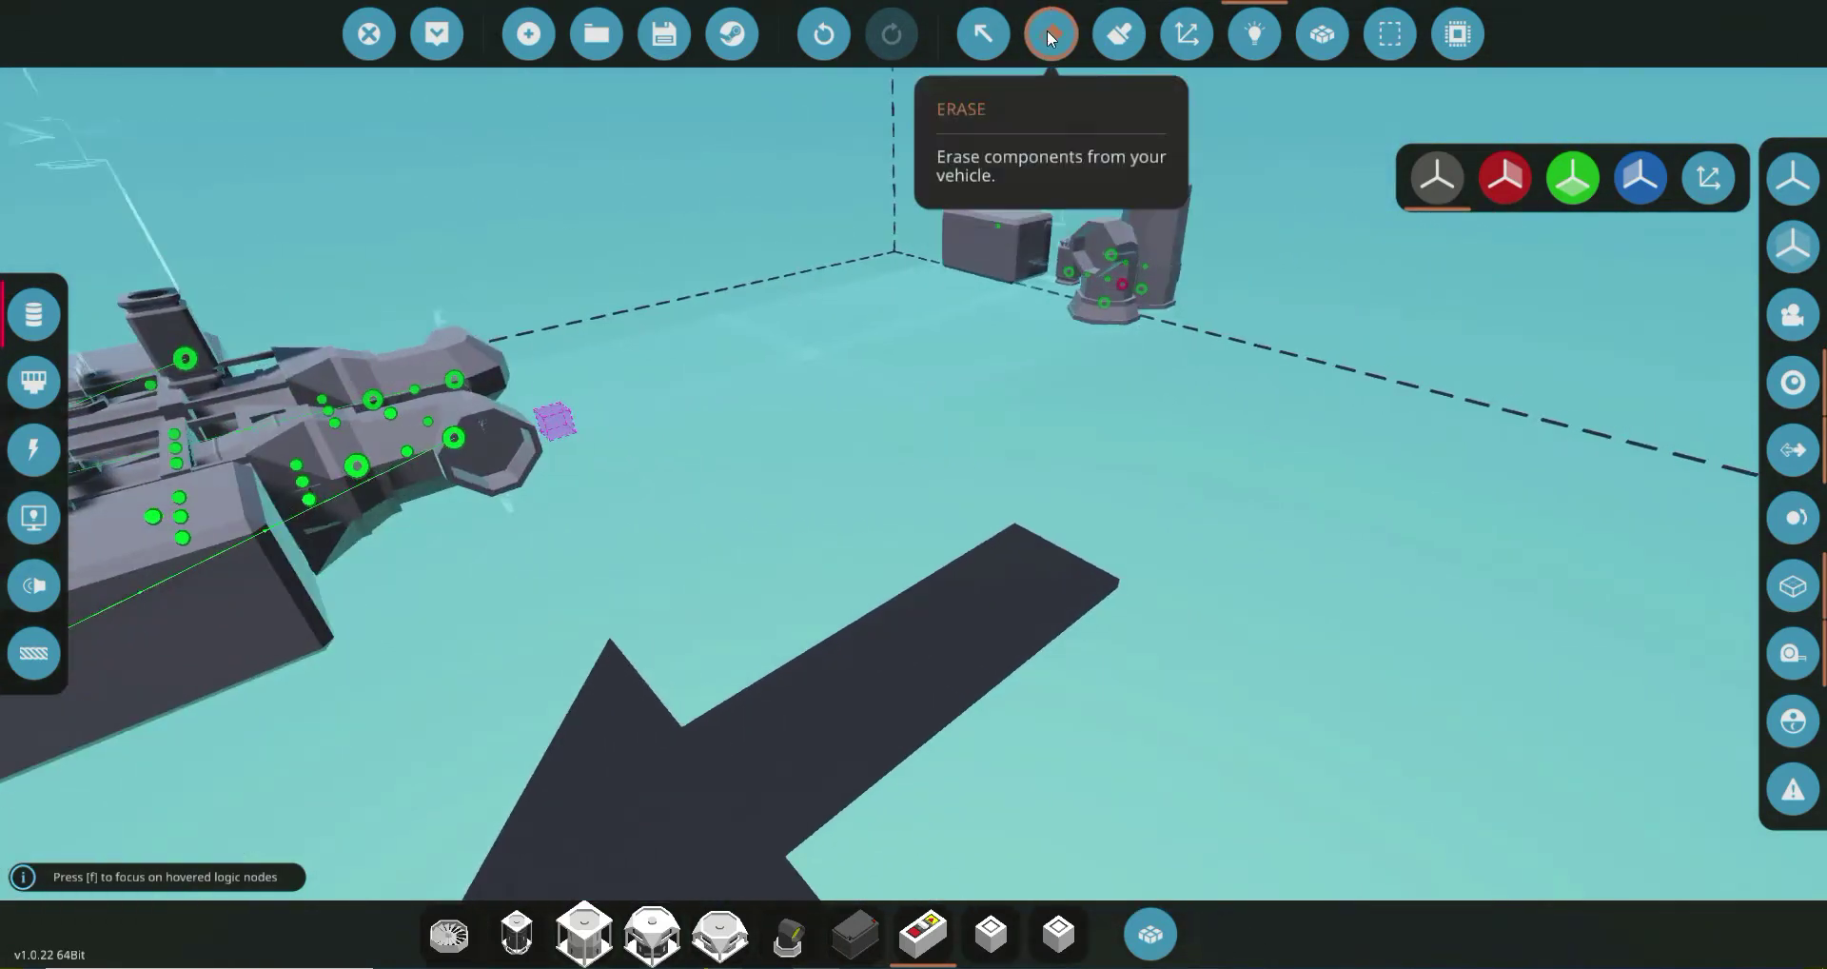
left_click(1051, 33)
key("d")
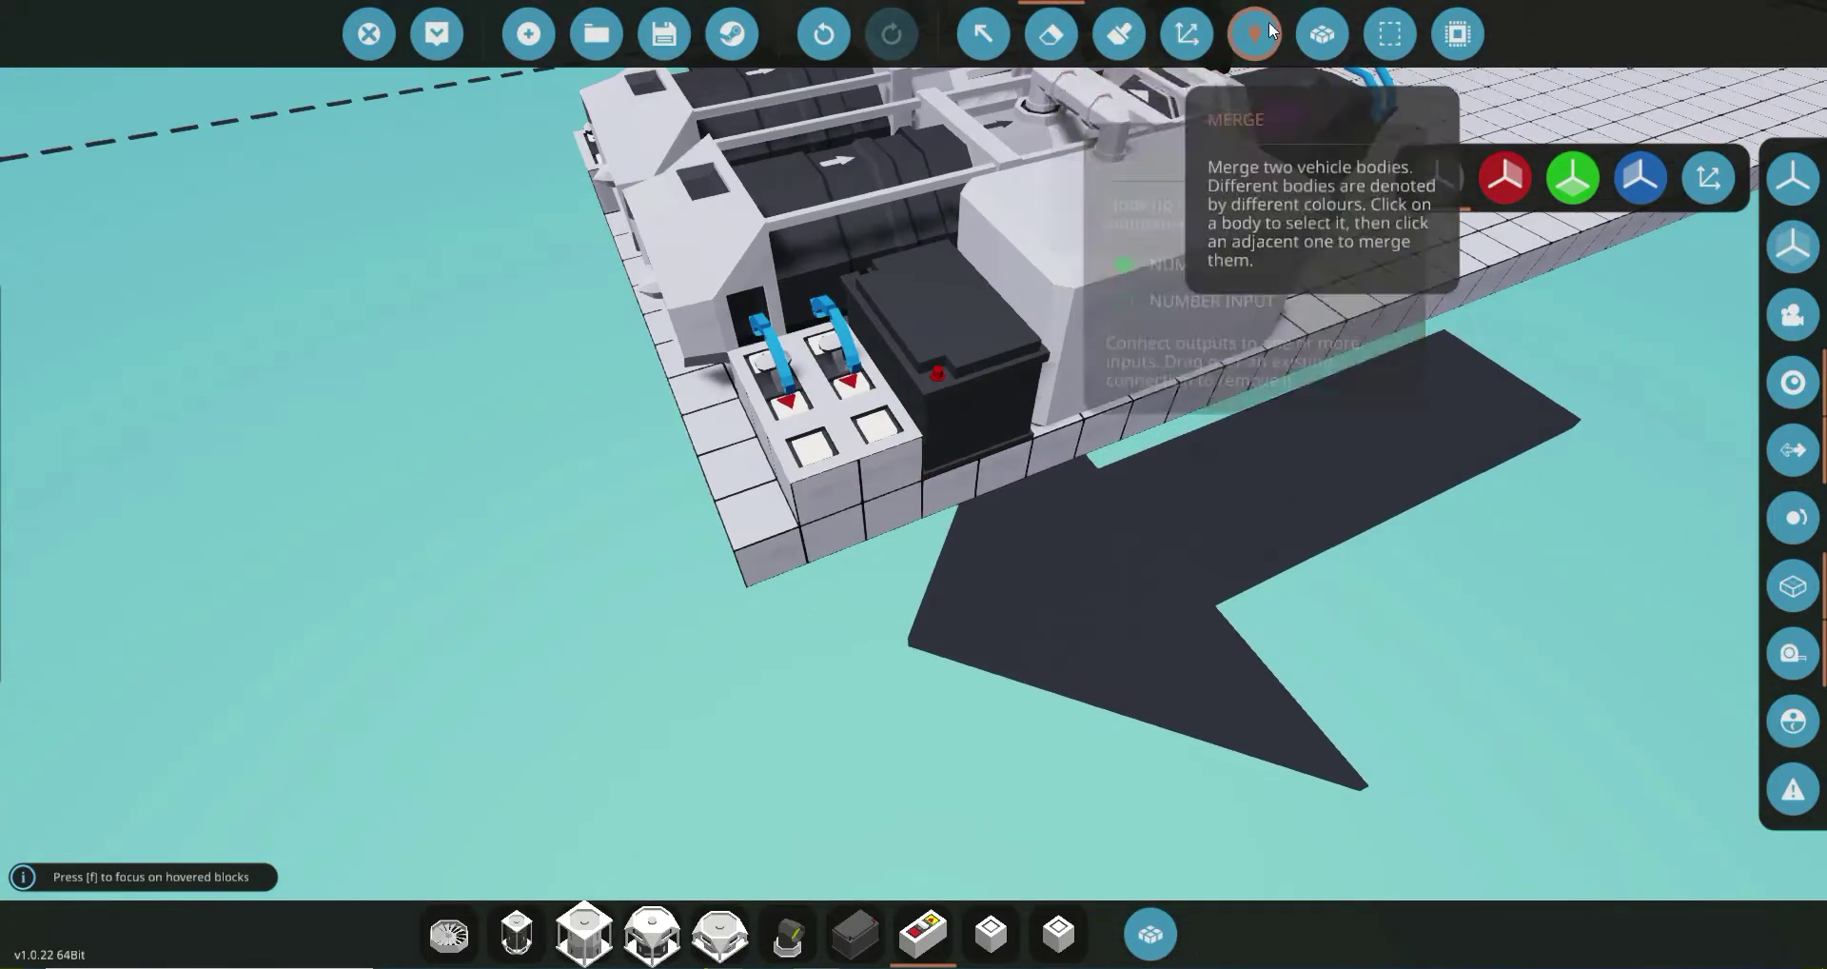
left_click(1255, 33)
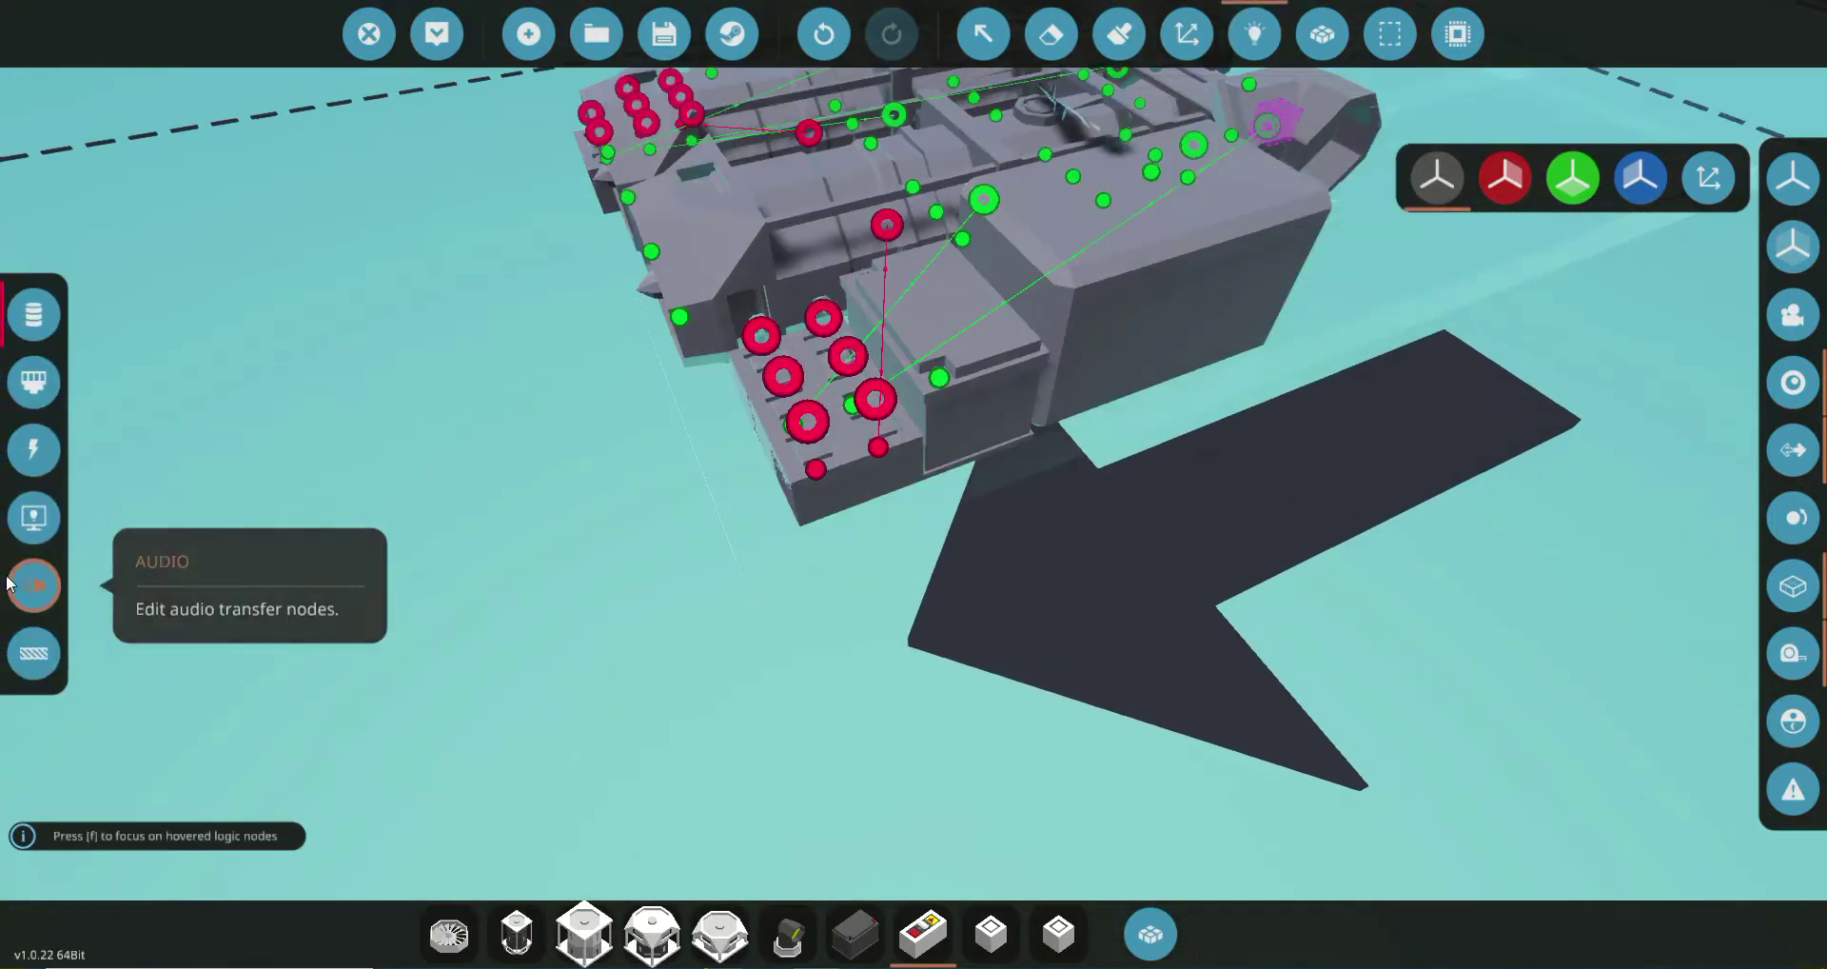
left_click(31, 444)
left_click_drag(904, 347, 920, 382)
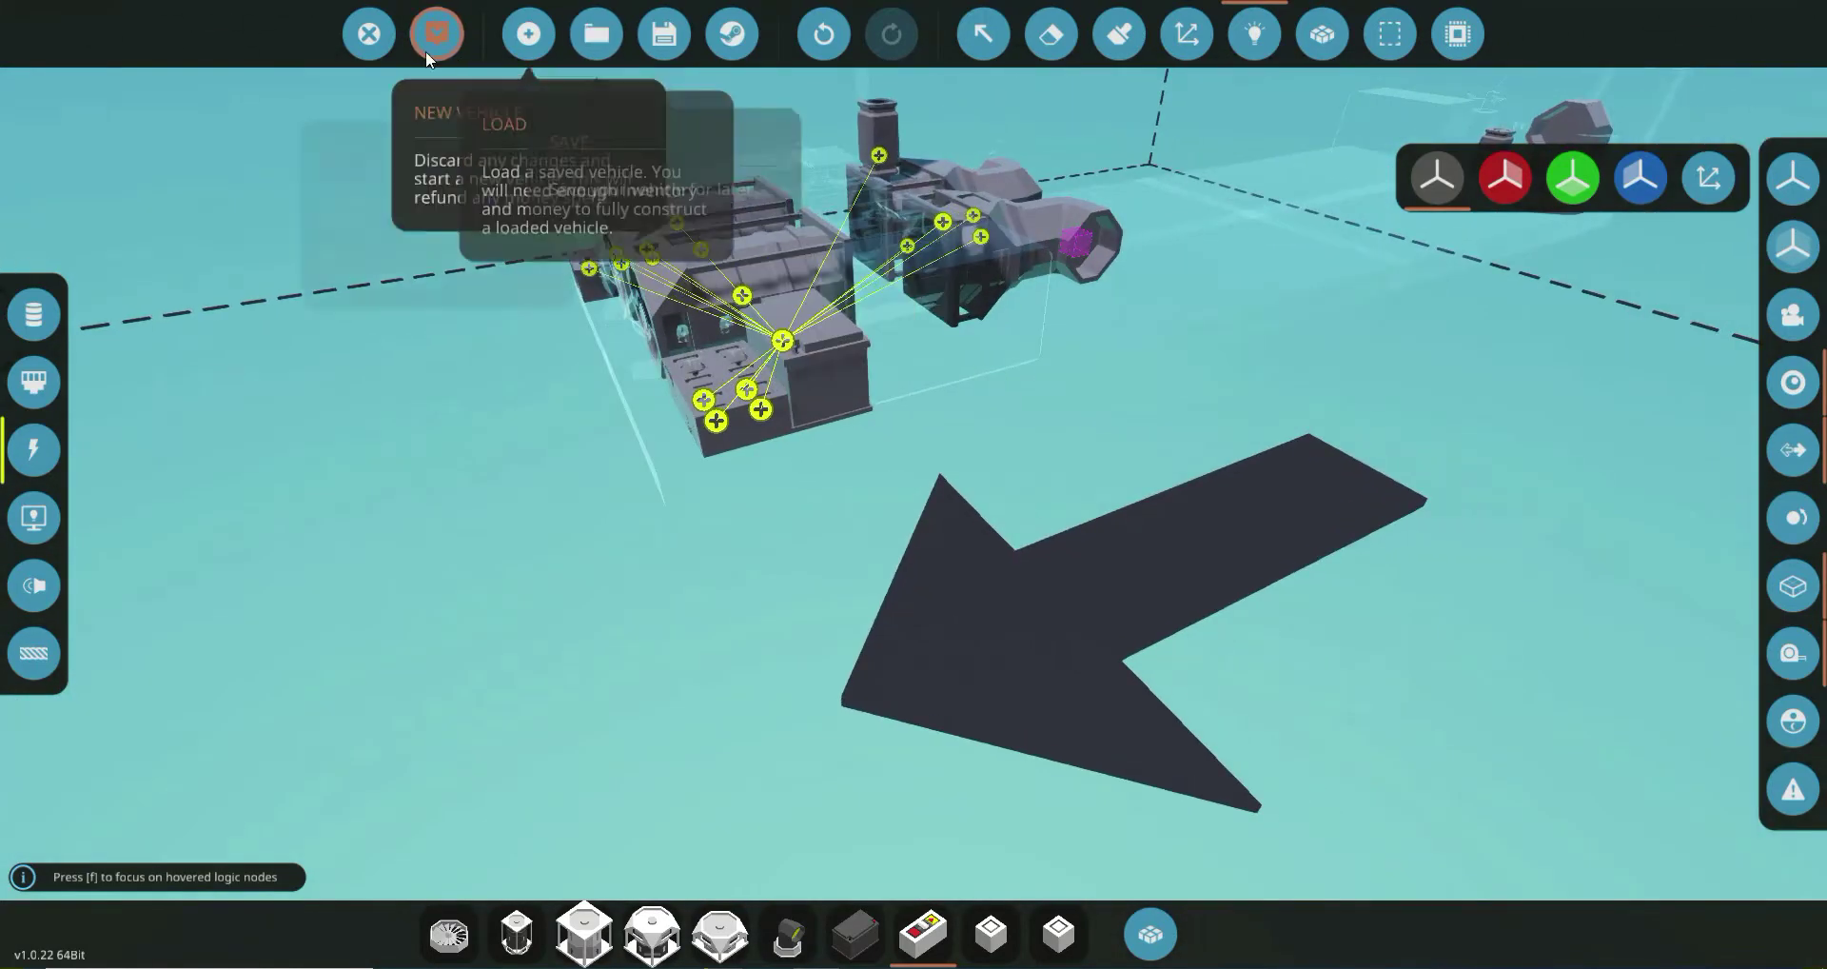
Spawn the vehicle and walk to the three-lever control set beside the battery.
left_click(426, 50)
key("w")
key("w")
key("s")
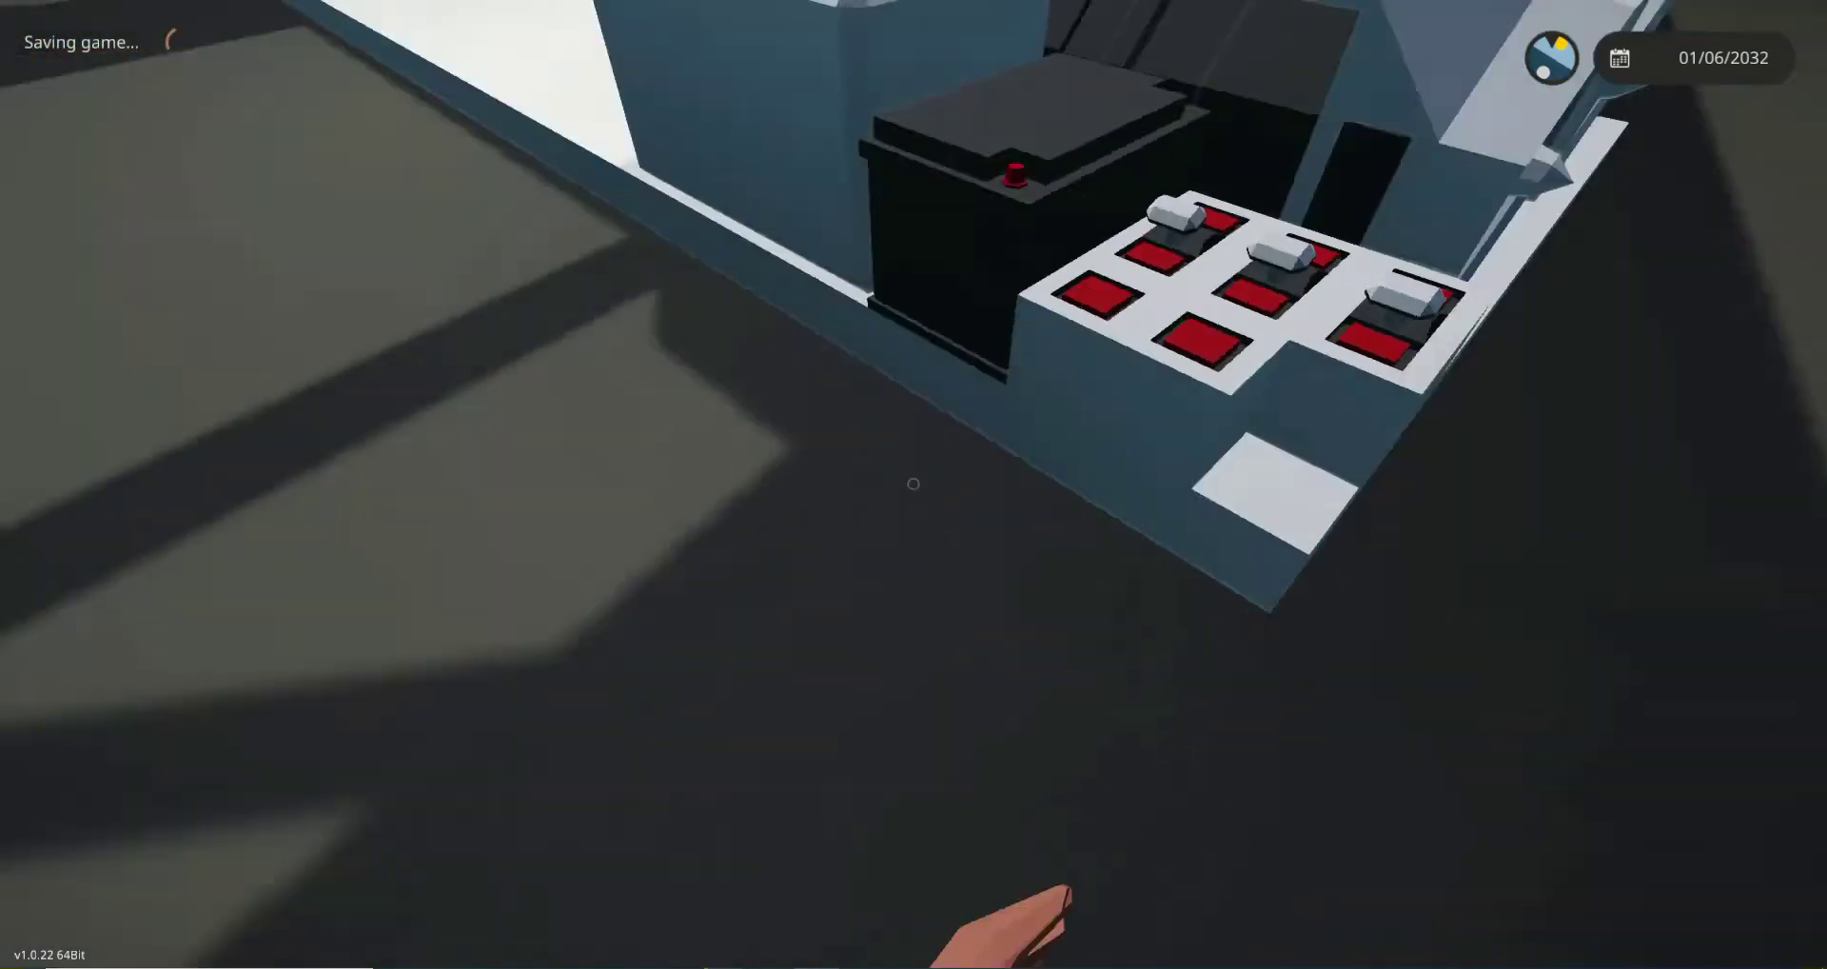
key("w")
key("d")
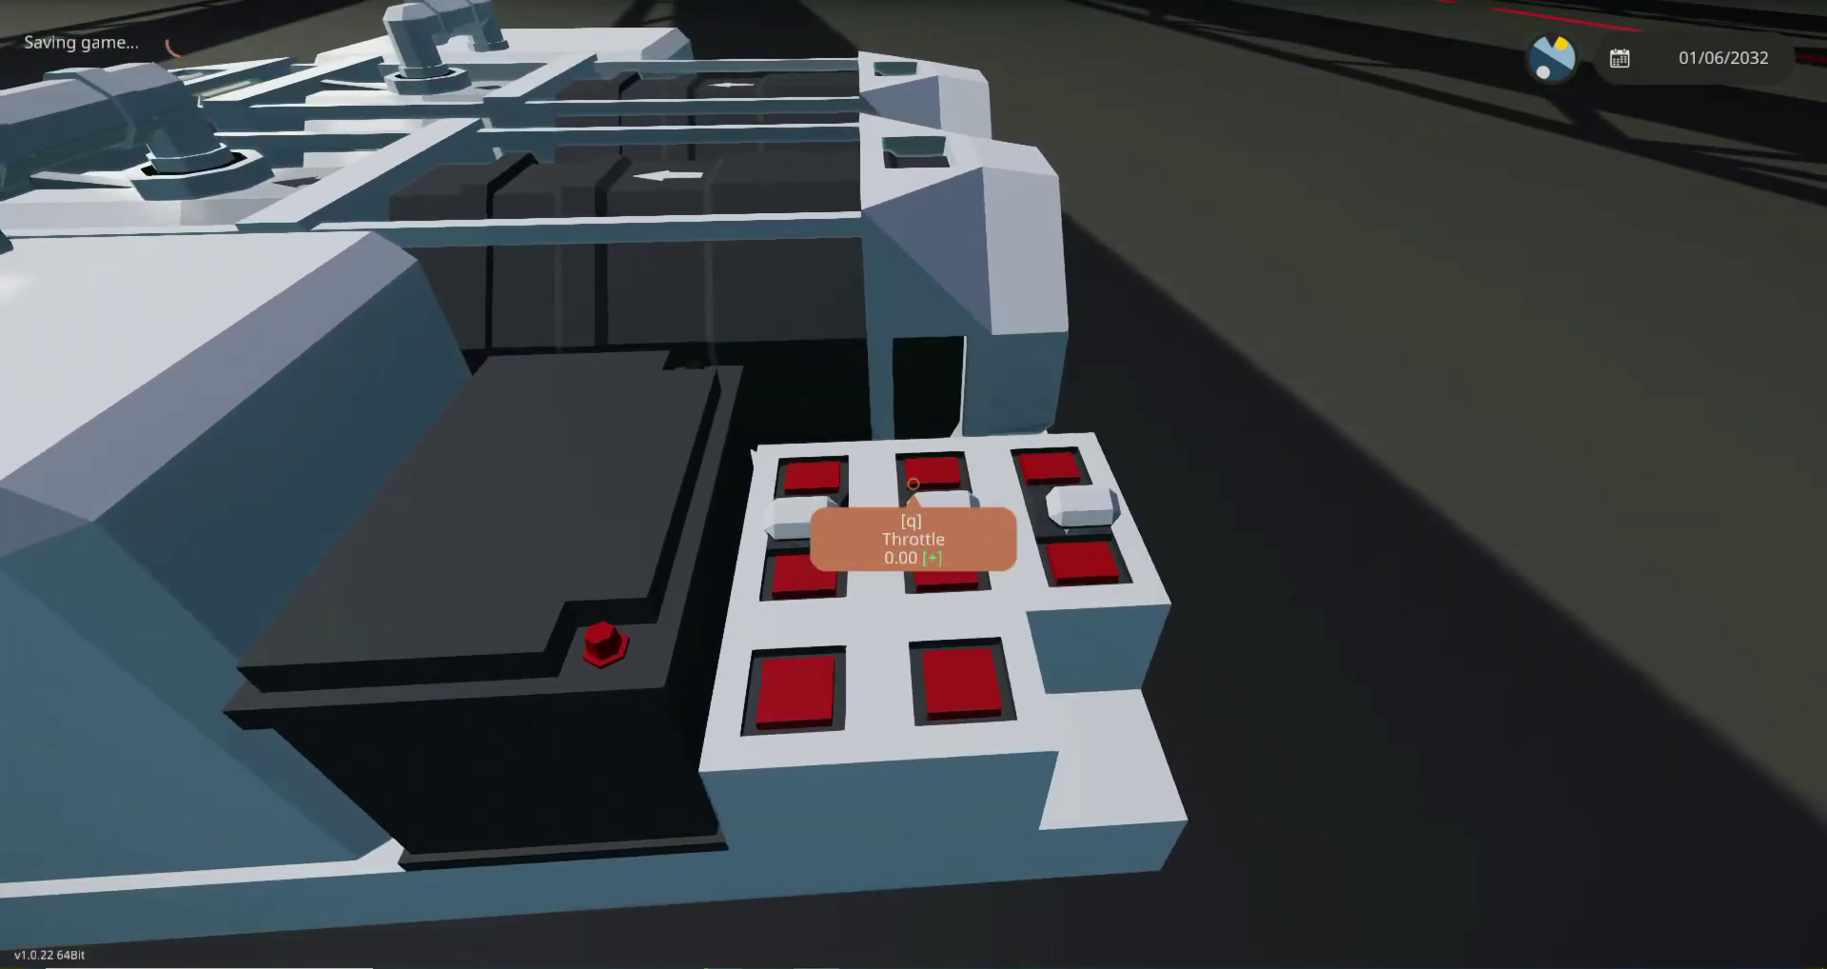
Set the Throttle lever to 0.33 and the opposite engine's Throttle Lever to 0.35, and start the engines.
key("s")
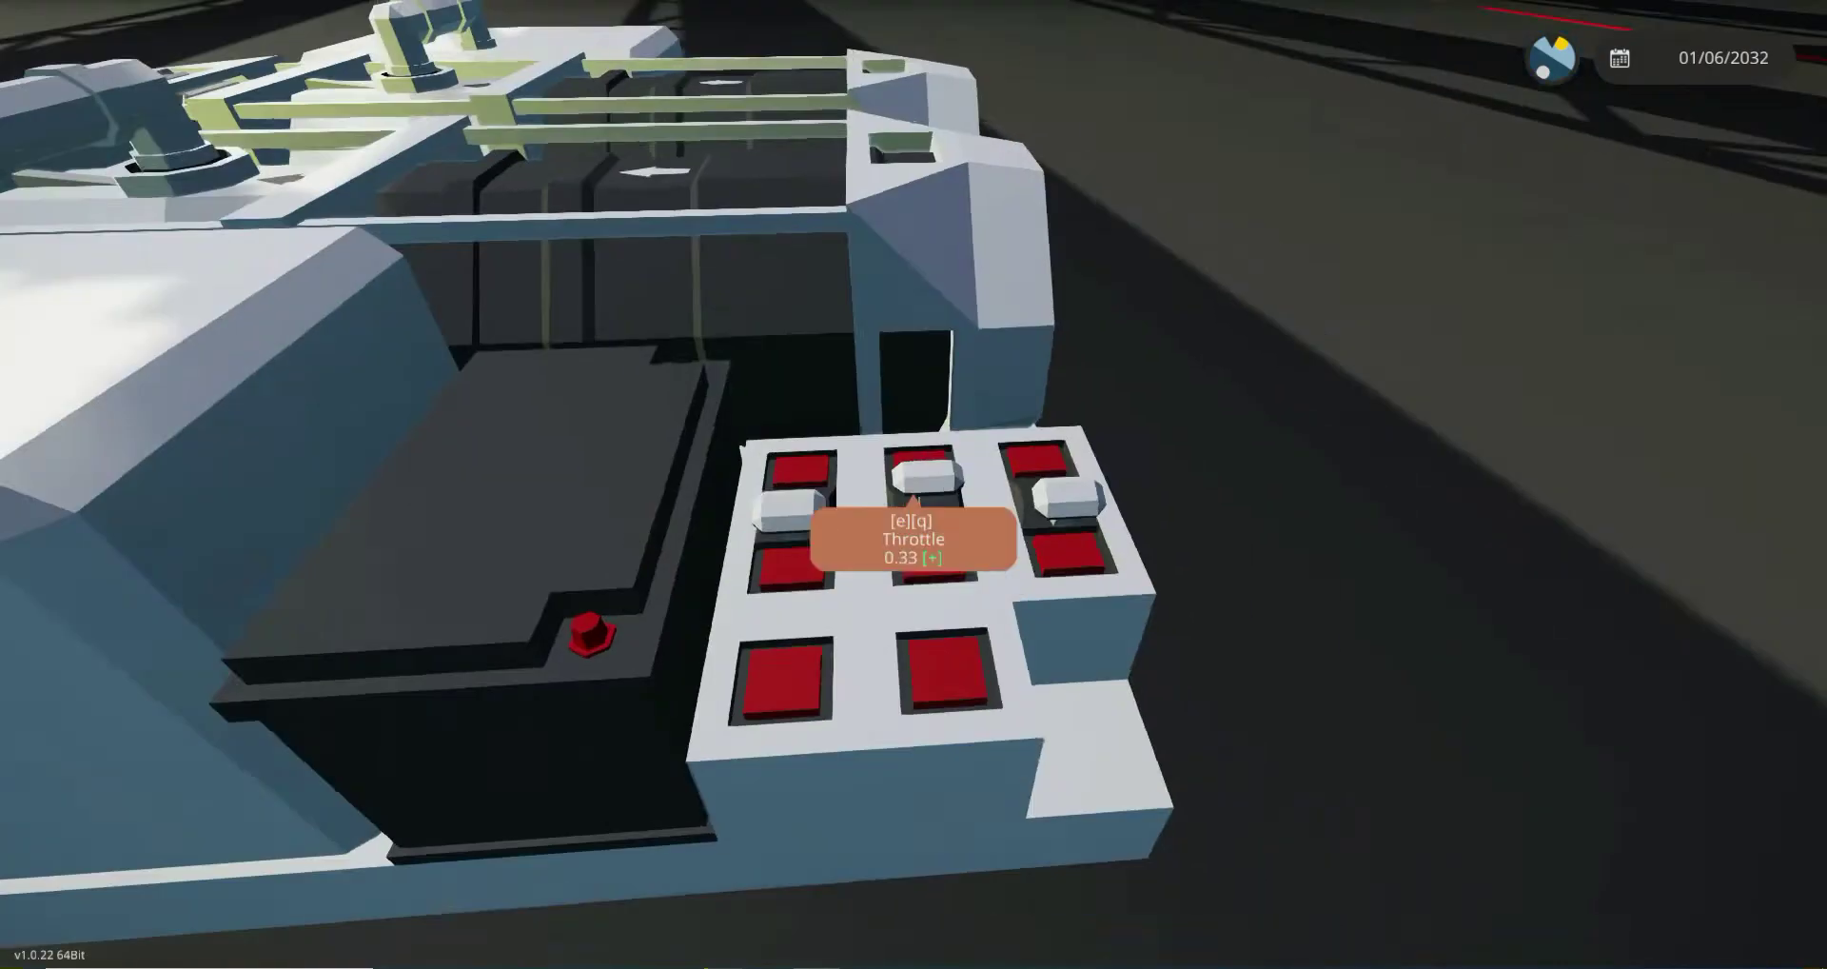
key("s")
key("w")
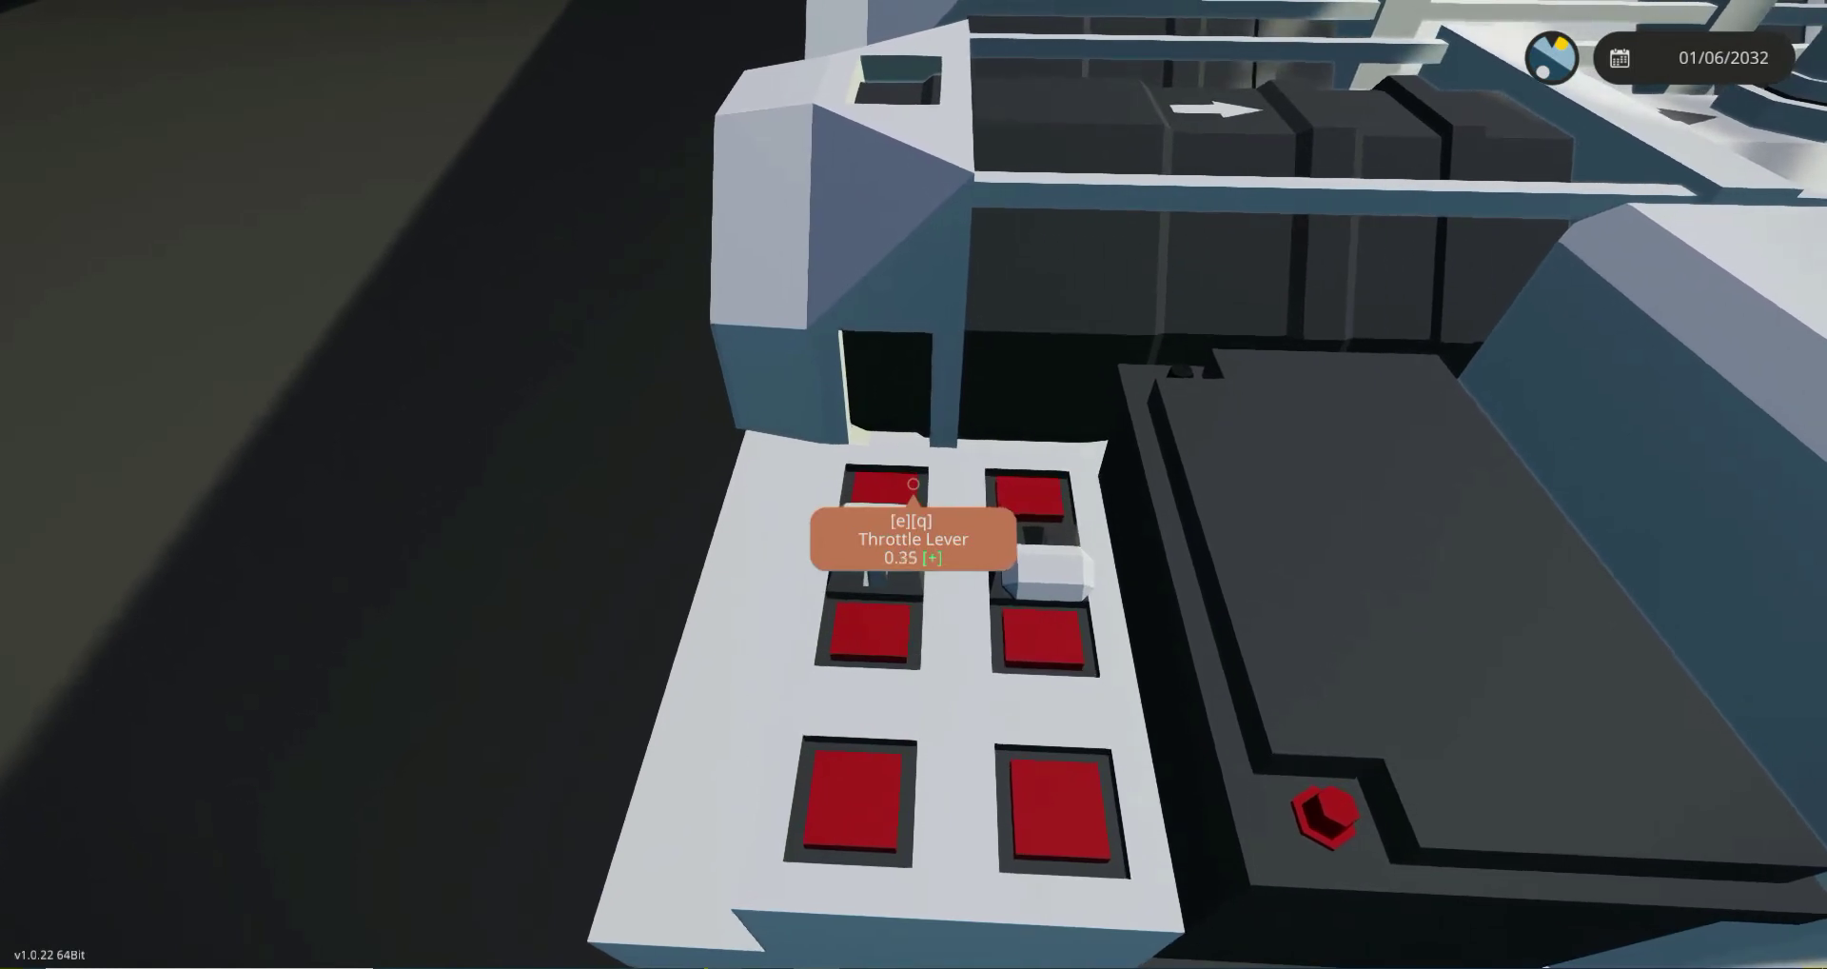
key("q")
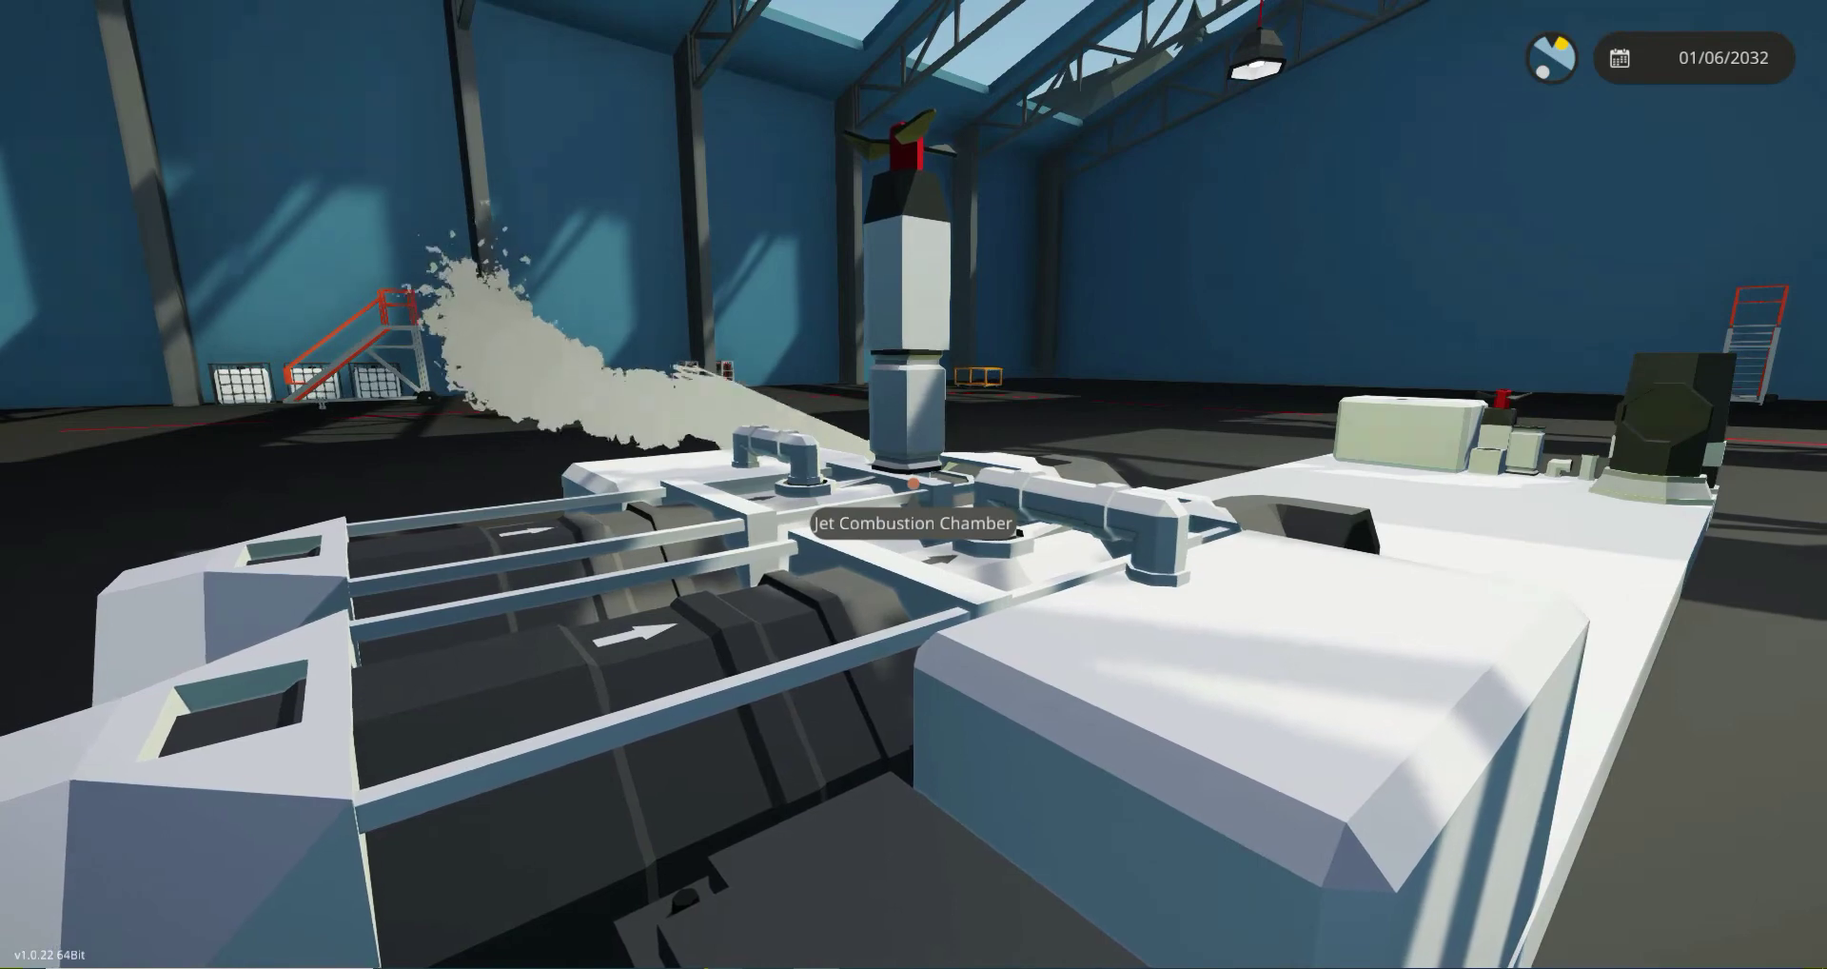
Examine the running twin jet engines, their compressors, exhausts and the propeller tower from both control sets.
key("a")
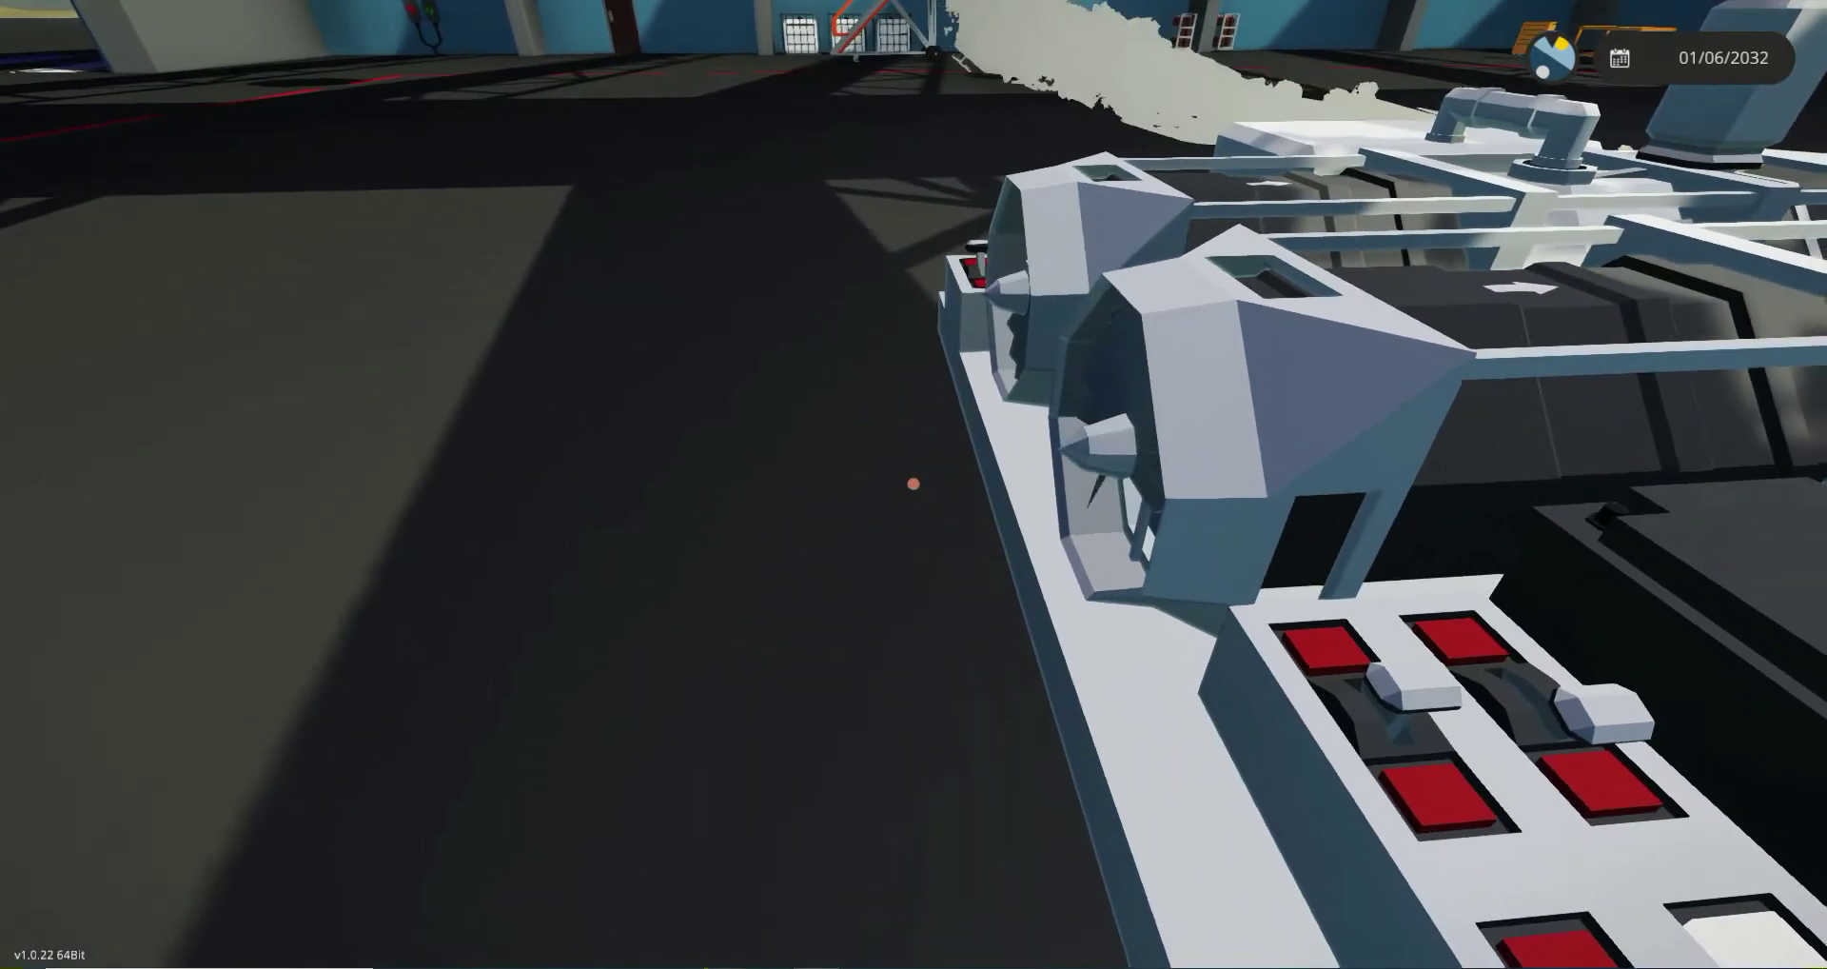
key("w")
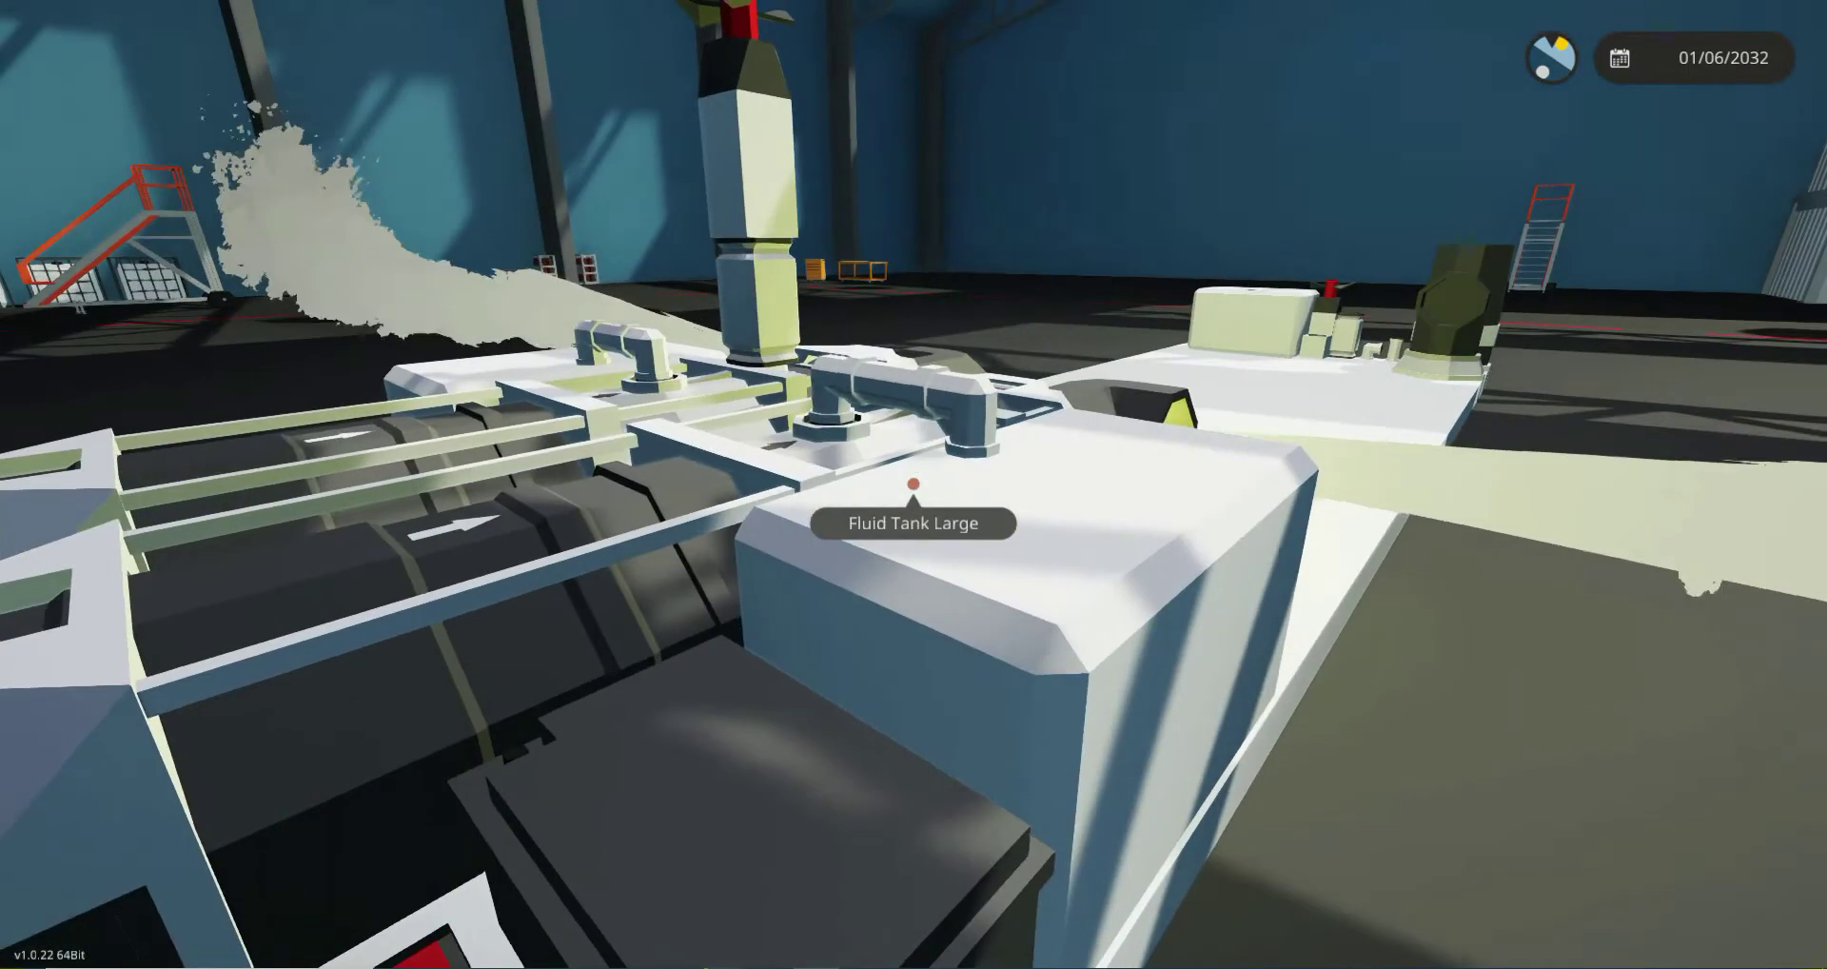
key("d")
key("a")
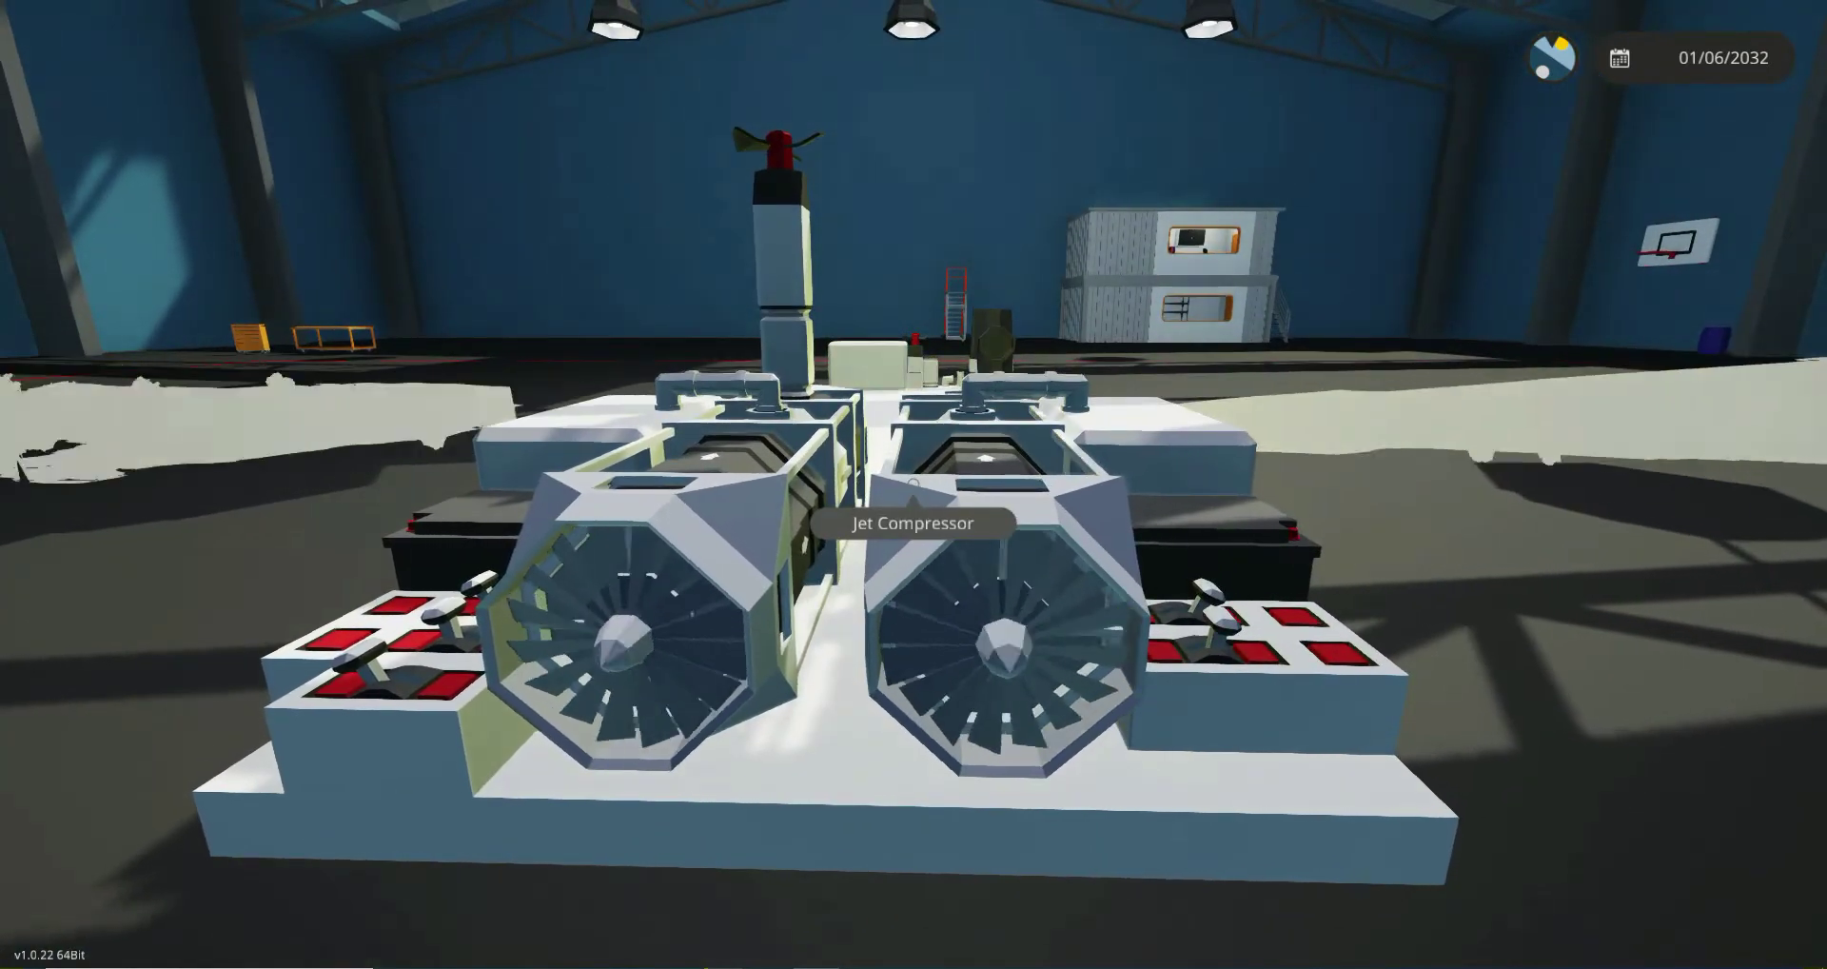
key("a")
key("w")
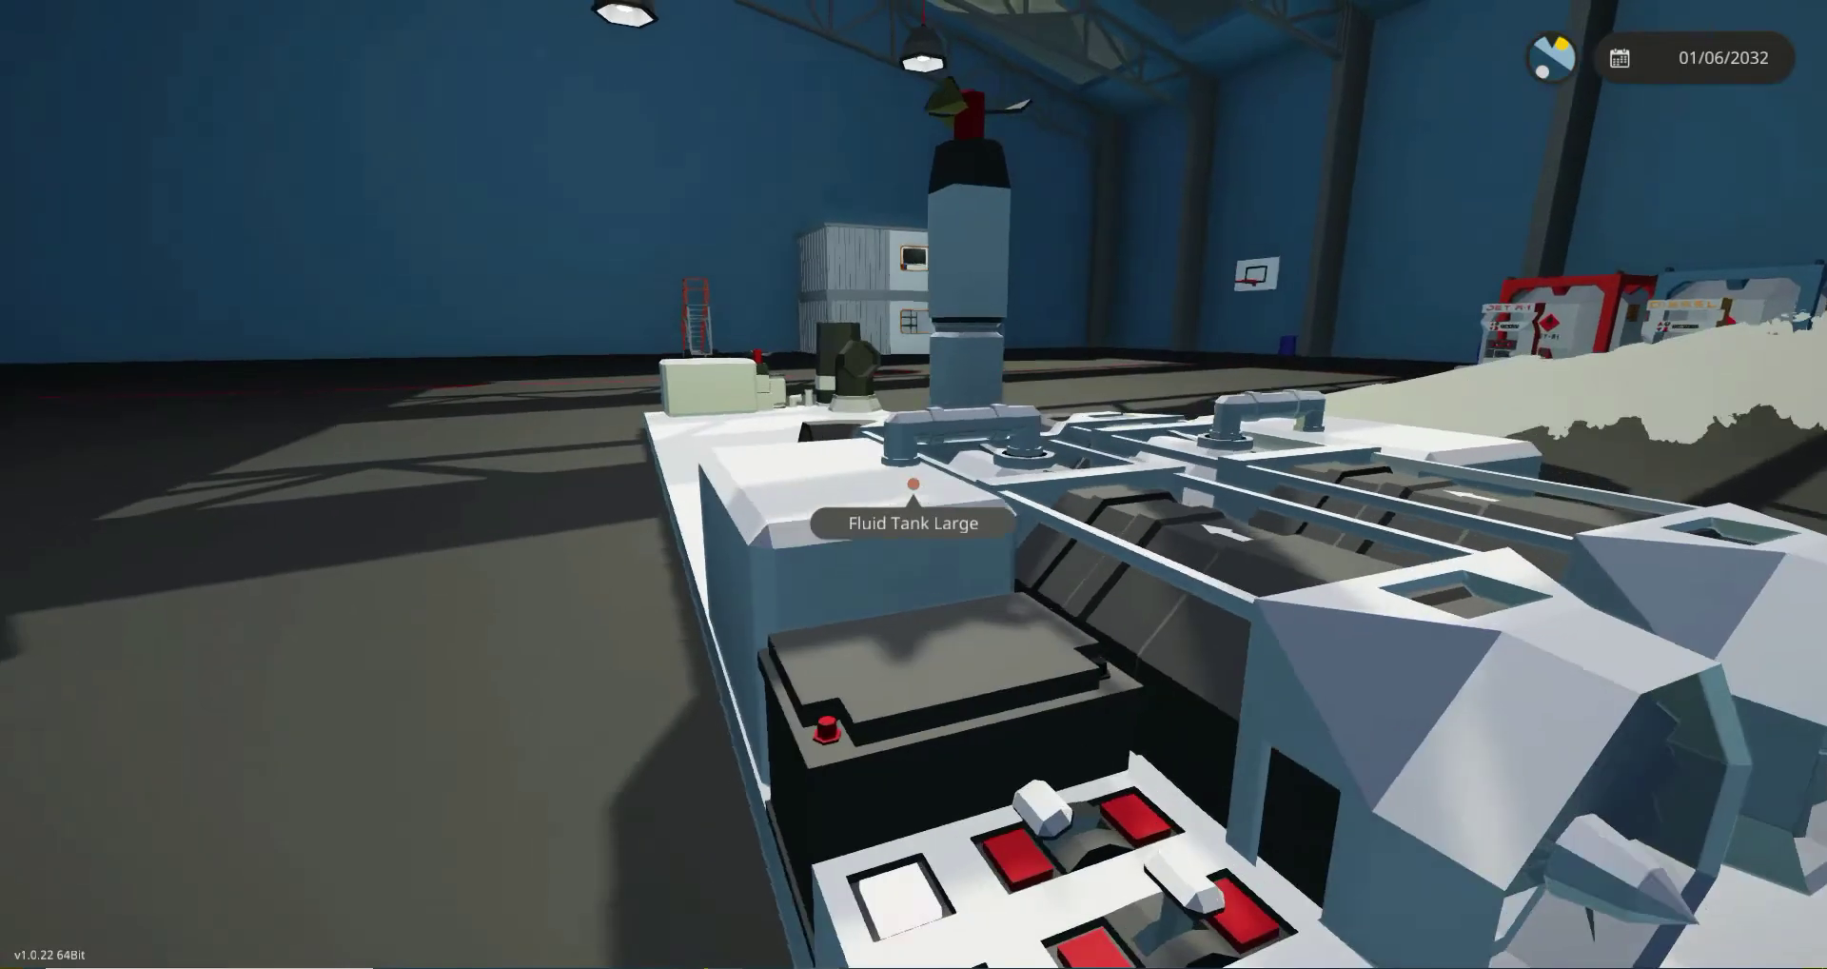
key("d")
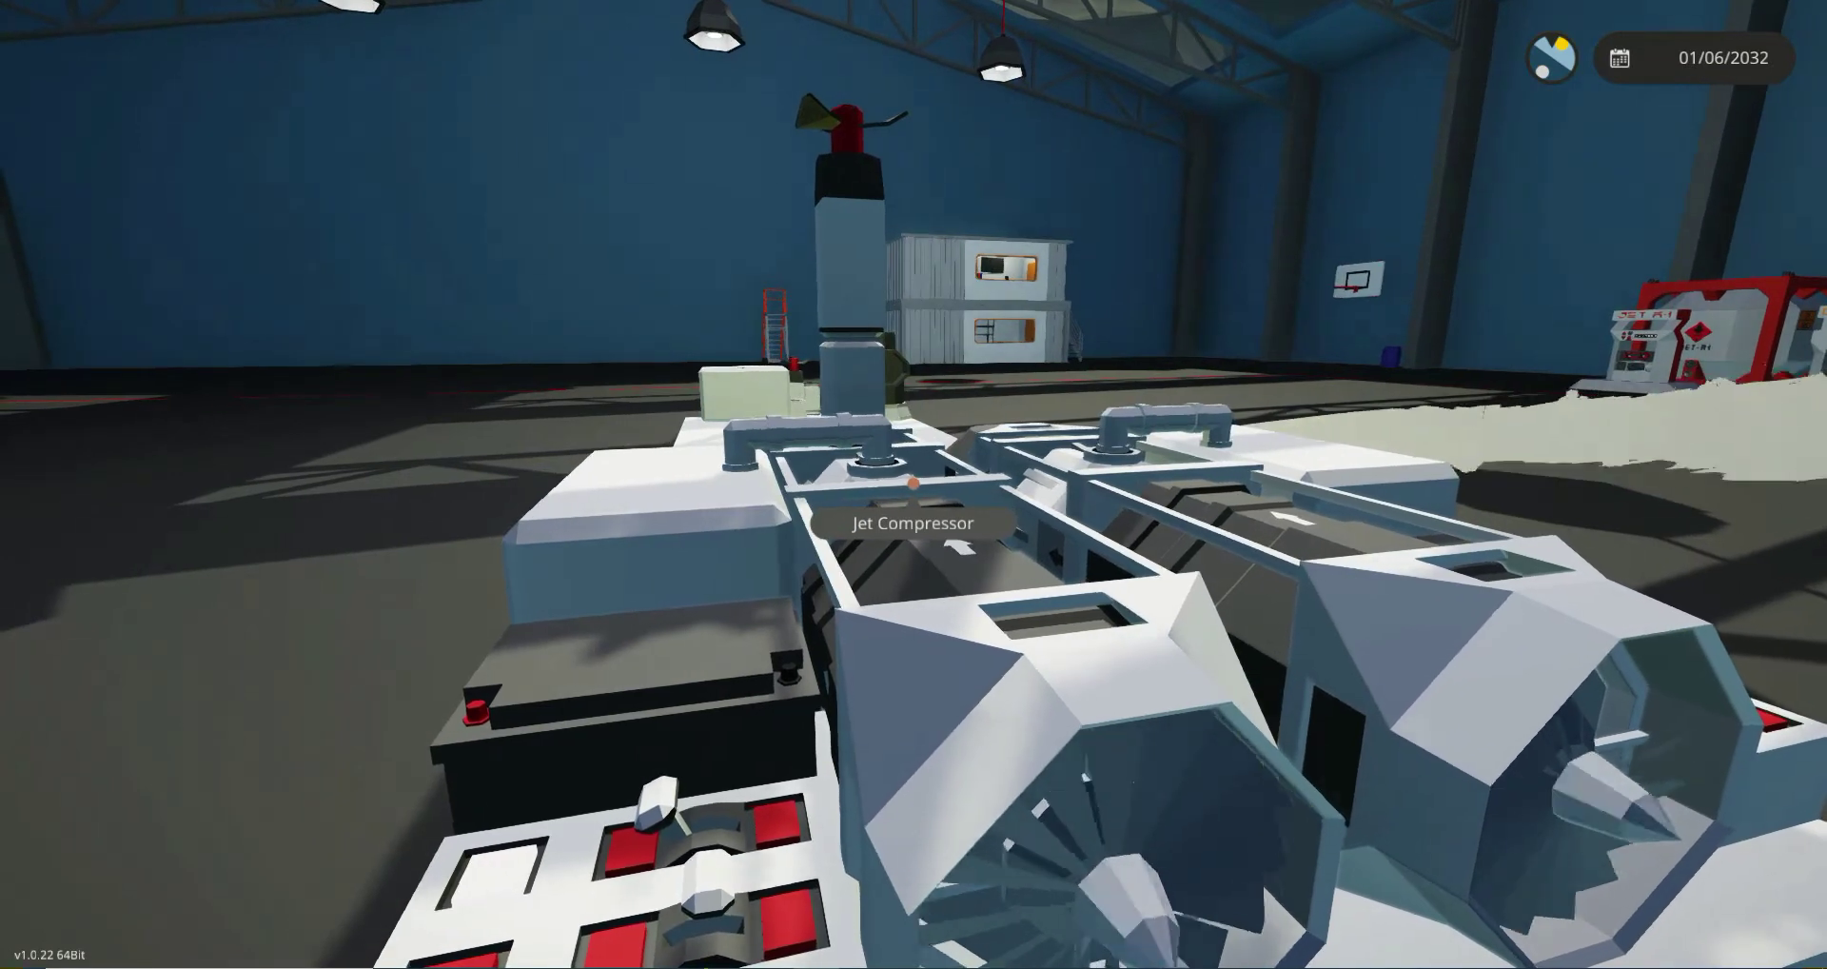
key("w")
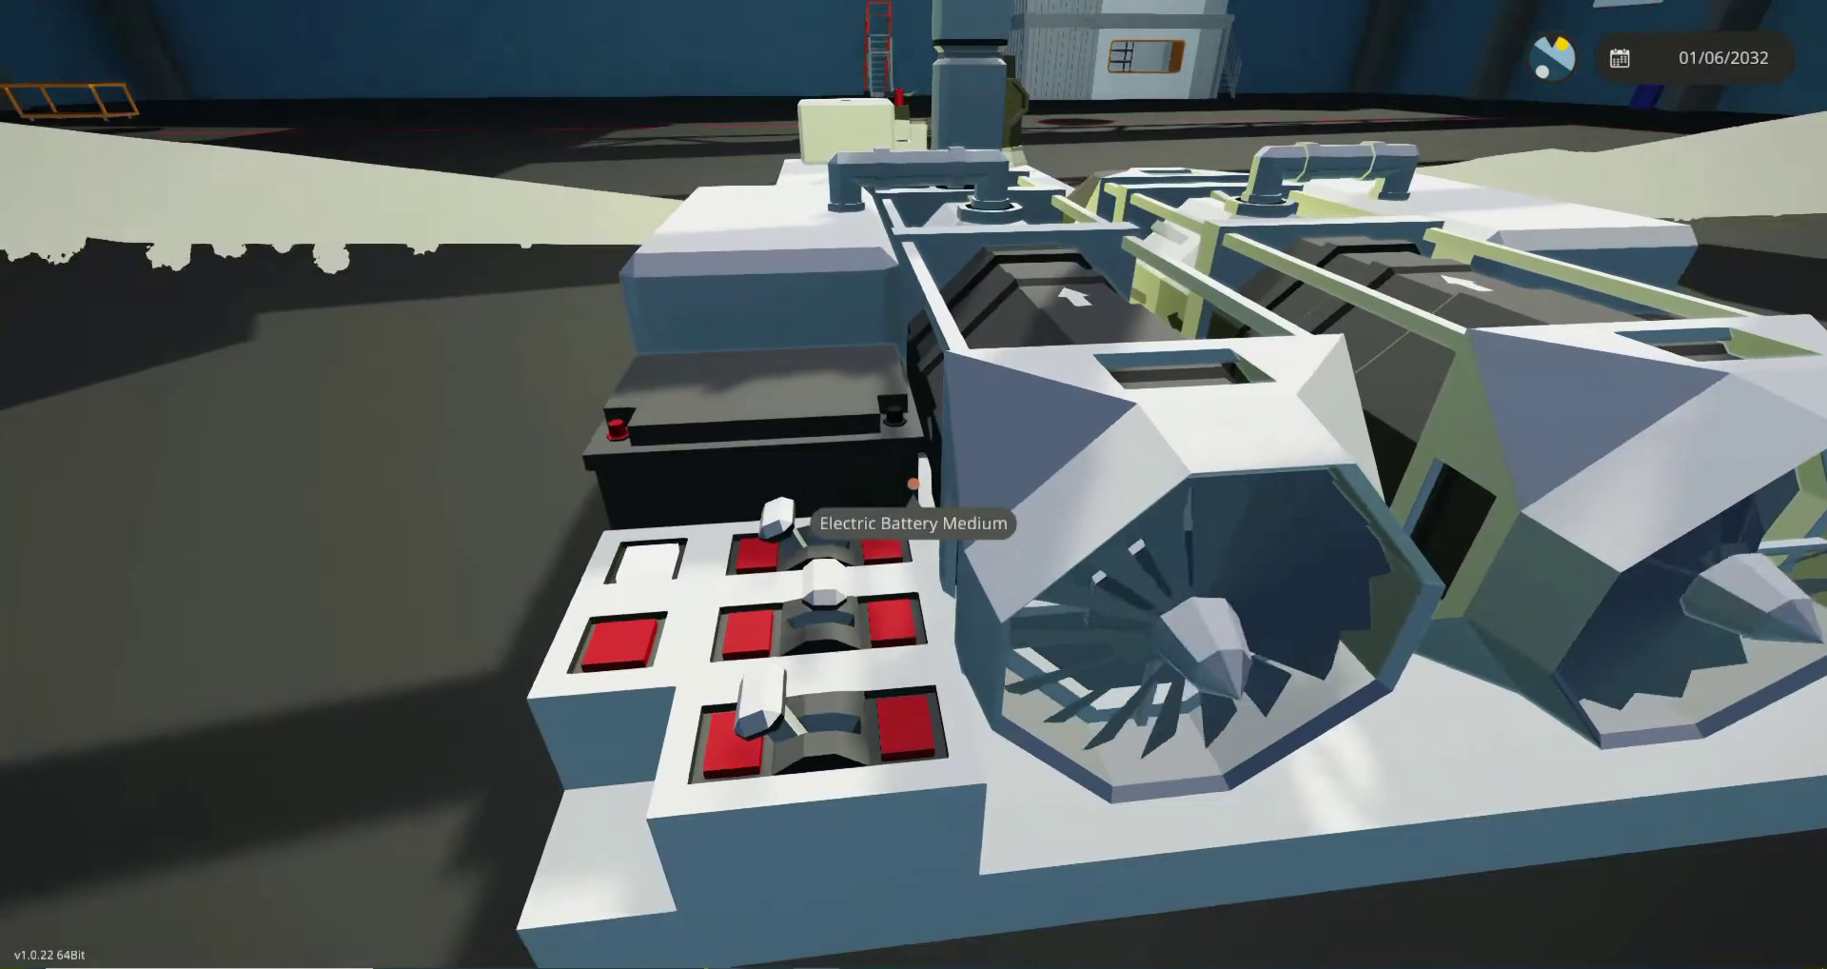
key("s")
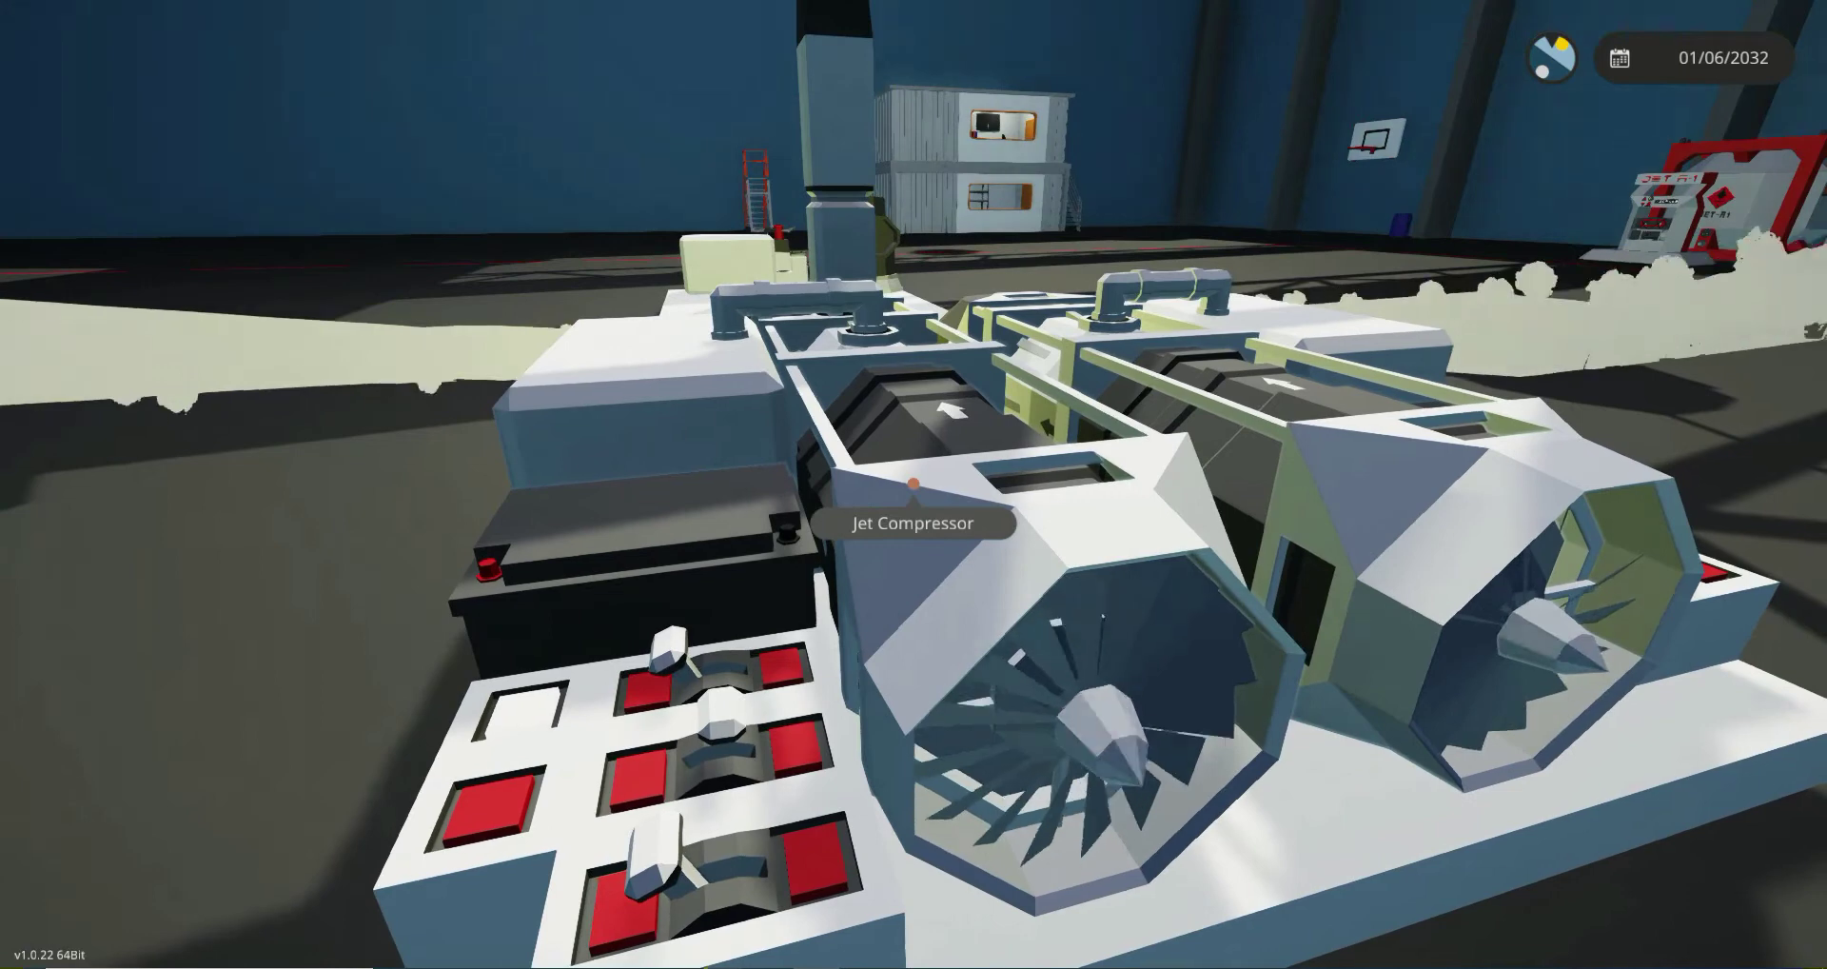
key("w")
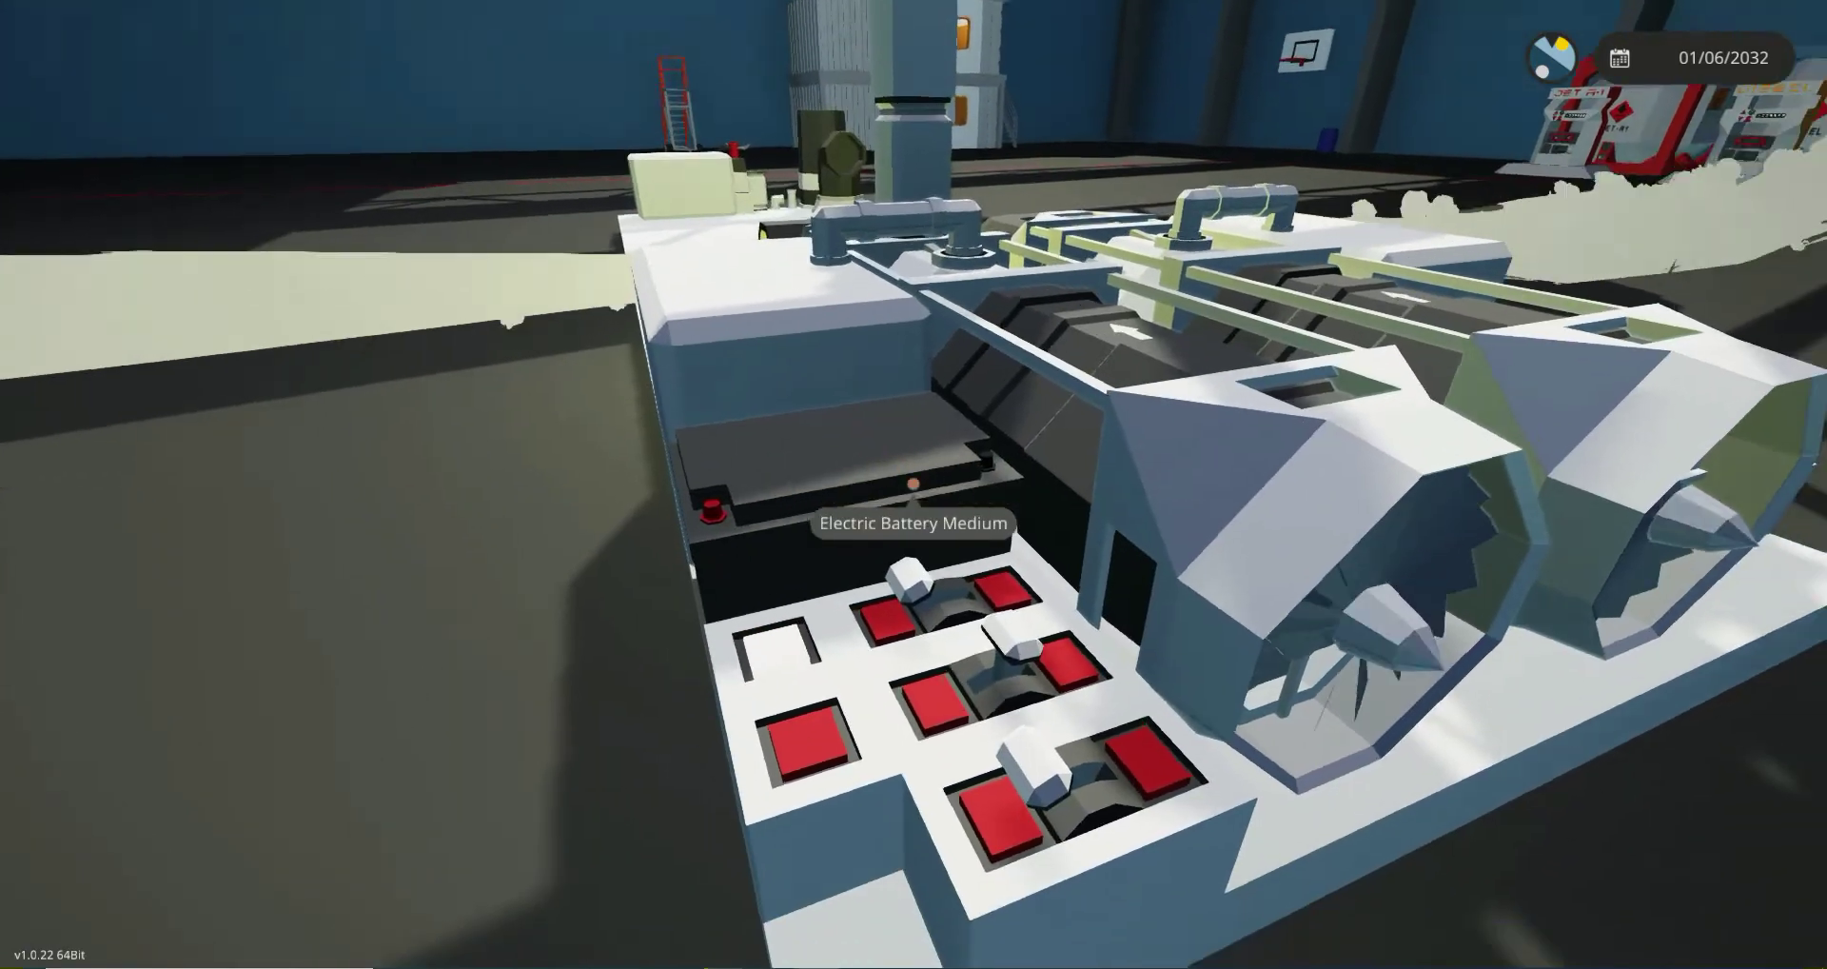
key("s")
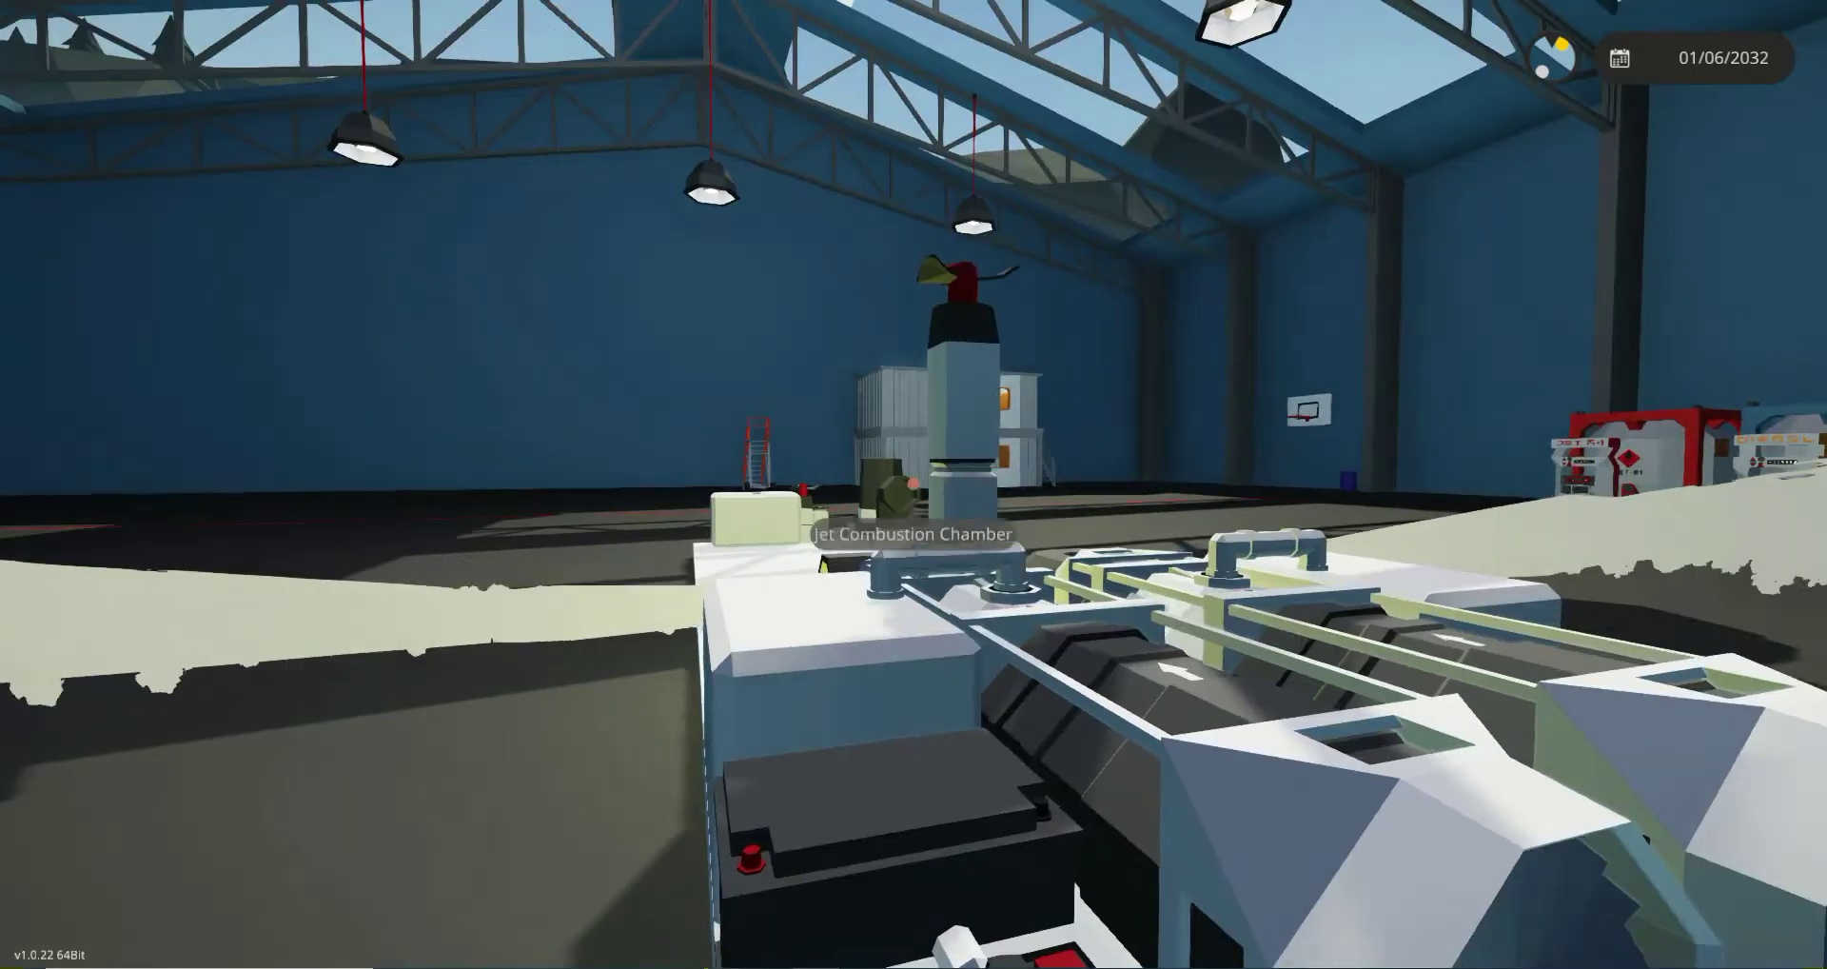
Test the engines under thrust and follow the moving vehicle across the hangar to the far wall.
key("q")
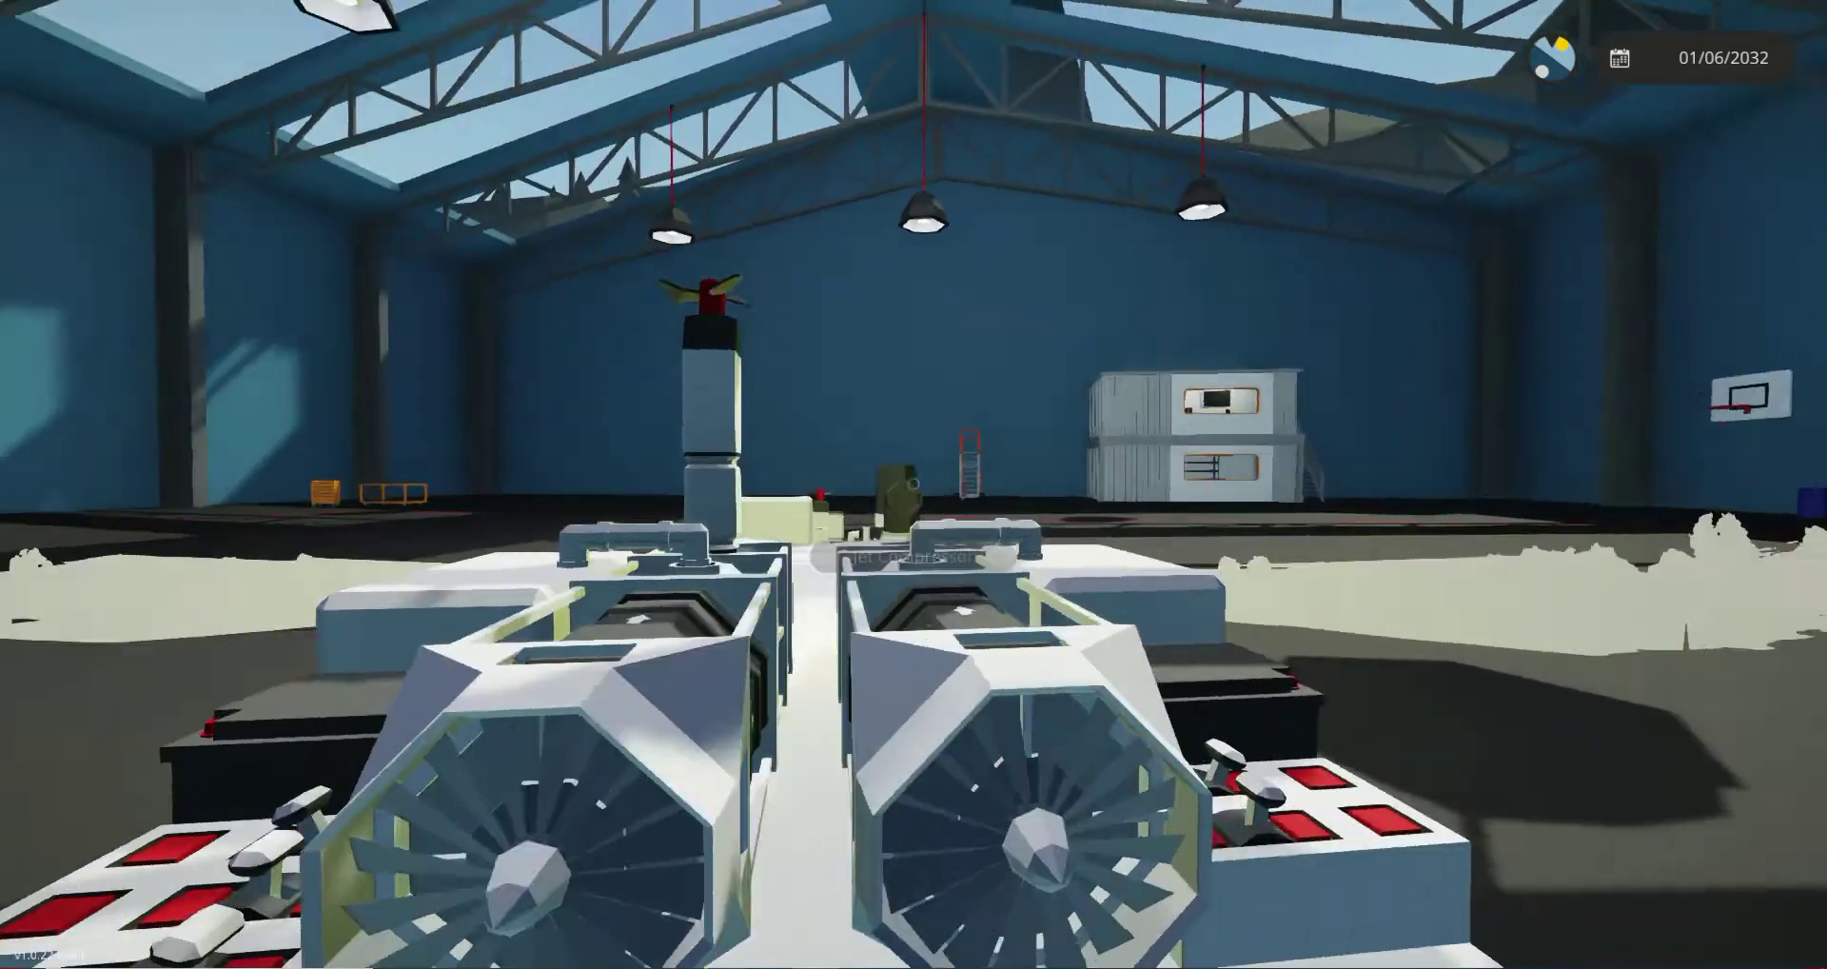
key("w")
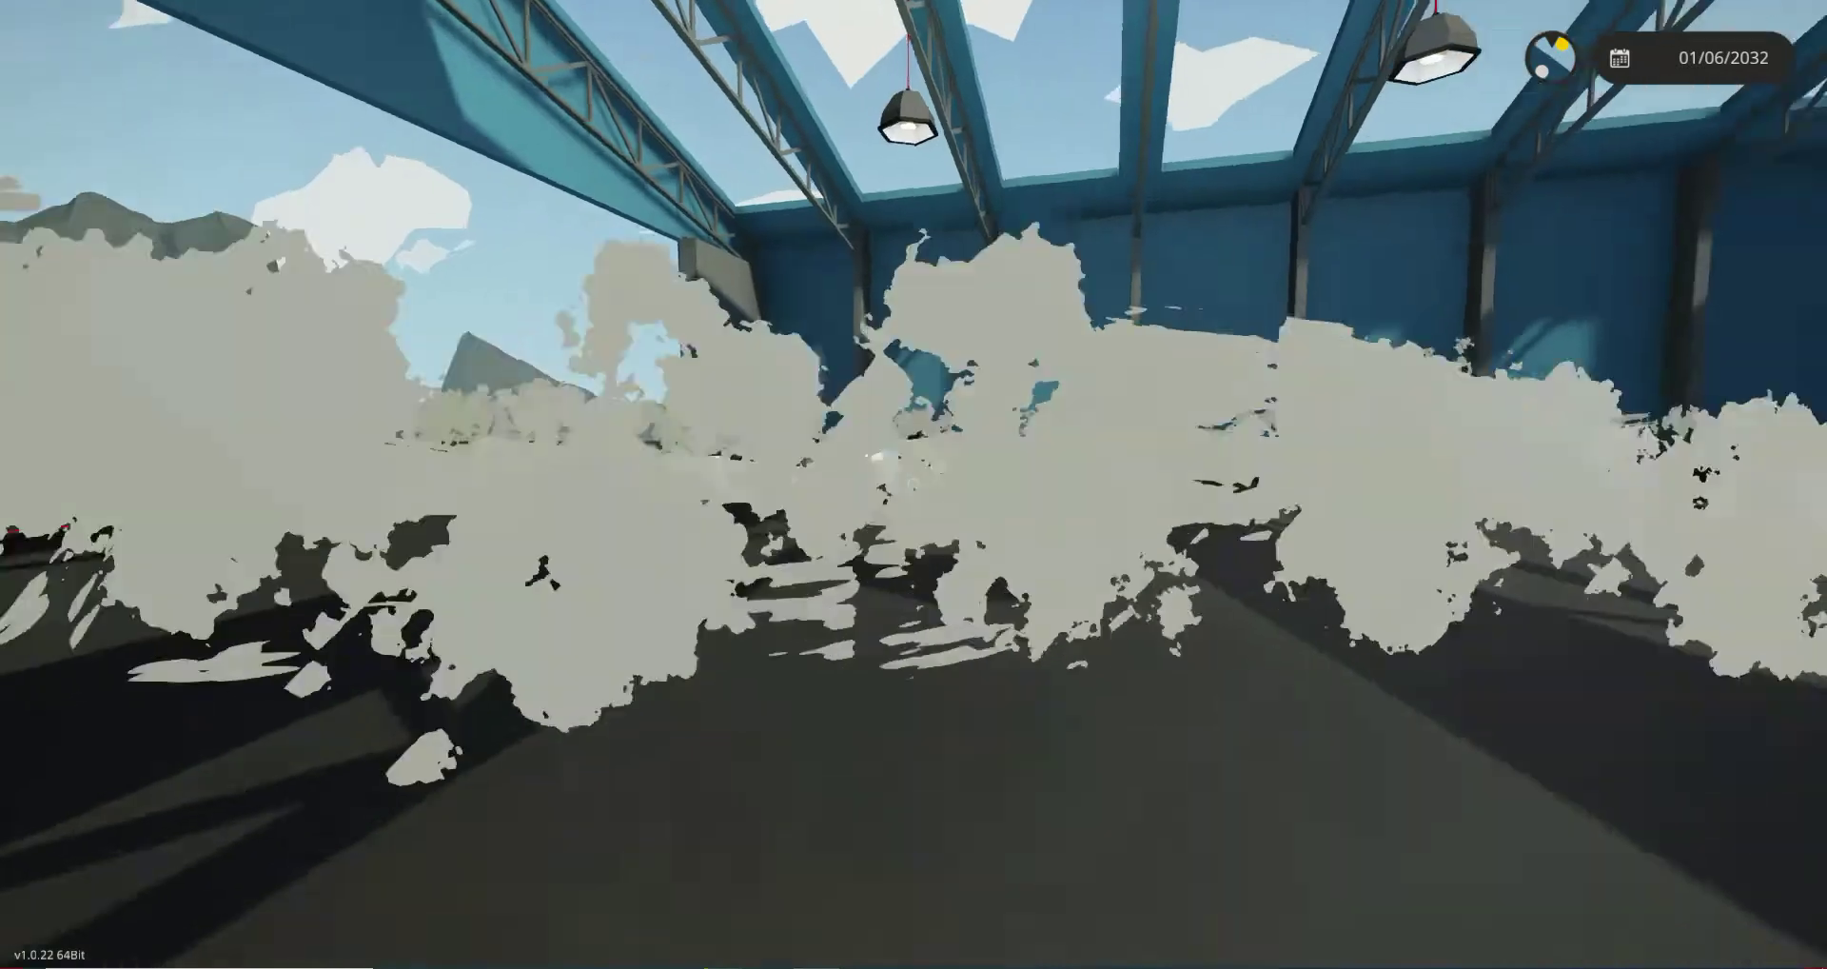
key("w")
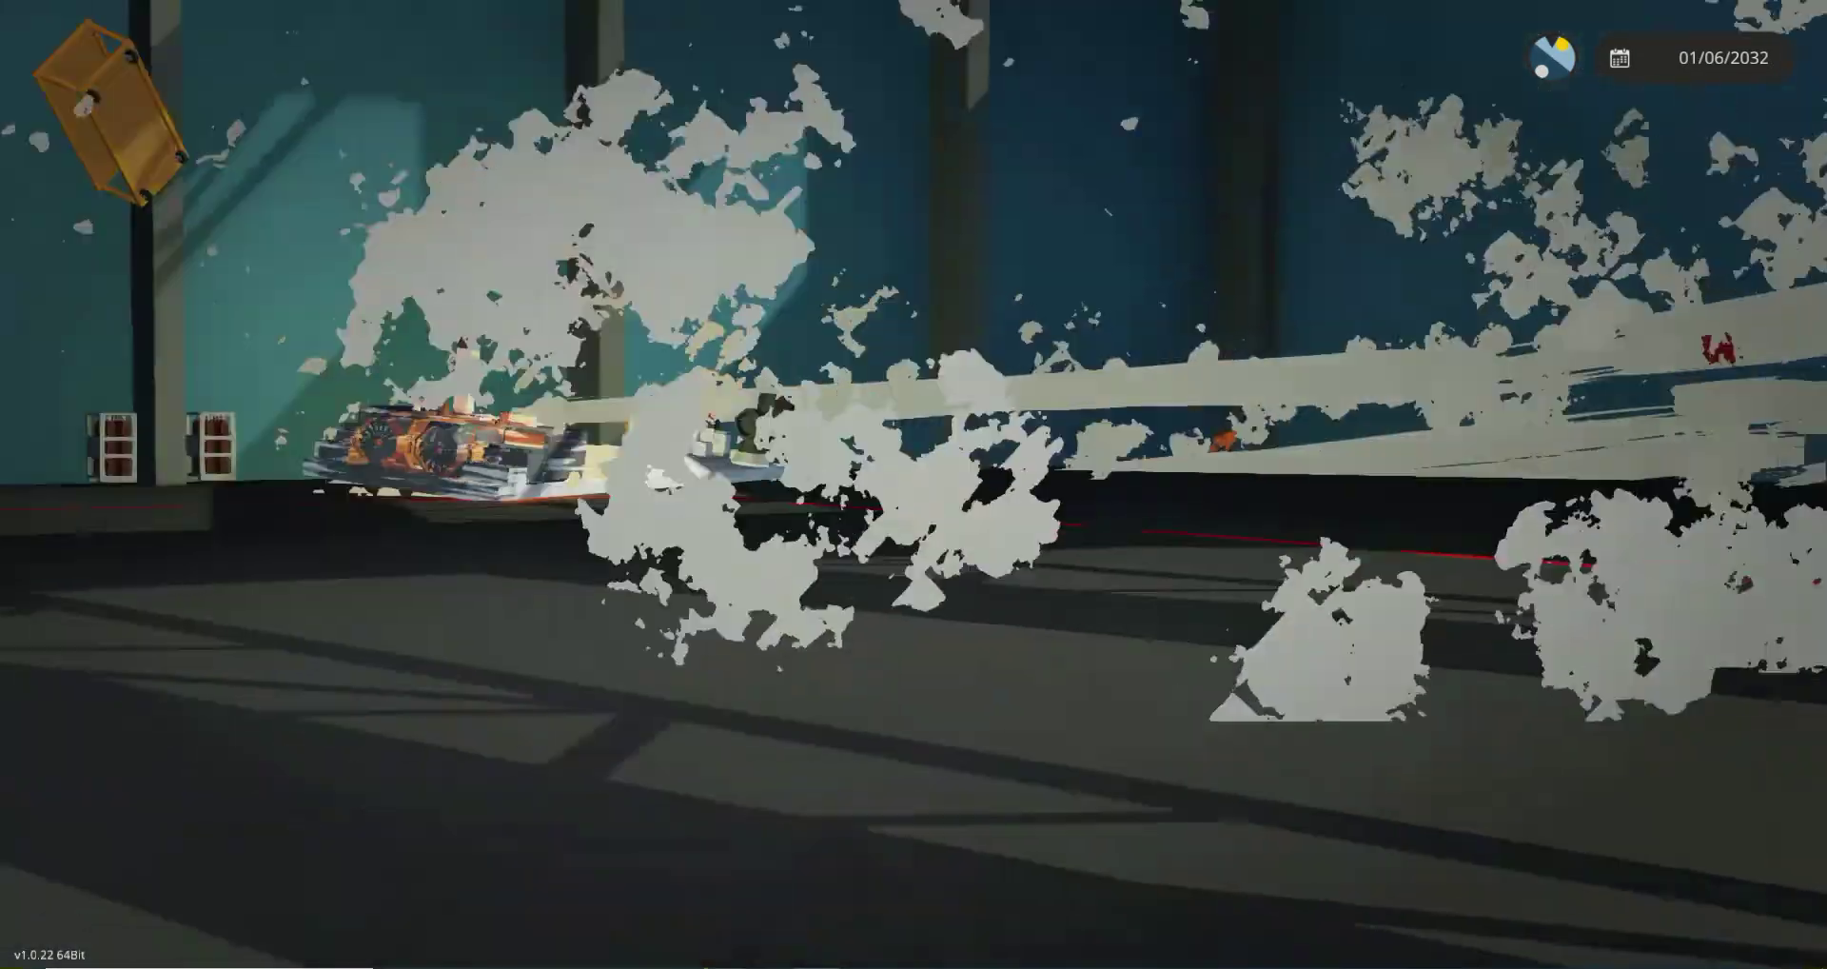
key("w")
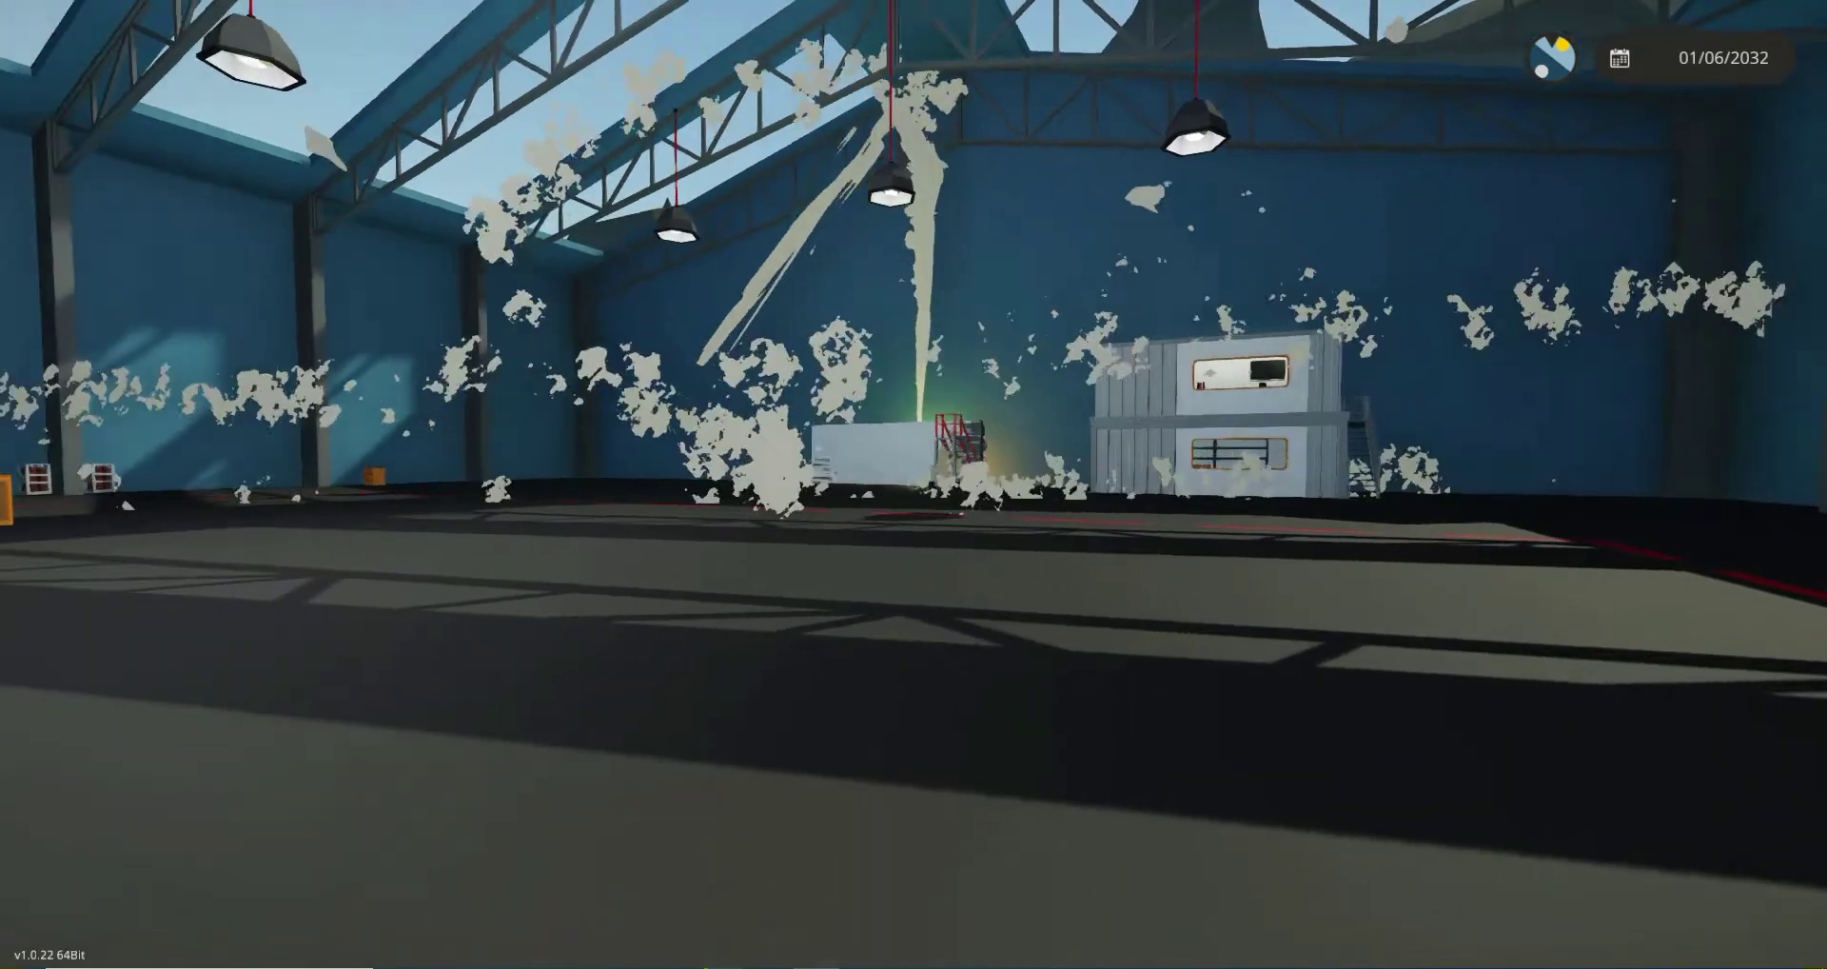
key("w")
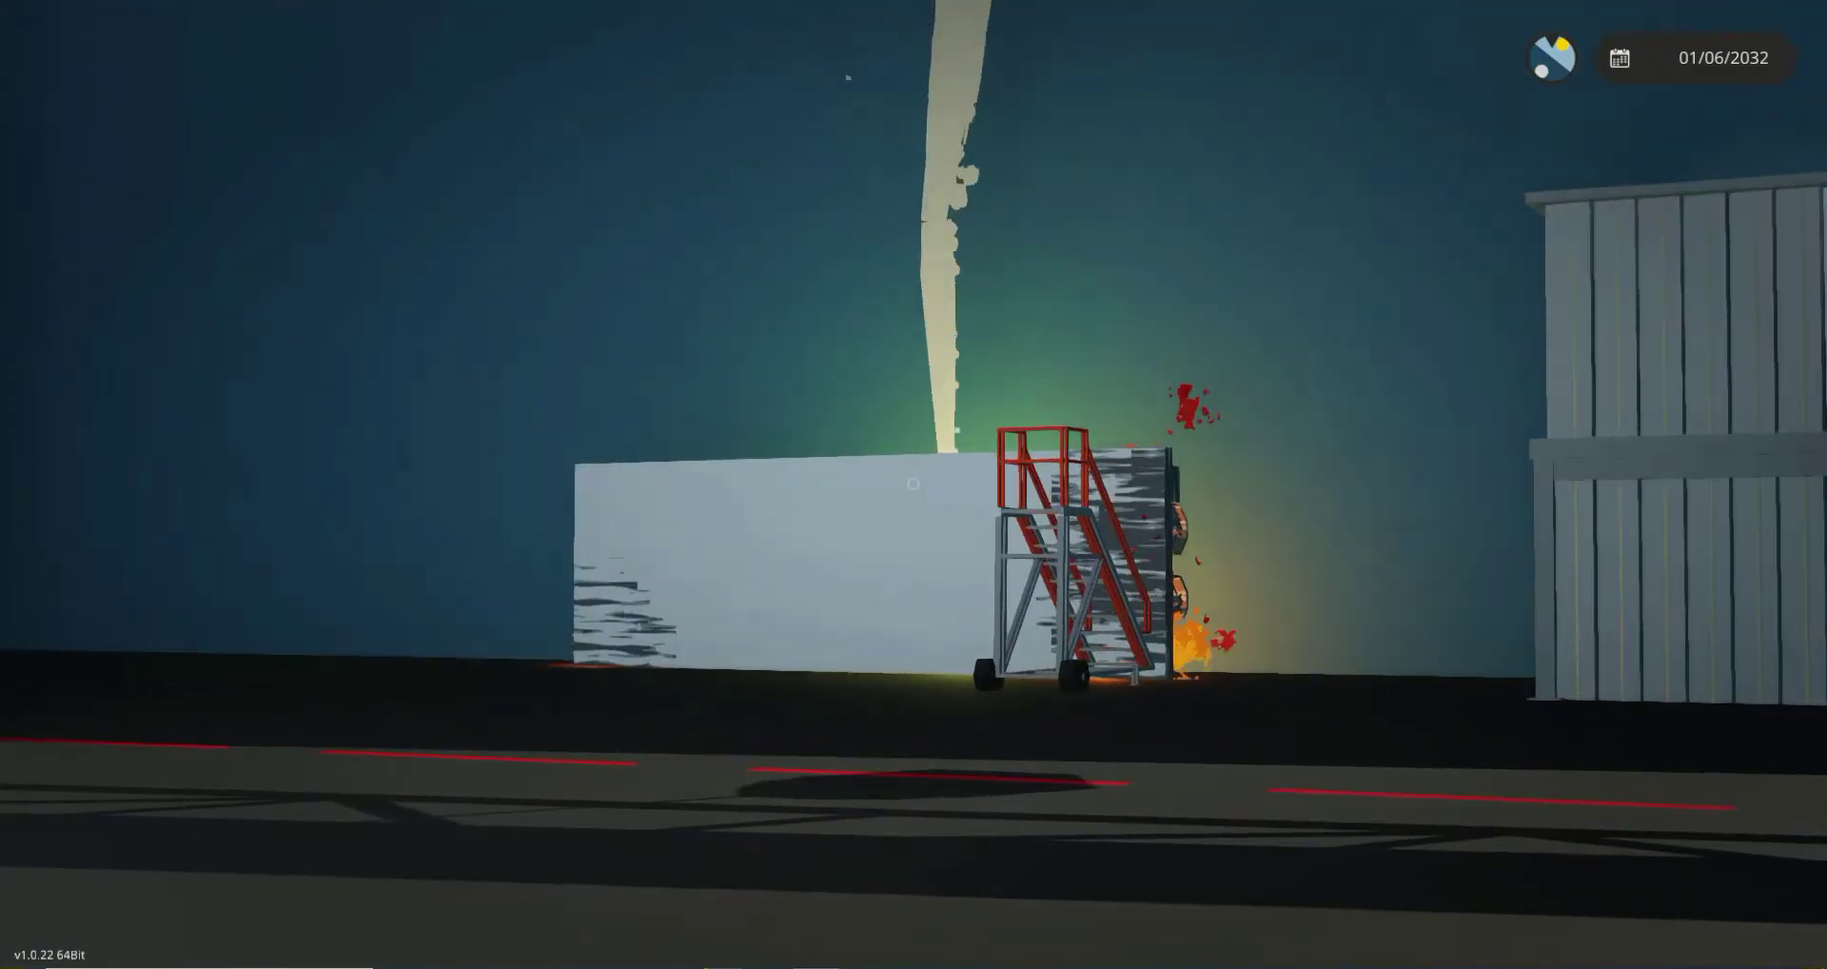